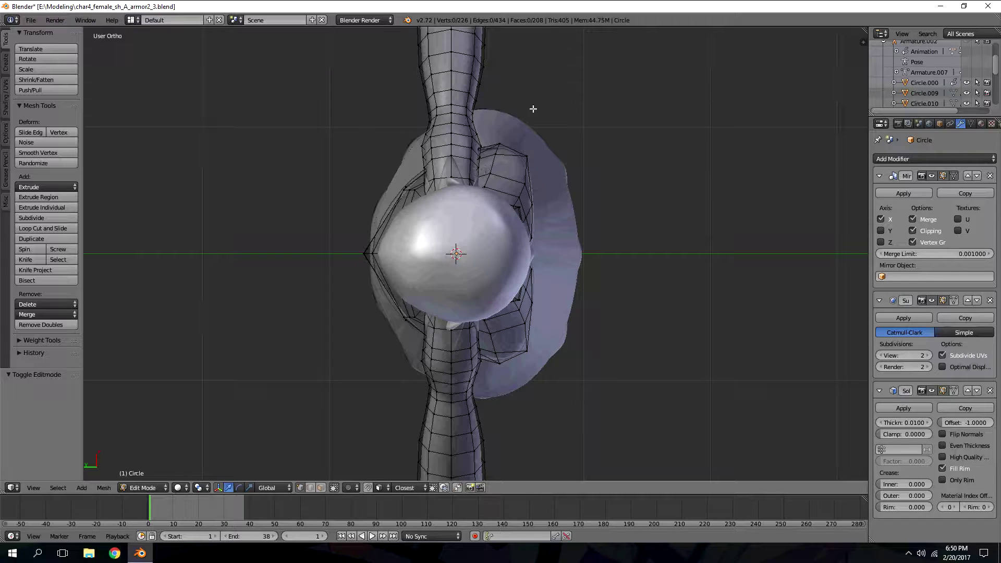
# - Leave mesh editing and examine the character's dress from the front, from the collar down to the skirt
pyautogui.press('KP_1')
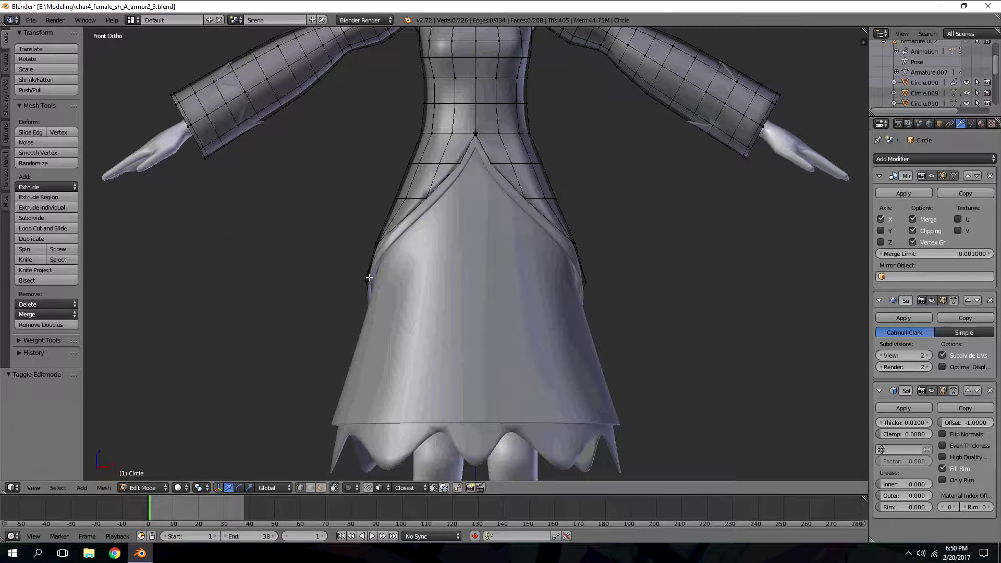
pyautogui.press('Tab')
pyautogui.press('a')
pyautogui.scroll(-4, 441, 145)
pyautogui.scroll(6, 445, 154)
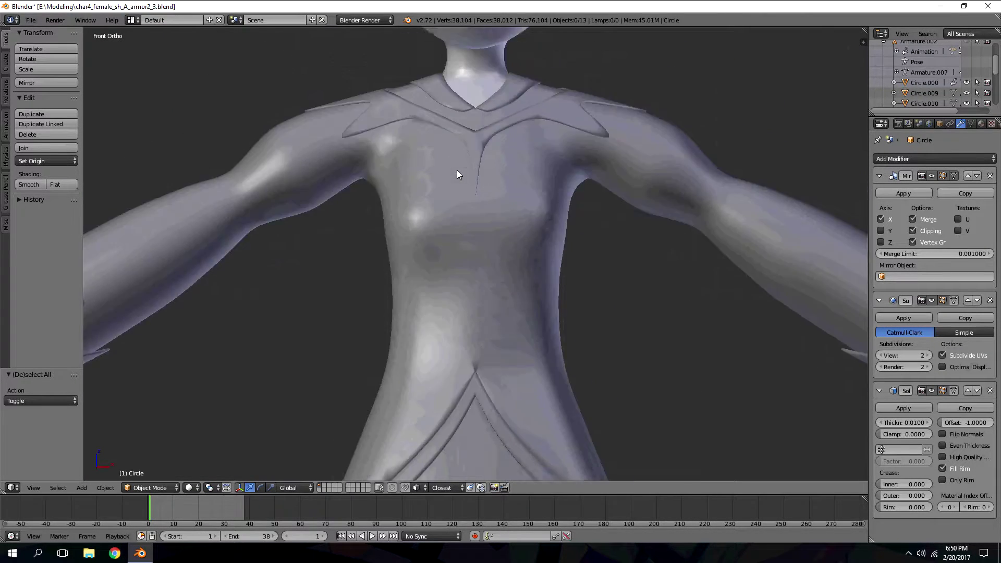
pyautogui.keyDown('shift'); pyautogui.scroll(8, 457, 171); pyautogui.keyUp('shift')
pyautogui.rightClick(534, 229)
pyautogui.rightClick(514, 238)
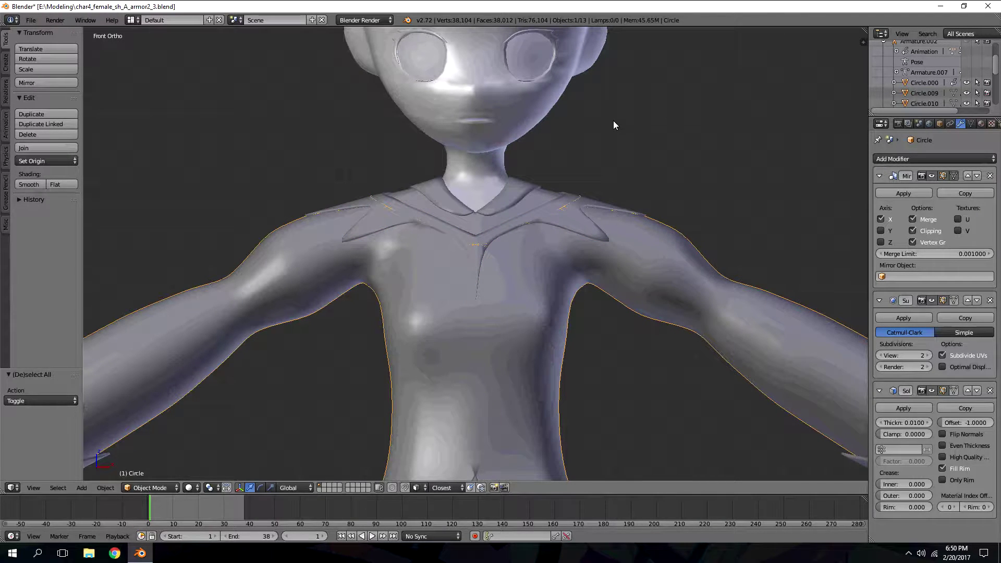
pyautogui.press('a')
pyautogui.scroll(-7, 561, 194)
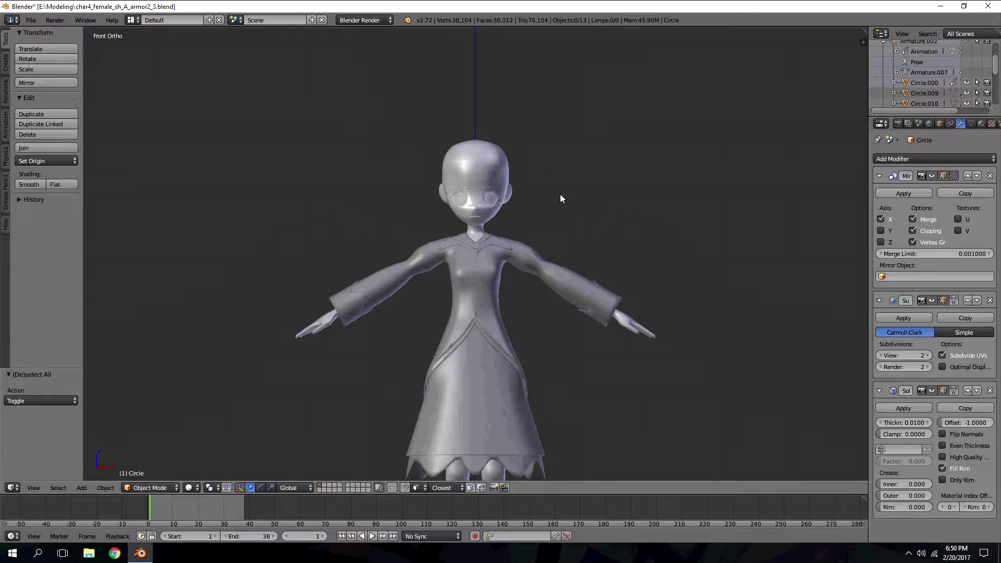
pyautogui.keyDown('shift'); pyautogui.scroll(-8, 560, 194); pyautogui.keyUp('shift')
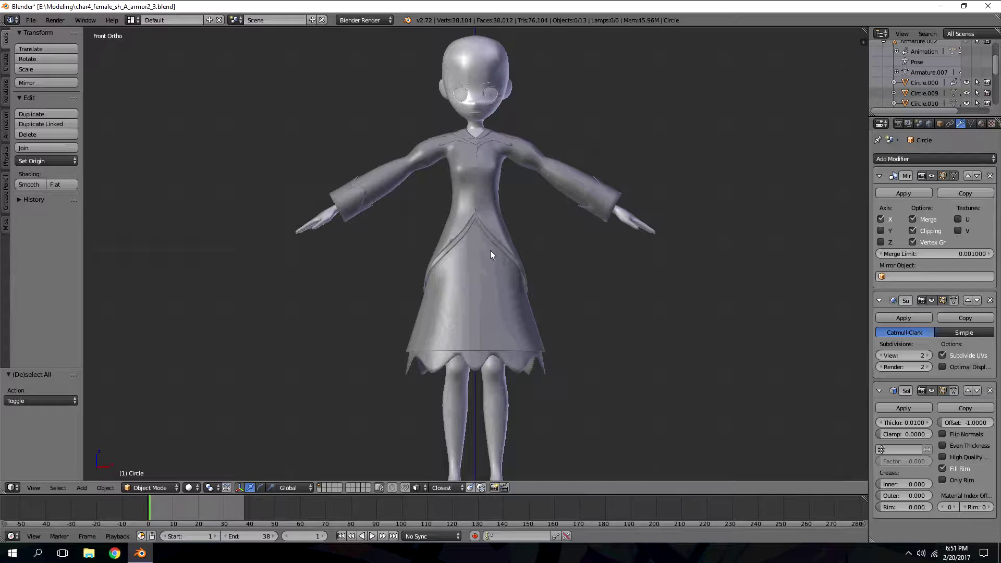
# - Add an edge loop near the open end of the sleeve cuffs and return to Object Mode
pyautogui.rightClick(348, 202)
pyautogui.press('Tab')
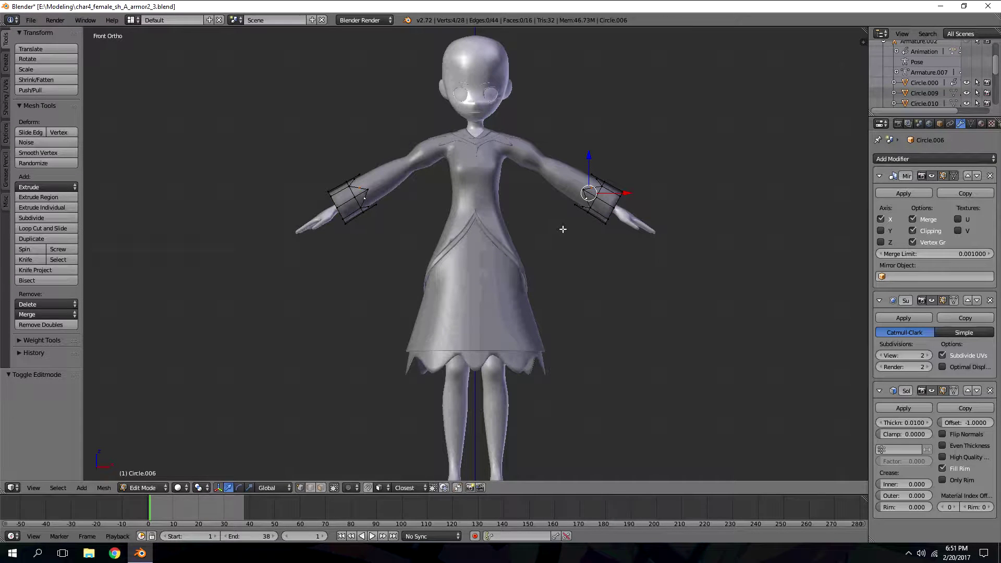
pyautogui.hotkey('ctrl', 'r')
pyautogui.click(606, 204)
pyautogui.click(619, 201)
pyautogui.press('Tab')
pyautogui.press('a')
pyautogui.scroll(3, 614, 227)
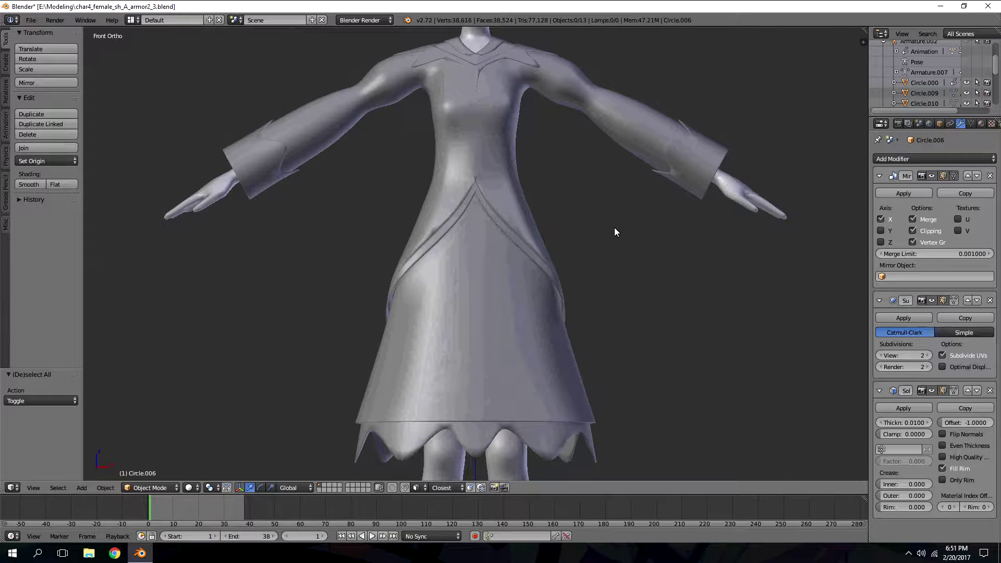
# - In the coat mesh, hide the sleeve and bodice vertices, keeping only the geometry below the waist
pyautogui.rightClick(498, 169)
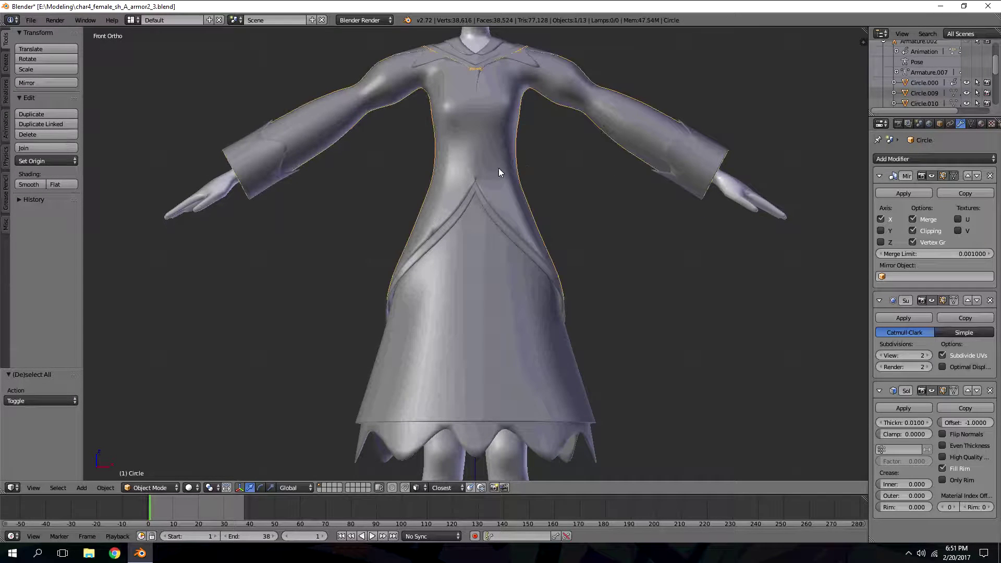
pyautogui.press('Tab')
pyautogui.scroll(1, 485, 163)
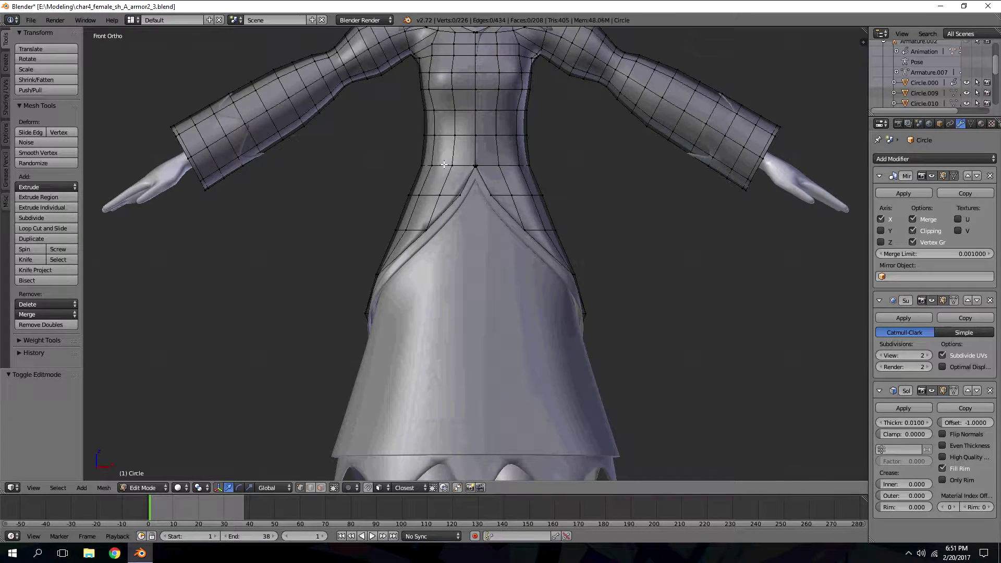
pyautogui.press('z')
pyautogui.press('v')
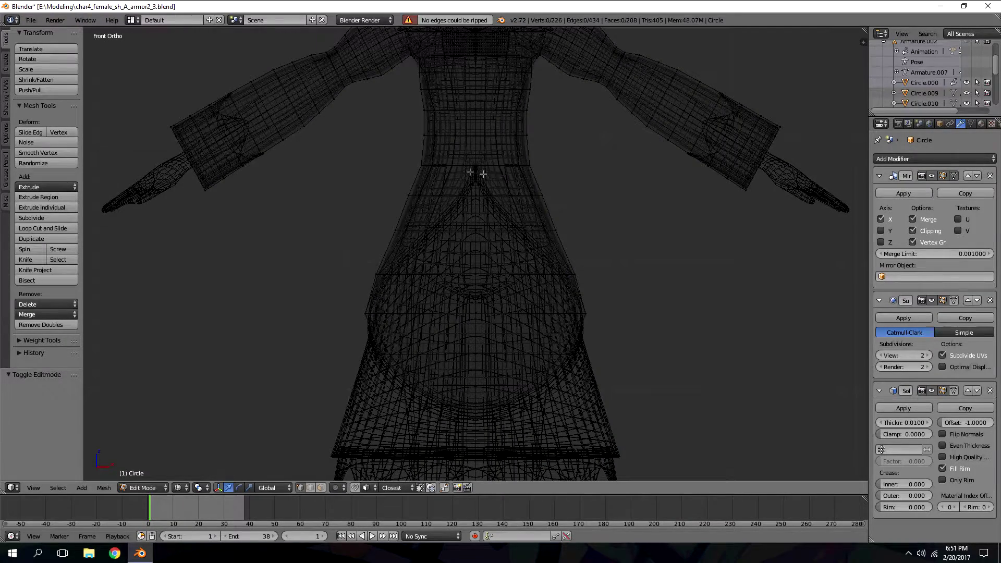
pyautogui.press('a')
pyautogui.press('c')
pyautogui.moveTo(391, 201)
pyautogui.mouseDown(button='middle')
pyautogui.moveTo(537, 183)
pyautogui.moveTo(505, 226)
pyautogui.mouseUp(button='middle')
pyautogui.moveTo(364, 293)
pyautogui.mouseDown(button='middle')
pyautogui.moveTo(592, 304)
pyautogui.moveTo(402, 358)
pyautogui.moveTo(453, 361)
pyautogui.mouseUp(button='middle')
pyautogui.moveTo(420, 178)
pyautogui.mouseDown(button='middle')
pyautogui.moveTo(409, 167)
pyautogui.moveTo(569, 163)
pyautogui.mouseUp(button='middle')
pyautogui.rightClick(568, 133)
pyautogui.press('h')
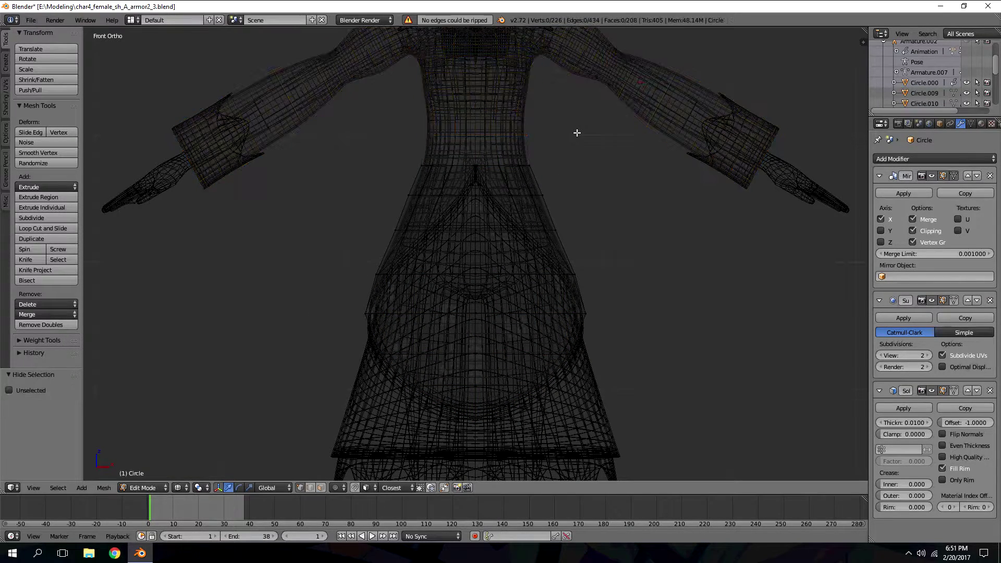
# - Examine the coat's lower part in solid shading from a raised angle, then return to Object Mode in front view
pyautogui.press('z')
pyautogui.press('KP_8')
pyautogui.press('KP_8')
pyautogui.press('KP_8')
pyautogui.press('KP_8')
pyautogui.press('KP_8')
pyautogui.press('KP_8')
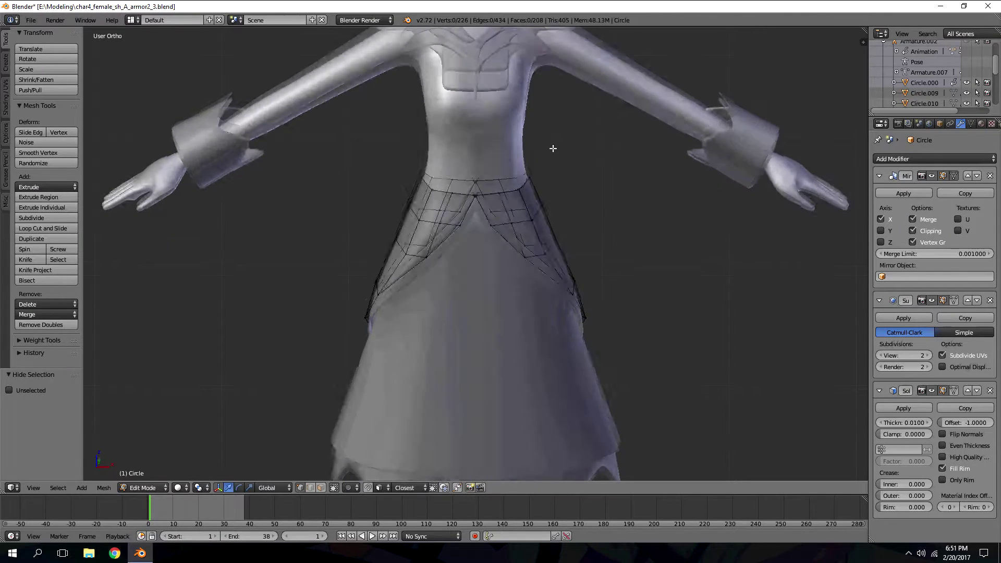
pyautogui.press('KP_1')
pyautogui.press('Tab')
pyautogui.scroll(-3, 471, 124)
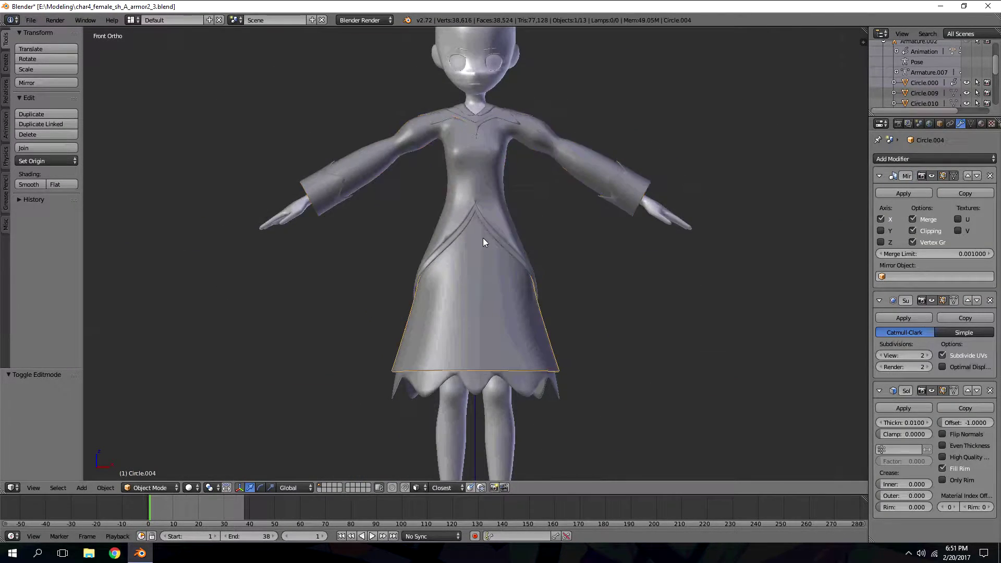
# - Hide the skirt, body, eyes, scalloped hem, collar pieces and sleeve cuffs, leaving only the coat
pyautogui.press('h')
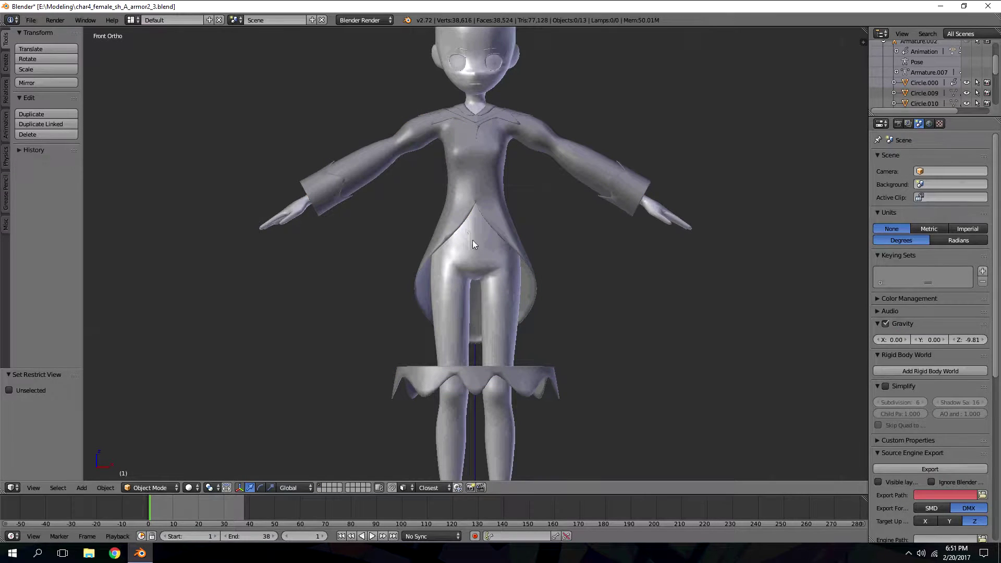
pyautogui.rightClick(471, 236)
pyautogui.press('h')
pyautogui.rightClick(463, 56)
pyautogui.press('h')
pyautogui.rightClick(494, 373)
pyautogui.press('h')
pyautogui.rightClick(474, 106)
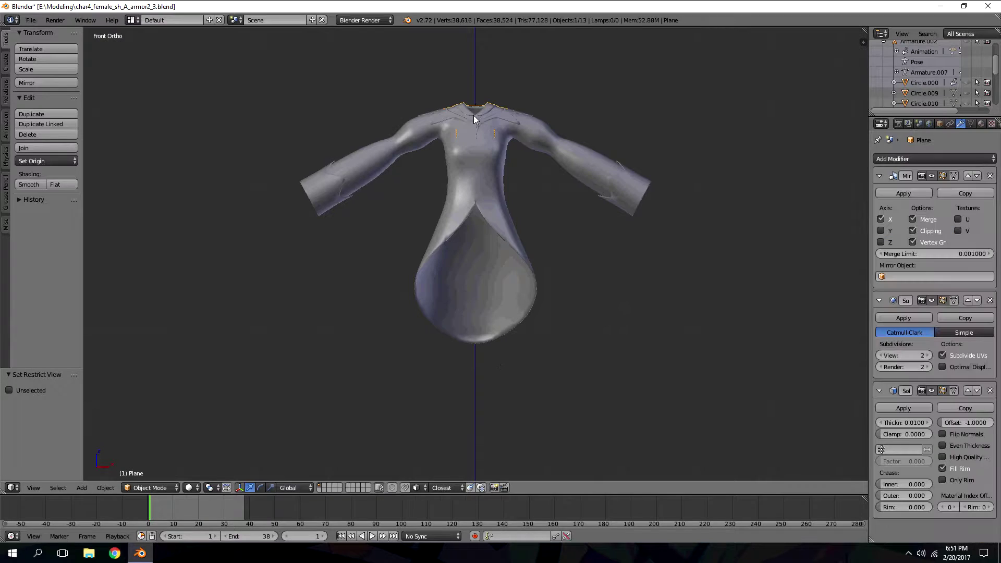
pyautogui.rightClick(473, 106)
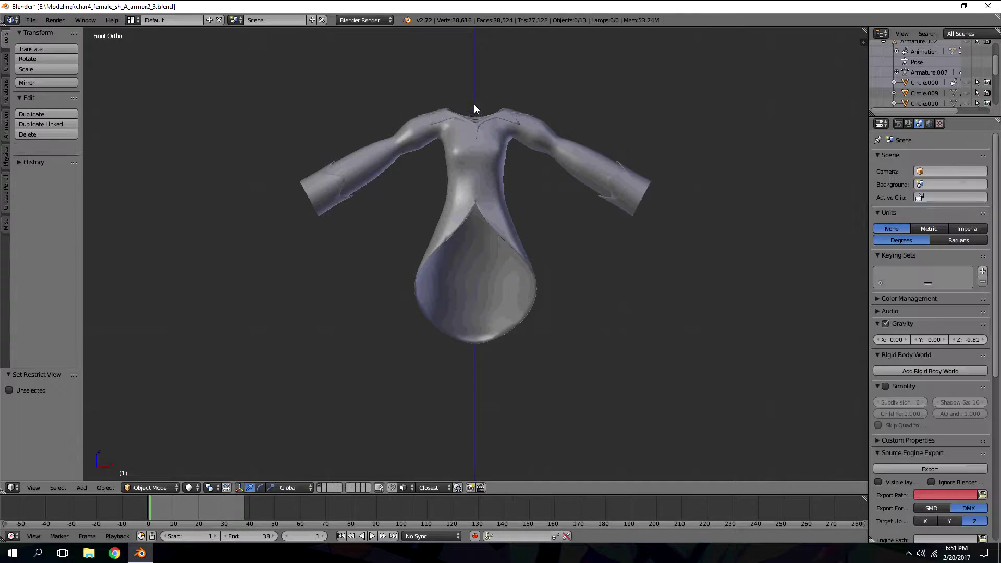
pyautogui.rightClick(467, 113)
pyautogui.press('h')
pyautogui.rightClick(334, 183)
pyautogui.press('h')
# - Open the coat mesh for editing and examine the outline of its lower part from above
pyautogui.rightClick(472, 174)
pyautogui.press('Tab')
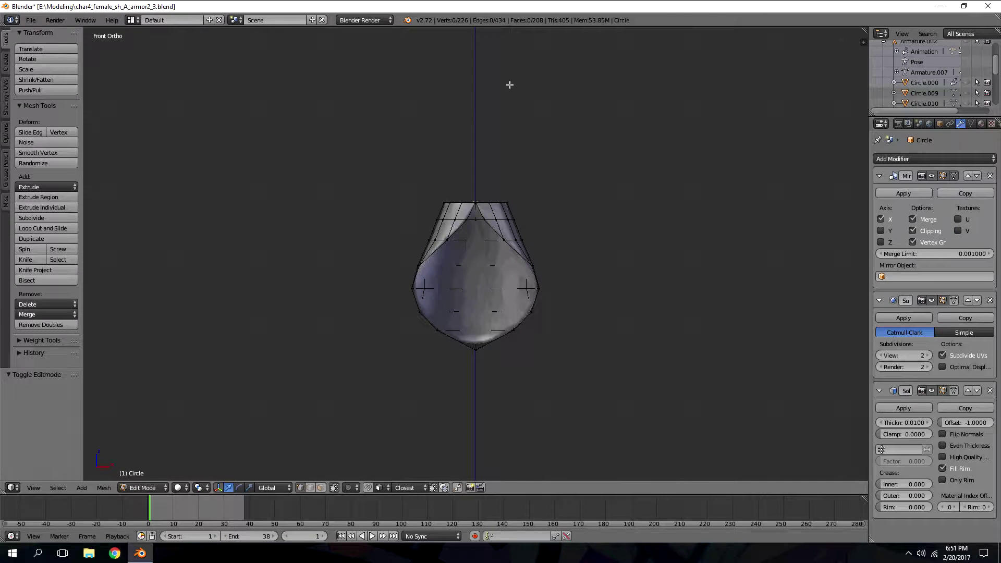
pyautogui.press('KP_8')
pyautogui.press('KP_8')
pyautogui.press('KP_8')
pyautogui.press('KP_8')
pyautogui.press('KP_8')
pyautogui.press('KP_8')
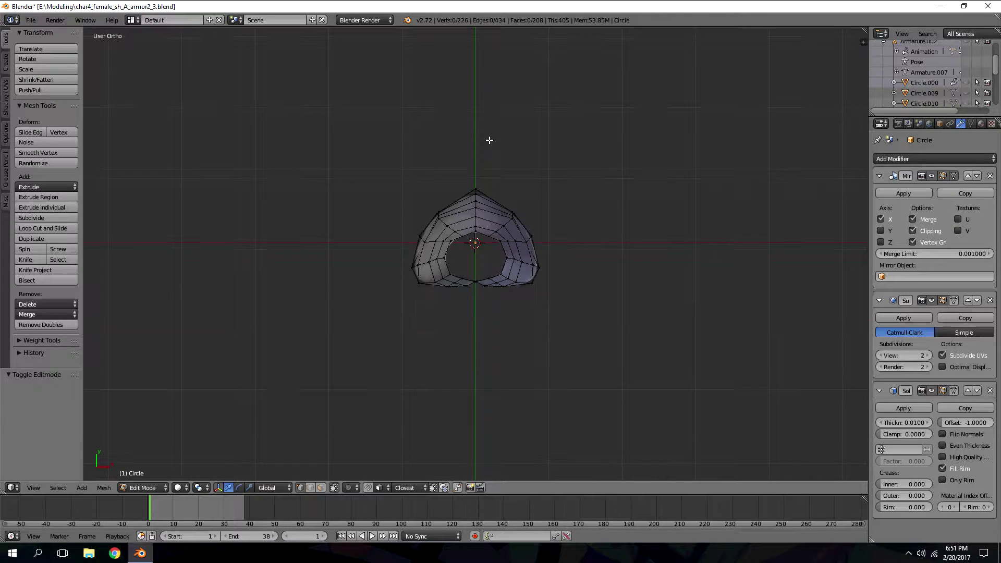
pyautogui.scroll(7, 477, 228)
# - Reveal the coat's hidden vertices and unhide all objects in the scene
pyautogui.press('Tab')
pyautogui.hotkey('alt', 'h')
pyautogui.scroll(-6, 314, 249)
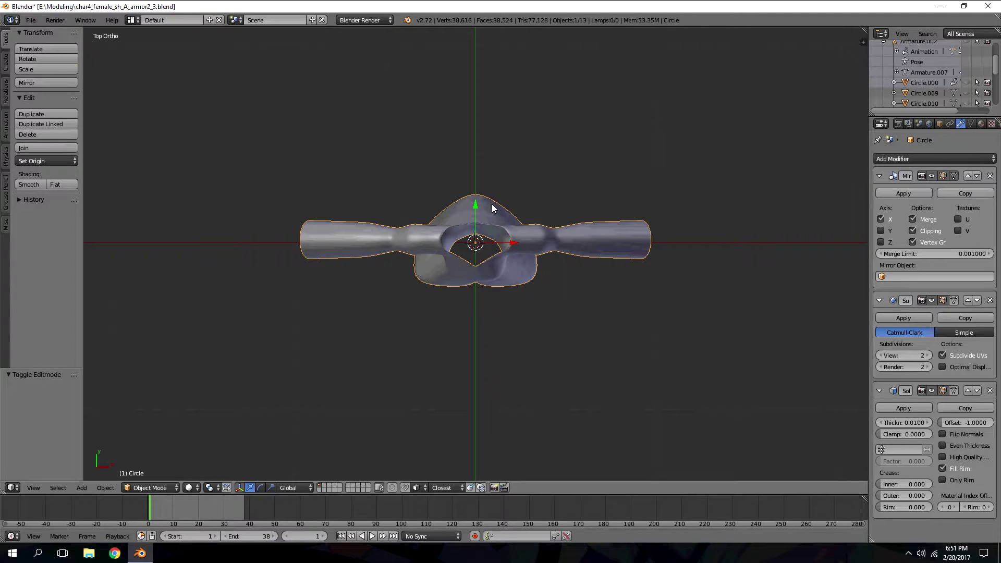
pyautogui.hotkey('alt', 'h')
pyautogui.press('Up')
pyautogui.press('KP_1')
pyautogui.scroll(-2, 500, 126)
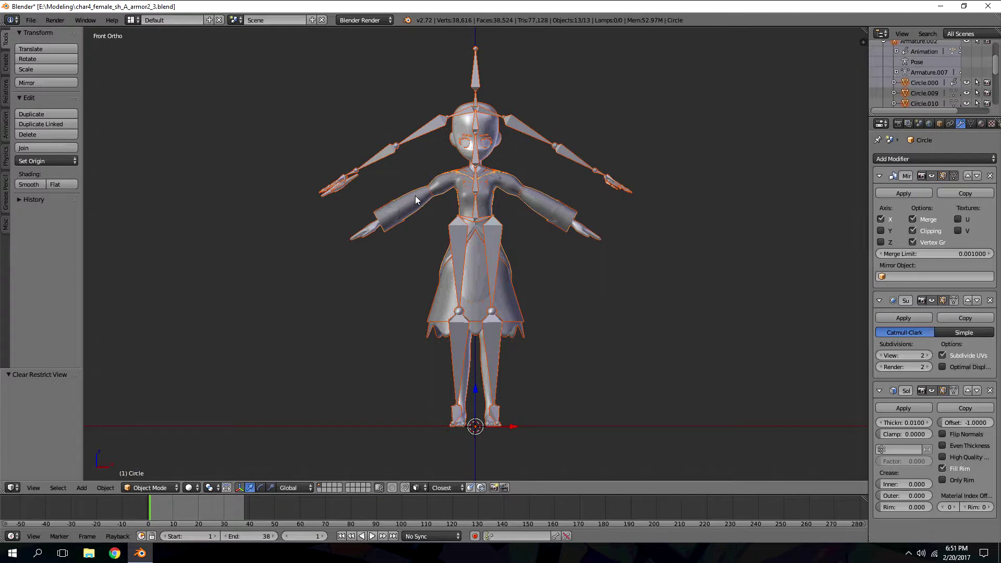
# - Select the coat object and hide the other clothing pieces and the armature, keeping the body as reference
pyautogui.scroll(3, 518, 141)
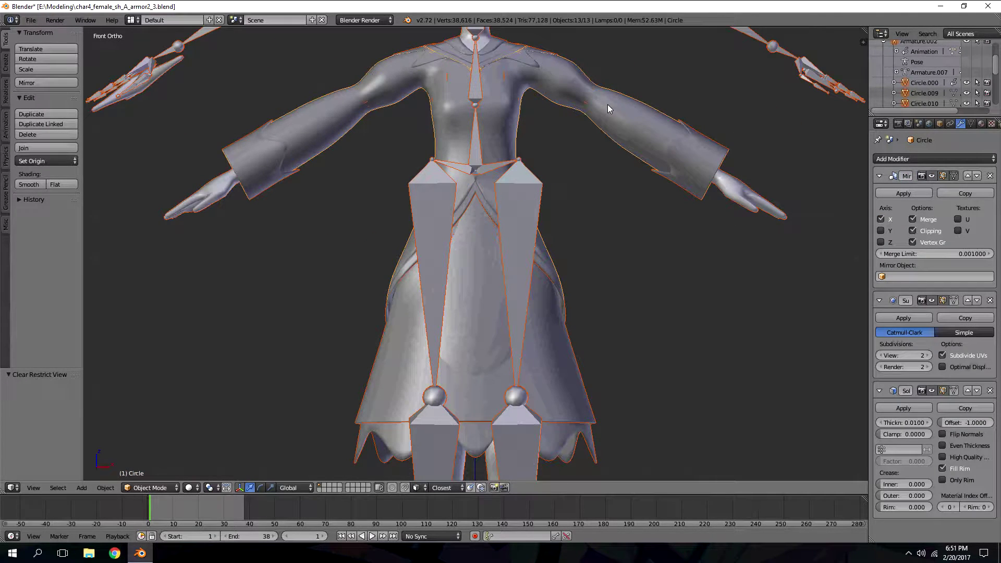
pyautogui.click(921, 81)
pyautogui.scroll(-3, 655, 128)
pyautogui.scroll(-3, 914, 80)
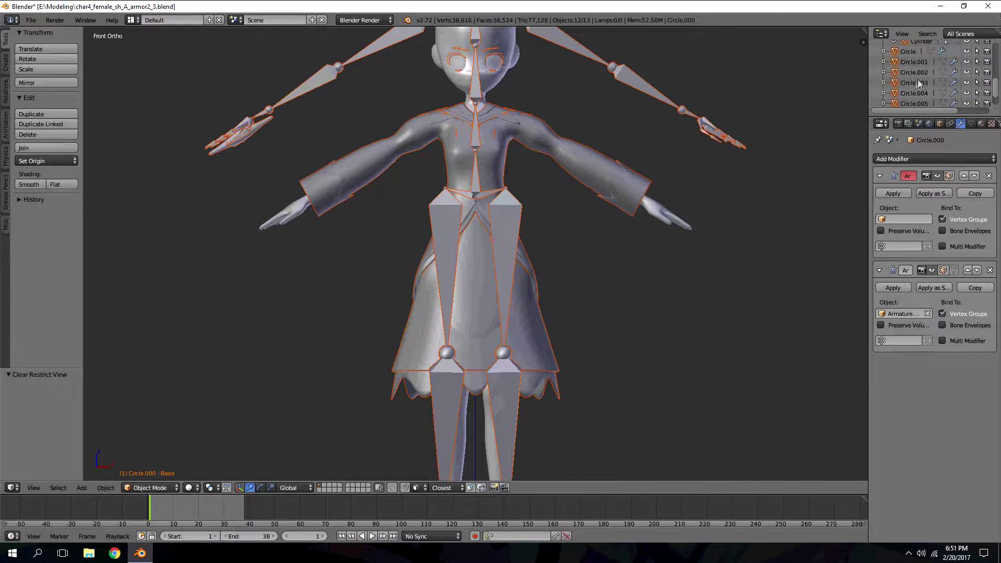
pyautogui.scroll(2, 918, 59)
pyautogui.click(905, 71)
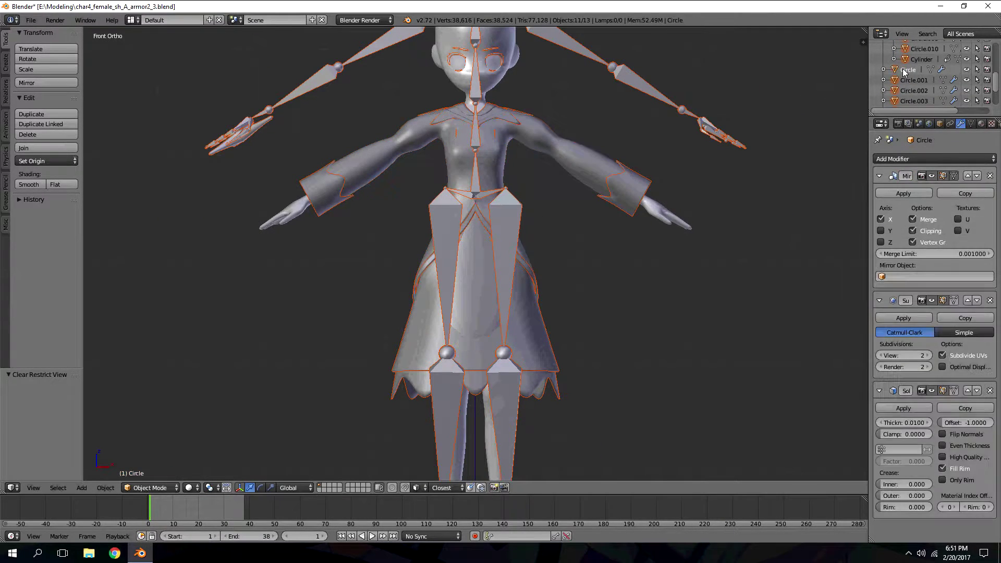
pyautogui.rightClick(544, 124)
pyautogui.hotkey('shift', 'h')
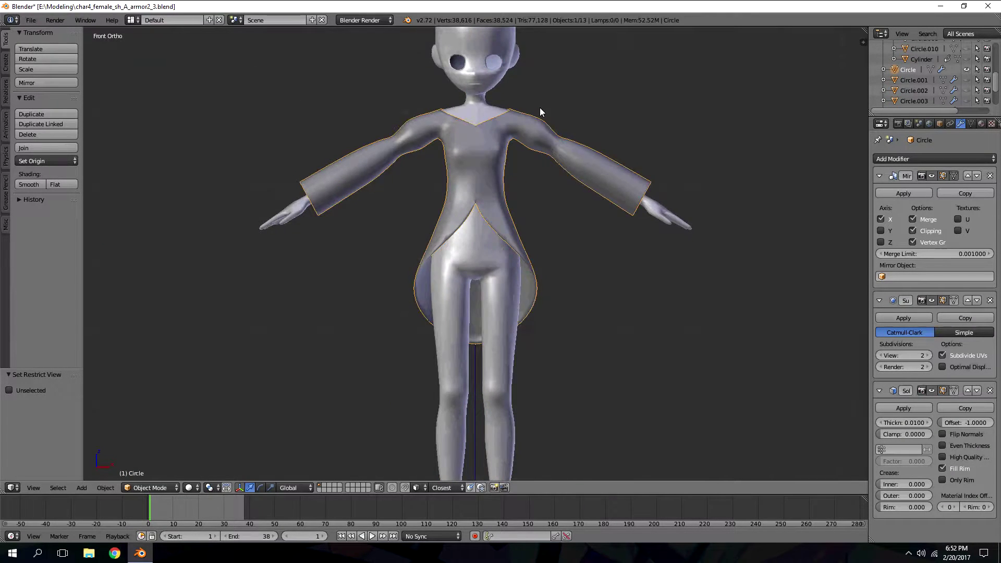
# - Enable proportional editing on the coat mesh and move the rear vertex just above the tail's tip by about -0.187 along Y
pyautogui.press('KP_7')
pyautogui.press('Tab')
pyautogui.scroll(3, 489, 217)
pyautogui.press('z')
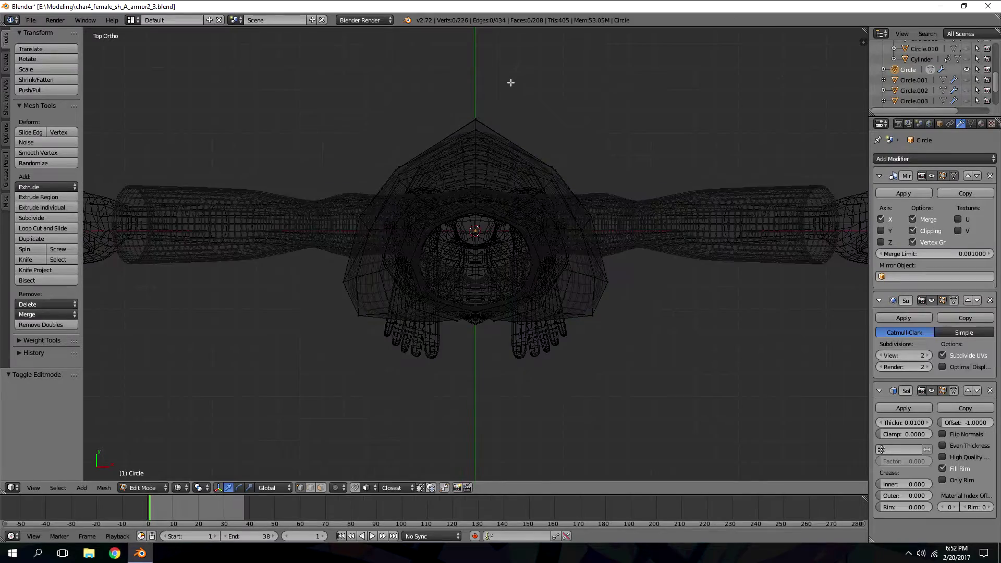
pyautogui.scroll(2, 510, 82)
pyautogui.moveTo(482, 60); pyautogui.dragTo(468, 217, button='middle')
pyautogui.rightClick(399, 307)
pyautogui.rightClick(381, 366)
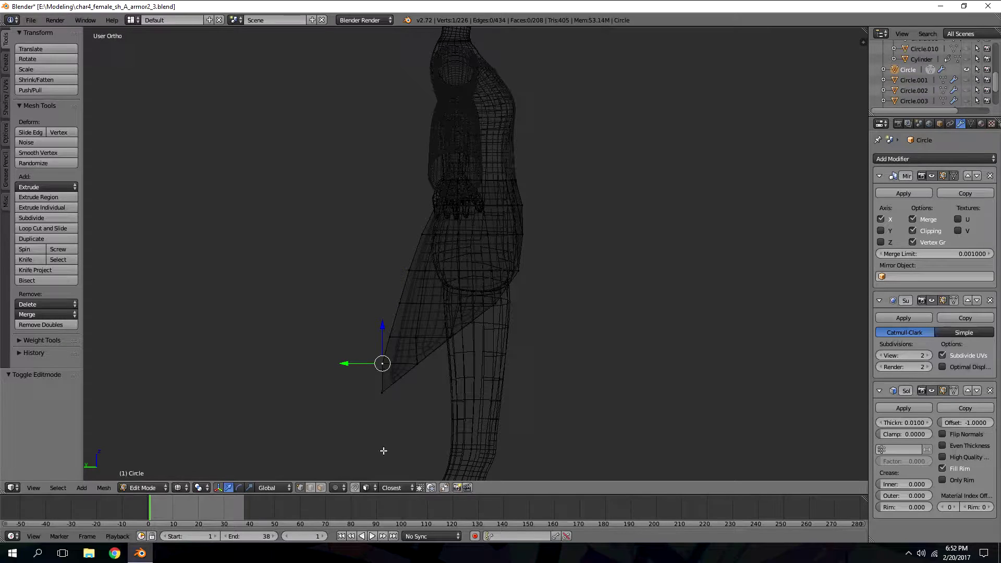
pyautogui.click(335, 488)
pyautogui.click(358, 448)
pyautogui.moveTo(349, 365); pyautogui.dragTo(362, 361)
pyautogui.scroll(-2, 364, 362)
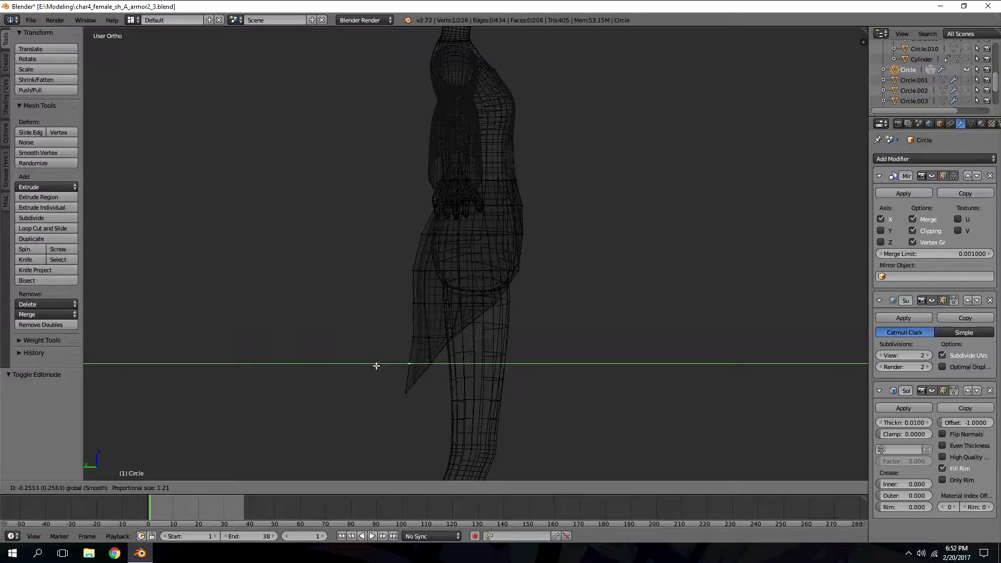
pyautogui.moveTo(362, 362); pyautogui.dragTo(369, 363)
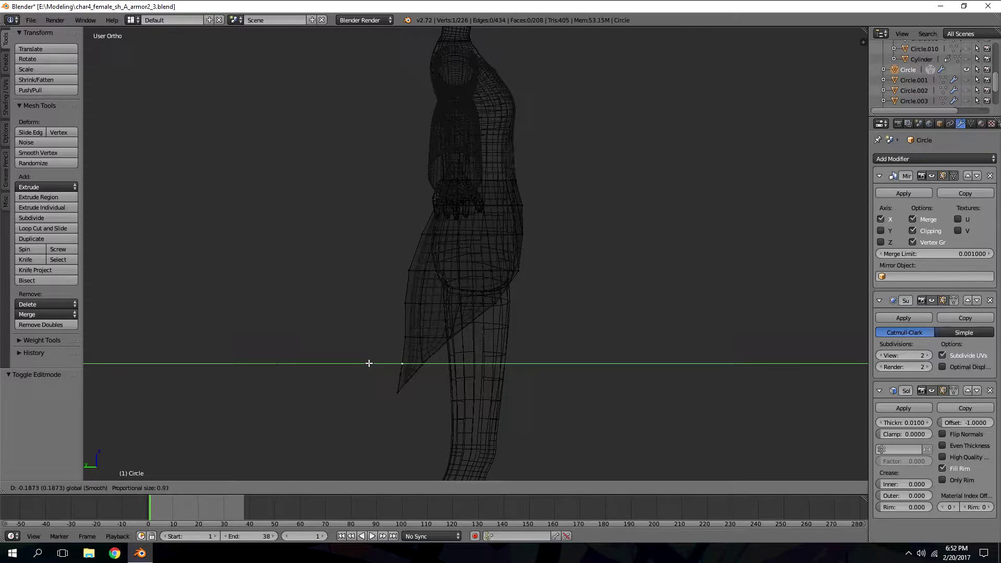
pyautogui.click(369, 363)
# - Move the coat tail's lowest tip vertex about -0.094 along Y with a smooth proportional falloff
pyautogui.rightClick(398, 392)
pyautogui.press('g')
pyautogui.press('y')
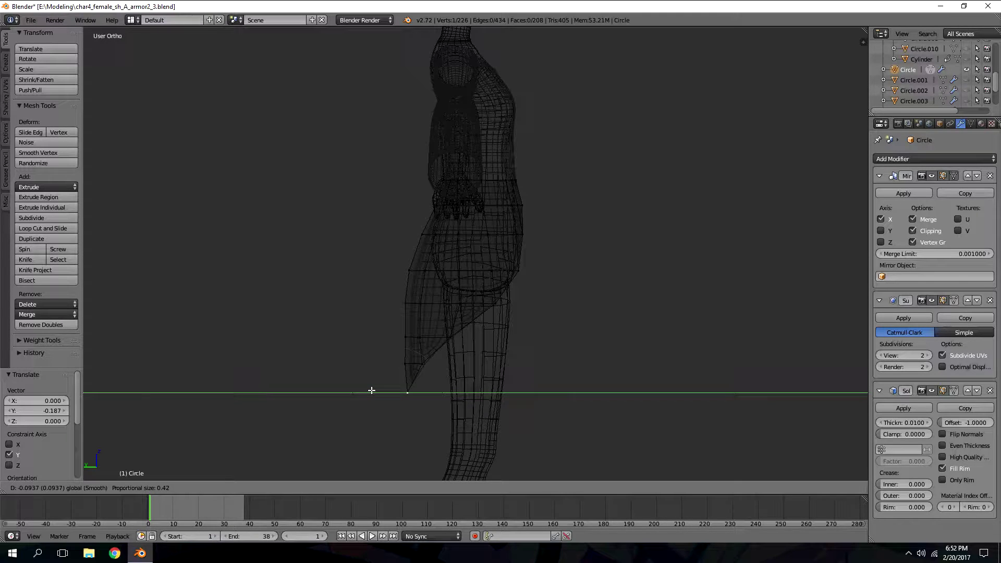
pyautogui.click(371, 390)
# - Pull the outer side corners of the coat tails inward along X, then view the result in solid shading
pyautogui.press('KP_7')
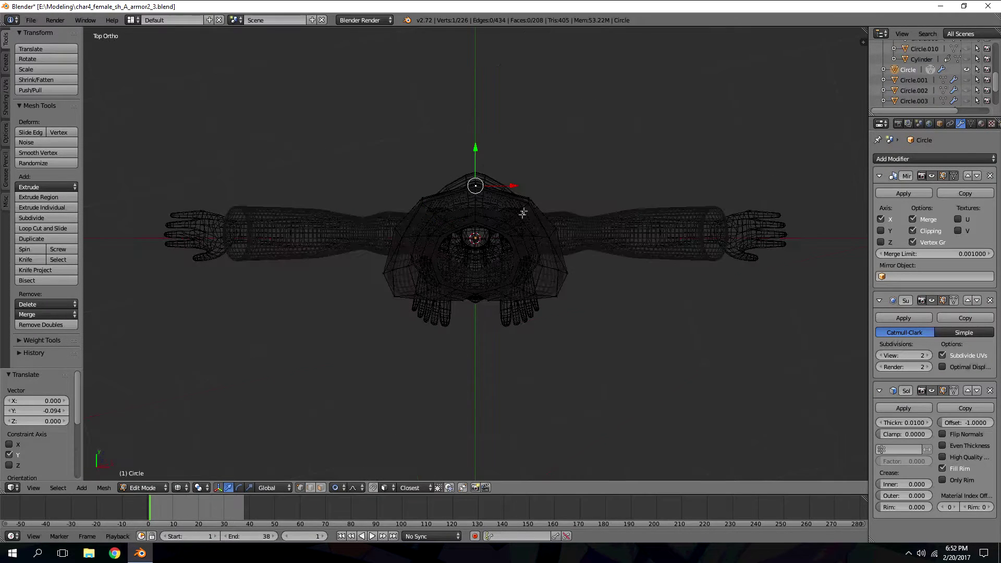
pyautogui.scroll(4, 564, 156)
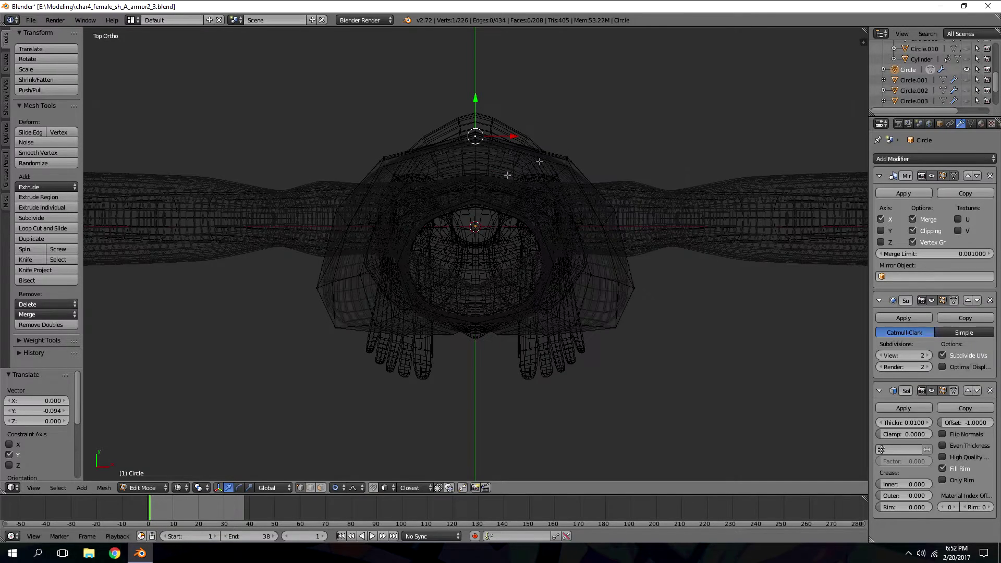
pyautogui.rightClick(320, 289)
pyautogui.rightClick(337, 326)
pyautogui.moveTo(655, 328); pyautogui.dragTo(613, 322)
pyautogui.press('KP_1')
pyautogui.press('Tab')
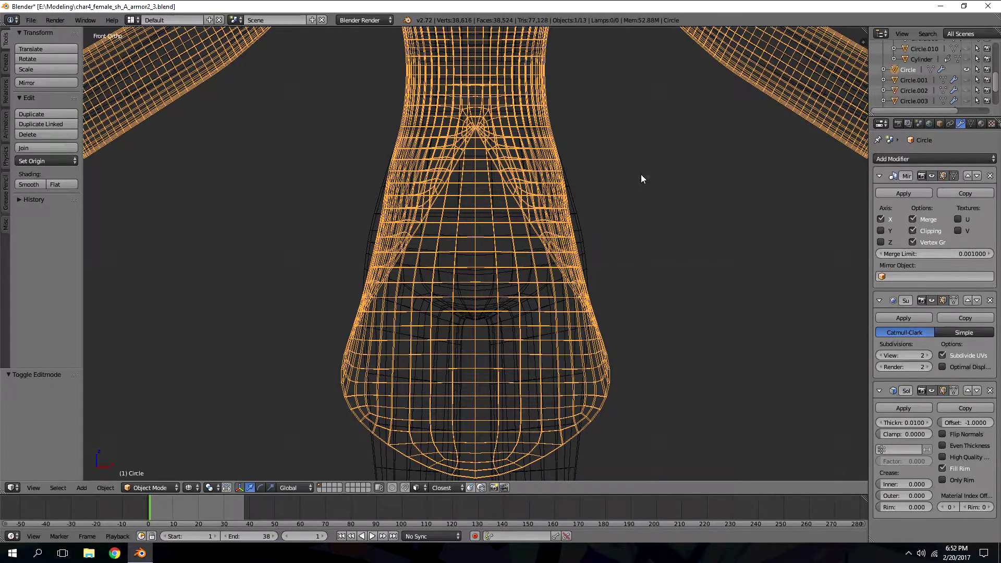
pyautogui.press('z')
pyautogui.scroll(-3, 670, 97)
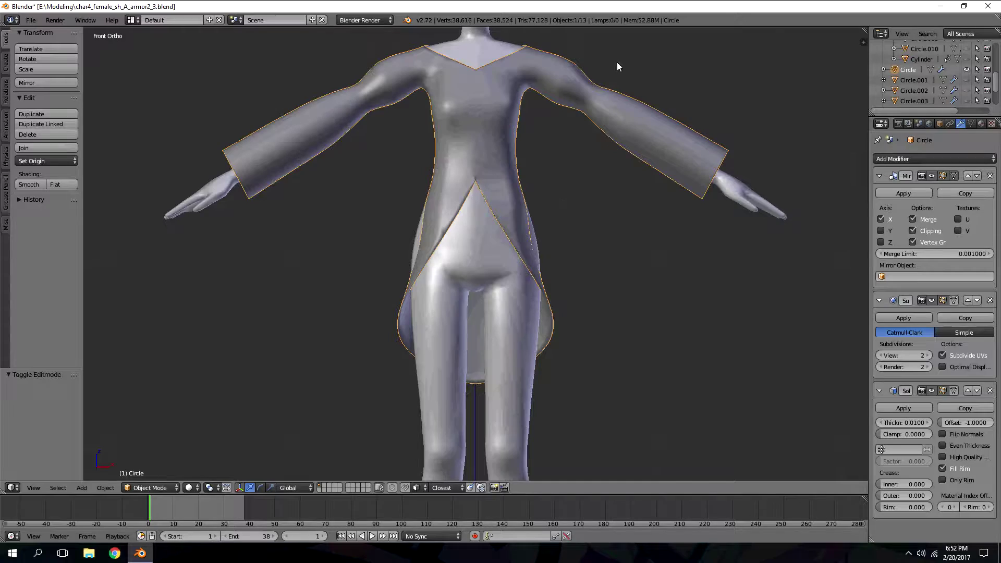
# - Push the coat's side hip vertex outward 0.108 along X with a smooth falloff of size 0.83, and set proportional editing to Enable
pyautogui.moveTo(571, 140)
pyautogui.mouseDown(button='middle')
pyautogui.moveTo(609, 56)
pyautogui.moveTo(564, 114)
pyautogui.moveTo(524, 132)
pyautogui.mouseUp(button='middle')
pyautogui.press('KP_7')
pyautogui.press('z')
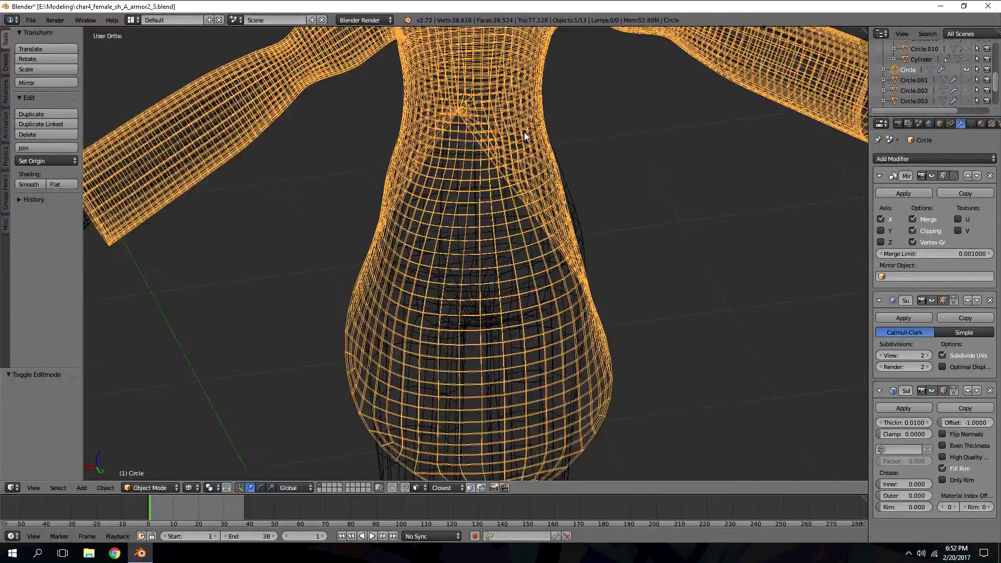
pyautogui.press('KP_1')
pyautogui.press('Tab')
pyautogui.press('Tab')
pyautogui.press('Tab')
pyautogui.press('g')
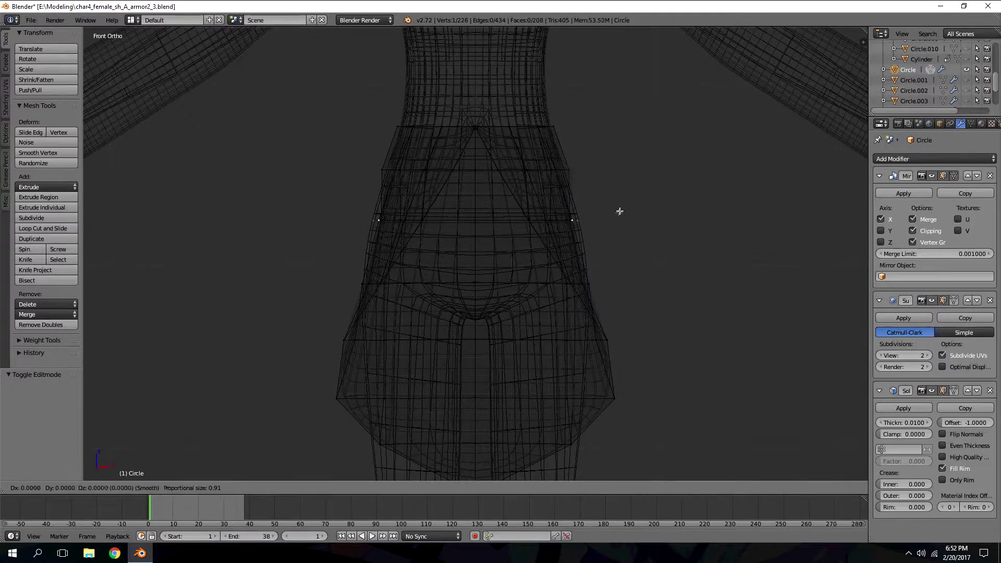
pyautogui.press('x')
pyautogui.scroll(-11, 636, 211)
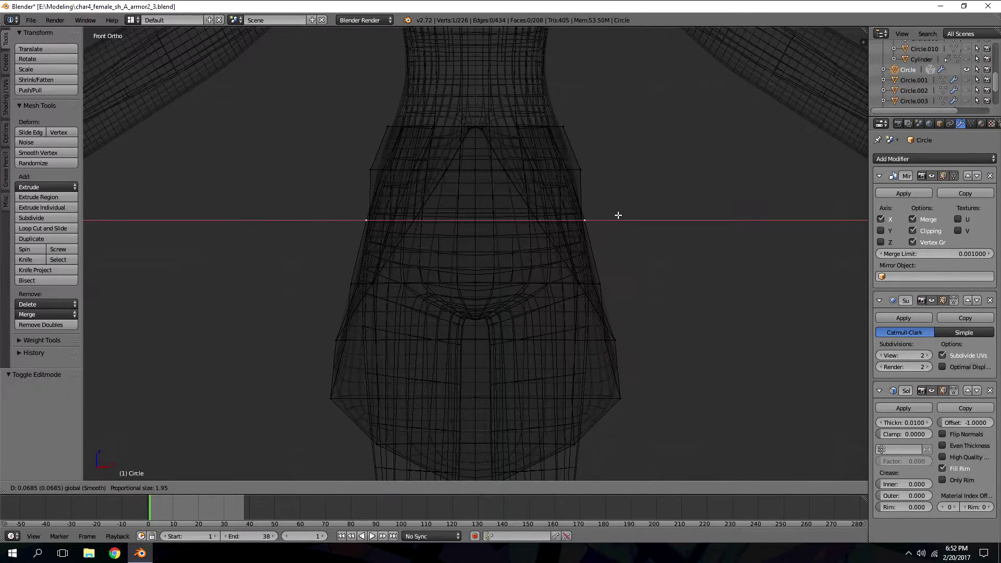
pyautogui.scroll(17, 646, 209)
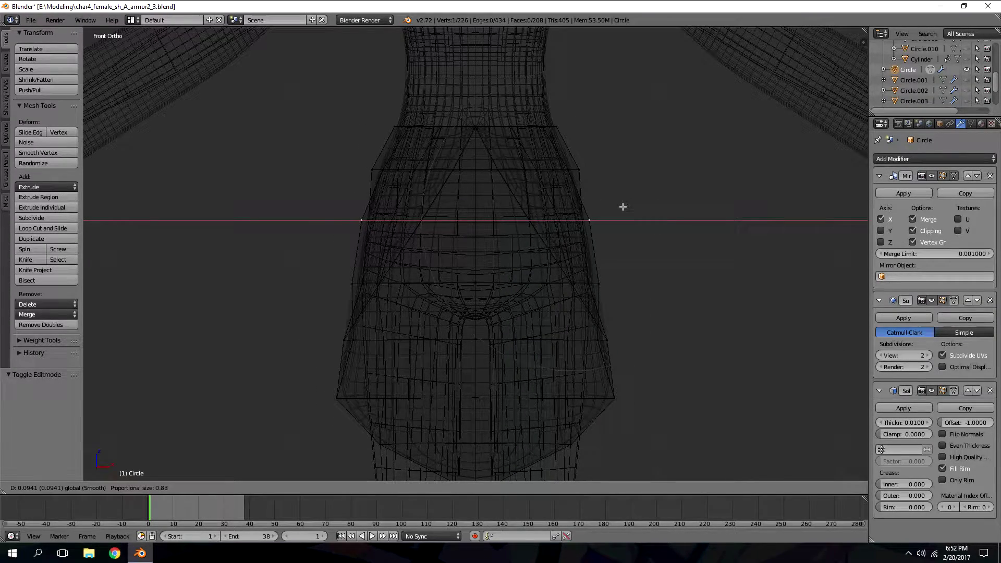
pyautogui.click(625, 207)
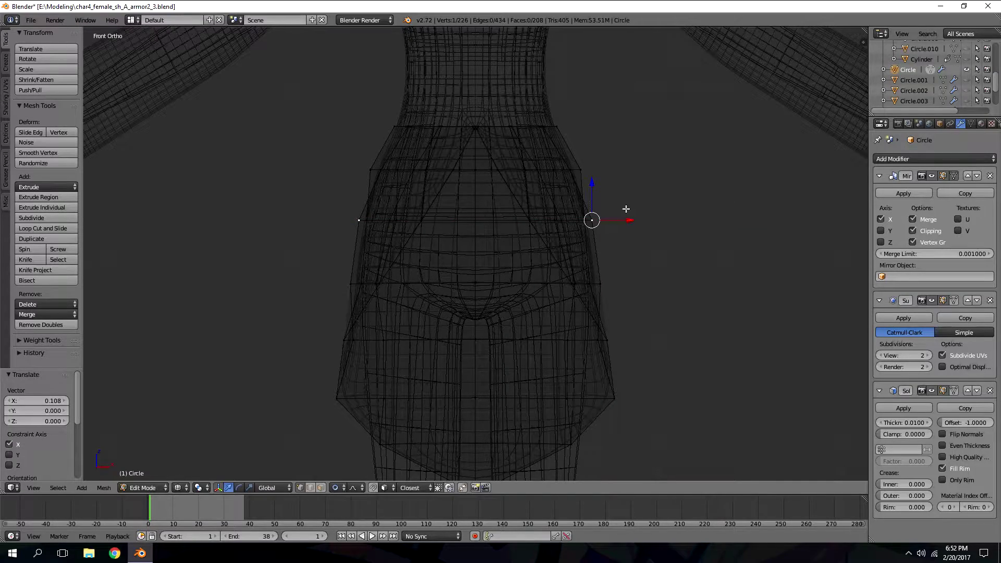
pyautogui.click(336, 487)
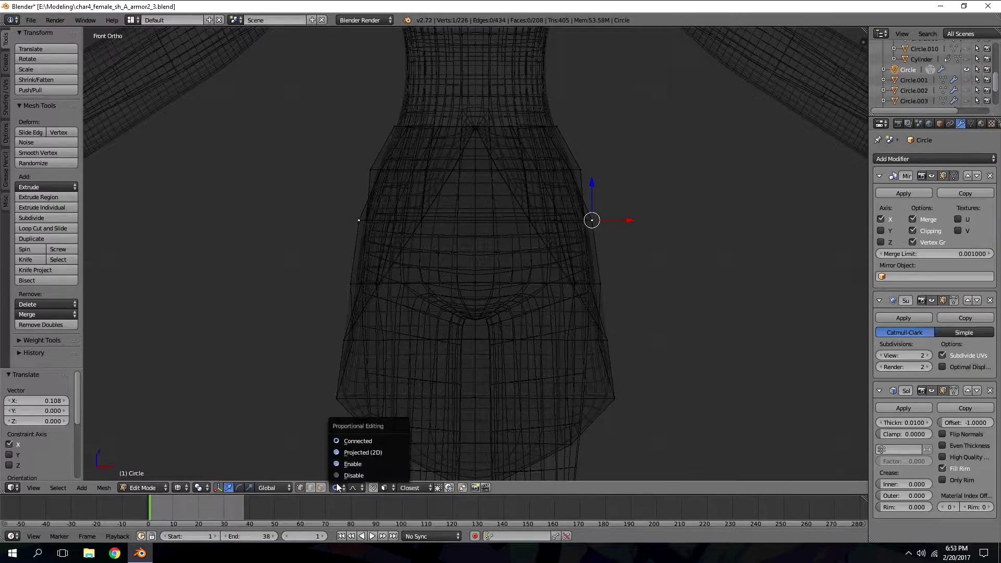
pyautogui.click(353, 464)
# - Examine the coat's hips and tail in solid shading from the front, side and back
pyautogui.moveTo(592, 217); pyautogui.dragTo(559, 184, button='middle')
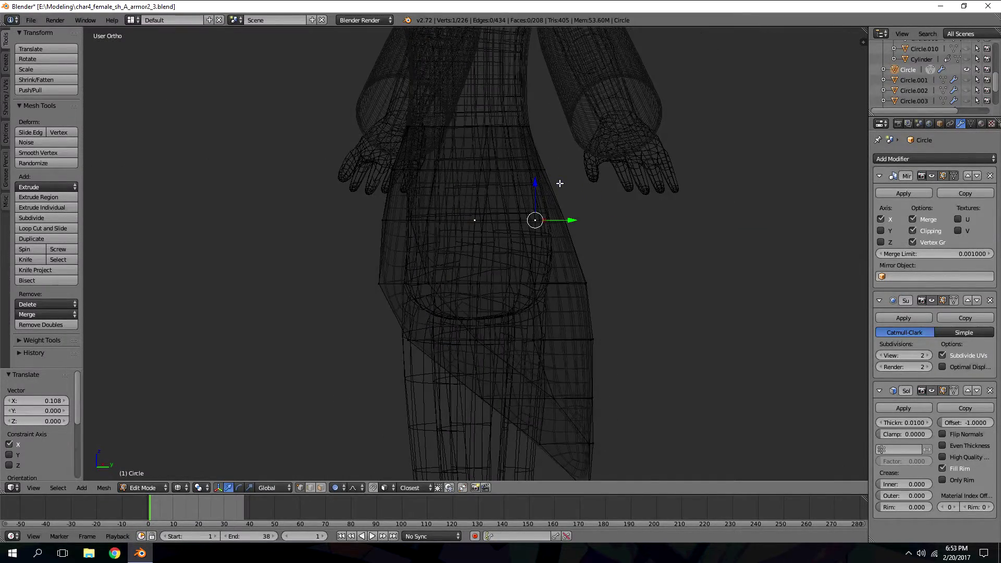
pyautogui.press('Tab')
pyautogui.press('z')
pyautogui.press('KP_4')
pyautogui.press('KP_4')
pyautogui.press('KP_4')
pyautogui.press('KP_4')
pyautogui.press('KP_4')
pyautogui.press('KP_4')
pyautogui.press('KP_4')
pyautogui.press('KP_4')
pyautogui.press('KP_4')
pyautogui.press('KP_4')
pyautogui.press('KP_4')
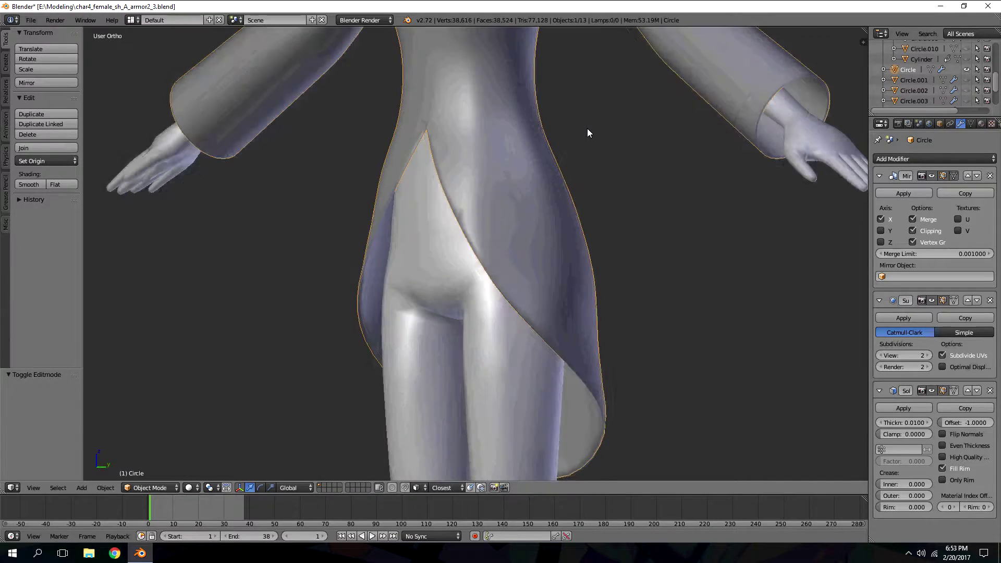
pyautogui.press('KP_4')
pyautogui.press('KP_4')
pyautogui.press('KP_4')
pyautogui.press('KP_4')
pyautogui.press('KP_4')
pyautogui.press('KP_4')
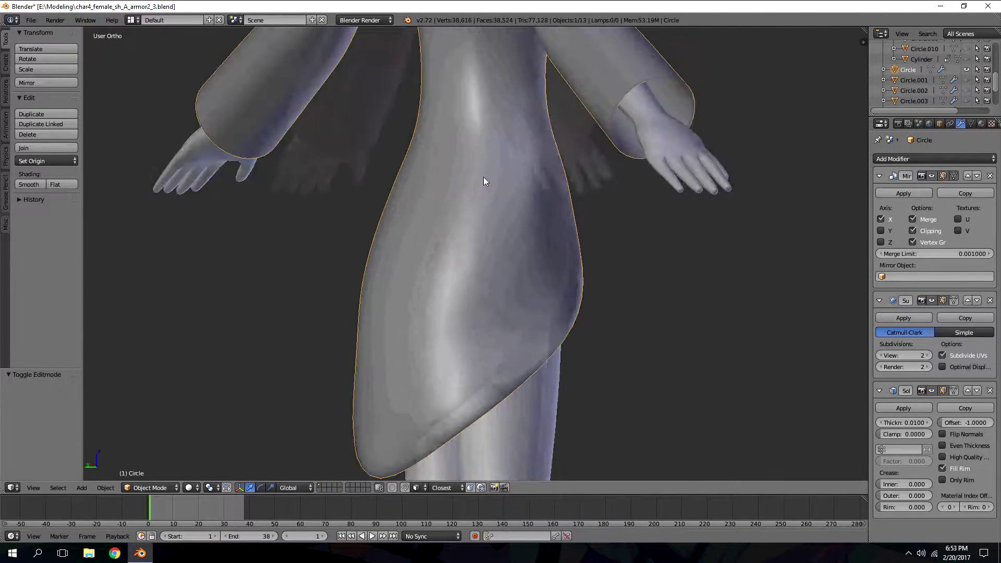
# - Disable proportional editing and move a side vertex of the coat tail outward 0.054 along X
pyautogui.press('Tab')
pyautogui.moveTo(520, 201); pyautogui.dragTo(526, 286, button='middle')
pyautogui.press('KP_4')
pyautogui.press('KP_4')
pyautogui.rightClick(561, 257)
pyautogui.rightClick(590, 341)
pyautogui.press('g')
pyautogui.press('x')
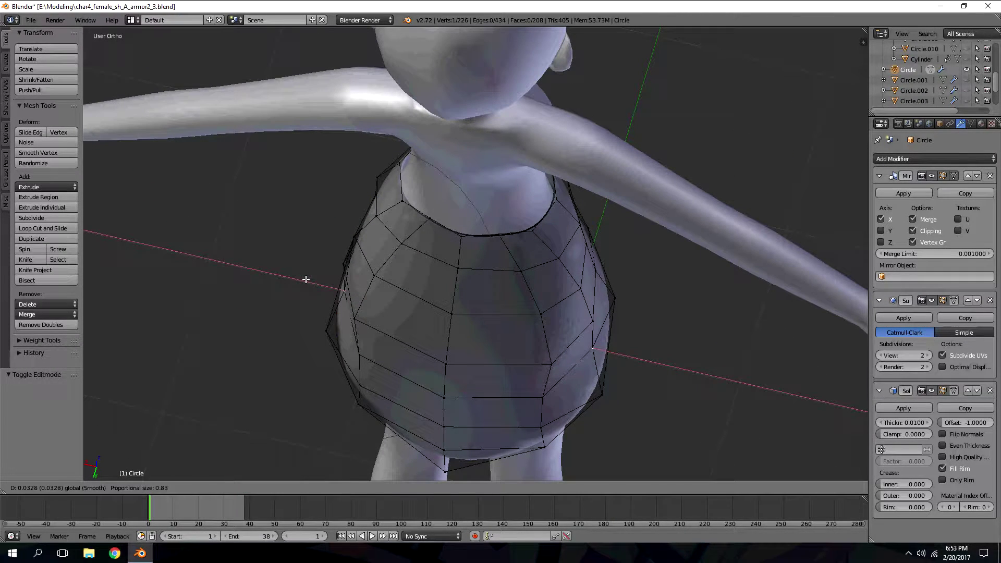
pyautogui.click(305, 279)
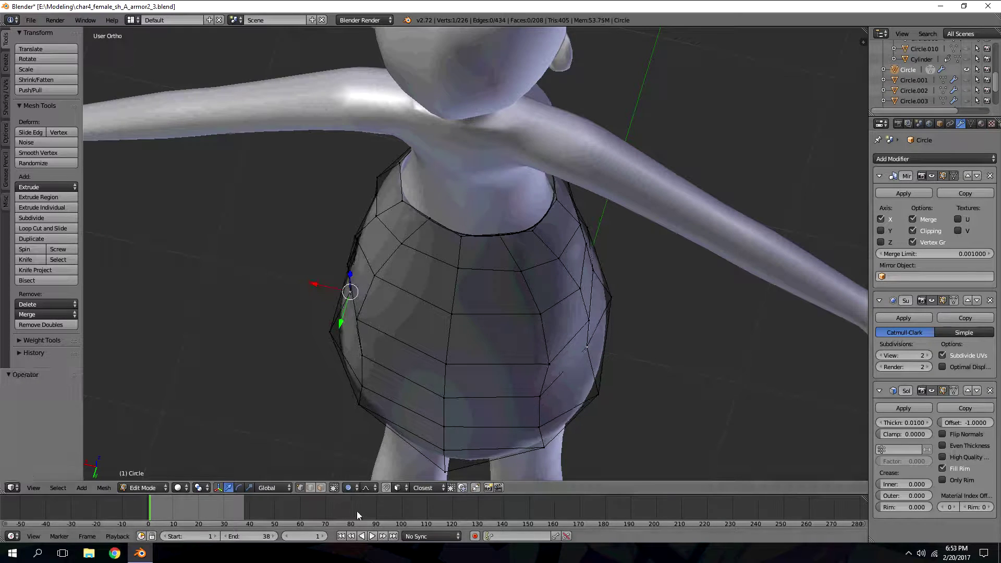
pyautogui.click(349, 487)
pyautogui.click(360, 474)
pyautogui.moveTo(312, 286); pyautogui.dragTo(303, 284)
# - Move the tail's lower outer corner by -0.031 along X and the hip-level vertex of the inner rear column by -0.048
pyautogui.moveTo(302, 284); pyautogui.dragTo(300, 377, button='middle')
pyautogui.moveTo(293, 398); pyautogui.dragTo(299, 396)
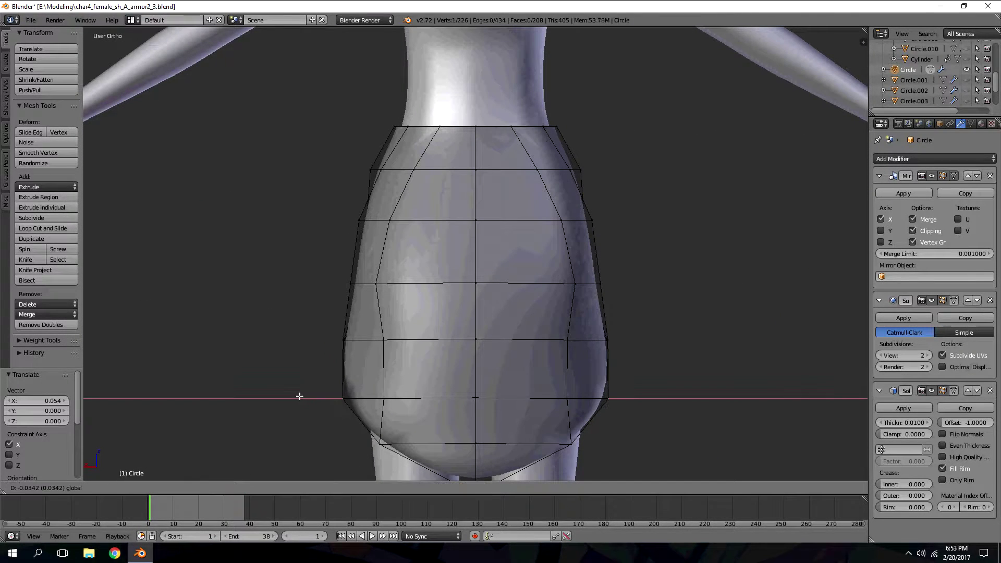
pyautogui.click(300, 396)
pyautogui.rightClick(378, 282)
pyautogui.press('g')
pyautogui.press('x')
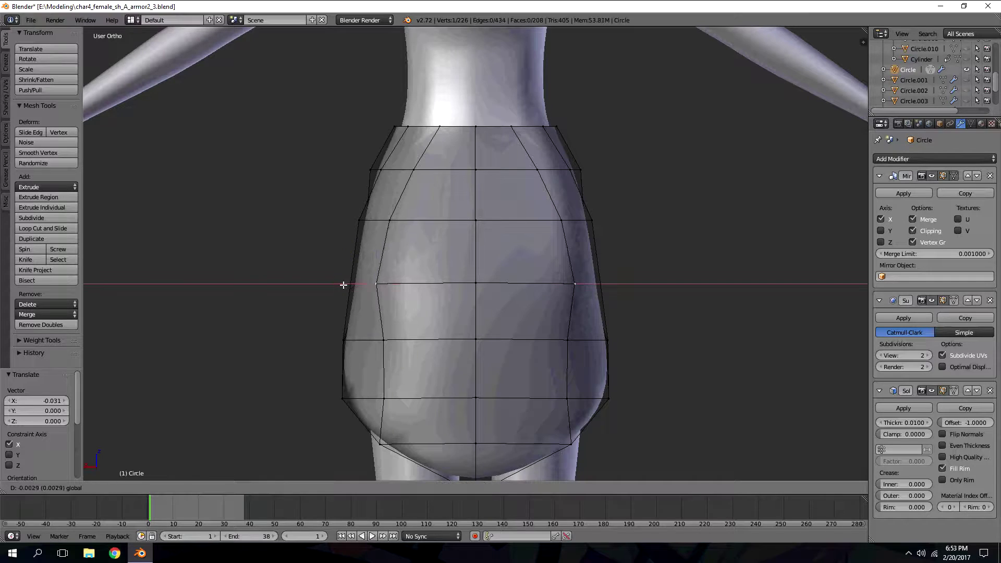
pyautogui.click(350, 285)
# - Shift two upper vertices of the inner rear column inward along X, the higher by about -0.04 and the one below by -0.011
pyautogui.rightClick(398, 216)
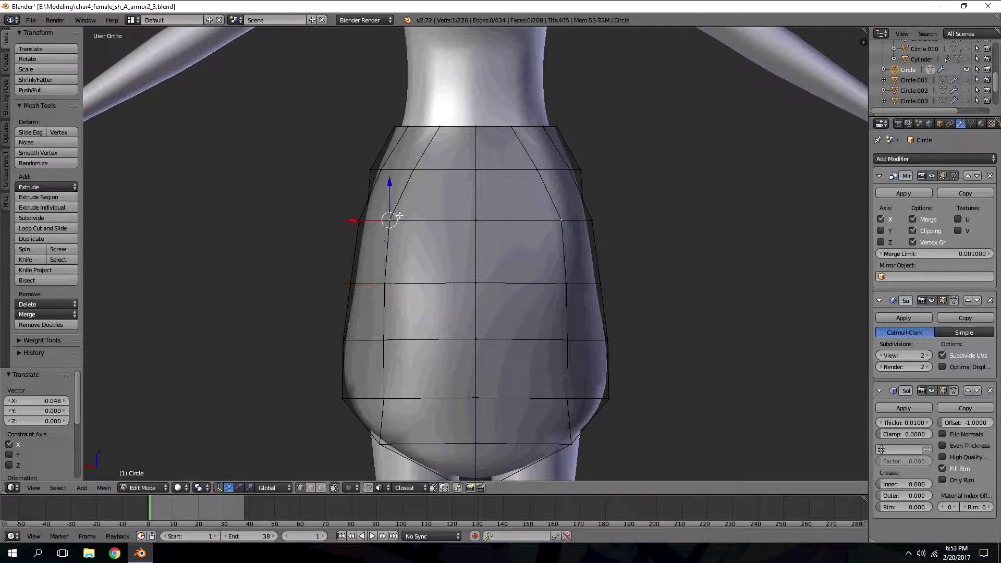
pyautogui.press('g')
pyautogui.press('x')
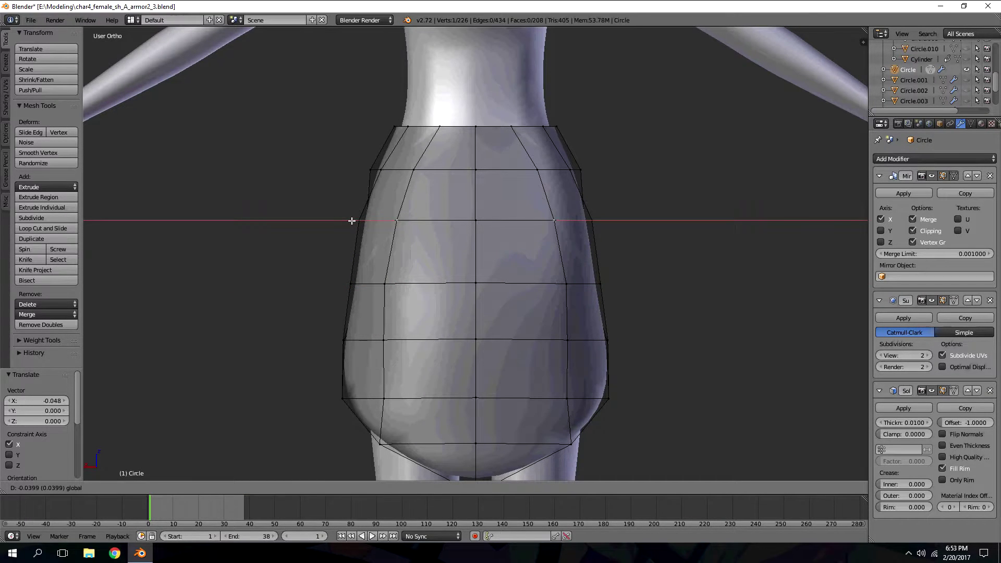
pyautogui.click(350, 219)
pyautogui.rightClick(386, 286)
pyautogui.press('g')
pyautogui.press('x')
pyautogui.click(353, 285)
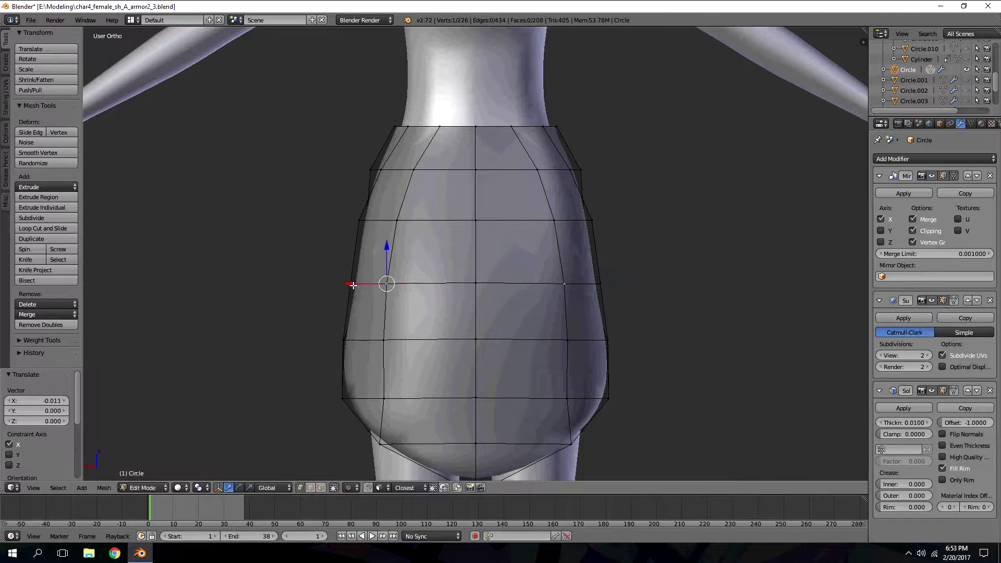
# - Move the three lower vertices of the inner rear column outward along X by 0.026, 0.051 and 0.043, going downward
pyautogui.rightClick(384, 339)
pyautogui.rightClick(338, 344)
pyautogui.press('g')
pyautogui.press('x')
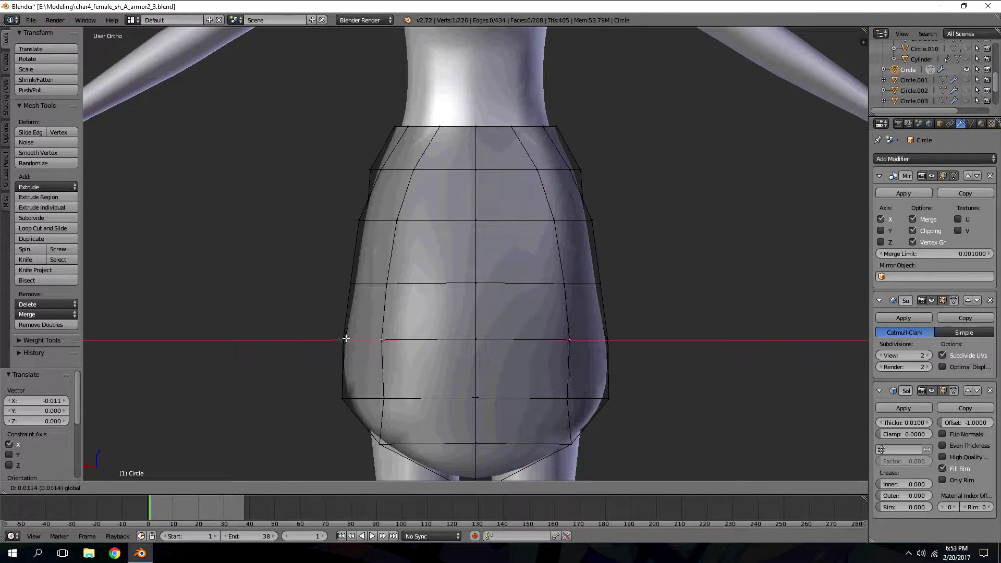
pyautogui.click(343, 340)
pyautogui.rightClick(383, 400)
pyautogui.press('g')
pyautogui.press('x')
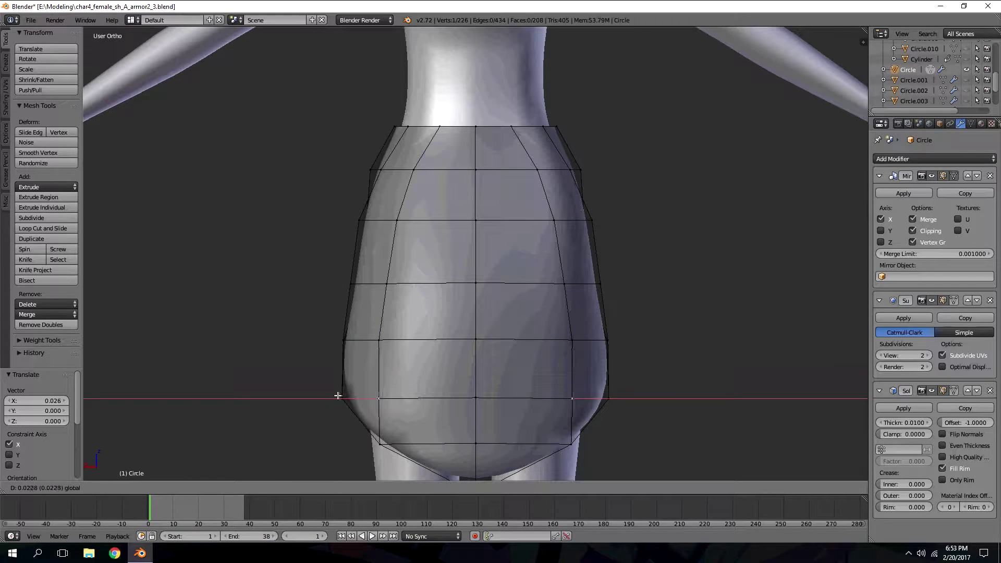
pyautogui.click(333, 398)
pyautogui.rightClick(393, 442)
pyautogui.press('g')
pyautogui.press('x')
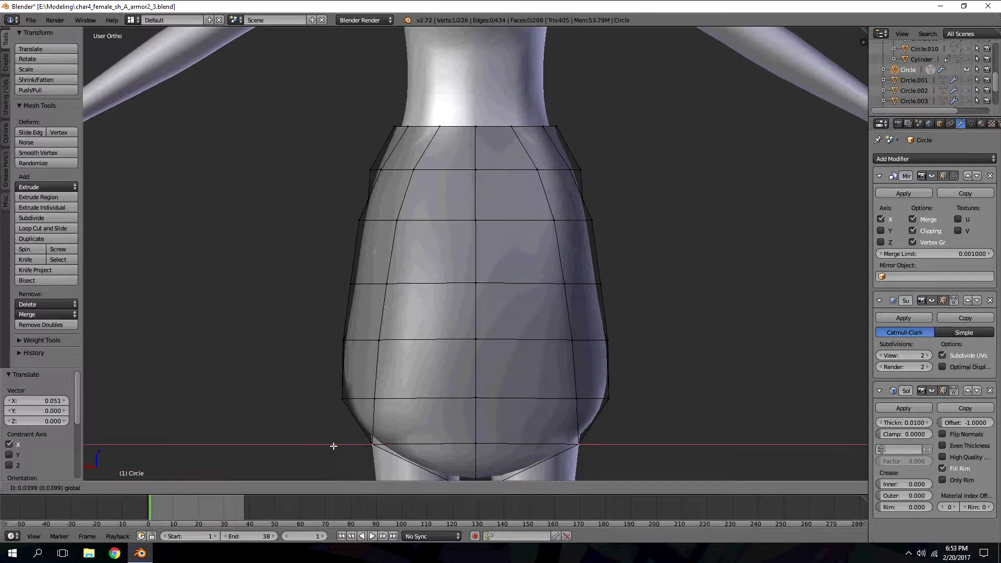
pyautogui.click(333, 446)
# - Move a vertex on the side of the coat's skirt 0.029 along Y
pyautogui.moveTo(333, 445); pyautogui.dragTo(499, 273, button='middle')
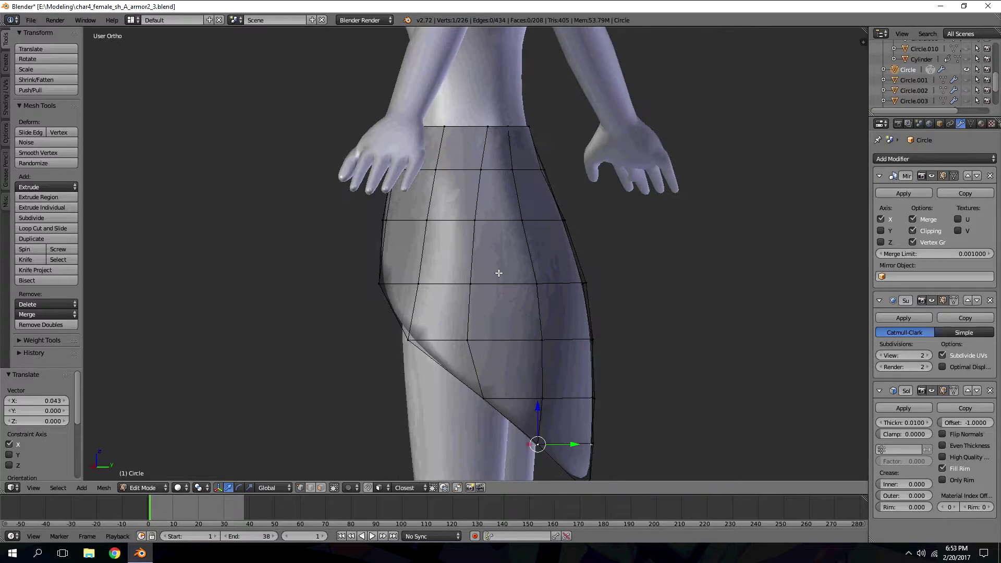
pyautogui.rightClick(469, 217)
pyautogui.rightClick(468, 343)
pyautogui.moveTo(492, 351); pyautogui.dragTo(599, 131, button='middle')
pyautogui.press('g')
pyautogui.press('y')
pyautogui.click(503, 401)
# - Push two neighbouring side hip vertices of the coat outward along X, the lower one by 0.094
pyautogui.moveTo(587, 168); pyautogui.dragTo(583, 223, button='middle')
pyautogui.press('g')
pyautogui.press('x')
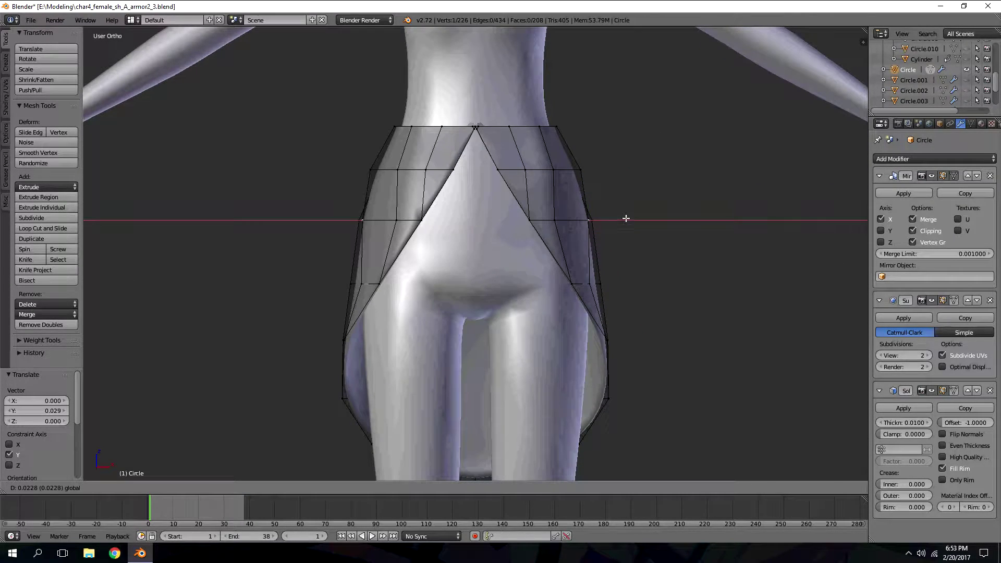
pyautogui.click(632, 217)
pyautogui.rightClick(612, 282)
pyautogui.press('g')
pyautogui.press('x')
pyautogui.click(646, 276)
# - Examine the smoothed coat in Object Mode from above and all around the body
pyautogui.press('KP_7')
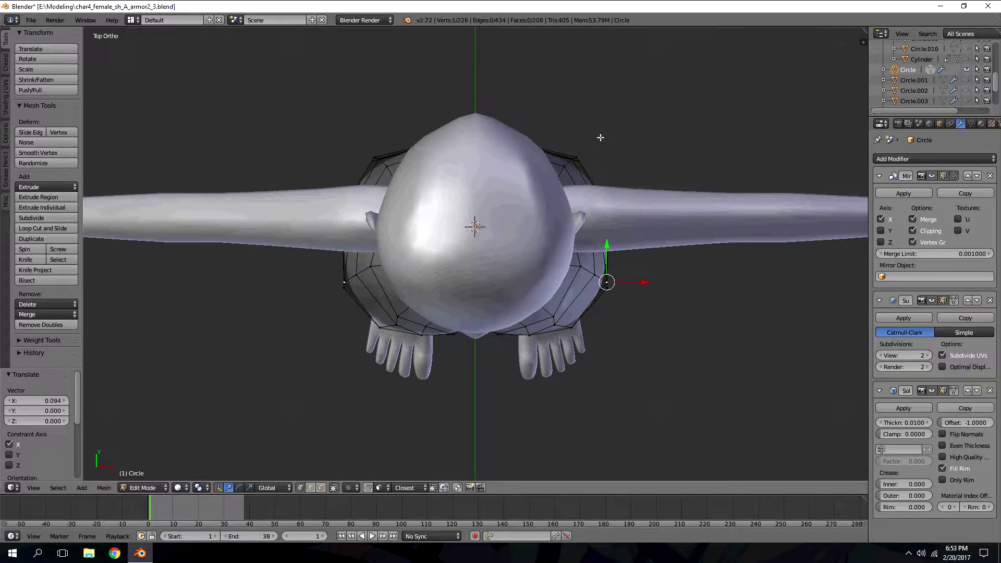
pyautogui.press('z')
pyautogui.press('z')
pyautogui.press('Tab')
pyautogui.scroll(-3, 618, 114)
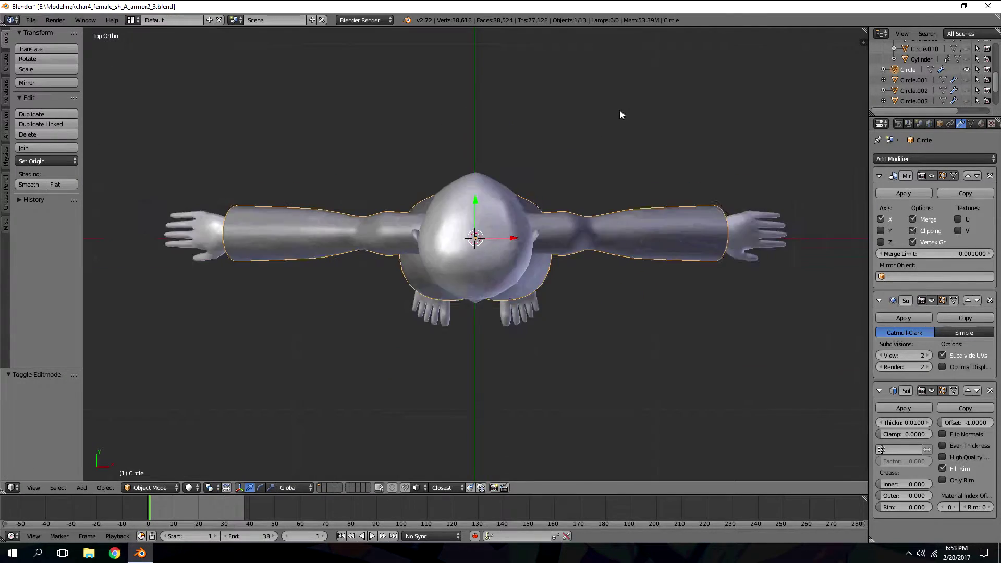
pyautogui.press('KP_2')
pyautogui.press('KP_2')
pyautogui.press('KP_2')
pyautogui.press('KP_2')
pyautogui.press('KP_2')
pyautogui.press('KP_2')
pyautogui.press('KP_2')
pyautogui.press('KP_4')
pyautogui.press('KP_4')
pyautogui.press('KP_4')
pyautogui.press('KP_4')
pyautogui.press('KP_4')
pyautogui.press('KP_4')
pyautogui.press('KP_4')
pyautogui.press('KP_4')
pyautogui.press('KP_4')
pyautogui.press('KP_4')
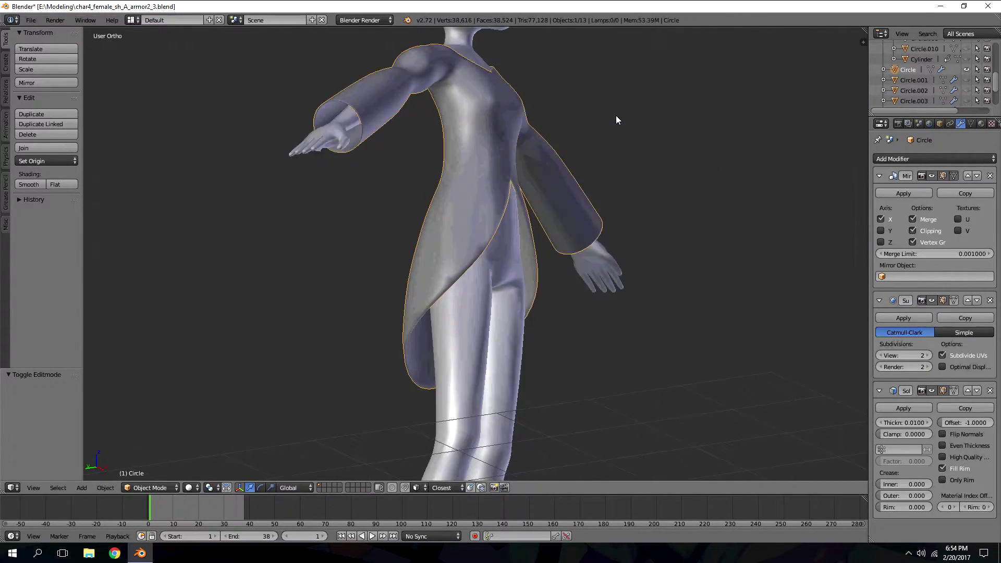
pyautogui.press('KP_4')
pyautogui.press('KP_4')
pyautogui.press('KP_4')
pyautogui.press('KP_4')
pyautogui.press('KP_4')
pyautogui.press('KP_4')
pyautogui.press('KP_4')
pyautogui.press('KP_4')
pyautogui.press('KP_4')
pyautogui.press('KP_4')
pyautogui.press('KP_4')
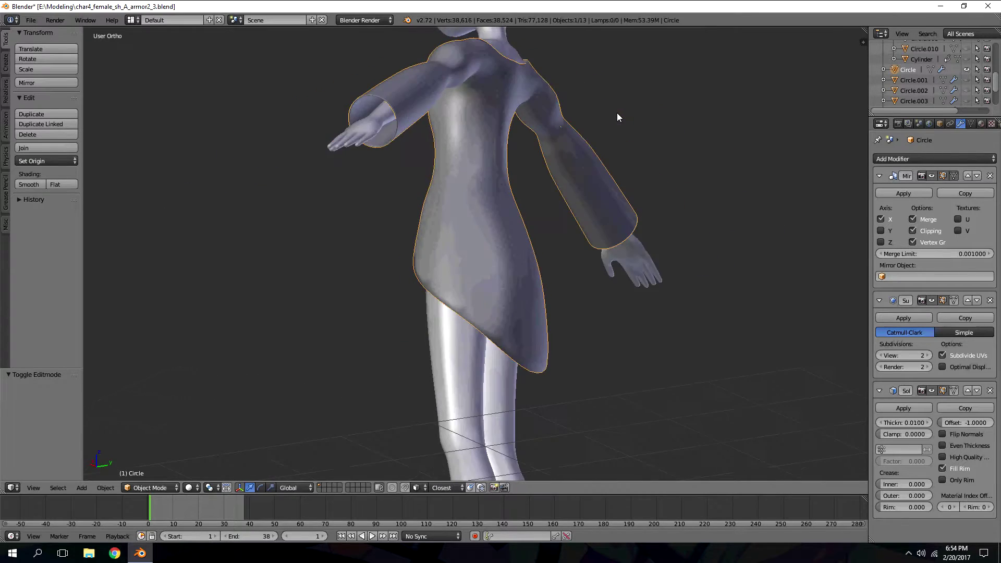
# - Move the coat's upper side hip vertex inward by -0.040 along X and nudge the side vertex below it slightly inward
pyautogui.press('KP_1')
pyautogui.press('Tab')
pyautogui.press('Tab')
pyautogui.press('a')
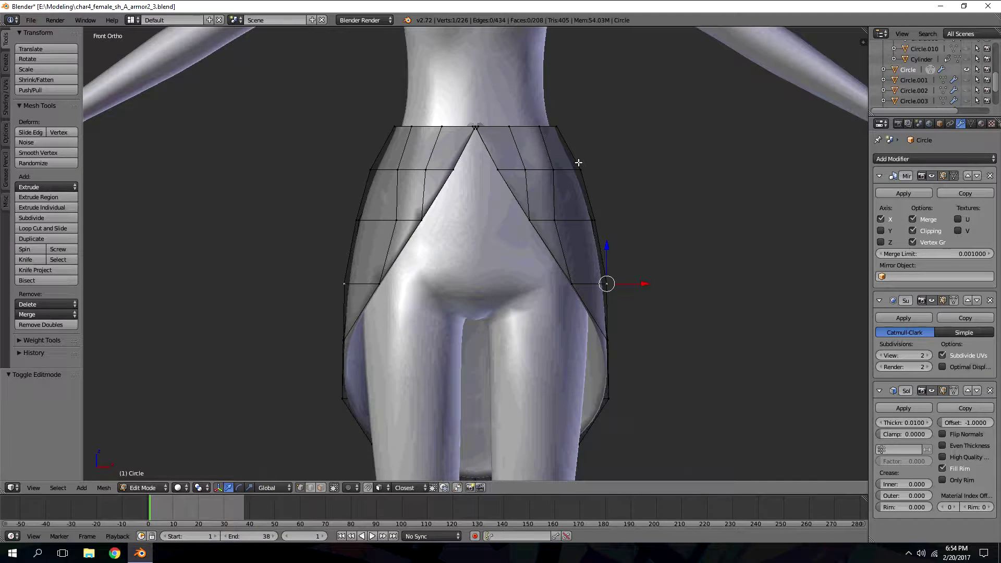
pyautogui.rightClick(579, 163)
pyautogui.moveTo(615, 170); pyautogui.dragTo(608, 168)
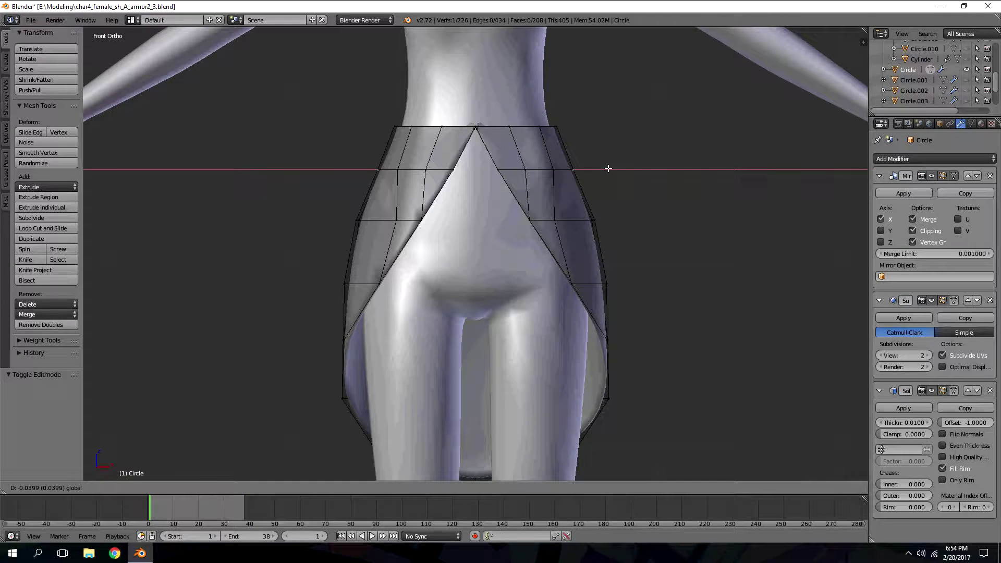
pyautogui.click(608, 168)
pyautogui.rightClick(612, 218)
pyautogui.press('g')
pyautogui.press('x')
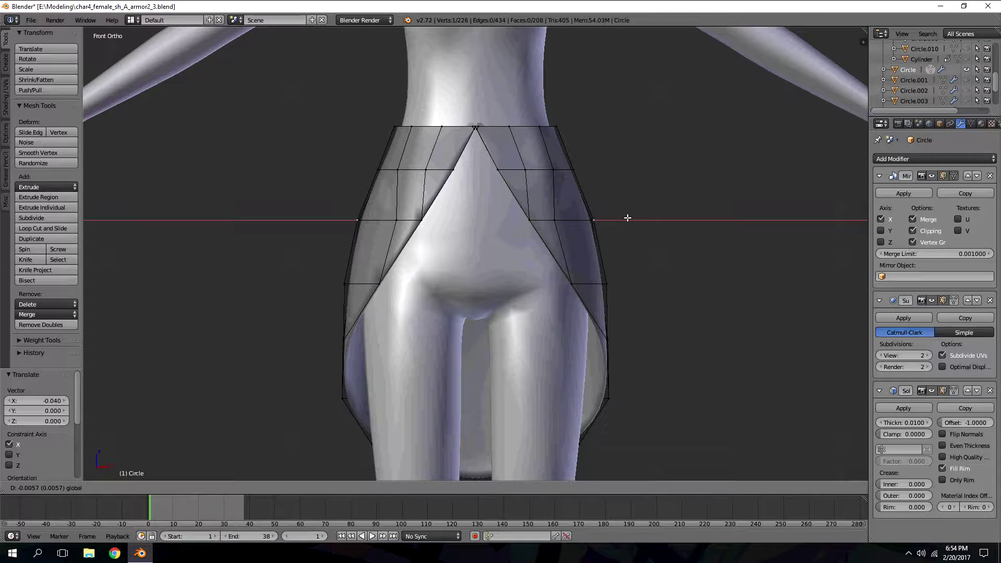
pyautogui.click(627, 217)
# - Even out the front panel's middle column, moving its upper hip vertex by -0.031 along X, shifting the lower outward, and readjusting the upper
pyautogui.rightClick(549, 167)
pyautogui.moveTo(595, 167); pyautogui.dragTo(589, 167)
pyautogui.rightClick(557, 212)
pyautogui.press('g')
pyautogui.press('x')
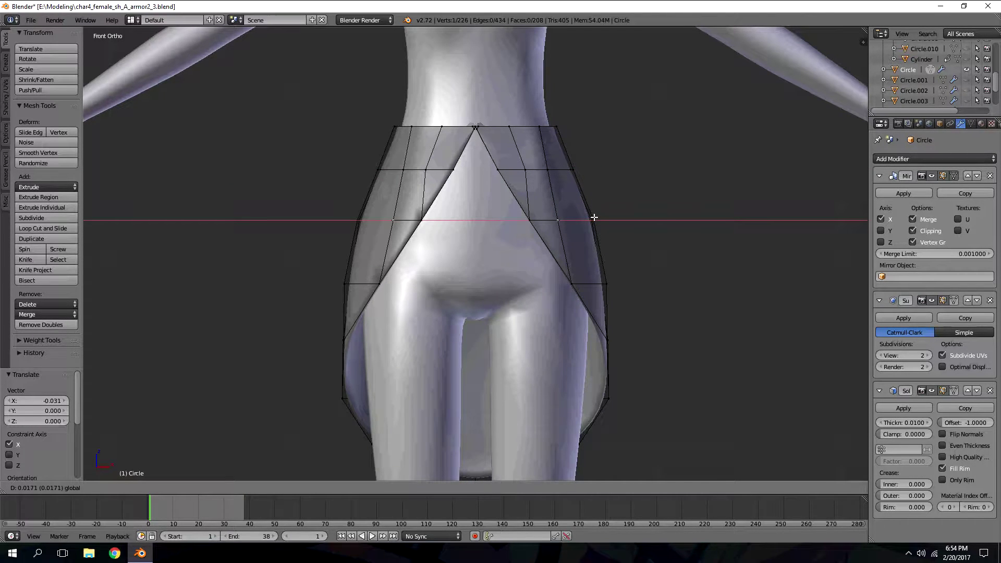
pyautogui.moveTo(596, 218); pyautogui.dragTo(596, 217)
pyautogui.rightClick(545, 165)
pyautogui.moveTo(579, 166); pyautogui.dragTo(582, 167)
# - Examine the reshaped coat in Object Mode from behind, the side and the front
pyautogui.press('Tab')
pyautogui.moveTo(551, 94); pyautogui.dragTo(515, 157, button='middle')
pyautogui.press('KP_6')
pyautogui.press('KP_6')
pyautogui.press('KP_6')
pyautogui.press('KP_6')
pyautogui.press('KP_6')
pyautogui.press('KP_6')
pyautogui.press('KP_6')
pyautogui.press('KP_6')
pyautogui.press('KP_6')
pyautogui.press('KP_6')
pyautogui.press('KP_6')
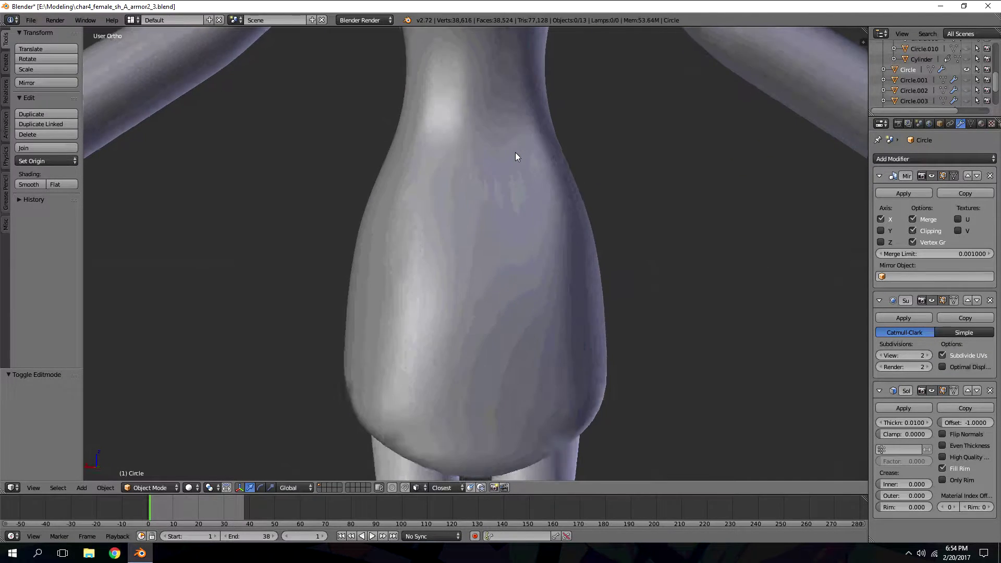
pyautogui.press('KP_1')
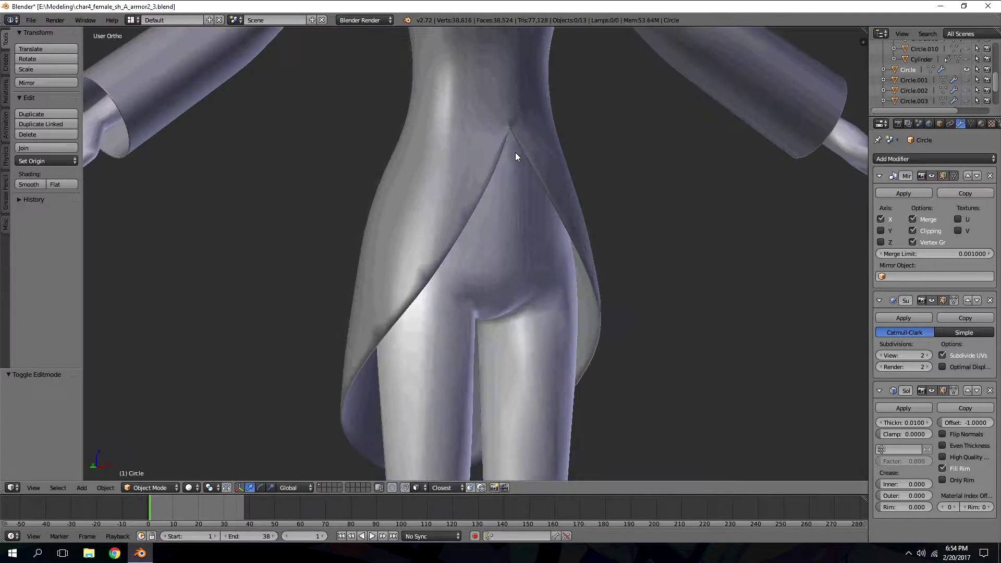
pyautogui.scroll(-4, 515, 156)
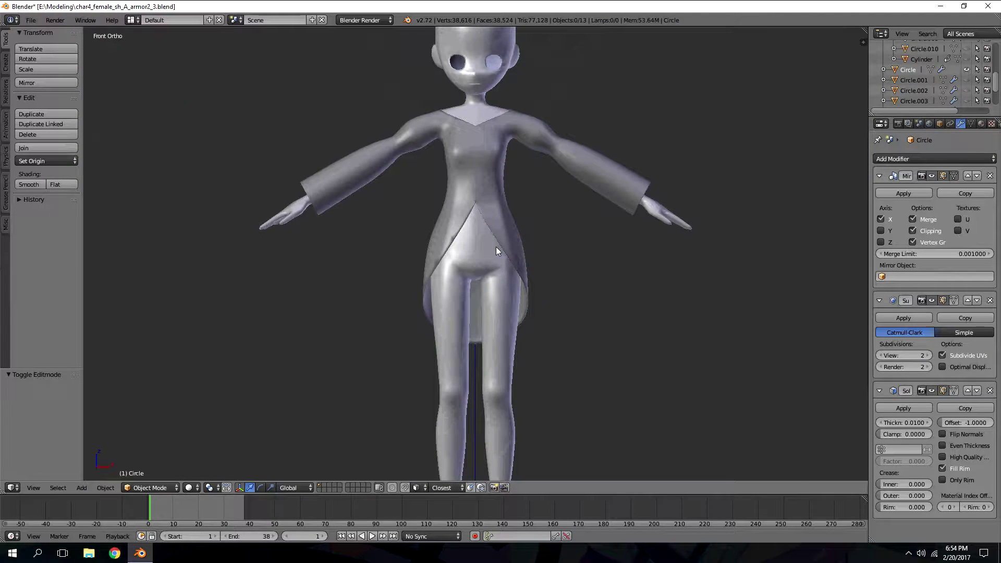
# - Unhide all clothing pieces and the armature, and select the belt strap that wraps around the hips
pyautogui.hotkey('alt', 'h')
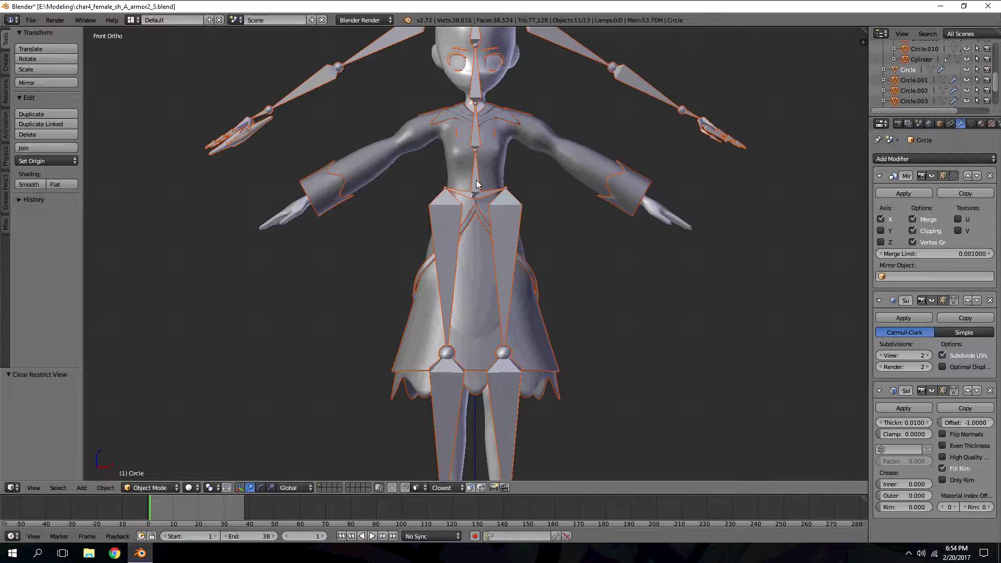
pyautogui.scroll(2, 460, 234)
pyautogui.rightClick(456, 206)
pyautogui.moveTo(457, 206); pyautogui.dragTo(374, 286, button='middle')
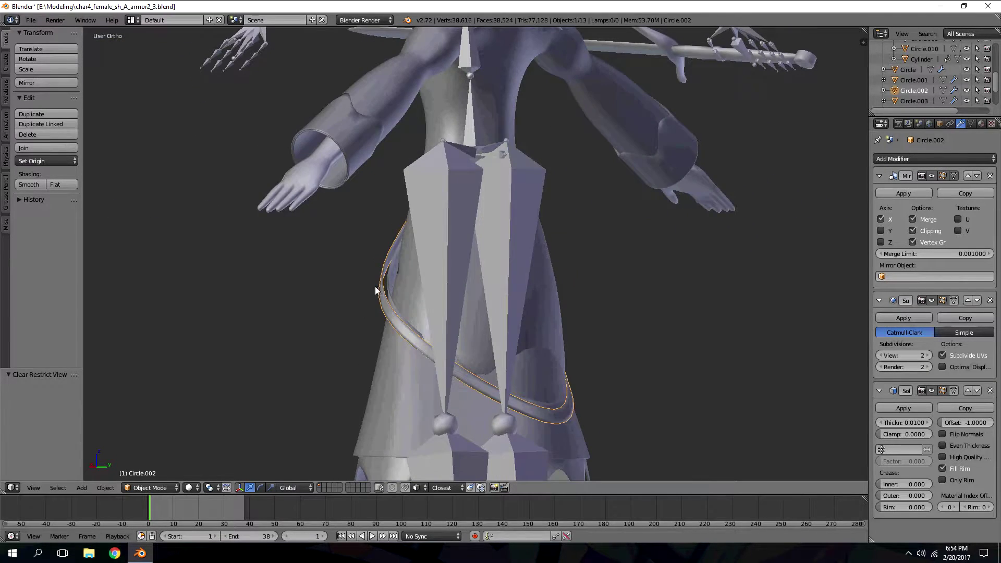
# - Delete the belt strap that wraps around the hips
pyautogui.press('KP_1')
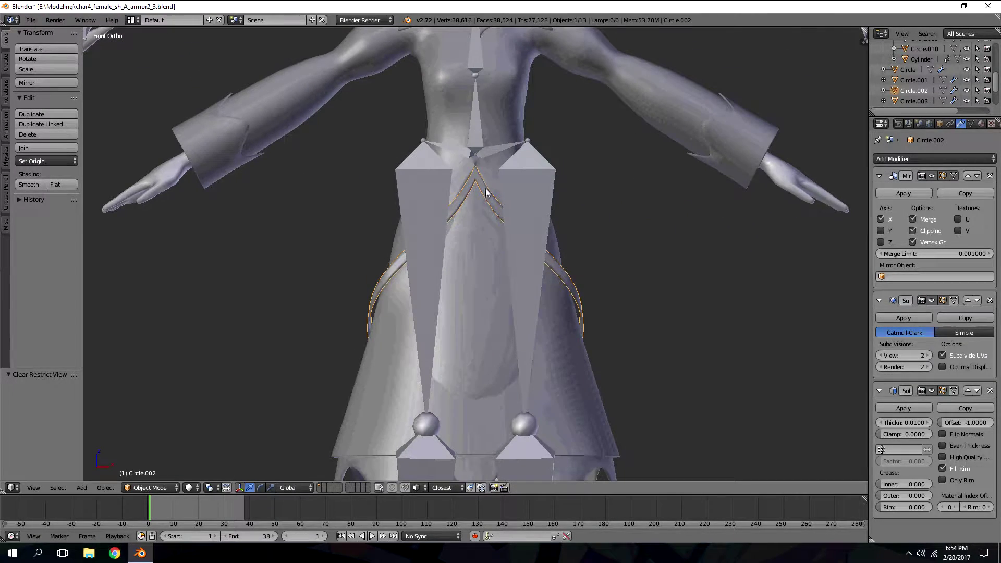
pyautogui.rightClick(487, 193)
pyautogui.rightClick(486, 193)
pyautogui.press('x')
pyautogui.click(486, 194)
# - Examine the whole character and its remaining clothing from all sides
pyautogui.scroll(-4, 464, 267)
pyautogui.press('KP_6')
pyautogui.press('KP_6')
pyautogui.press('KP_6')
pyautogui.press('KP_6')
pyautogui.press('KP_6')
pyautogui.press('KP_6')
pyautogui.press('KP_6')
pyautogui.press('KP_6')
pyautogui.press('KP_6')
pyautogui.press('KP_6')
pyautogui.press('KP_6')
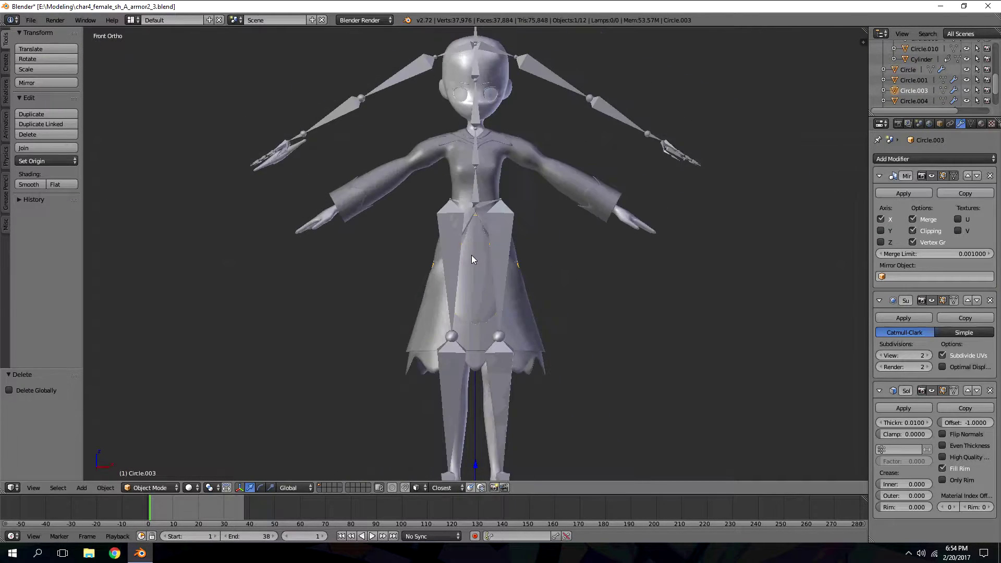
pyautogui.press('KP_6')
pyautogui.press('KP_6')
pyautogui.press('KP_6')
pyautogui.press('KP_6')
pyautogui.press('KP_6')
pyautogui.press('KP_6')
pyautogui.press('KP_6')
pyautogui.press('KP_6')
pyautogui.press('KP_6')
pyautogui.press('KP_6')
pyautogui.press('KP_6')
pyautogui.press('KP_6')
pyautogui.press('KP_6')
# - Try deleting the outer skirt together with its scalloped hem trim
pyautogui.rightClick(469, 341)
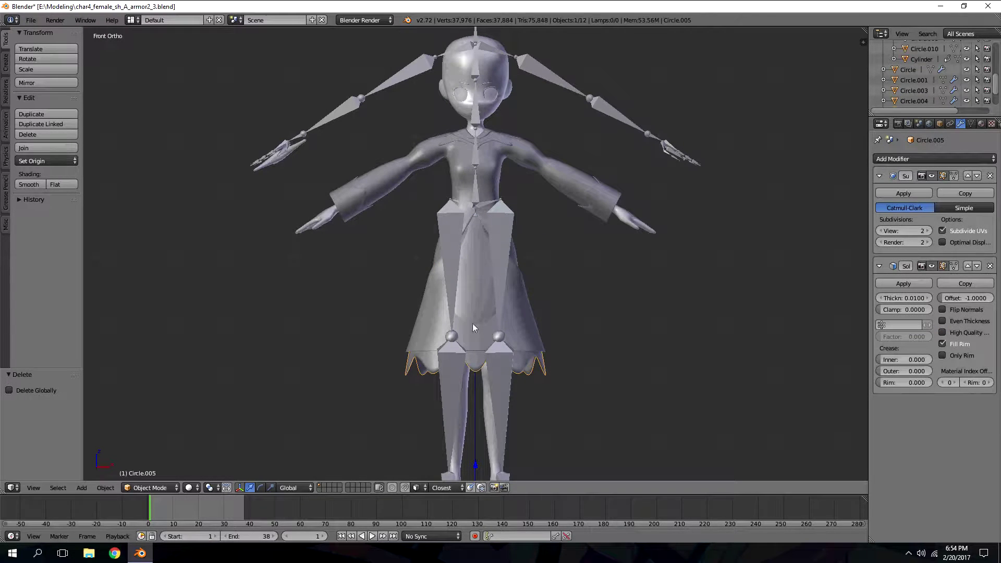
pyautogui.rightClick(469, 329)
pyautogui.rightClick(467, 360)
pyautogui.keyDown('shift'); pyautogui.rightClick(479, 339); pyautogui.keyUp('shift')
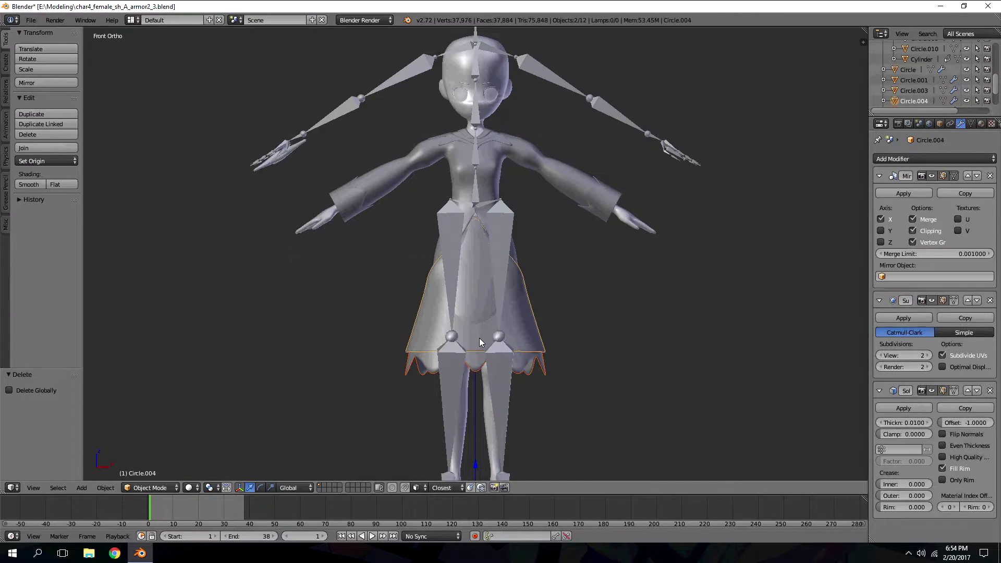
pyautogui.press('x')
pyautogui.click(480, 340)
pyautogui.scroll(2, 477, 257)
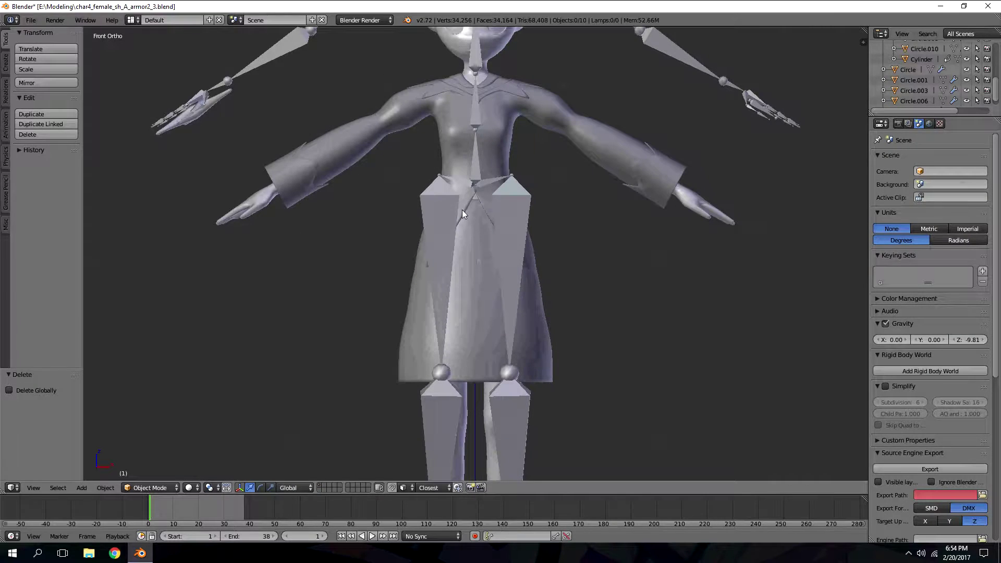
# - Undo the joint deletion of the outer skirt and the scalloped trim
pyautogui.rightClick(470, 192)
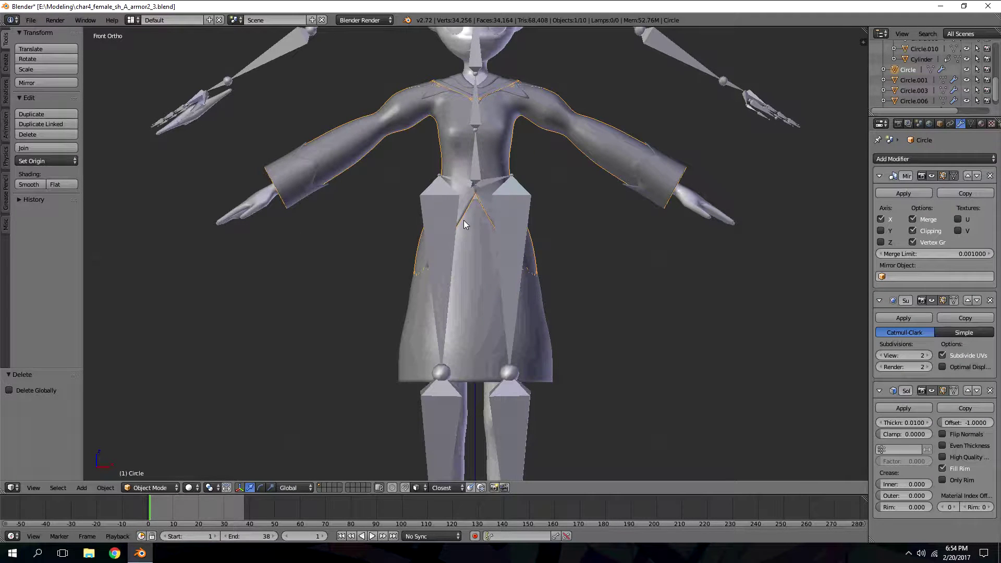
pyautogui.hotkey('ctrl', 'z')
pyautogui.hotkey('ctrl', 'z')
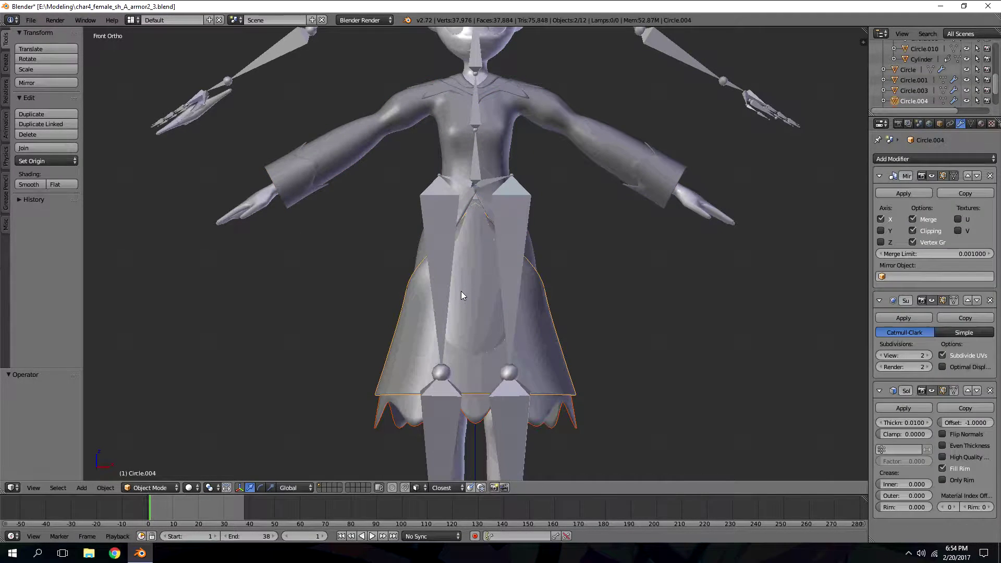
pyautogui.hotkey('ctrl', 'shift', 'z')
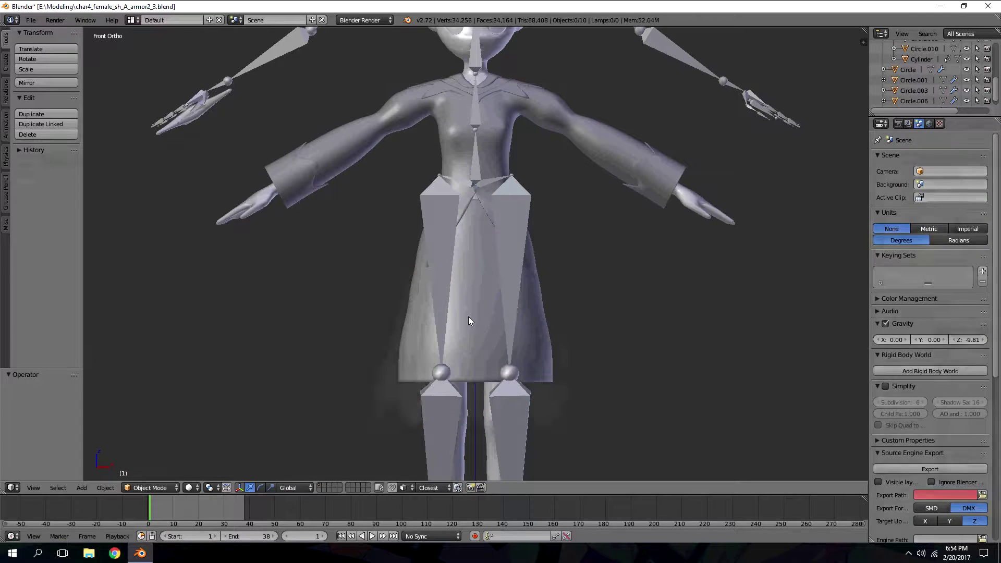
pyautogui.hotkey('ctrl', 'z')
# - Delete only the outer skirt, keeping the scalloped trim and the inner skirt
pyautogui.press('a')
pyautogui.rightClick(479, 234)
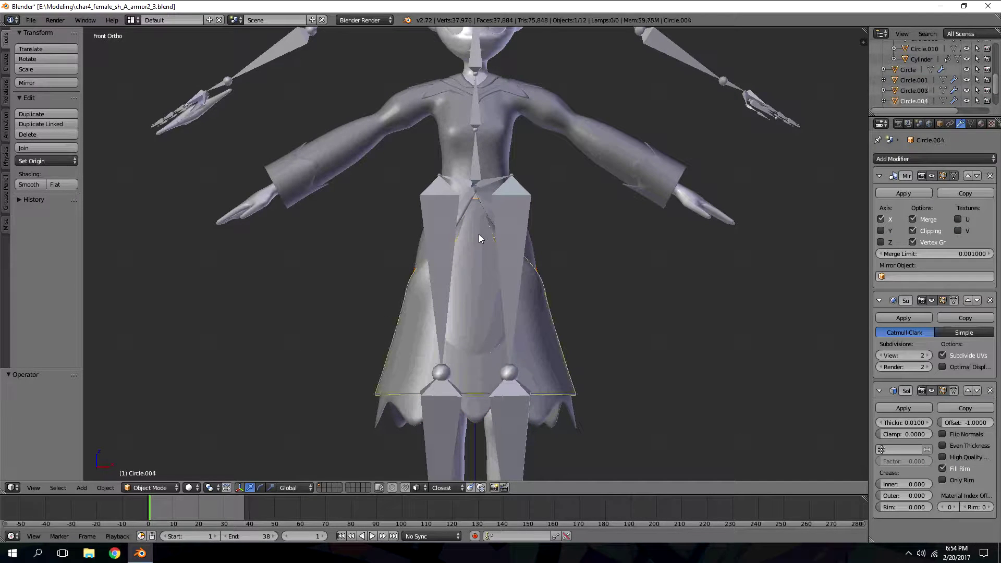
pyautogui.press('x')
pyautogui.click(475, 269)
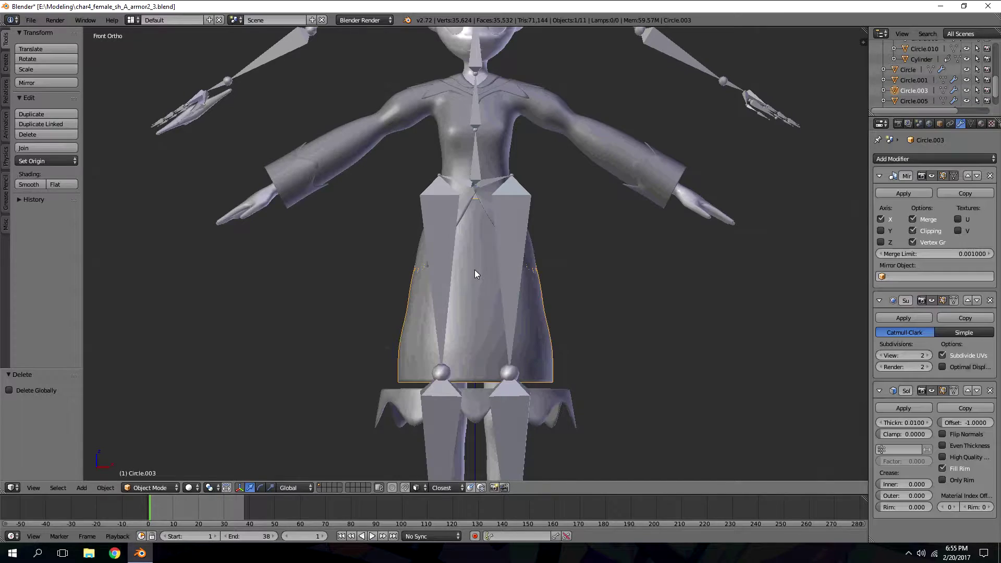
# - Examine the inner skirt from all around, both shaded in Object Mode and as a mesh in Edit Mode
pyautogui.press('KP_6')
pyautogui.press('KP_6')
pyautogui.press('KP_6')
pyautogui.press('KP_6')
pyautogui.press('KP_6')
pyautogui.press('KP_6')
pyautogui.press('KP_6')
pyautogui.press('KP_6')
pyautogui.press('KP_6')
pyautogui.press('KP_6')
pyautogui.press('KP_6')
pyautogui.press('KP_6')
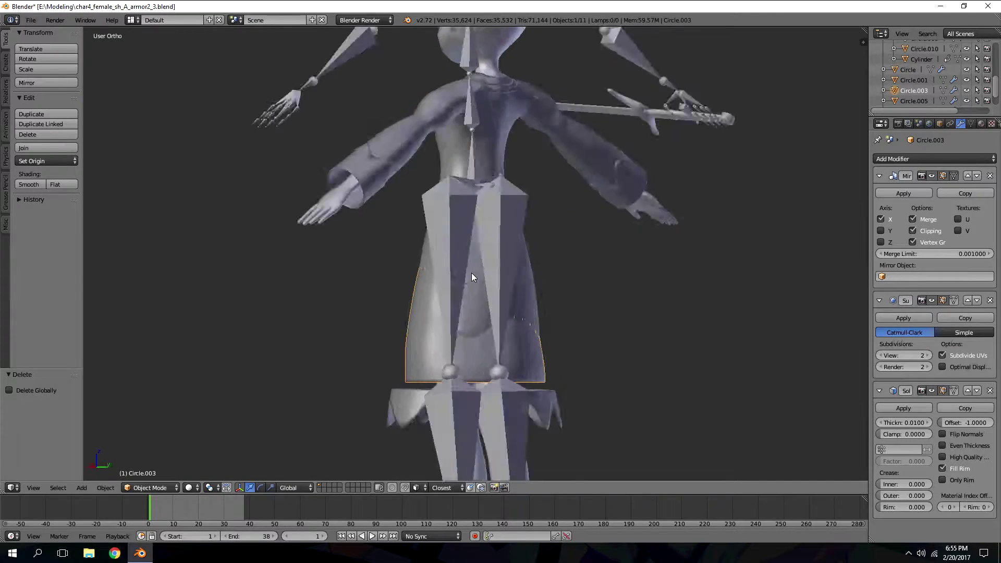
pyautogui.press('Tab')
pyautogui.press('KP_6')
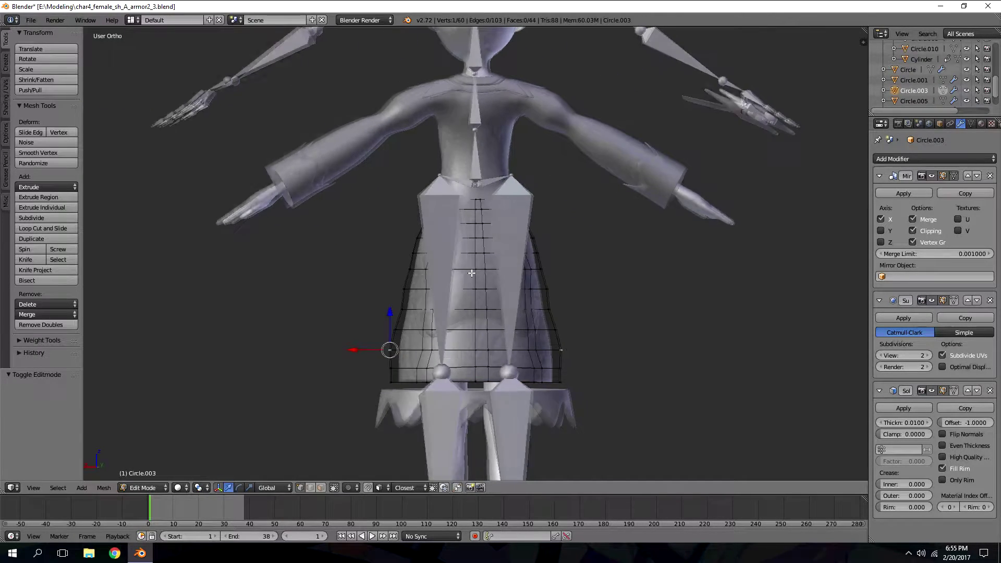
pyautogui.press('KP_6')
pyautogui.press('KP_6')
pyautogui.press('KP_6')
pyautogui.press('KP_6')
pyautogui.press('KP_6')
pyautogui.press('KP_6')
pyautogui.press('KP_6')
pyautogui.press('KP_6')
pyautogui.press('KP_6')
pyautogui.press('KP_6')
pyautogui.press('KP_6')
pyautogui.press('KP_6')
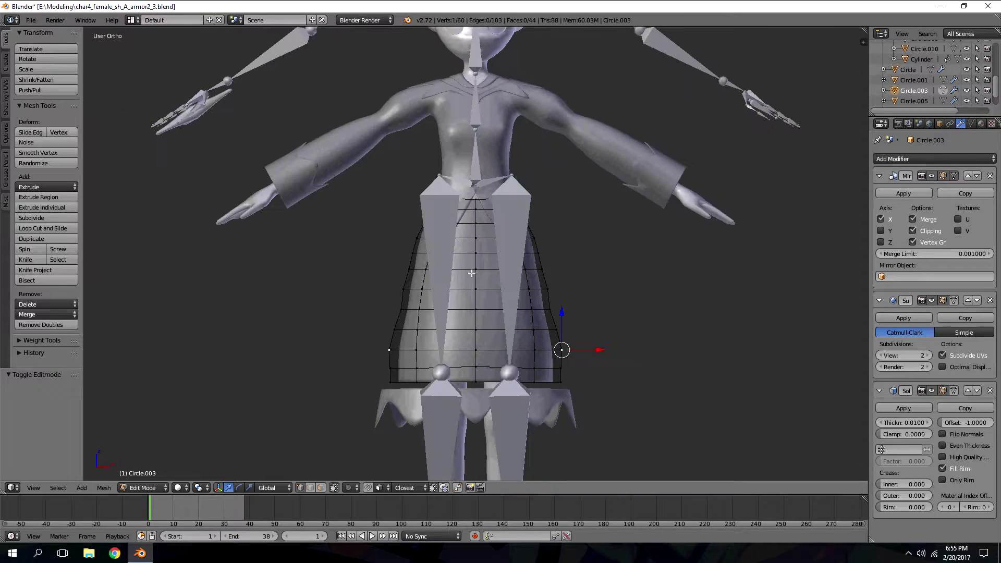
pyautogui.press('Tab')
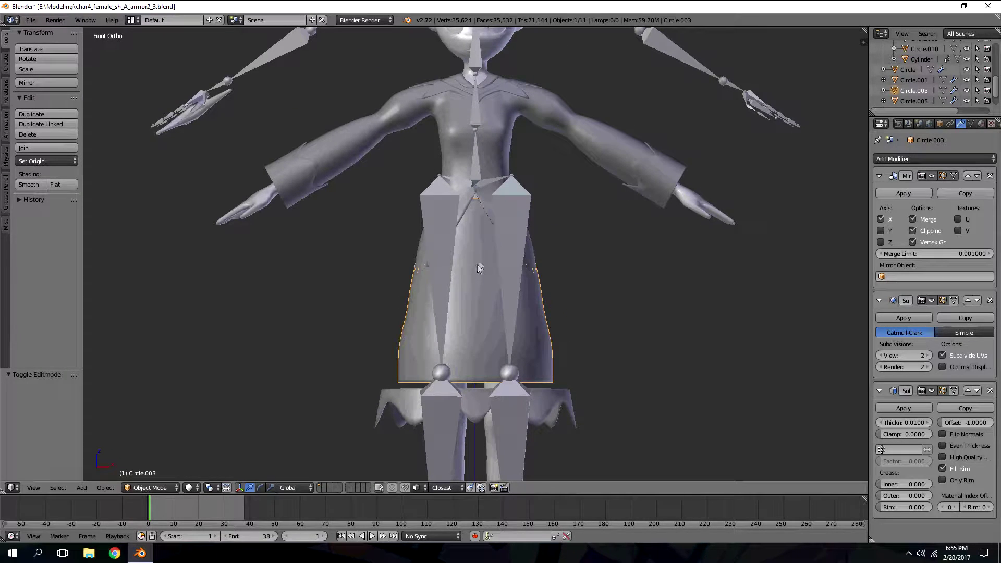
# - Clear the selection and inspect the layers under the skirt from below
pyautogui.press('a')
pyautogui.press('KP_2')
pyautogui.press('KP_2')
pyautogui.press('KP_2')
pyautogui.press('KP_2')
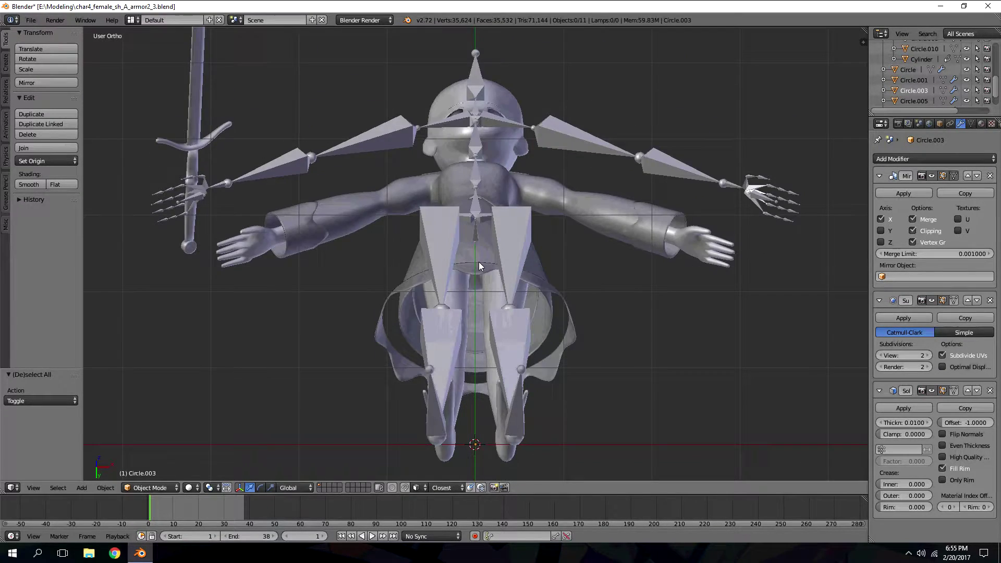
pyautogui.press('KP_8')
pyautogui.press('KP_8')
pyautogui.press('KP_1')
# - Delete the inner skirt and the scalloped hem trim
pyautogui.rightClick(474, 269)
pyautogui.press('x')
pyautogui.click(474, 267)
pyautogui.rightClick(474, 397)
pyautogui.press('x')
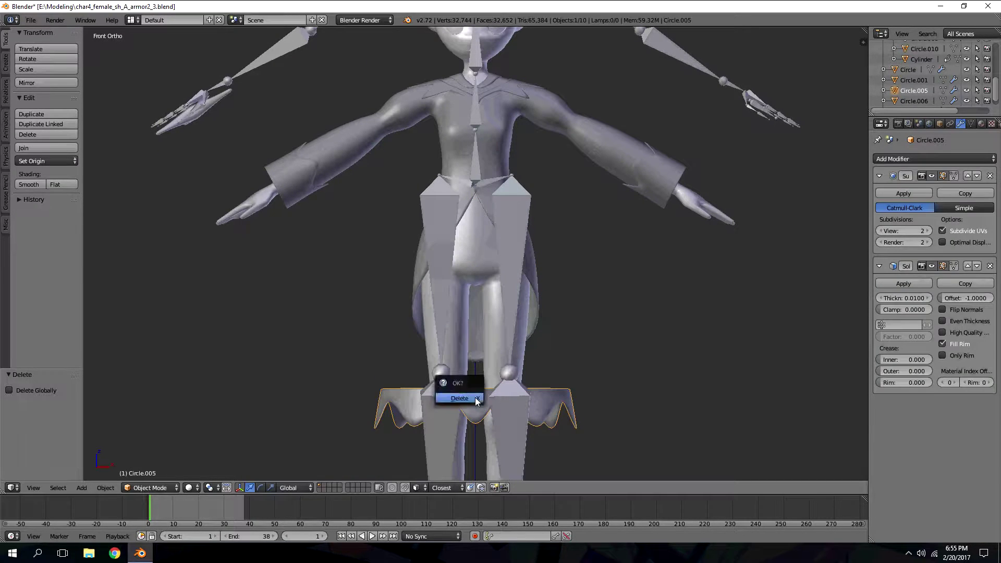
pyautogui.click(474, 397)
# - Hide the character's armature
pyautogui.scroll(-2, 432, 198)
pyautogui.scroll(-2, 426, 187)
pyautogui.rightClick(405, 116)
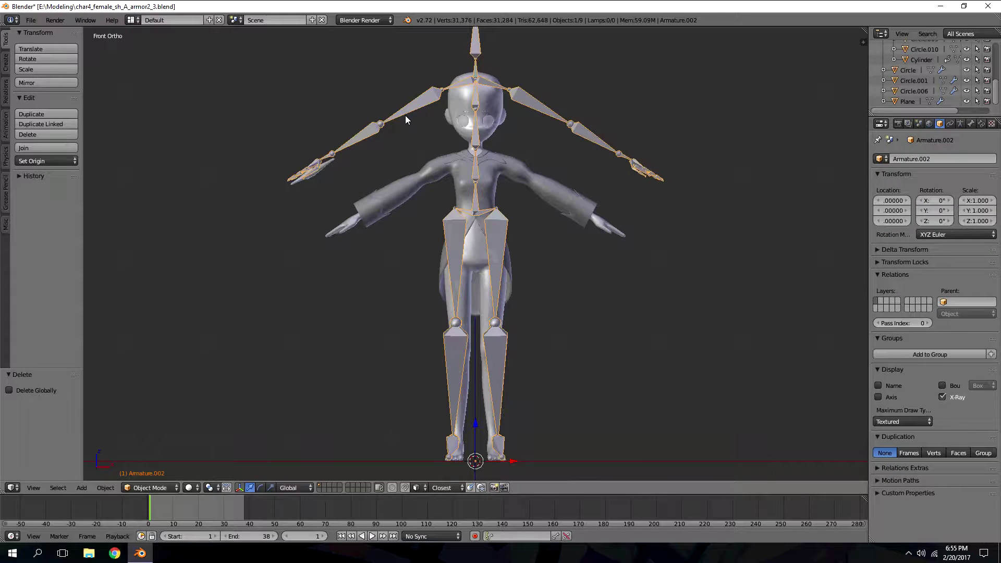
pyautogui.press('h')
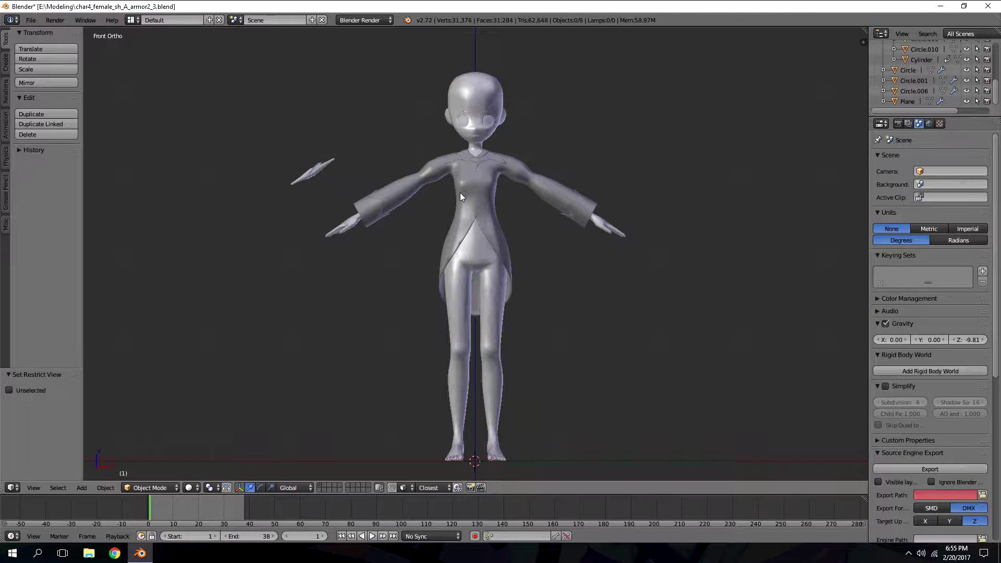
# - Delete the sword floating beside the character's raised arm
pyautogui.rightClick(318, 168)
pyautogui.press('KP_4')
pyautogui.press('KP_4')
pyautogui.press('KP_4')
pyautogui.press('KP_4')
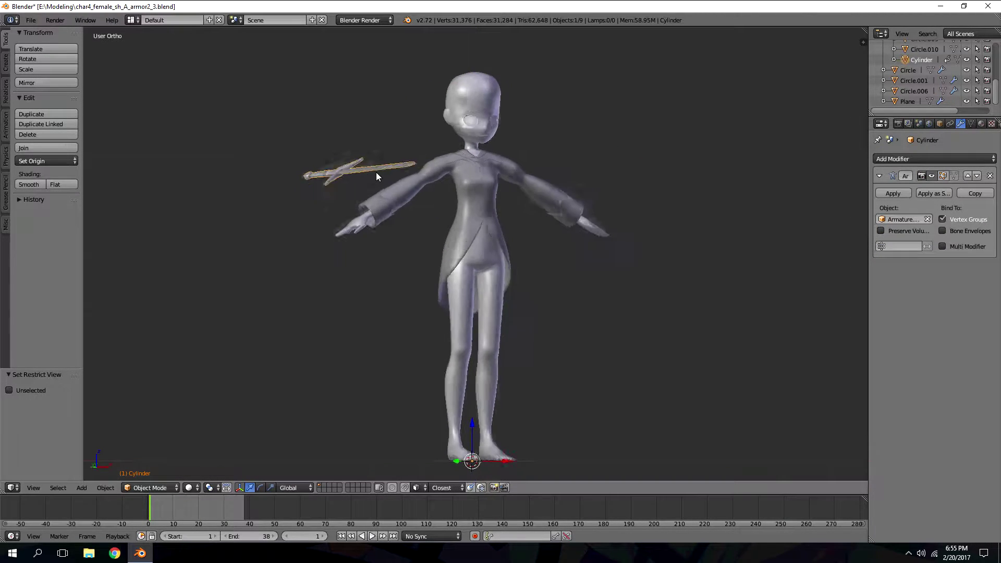
pyautogui.press('KP_1')
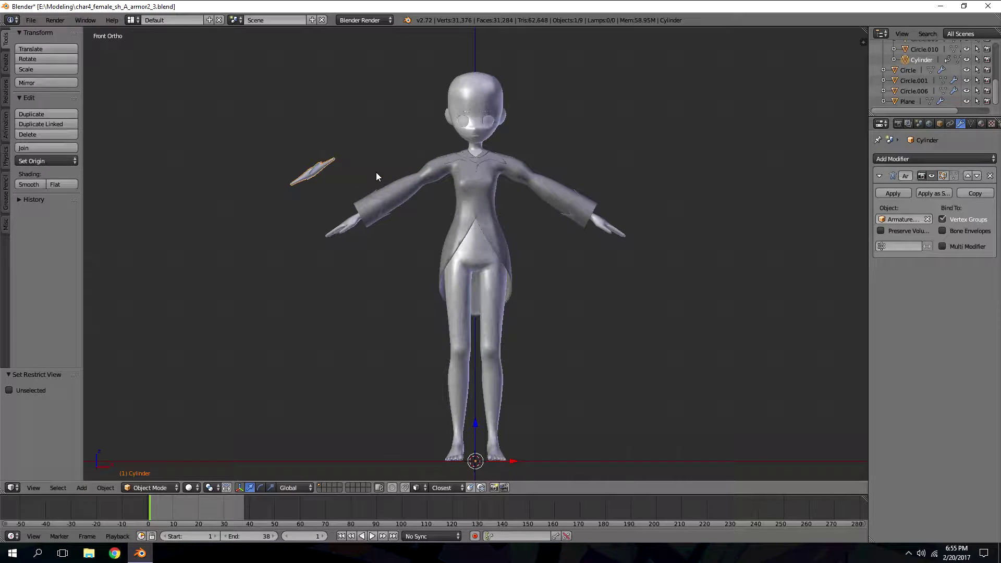
pyautogui.press('x')
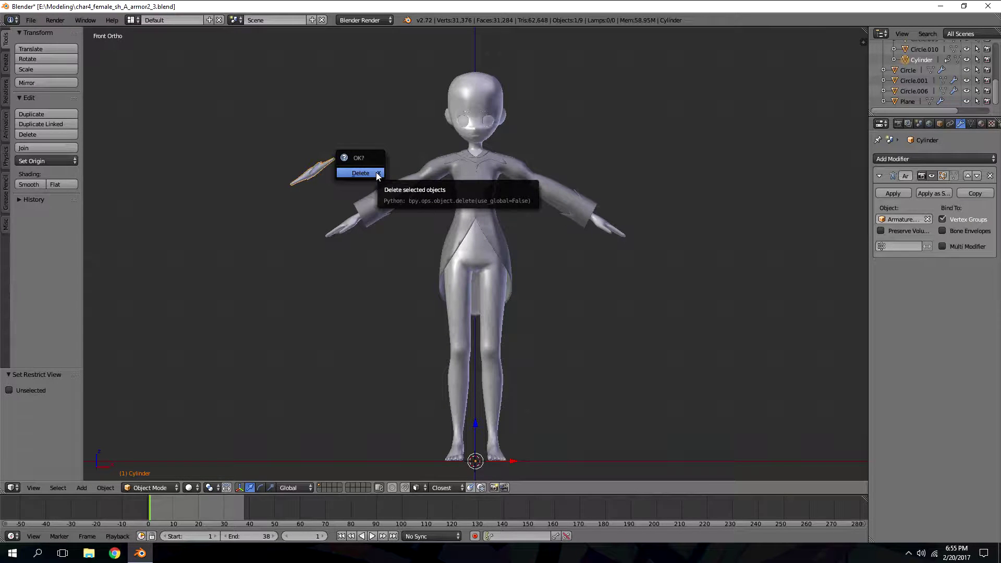
pyautogui.click(376, 172)
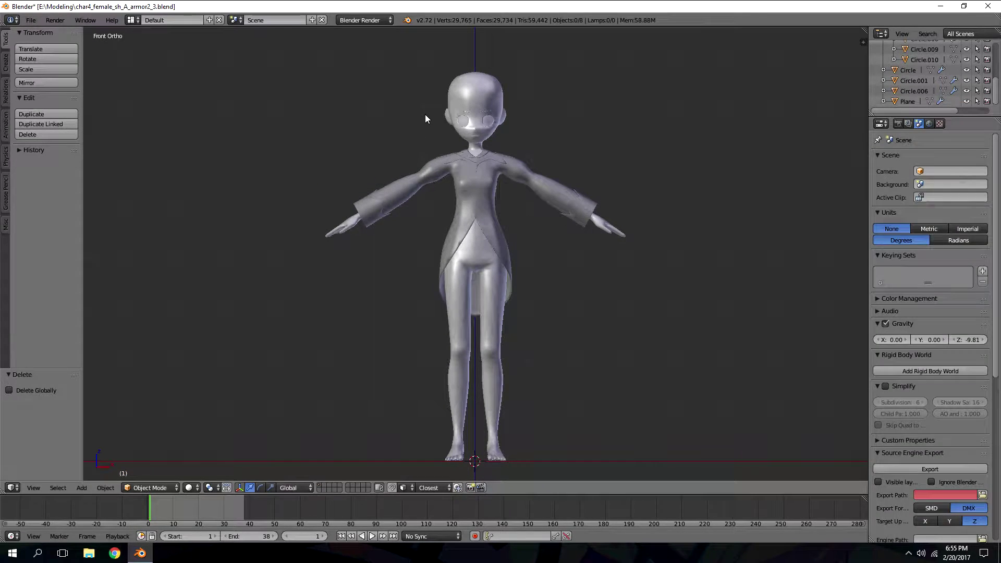
# - Open the coat in Edit Mode, reveal its hidden torso and sleeve geometry, and clear the selection
pyautogui.rightClick(467, 243)
pyautogui.press('Tab')
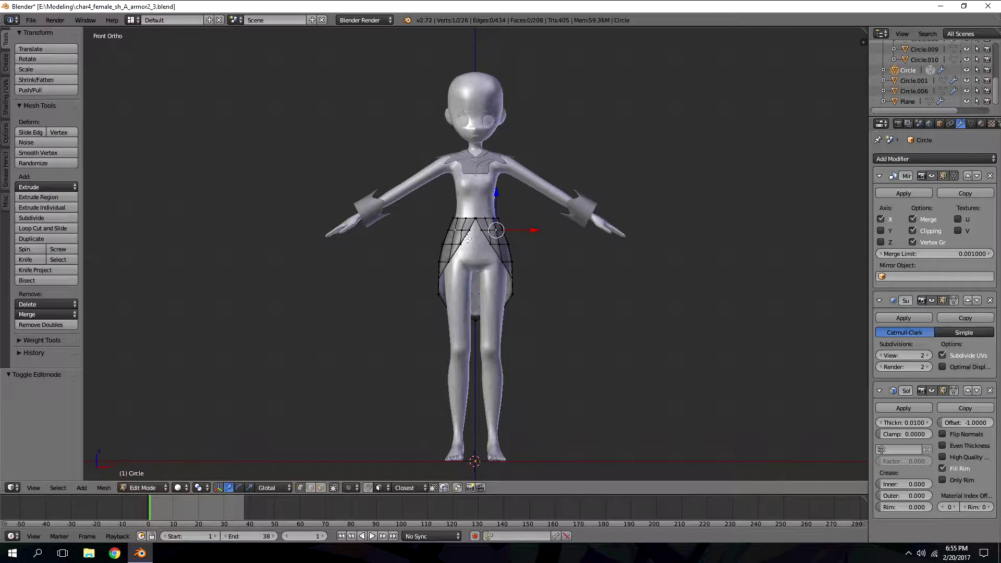
pyautogui.press('a')
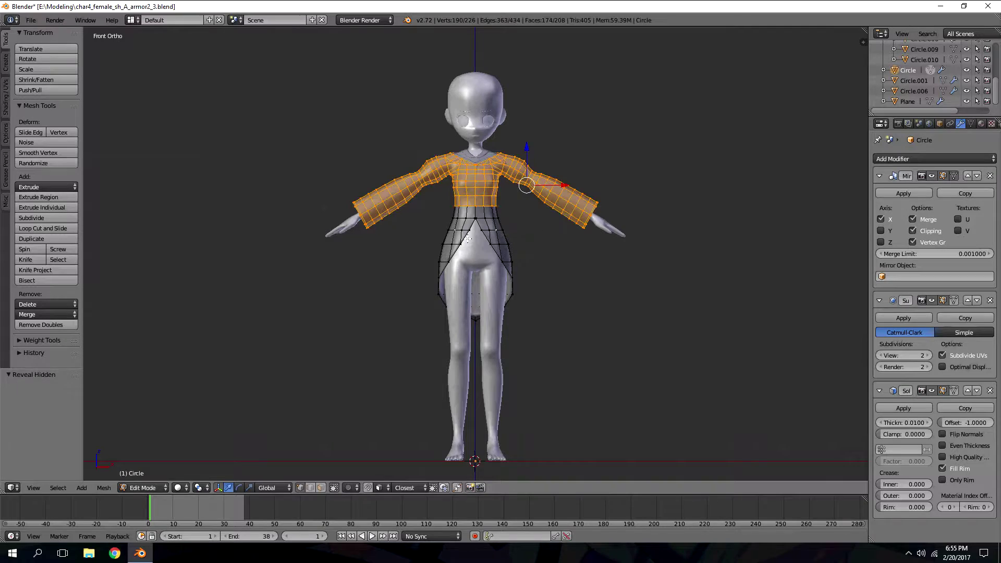
pyautogui.press('a')
pyautogui.scroll(6, 460, 190)
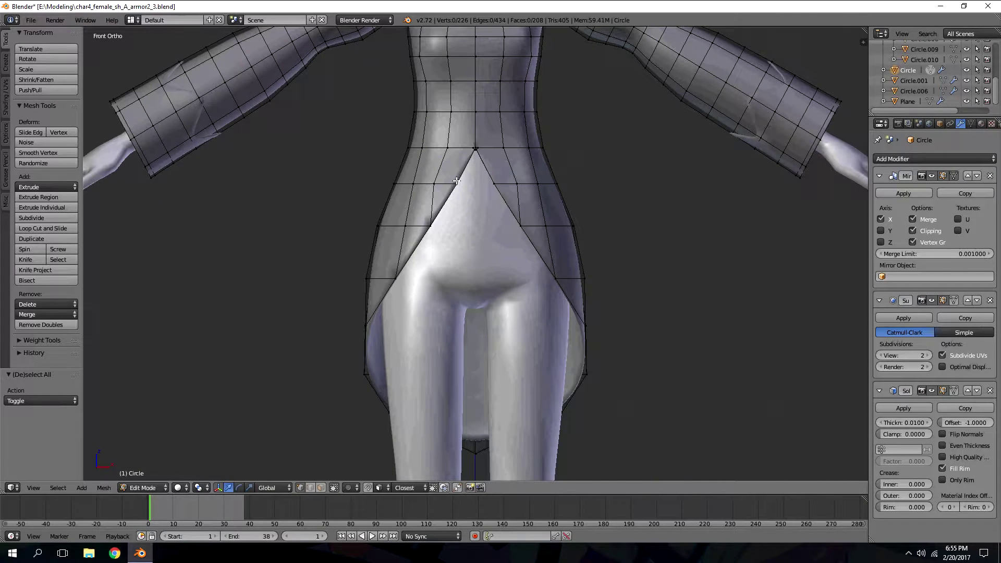
# - Select the coat's lower border edge in wireframe, leaving out the vertical centre line and neckline
pyautogui.keyDown('alt'); pyautogui.rightClick(457, 179); pyautogui.keyUp('alt')
pyautogui.scroll(-3, 480, 134)
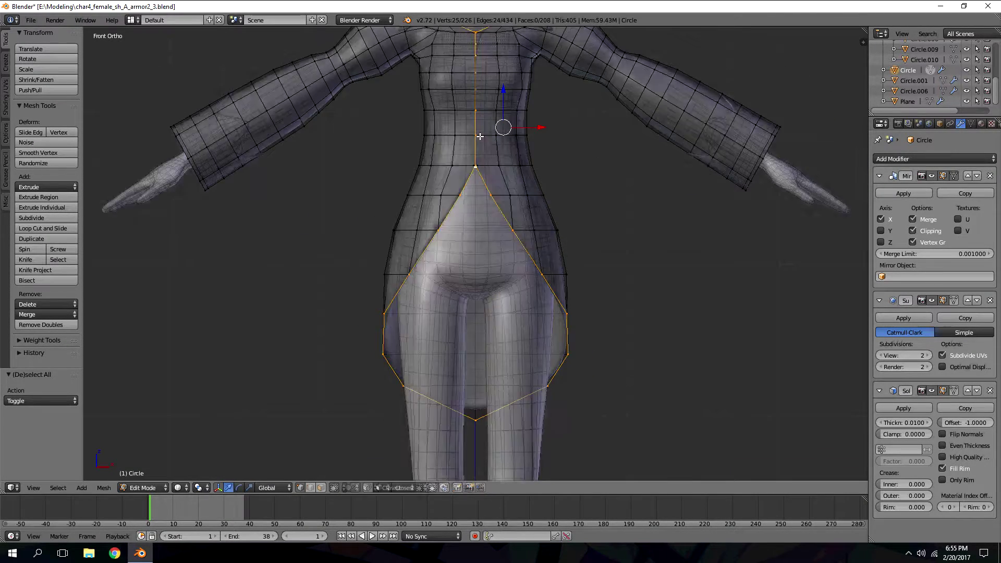
pyautogui.press('z')
pyautogui.press('c')
pyautogui.moveTo(436, 82)
pyautogui.mouseDown(button='middle')
pyautogui.moveTo(514, 85)
pyautogui.moveTo(476, 161)
pyautogui.moveTo(474, 89)
pyautogui.moveTo(475, 173)
pyautogui.mouseUp(button='middle')
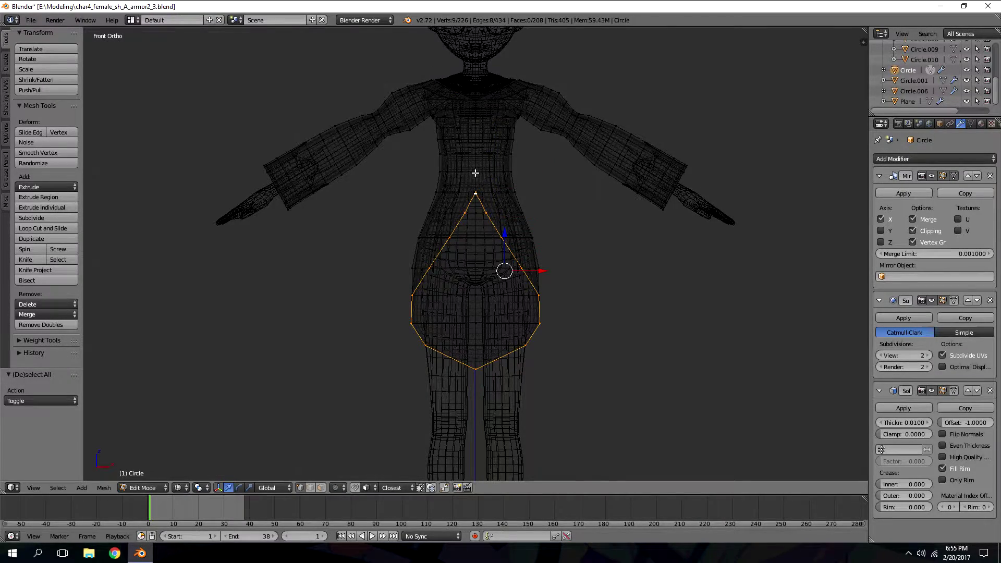
pyautogui.scroll(6, 475, 173)
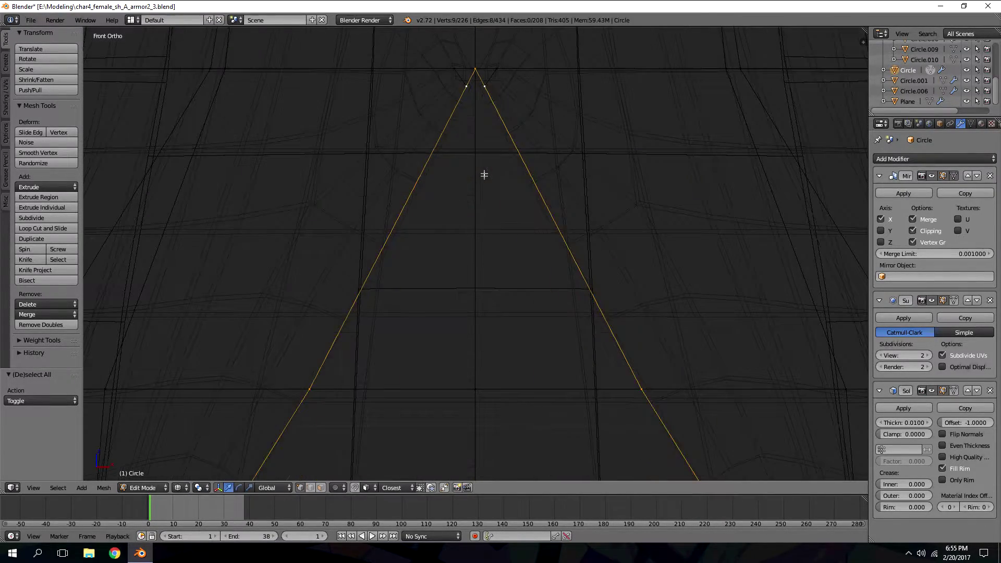
pyautogui.scroll(-4, 480, 134)
pyautogui.keyDown('shift'); pyautogui.scroll(-4, 481, 134); pyautogui.keyUp('shift')
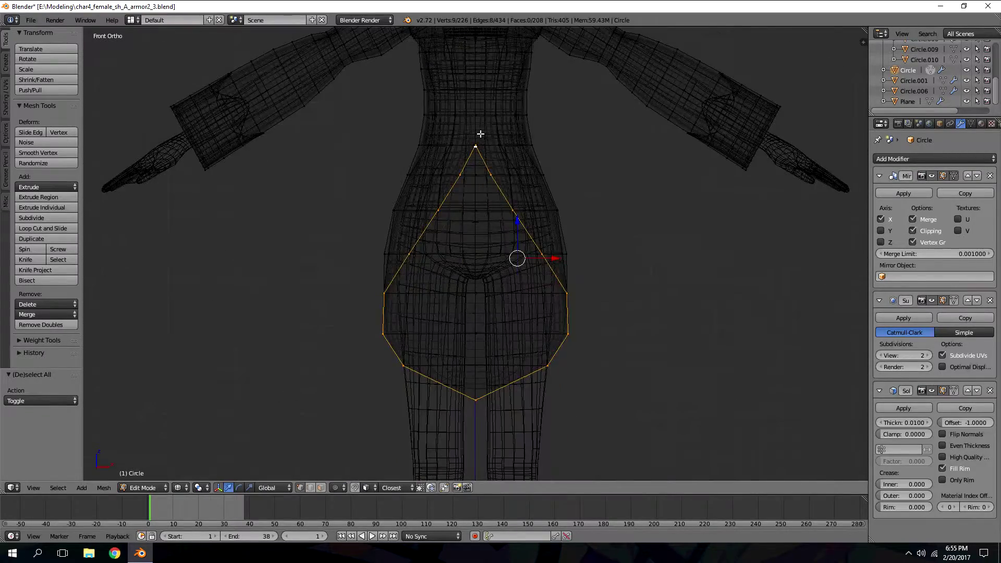
# - Duplicate the selected coat border in place and separate the copy into its own object
pyautogui.hotkey('shift', 'd')
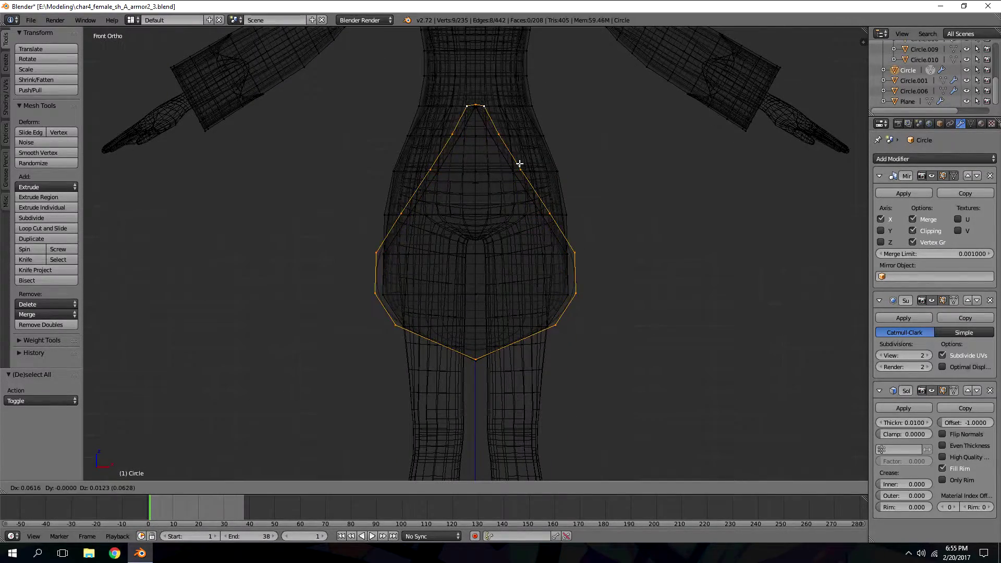
pyautogui.rightClick(516, 163)
pyautogui.press('p')
pyautogui.click(516, 165)
pyautogui.press('Tab')
# - In the separated border object, merge the extra vertex just below the front peak into the peak vertex
pyautogui.rightClick(491, 139)
pyautogui.press('Tab')
pyautogui.press('a')
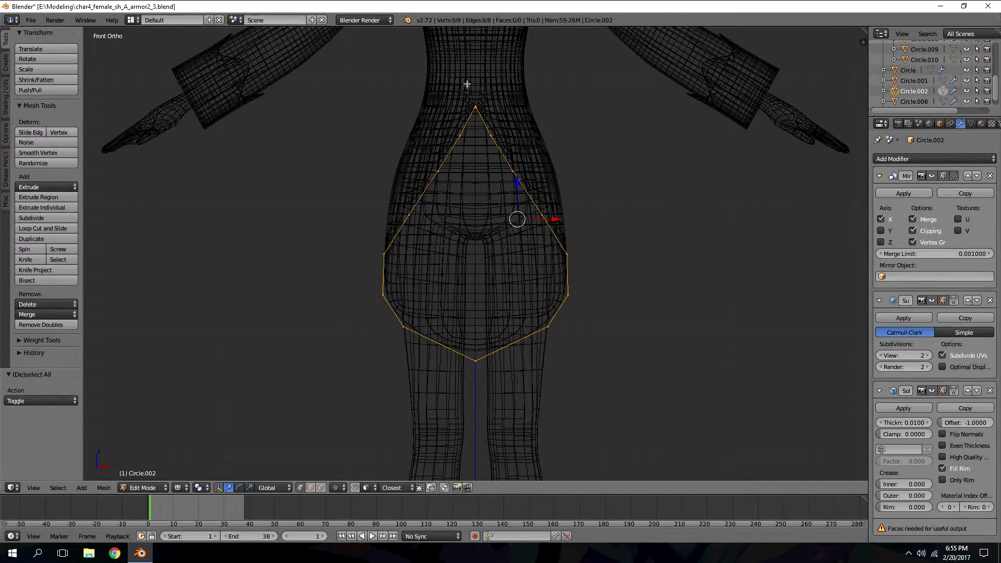
pyautogui.scroll(3, 476, 85)
pyautogui.keyDown('shift'); pyautogui.scroll(3, 476, 85); pyautogui.keyUp('shift')
pyautogui.scroll(2, 473, 123)
pyautogui.scroll(3, 472, 136)
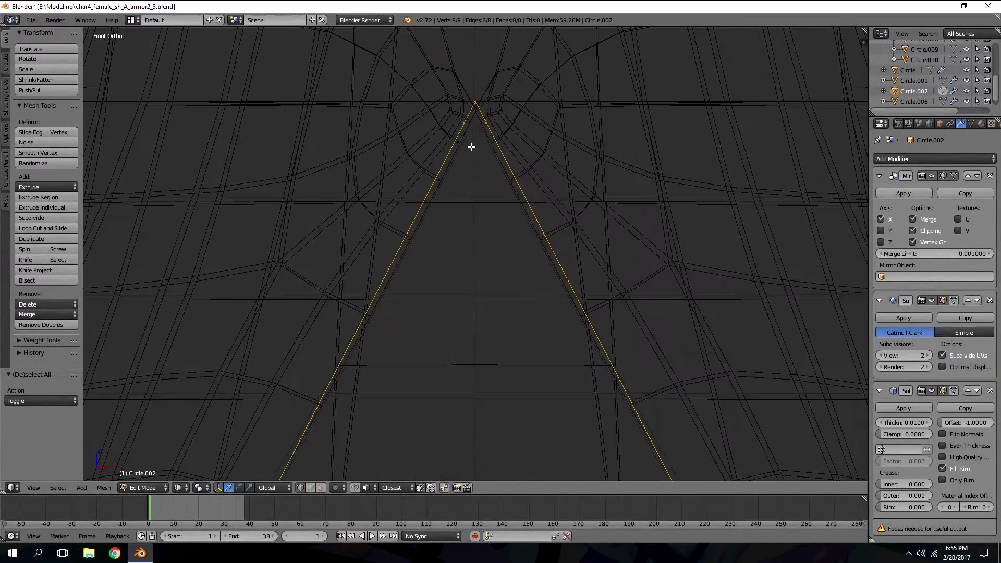
pyautogui.keyDown('shift'); pyautogui.scroll(2, 471, 148); pyautogui.keyUp('shift')
pyautogui.rightClick(486, 155)
pyautogui.hotkey('alt', 'm')
pyautogui.click(495, 164)
pyautogui.press('Tab')
pyautogui.press('Tab')
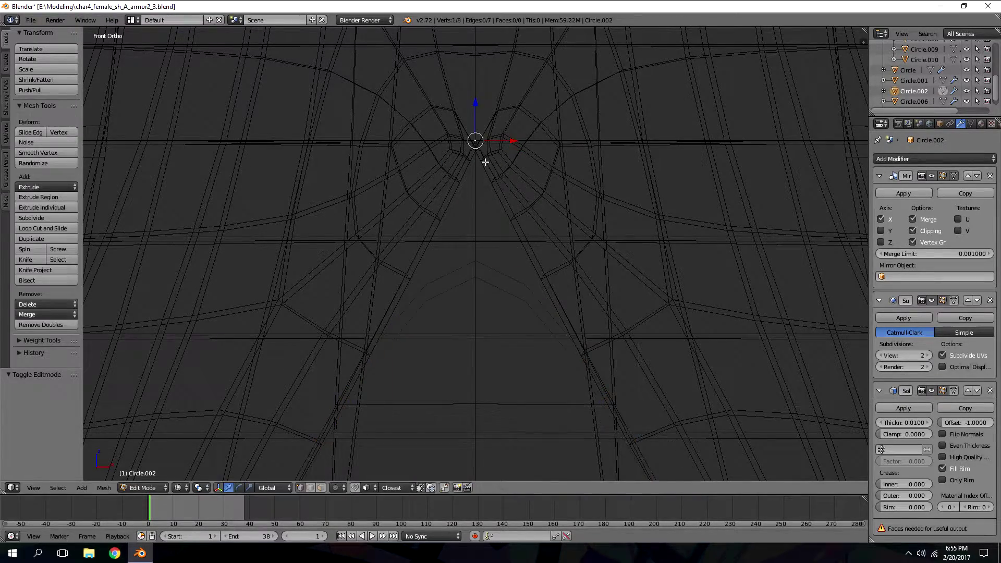
# - Select the entire separated border and extrude it down along Z by 0.1 to form a hem strip
pyautogui.scroll(-6, 484, 161)
pyautogui.press('a')
pyautogui.press('a')
pyautogui.scroll(1, 485, 162)
pyautogui.keyDown('shift'); pyautogui.scroll(-3, 485, 162); pyautogui.keyUp('shift')
pyautogui.keyDown('shift'); pyautogui.scroll(2, 485, 162); pyautogui.keyUp('shift')
pyautogui.press('z')
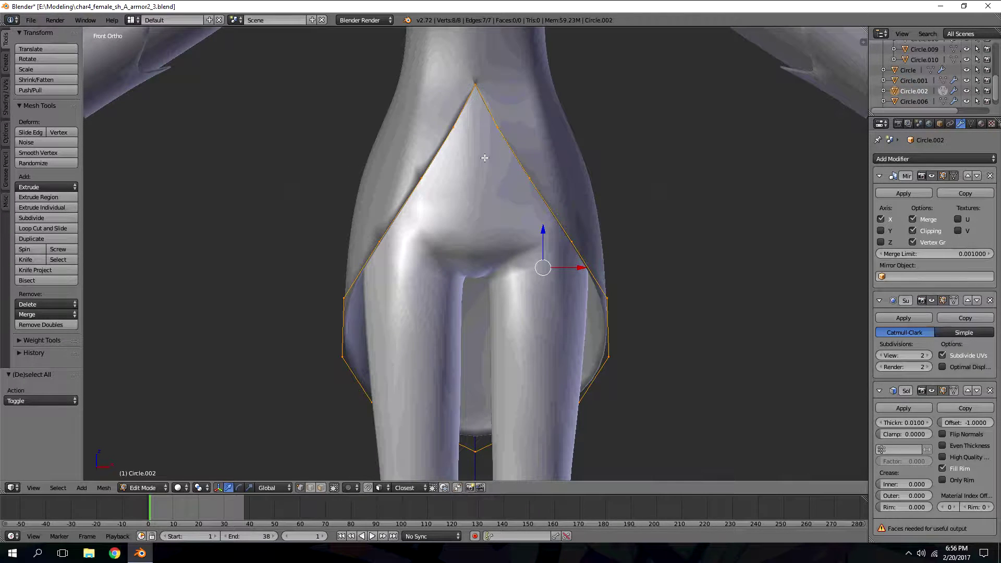
pyautogui.press('KP_3')
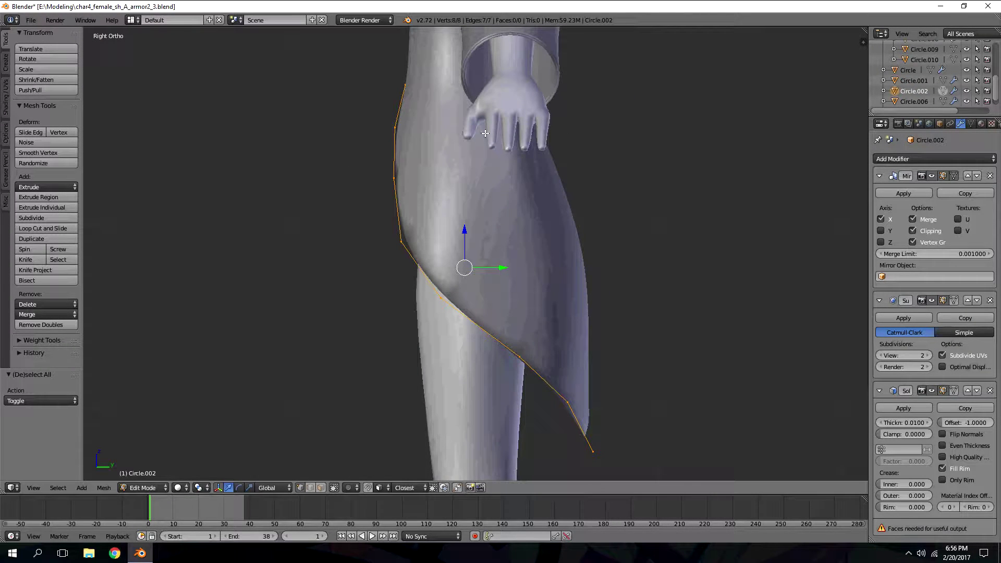
pyautogui.press('e')
pyautogui.write('z-.1')
pyautogui.press('Return')
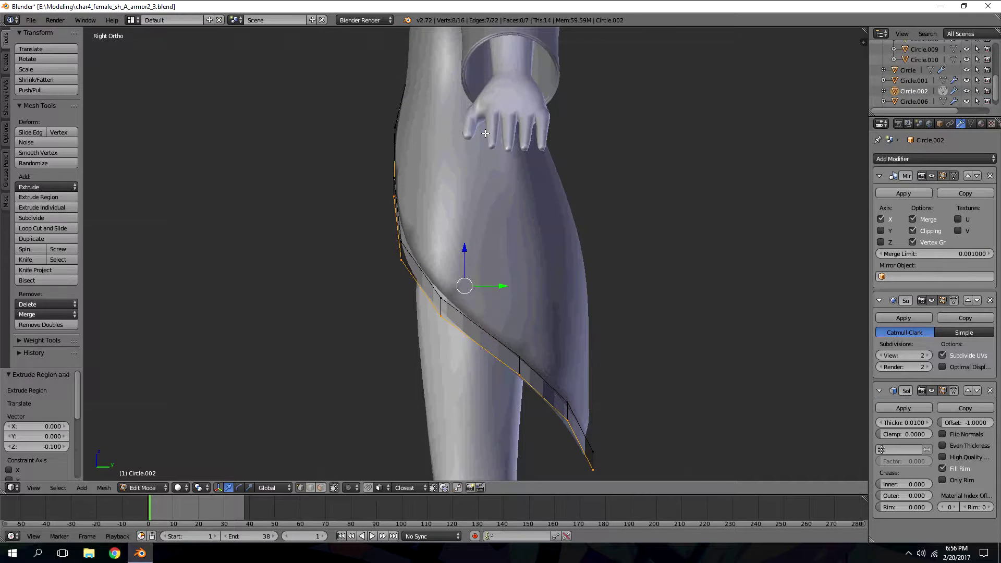
# - Add one loop cut across the hem strip close to the front peak and leave Edit Mode
pyautogui.press('KP_1')
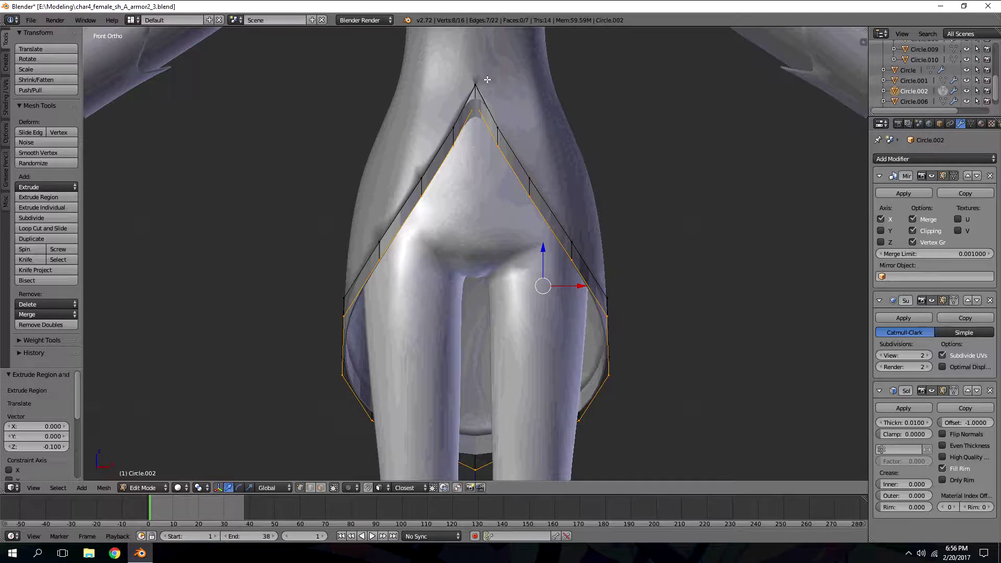
pyautogui.hotkey('ctrl', 'r')
pyautogui.click(486, 118)
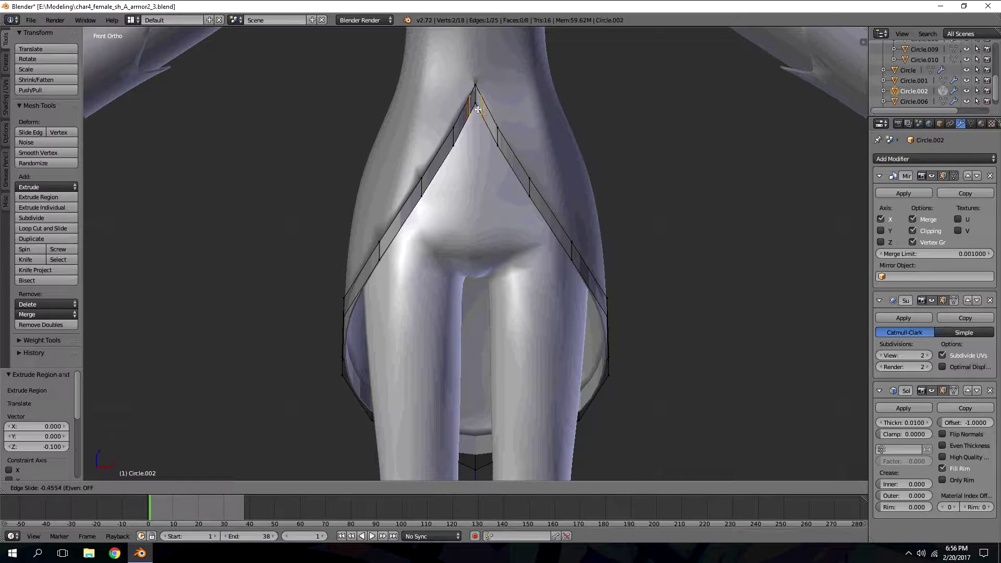
pyautogui.click(475, 104)
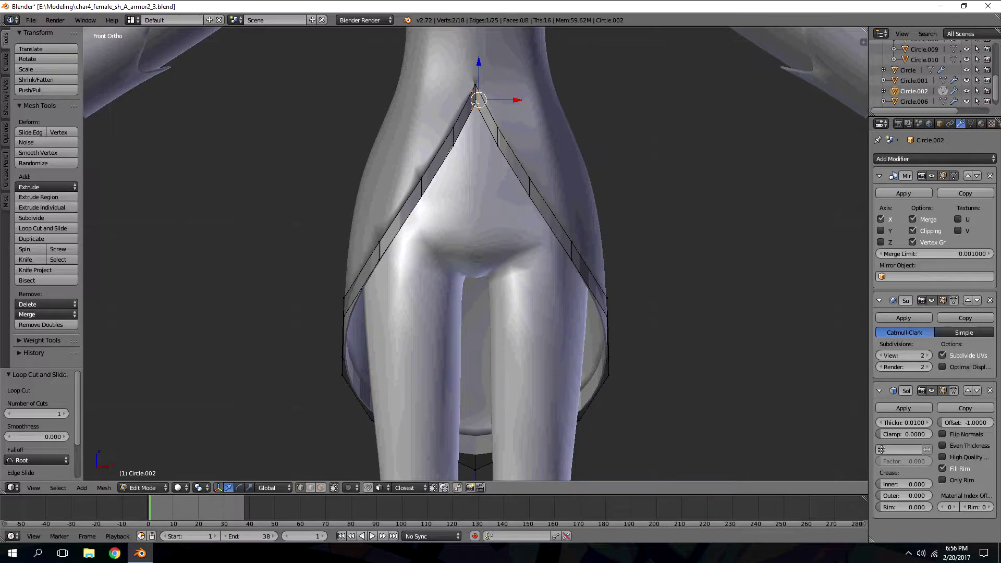
pyautogui.press('Tab')
pyautogui.moveTo(522, 121); pyautogui.dragTo(476, 126, button='middle')
pyautogui.press('KP_1')
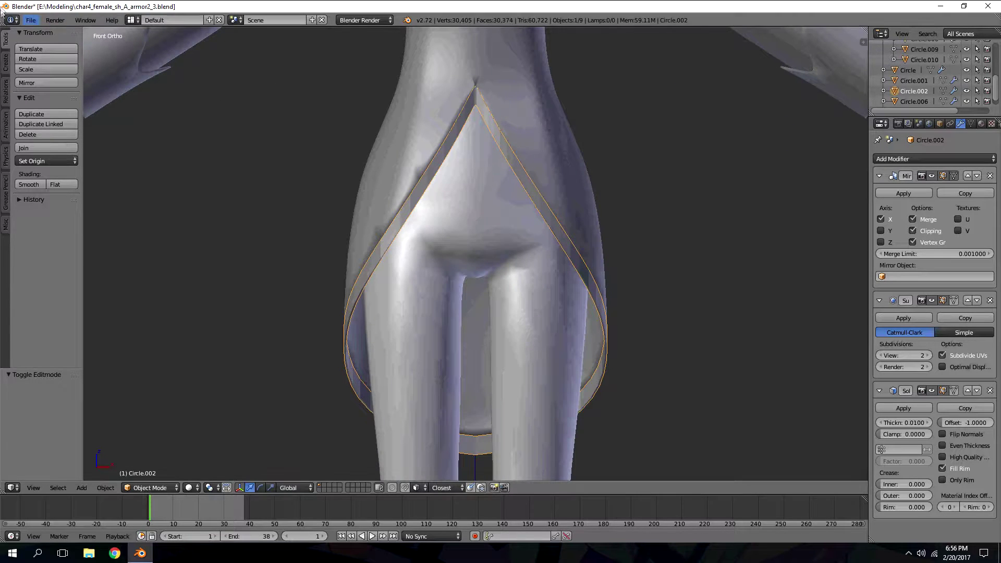
pyautogui.click(5, 63)
pyautogui.click(5, 39)
pyautogui.click(6, 91)
pyautogui.click(5, 133)
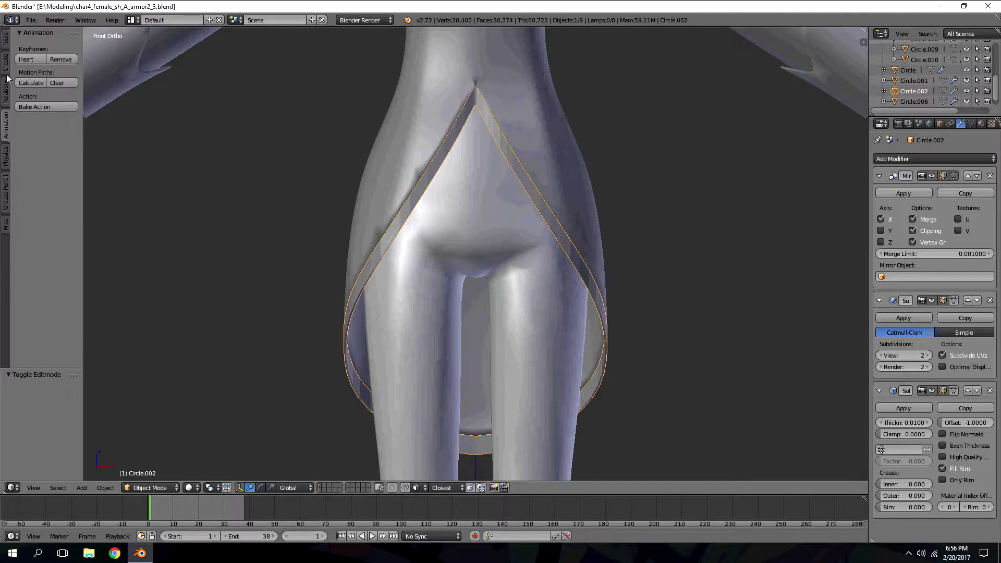
pyautogui.click(5, 42)
pyautogui.press('Tab')
pyautogui.press('Tab')
pyautogui.scroll(-7, 544, 203)
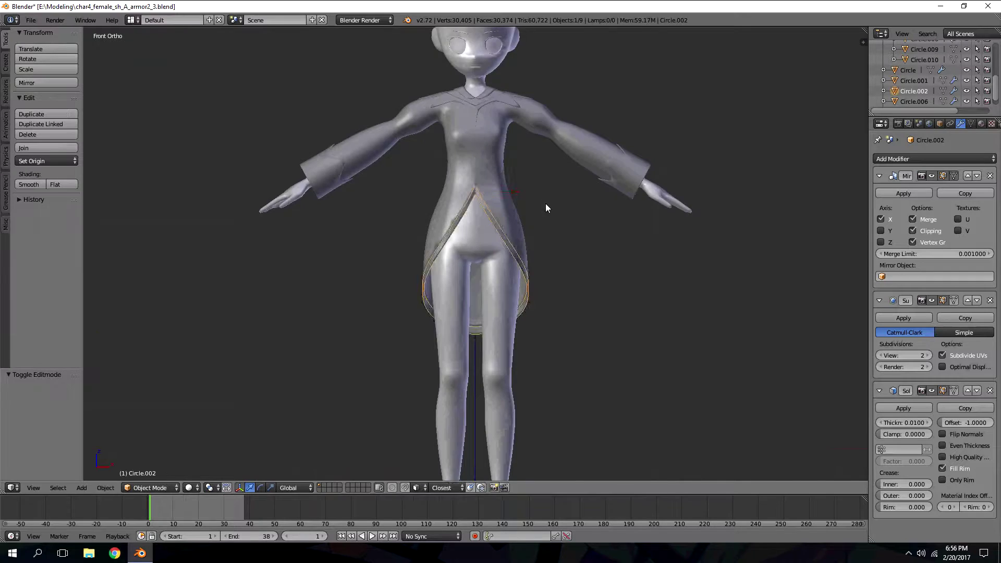
pyautogui.scroll(6, 474, 189)
# - In Edit Mode, pull the hem's lower vertex beside the front peak forward about 0.025 along Y and the loop-cut edge about 0.03
pyautogui.press('Tab')
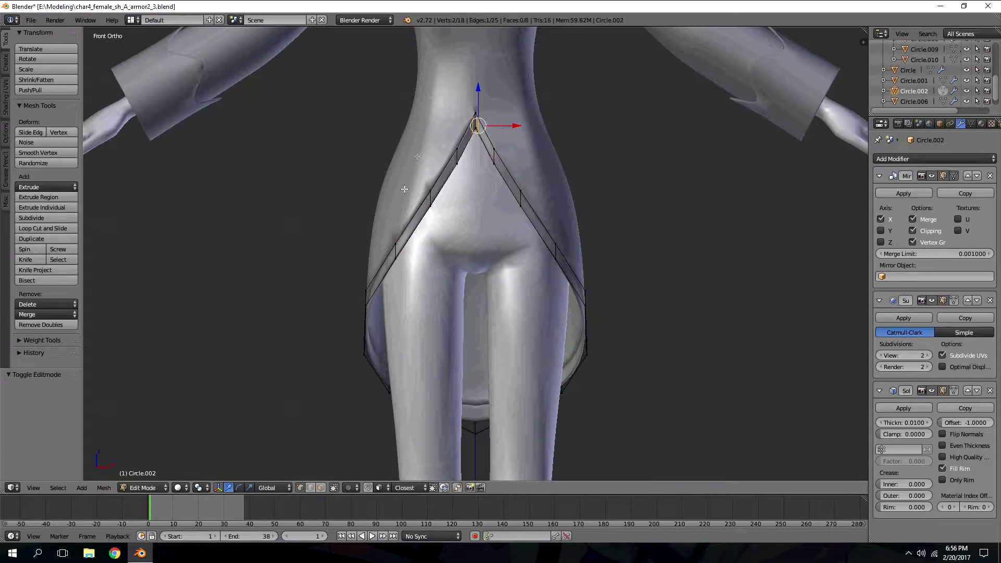
pyautogui.rightClick(457, 163)
pyautogui.moveTo(543, 153); pyautogui.dragTo(445, 167, button='middle')
pyautogui.moveTo(451, 174); pyautogui.dragTo(449, 175)
pyautogui.moveTo(450, 175); pyautogui.dragTo(451, 77, button='middle')
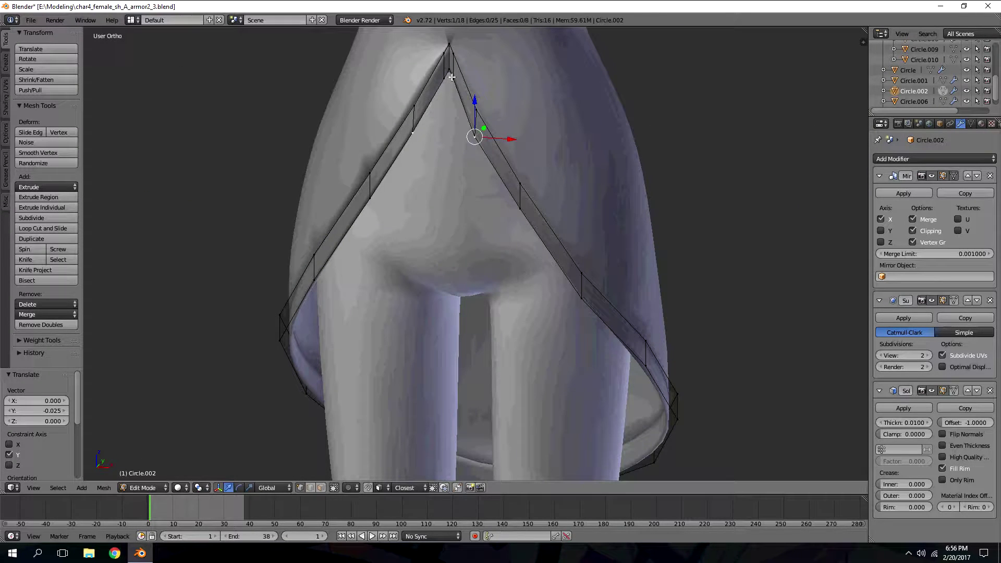
pyautogui.press('a')
pyautogui.rightClick(445, 74)
pyautogui.moveTo(462, 64); pyautogui.dragTo(458, 64)
pyautogui.moveTo(457, 65); pyautogui.dragTo(392, 68, button='middle')
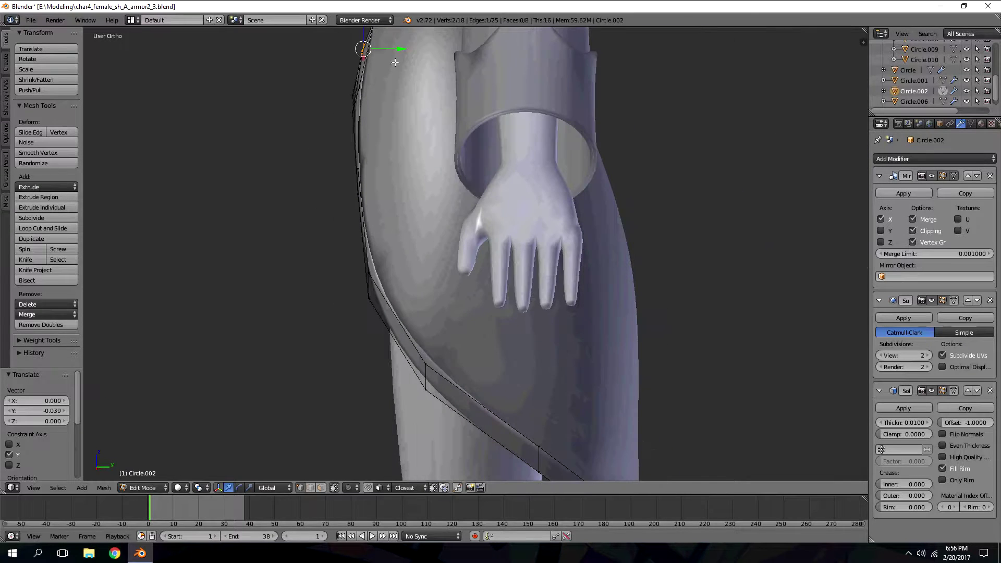
pyautogui.moveTo(401, 47); pyautogui.dragTo(404, 47)
pyautogui.moveTo(403, 47); pyautogui.dragTo(418, 120, button='middle')
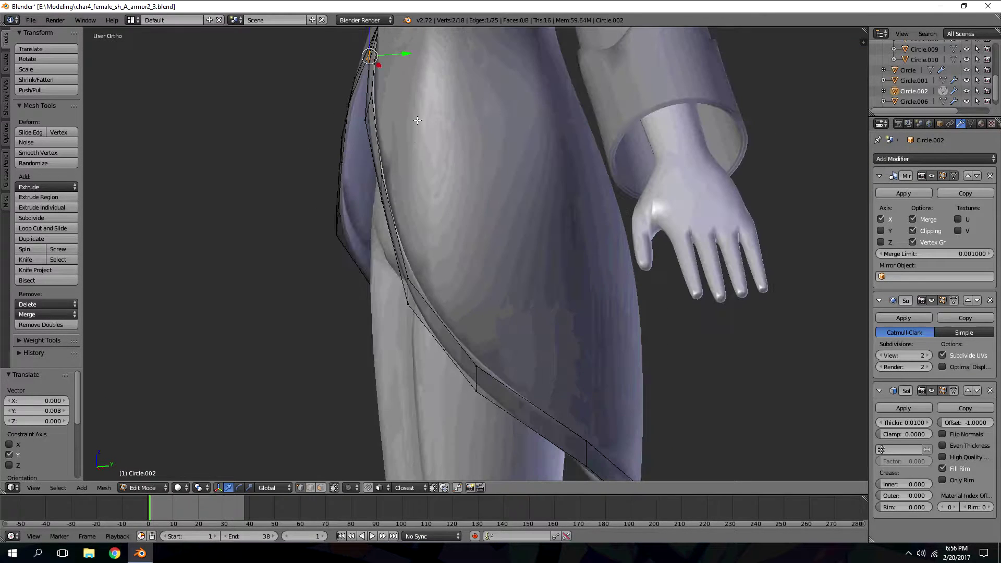
# - Move the next three lower hem vertices down the front curve slightly outward so the strip clears the coat
pyautogui.rightClick(373, 201)
pyautogui.moveTo(417, 196); pyautogui.dragTo(412, 196)
pyautogui.rightClick(405, 303)
pyautogui.moveTo(446, 299); pyautogui.dragTo(442, 301)
pyautogui.rightClick(474, 386)
pyautogui.moveTo(501, 387); pyautogui.dragTo(512, 410)
# - Adjust the hem's remaining lower vertices around the side and back outward from the coat and return to Object Mode
pyautogui.moveTo(512, 410); pyautogui.dragTo(618, 454, button='middle')
pyautogui.press('g')
pyautogui.press('y')
pyautogui.click(621, 457)
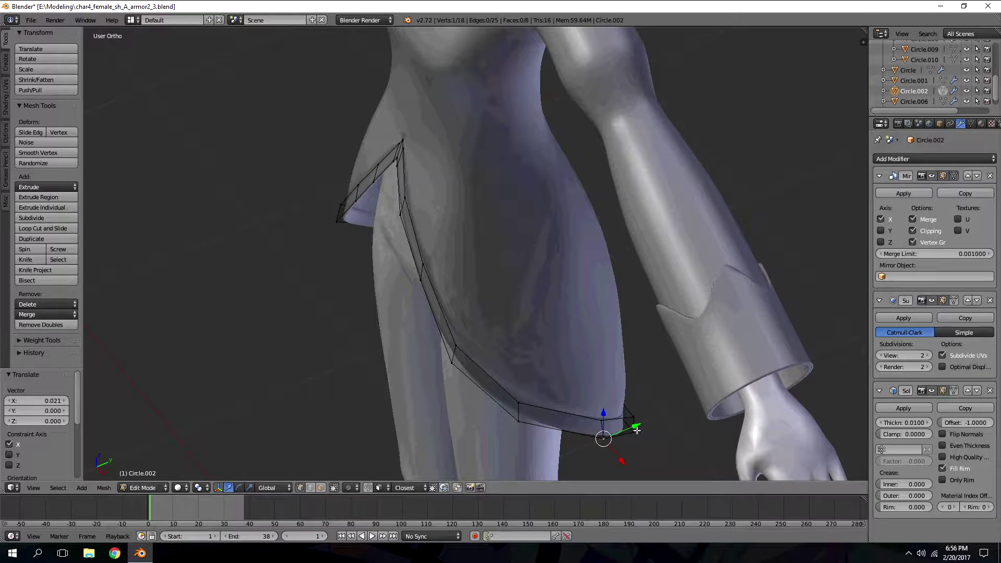
pyautogui.moveTo(661, 421); pyautogui.dragTo(658, 420)
pyautogui.moveTo(658, 420); pyautogui.dragTo(557, 463, button='middle')
pyautogui.rightClick(535, 464)
pyautogui.moveTo(567, 476)
pyautogui.mouseDown()
pyautogui.moveTo(577, 476)
pyautogui.moveTo(570, 470)
pyautogui.mouseUp()
pyautogui.moveTo(570, 469); pyautogui.dragTo(461, 324, button='middle')
pyautogui.press('Tab')
pyautogui.scroll(-2, 458, 271)
pyautogui.press('KP_1')
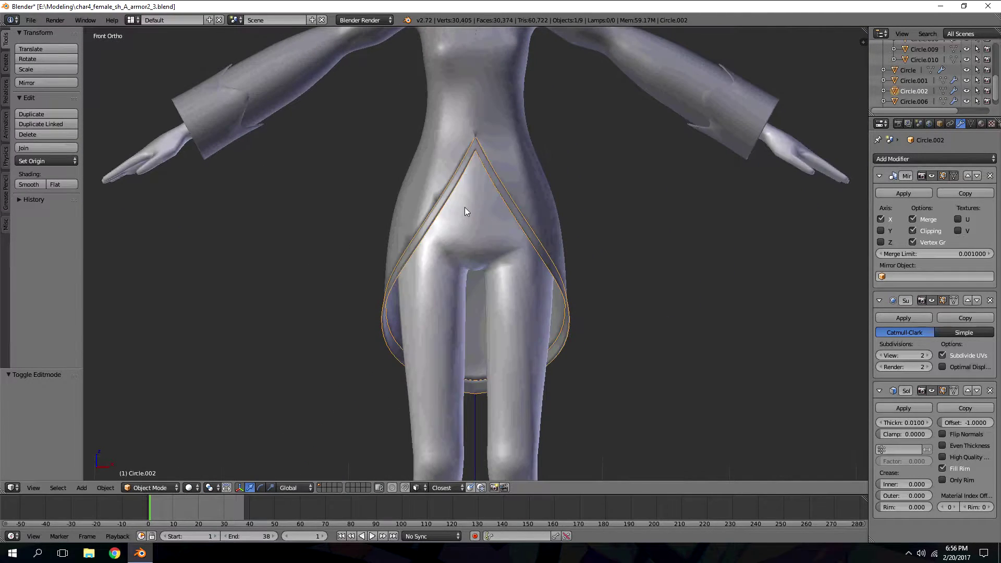
# - Deselect everything and examine the new hem on the whole character from the front and side
pyautogui.scroll(-2, 466, 175)
pyautogui.press('a')
pyautogui.scroll(-3, 465, 178)
pyautogui.moveTo(465, 178); pyautogui.dragTo(506, 211, button='middle')
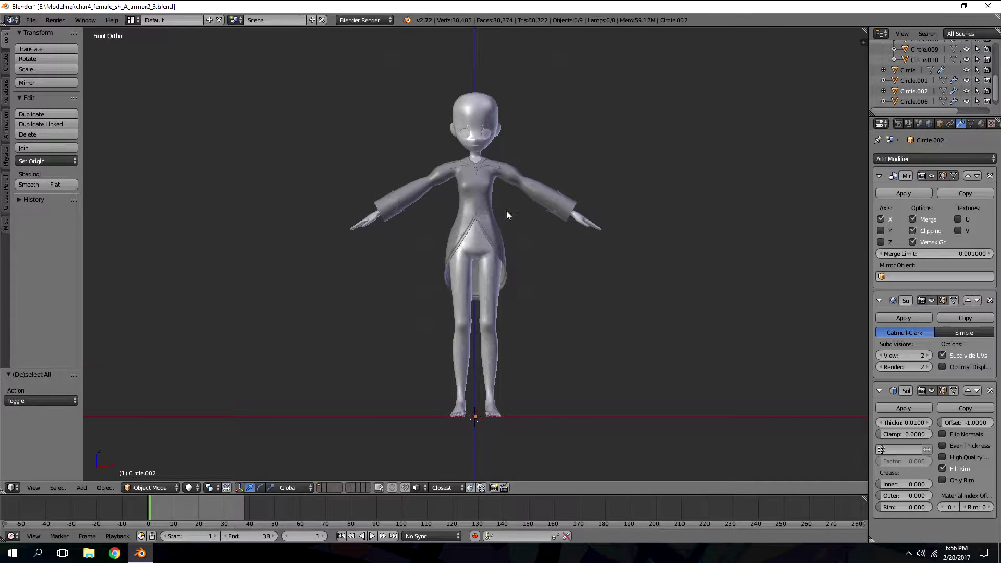
pyautogui.press('KP_3')
pyautogui.press('KP_1')
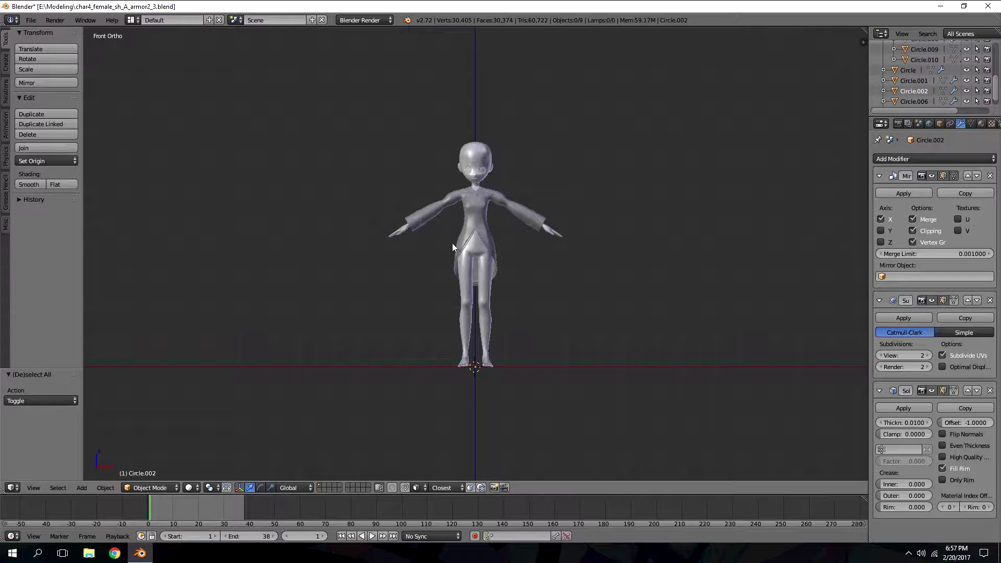
pyautogui.scroll(6, 456, 216)
pyautogui.rightClick(472, 196)
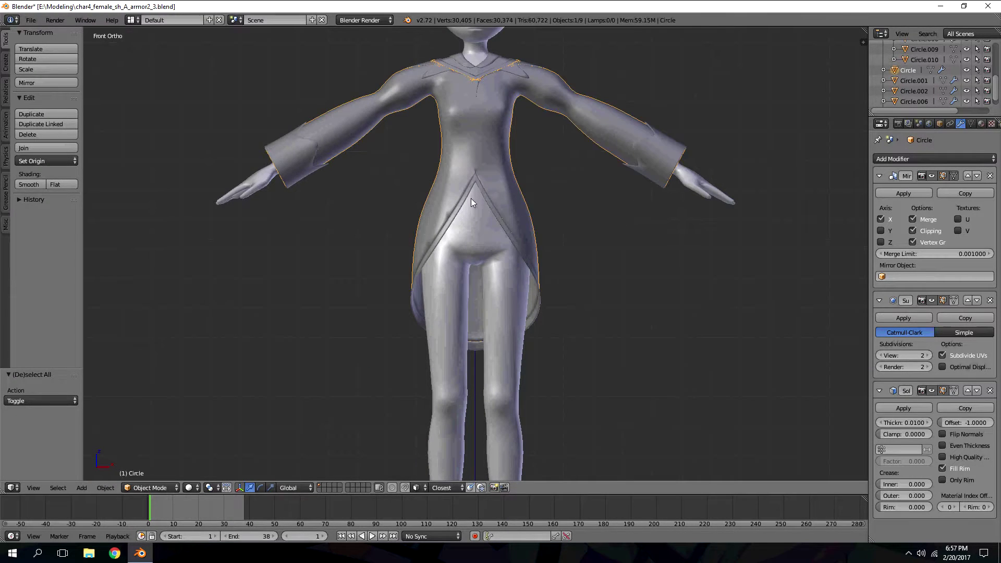
pyautogui.press('Tab')
pyautogui.press('Tab')
pyautogui.press('a')
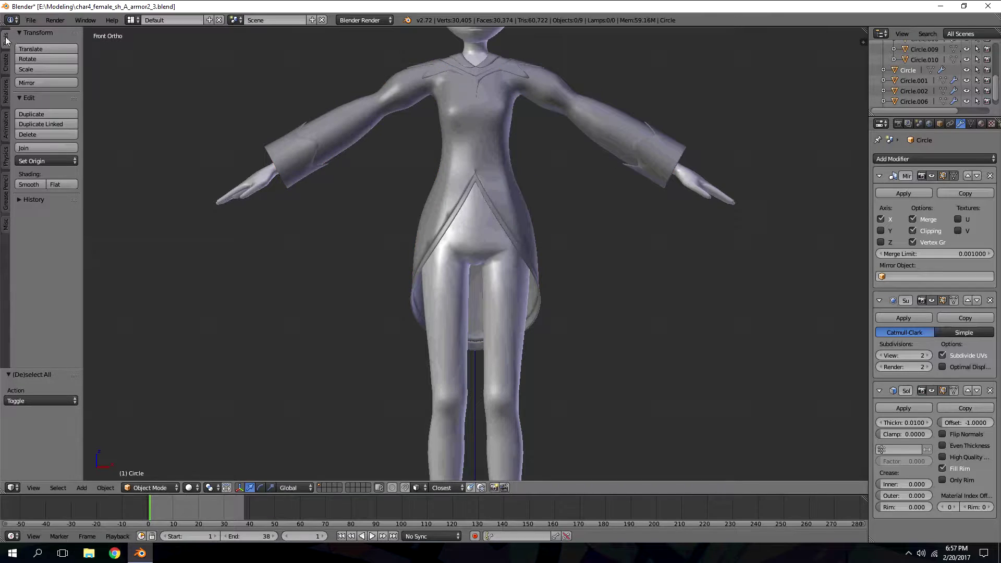
# - Add a mesh circle with 8 vertices as the start of a new waist piece
pyautogui.click(6, 63)
pyautogui.click(39, 79)
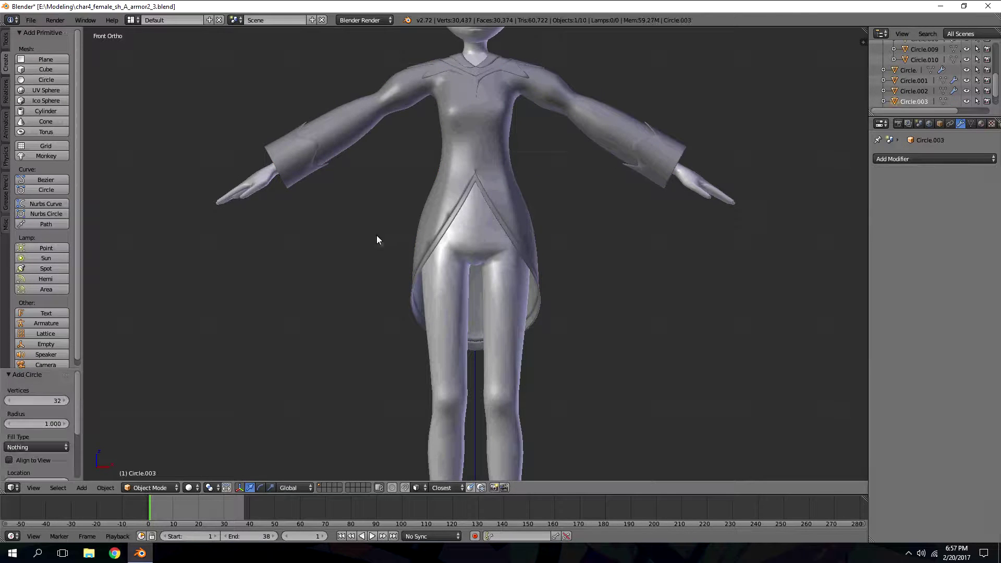
pyautogui.scroll(-3, 377, 236)
pyautogui.press('Return')
# - In Edit Mode, raise the circle about 4.72 along Z to the waist and scale it to about 0.496
pyautogui.press('Tab')
pyautogui.press('g')
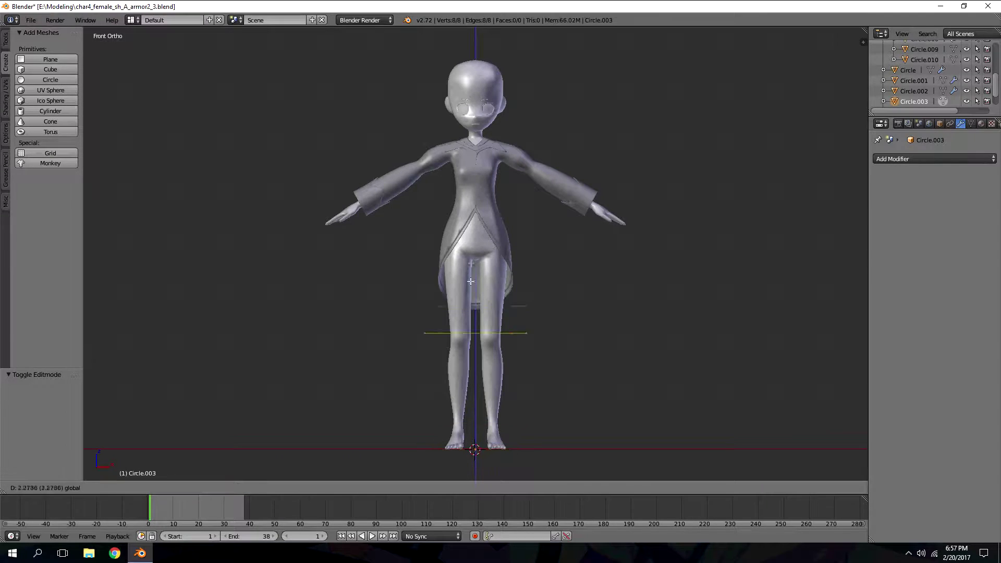
pyautogui.click(472, 175)
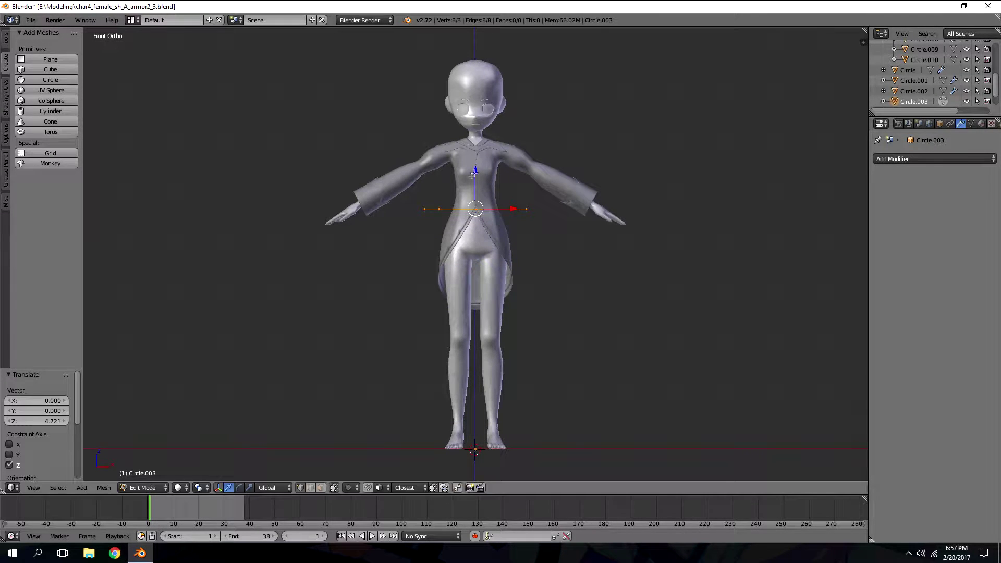
pyautogui.press('s')
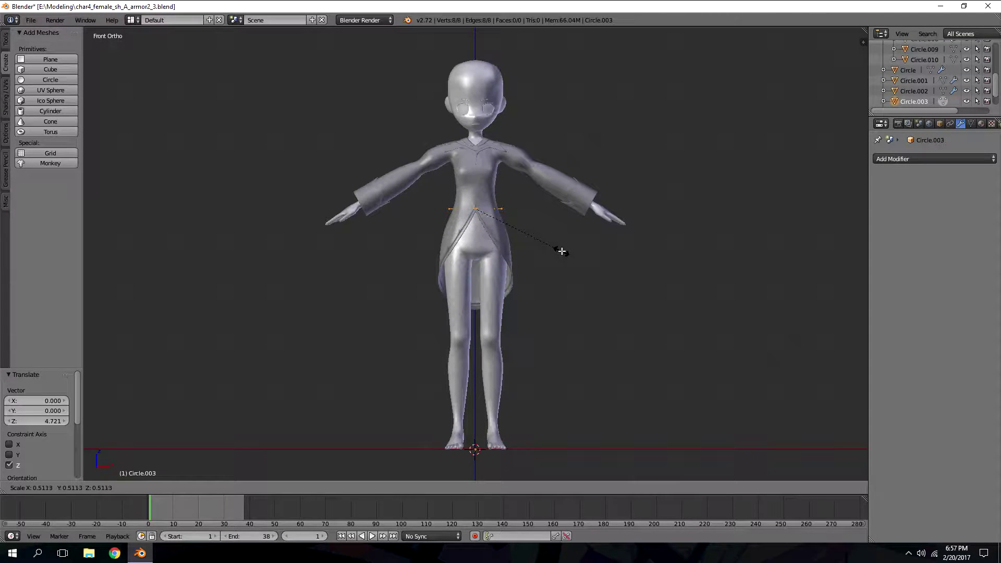
pyautogui.click(559, 250)
# - Delete the circle's vertices on the negative X side in wireframe, keeping the centre-line vertices
pyautogui.scroll(7, 577, 35)
pyautogui.press('z')
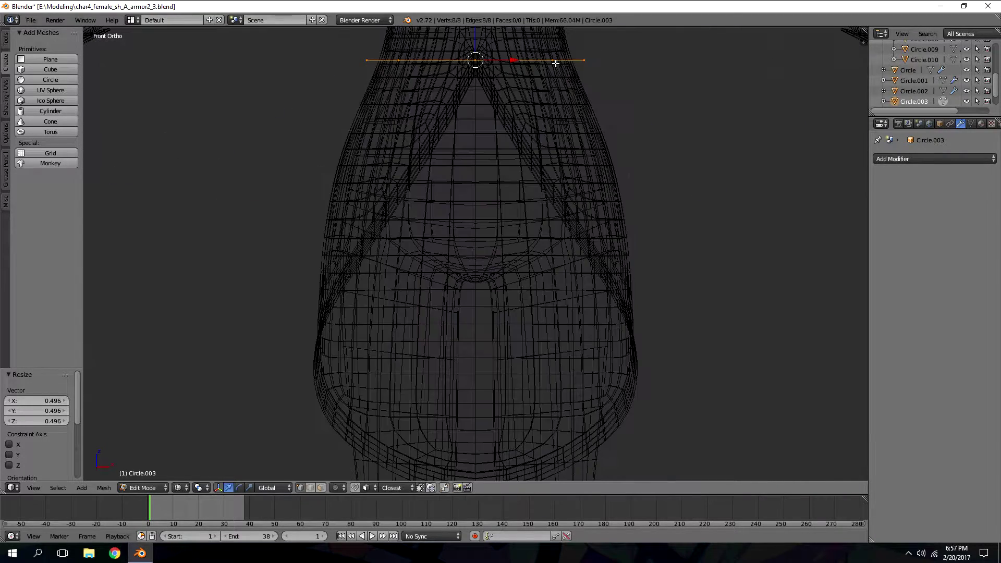
pyautogui.keyDown('shift'); pyautogui.scroll(4, 460, 90); pyautogui.keyUp('shift')
pyautogui.press('a')
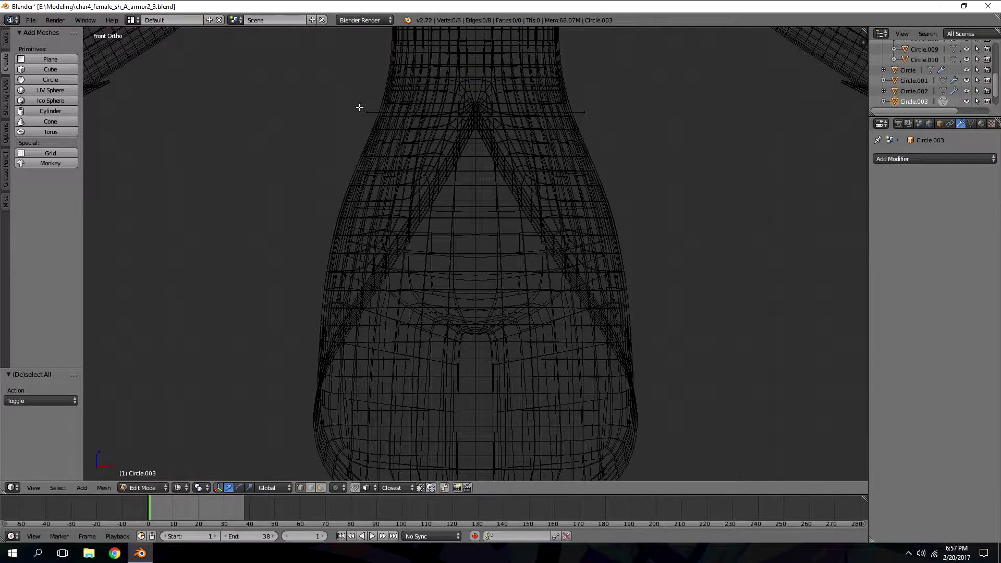
pyautogui.moveTo(387, 102); pyautogui.dragTo(435, 108)
pyautogui.press('x')
pyautogui.click(429, 108)
# - Add Mirror, Subdivision Surface and Solidify modifiers to the half circle
pyautogui.click(909, 159)
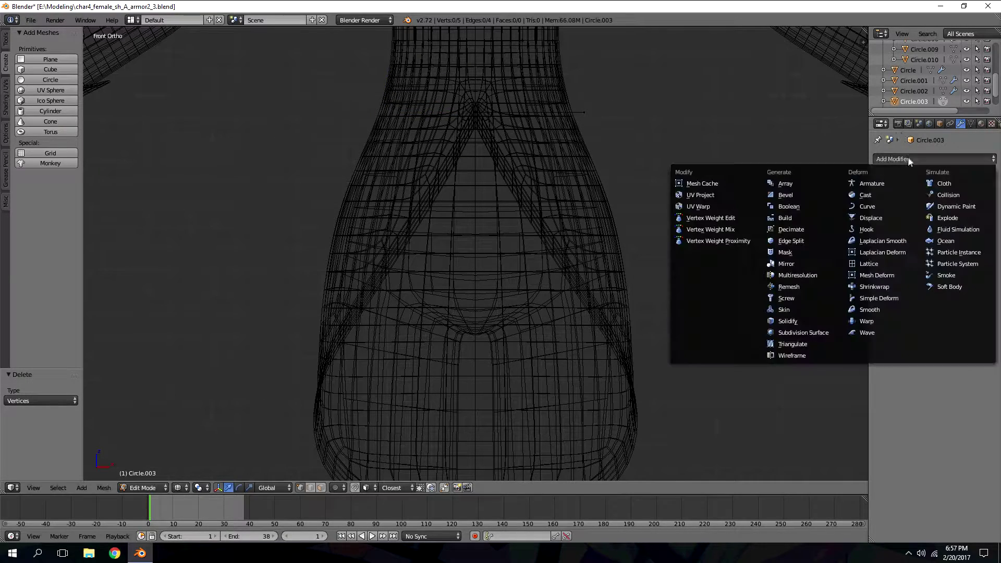
pyautogui.click(785, 261)
pyautogui.click(891, 158)
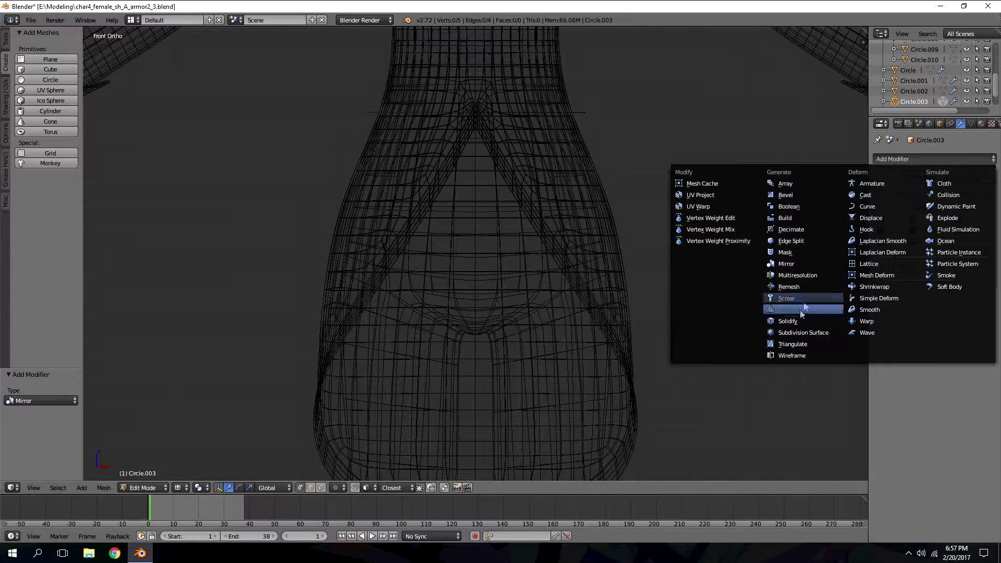
pyautogui.click(787, 343)
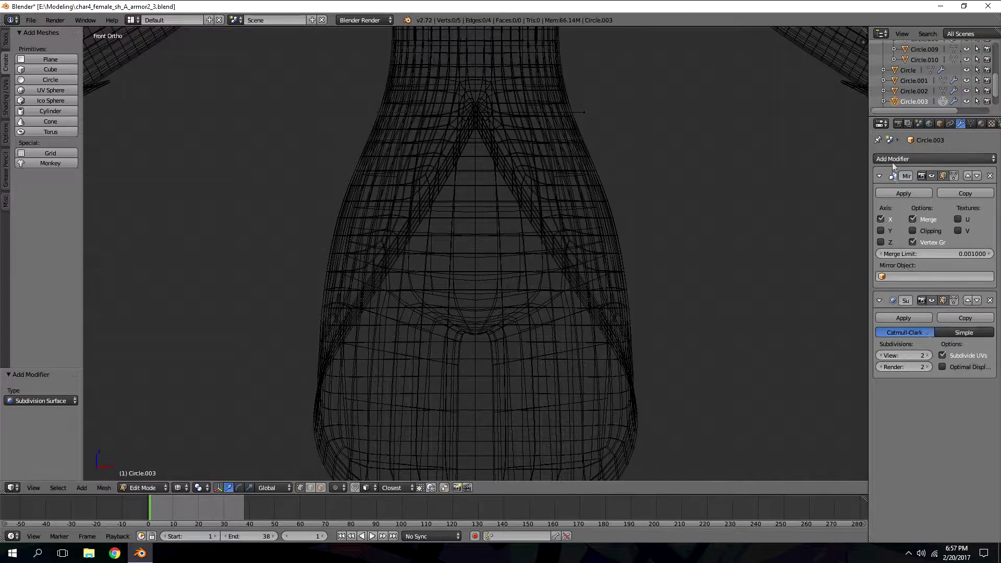
pyautogui.click(893, 159)
pyautogui.click(797, 326)
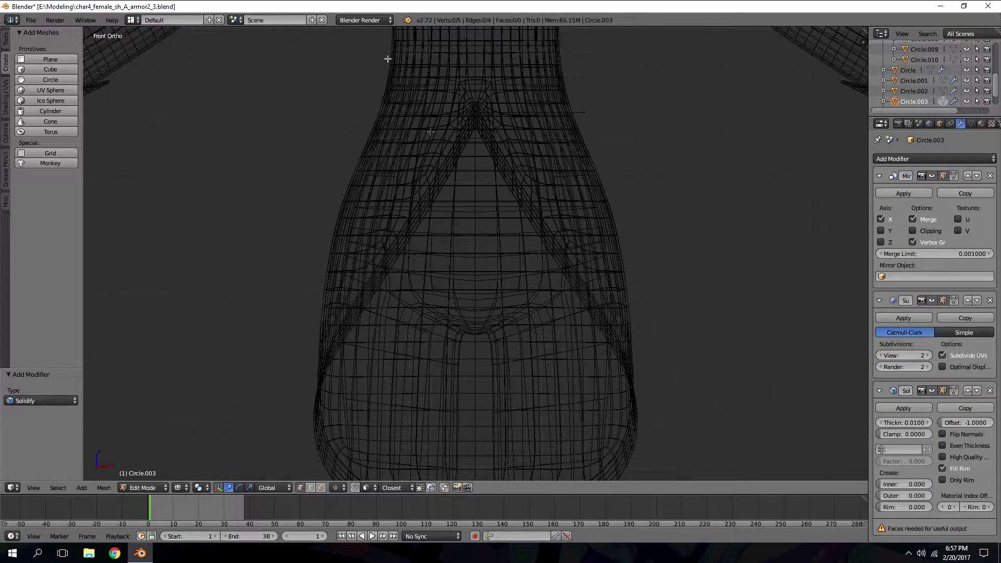
# - Select the whole half circle and extrude it down about 0.352 and outward about 0.099 in front view
pyautogui.press('a')
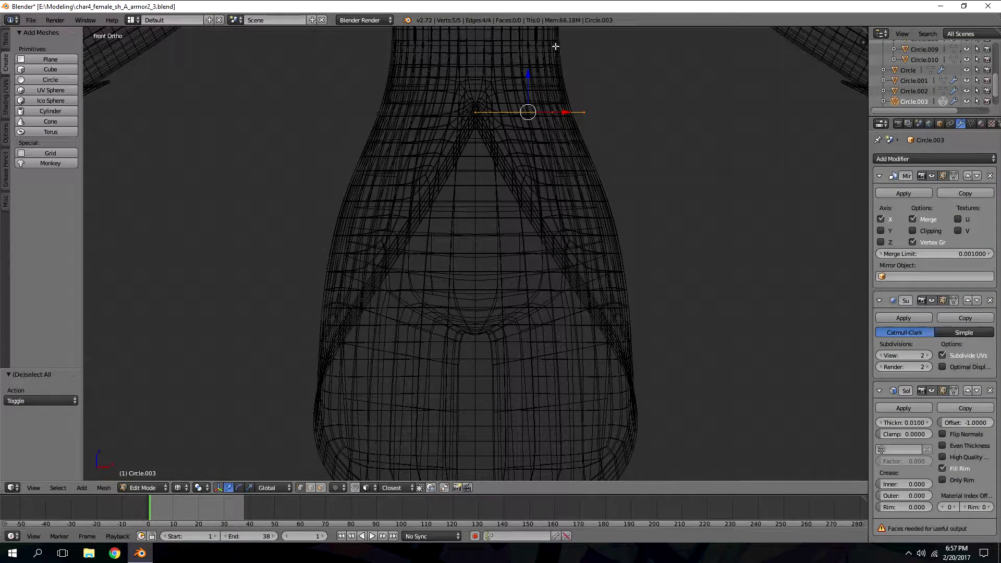
pyautogui.moveTo(562, 130); pyautogui.dragTo(586, 105, button='middle')
pyautogui.press('KP_1')
pyautogui.press('z')
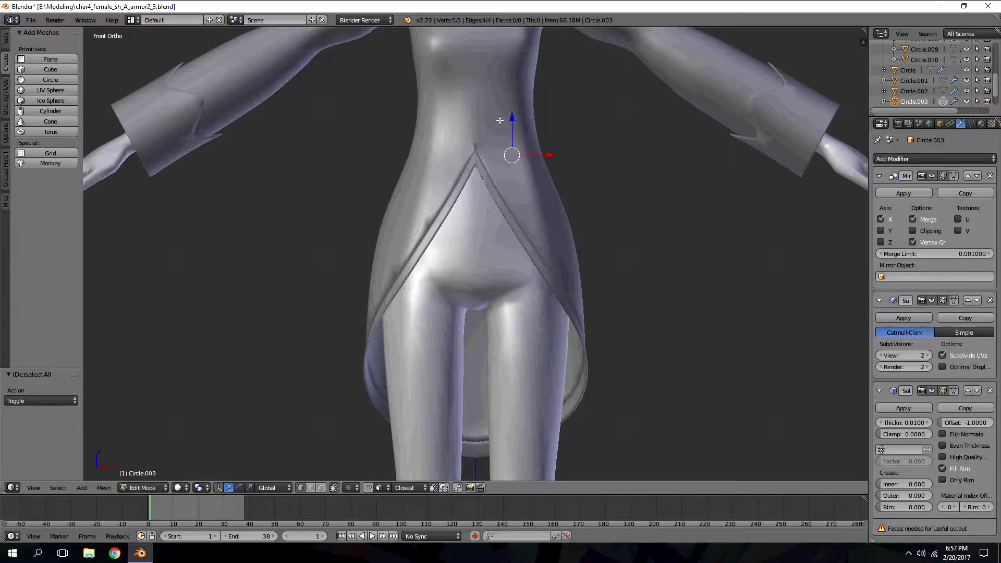
pyautogui.press('z')
pyautogui.press('z')
pyautogui.press('e')
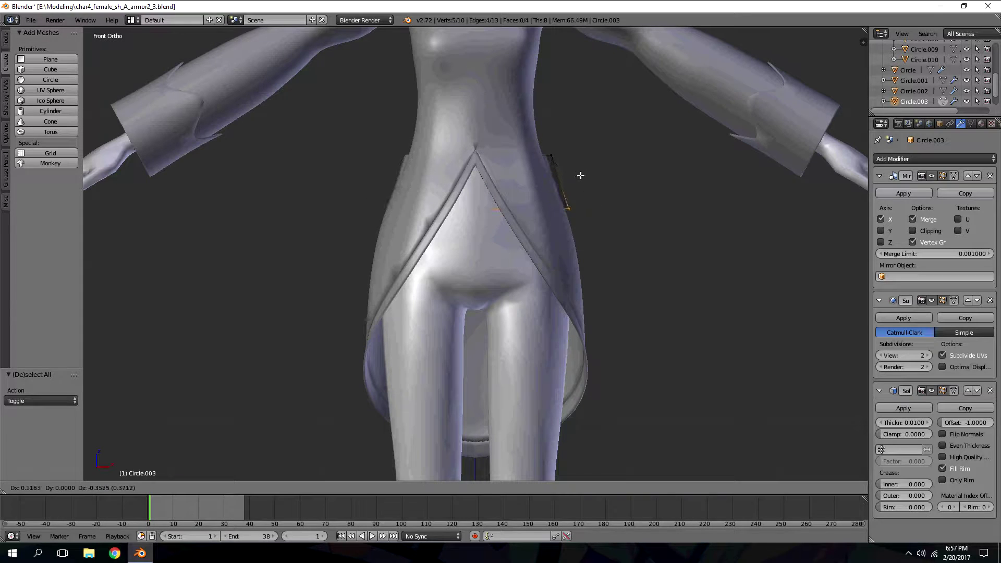
pyautogui.click(581, 174)
# - Move the extruded lower edge about -0.11 along X to the centre line and flare it outward by about 0.157
pyautogui.press('z')
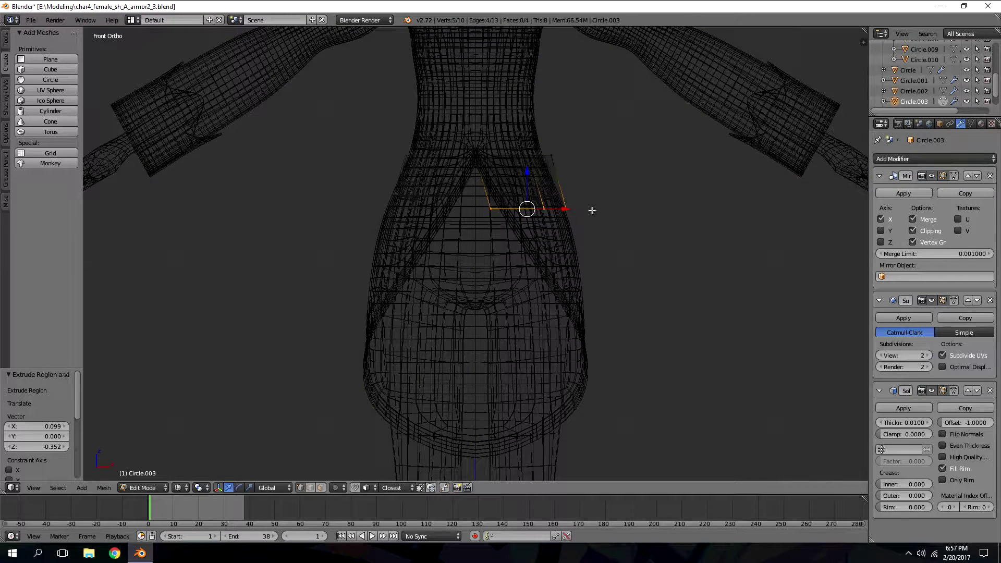
pyautogui.press('g')
pyautogui.press('x')
pyautogui.click(552, 207)
pyautogui.press('g')
pyautogui.press('x')
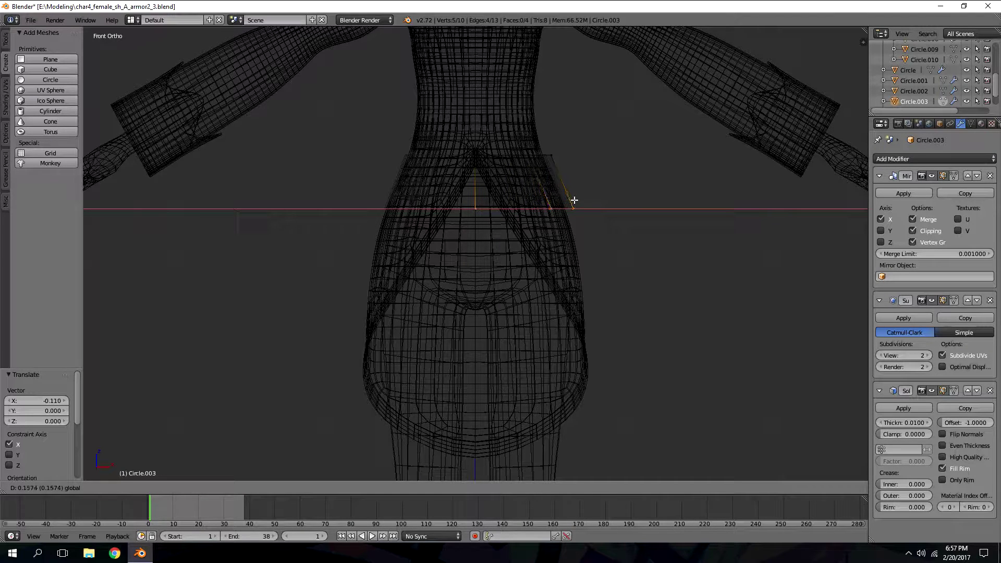
pyautogui.click(574, 200)
pyautogui.press('z')
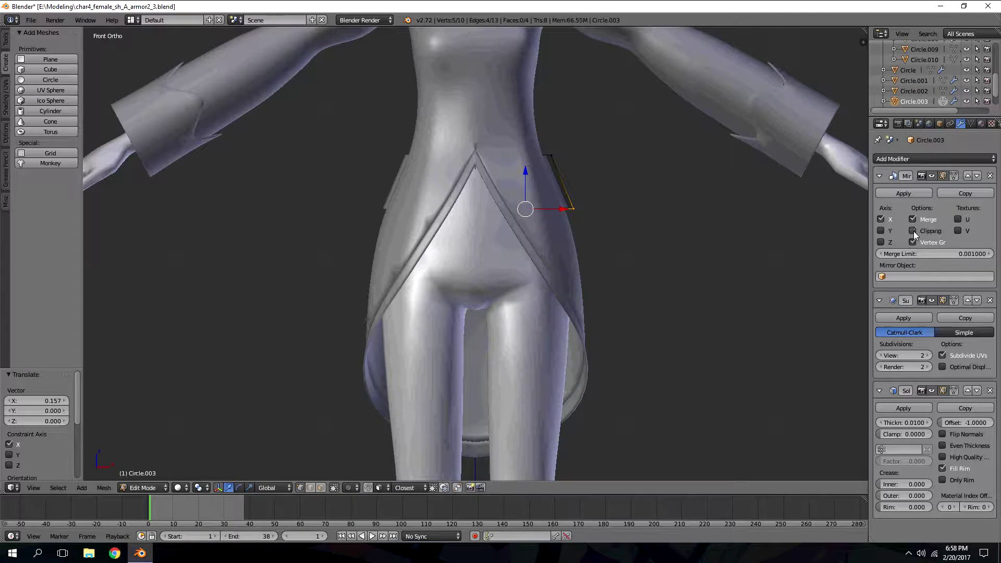
# - Select the whole half-circle piece and shift it about -0.034 along X
pyautogui.press('a')
pyautogui.press('a')
pyautogui.press('g')
pyautogui.press('x')
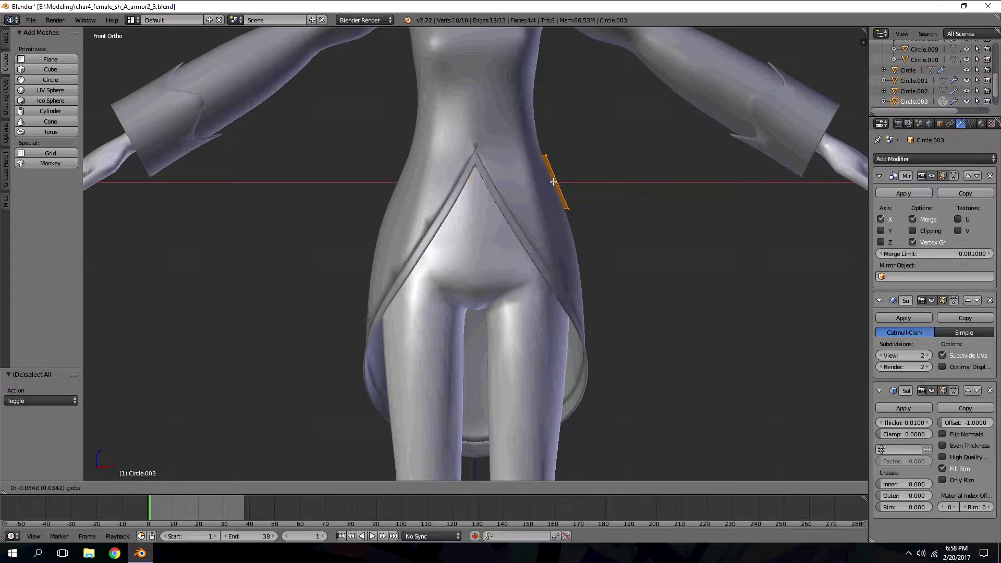
pyautogui.click(553, 182)
# - Extrude the piece's lower edge loop in place in wireframe and enable Clipping on the Mirror modifier
pyautogui.keyDown('alt'); pyautogui.rightClick(540, 208); pyautogui.keyUp('alt')
pyautogui.press('x')
pyautogui.press('z')
pyautogui.press('z')
pyautogui.press('e')
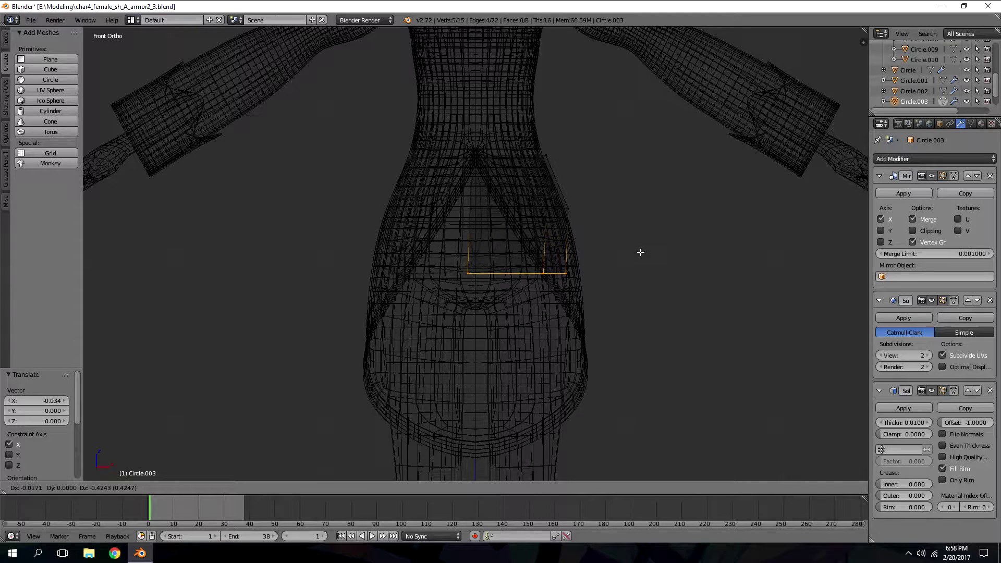
pyautogui.rightClick(648, 251)
pyautogui.click(912, 231)
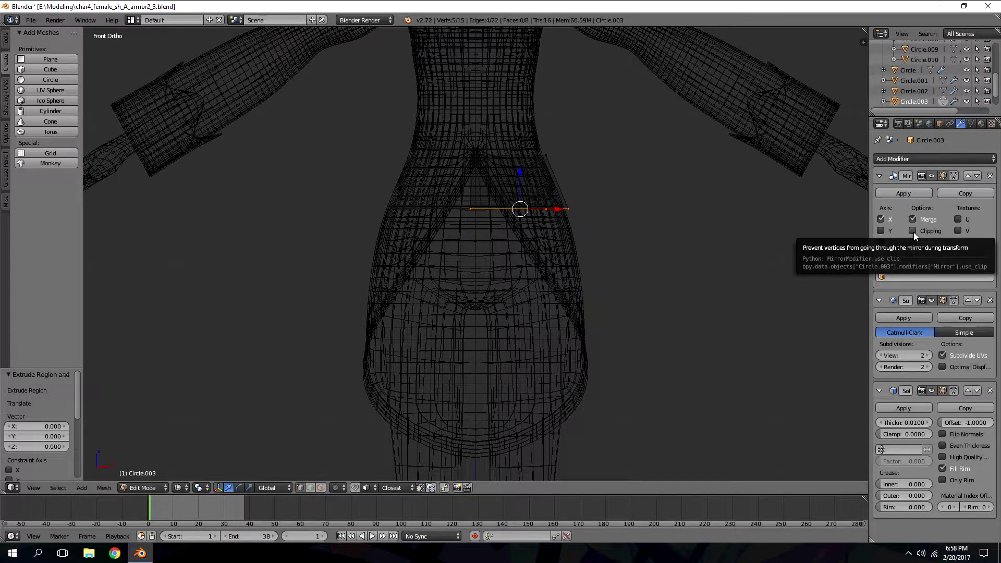
# - Pull the extruded edge loop down over the hips and flare it outward about 0.089 along X
pyautogui.moveTo(551, 207); pyautogui.dragTo(552, 207)
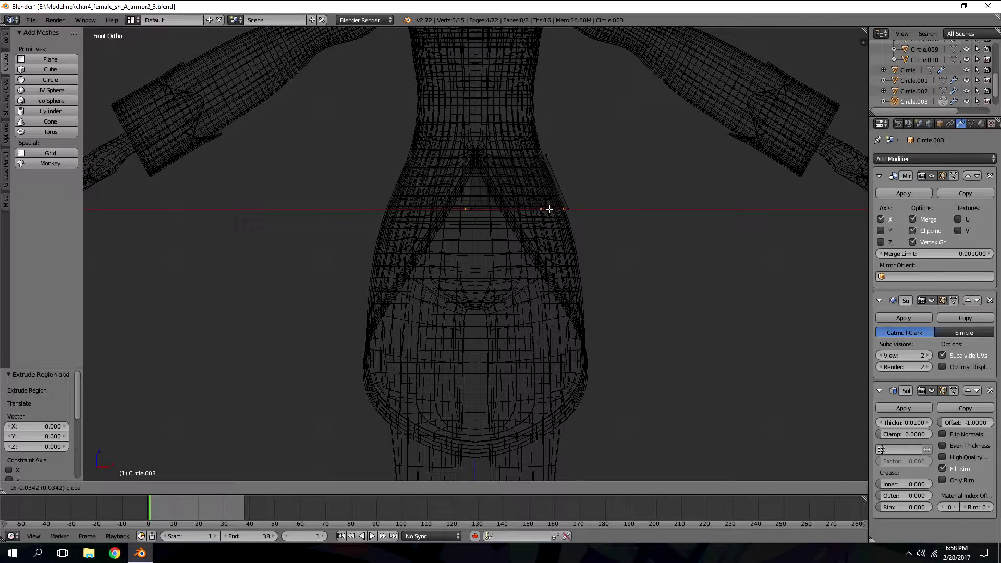
pyautogui.click(570, 213)
pyautogui.moveTo(533, 175); pyautogui.dragTo(570, 305)
# - Extrude the lower edge down twice, by about 0.557 and about 0.508, to lengthen the piece into a skirt
pyautogui.scroll(-2, 576, 294)
pyautogui.press('e')
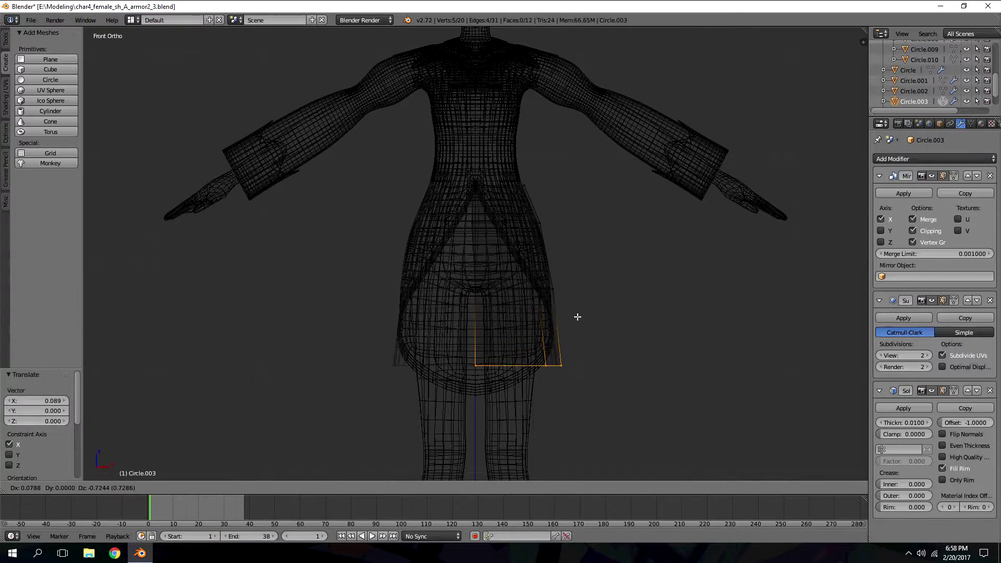
pyautogui.click(578, 297)
pyautogui.press('e')
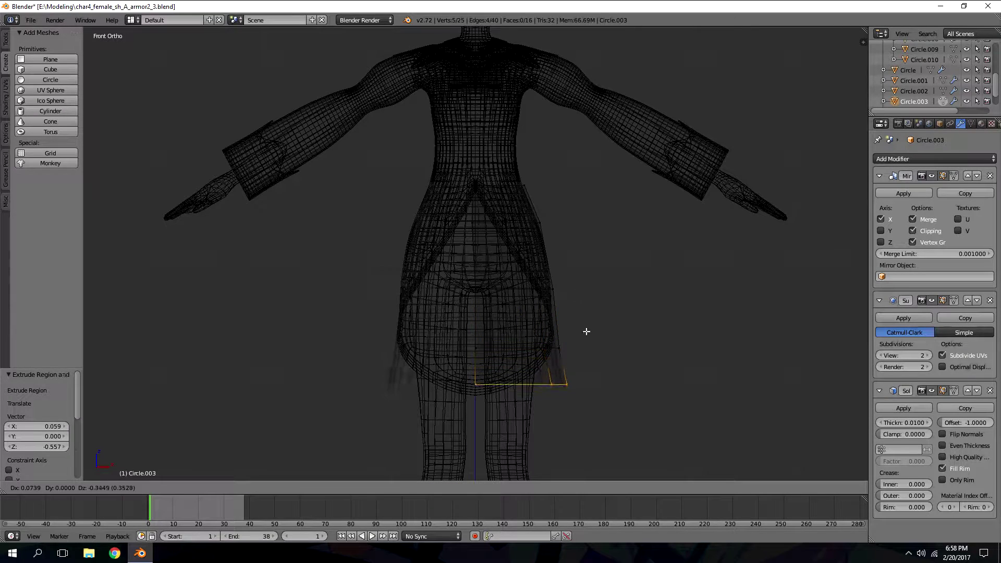
pyautogui.click(579, 349)
pyautogui.press('z')
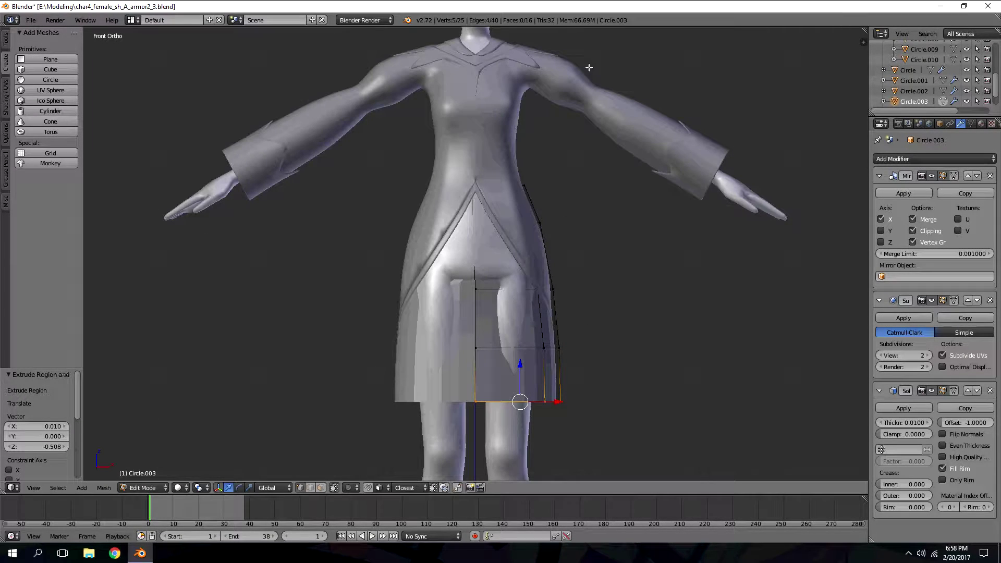
# - Move two upper centre vertices along X onto the mirror line in front view, the topmost by about 0.214
pyautogui.press('z')
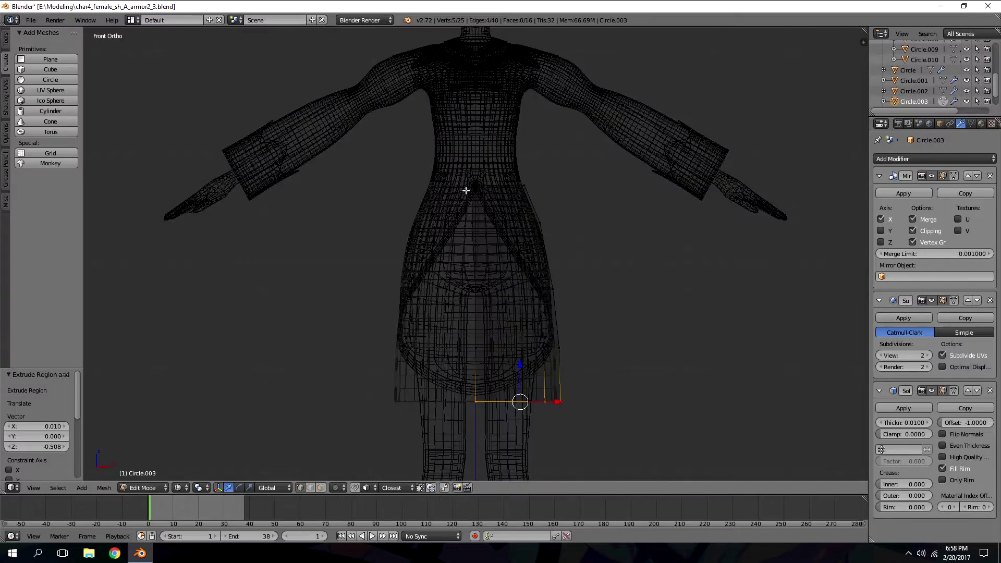
pyautogui.scroll(3, 469, 180)
pyautogui.rightClick(471, 173)
pyautogui.press('g')
pyautogui.press('x')
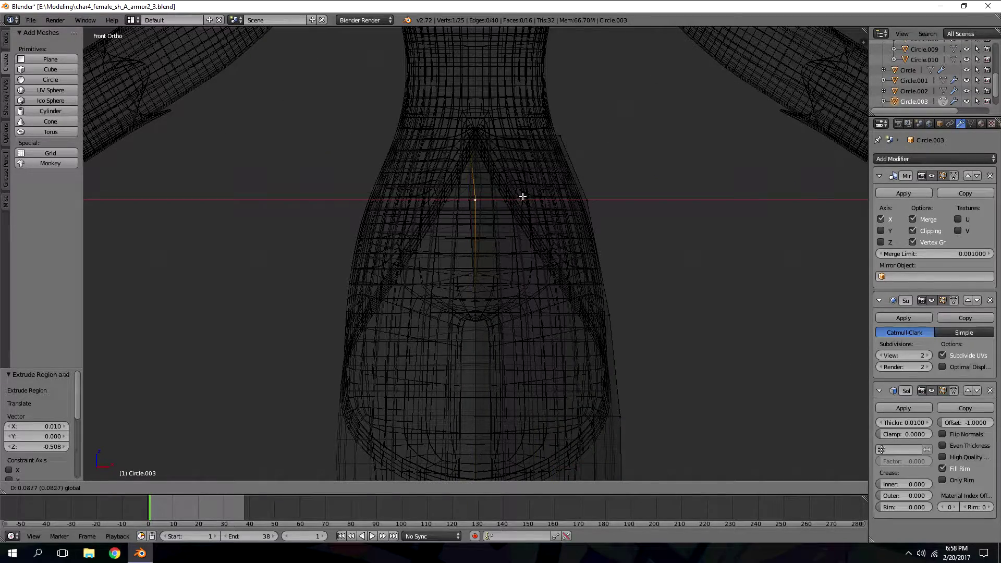
pyautogui.click(521, 194)
pyautogui.rightClick(505, 140)
pyautogui.press('g')
pyautogui.press('x')
pyautogui.click(540, 121)
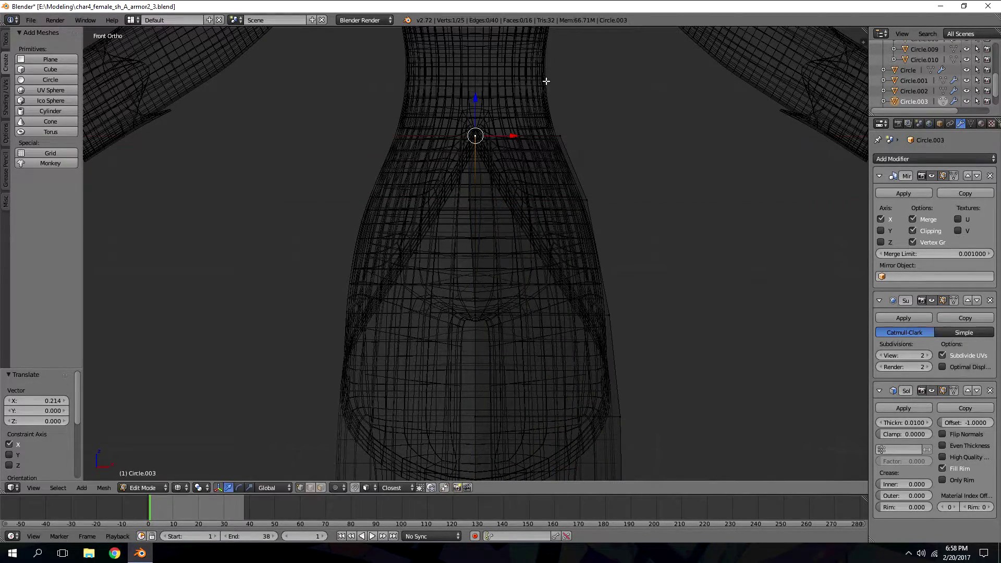
# - Move the stray centre vertices on the skirt's other side along X onto the mirror line, one by about 0.333
pyautogui.scroll(-4, 451, 211)
pyautogui.moveTo(451, 211); pyautogui.dragTo(501, 250, button='middle')
pyautogui.scroll(2, 566, 190)
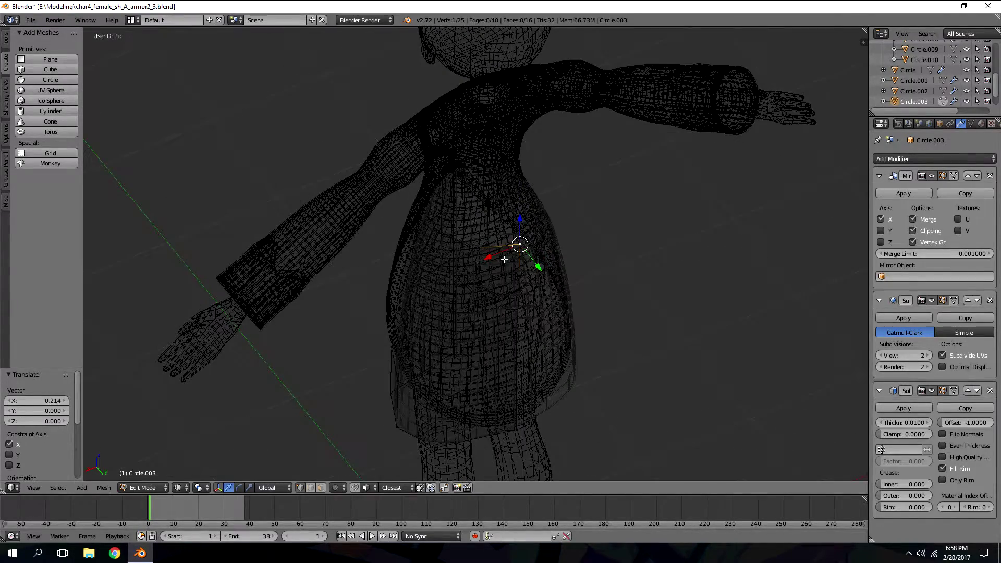
pyautogui.press('g')
pyautogui.press('x')
pyautogui.click(463, 260)
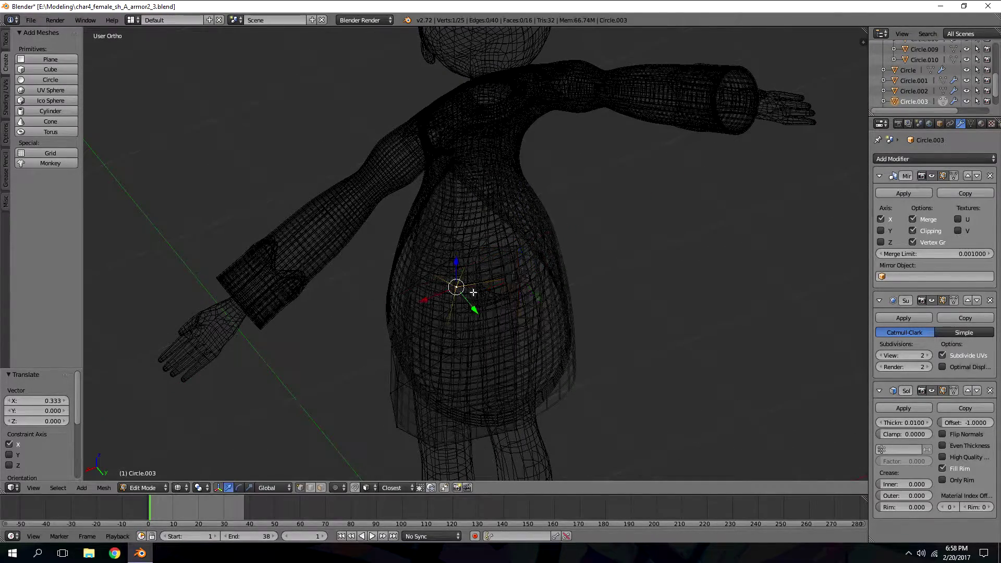
pyautogui.rightClick(526, 280)
pyautogui.press('g')
pyautogui.press('x')
pyautogui.click(488, 296)
# - Select the whole skirt and move it forward along Y to centre it on the body
pyautogui.rightClick(515, 335)
pyautogui.press('a')
pyautogui.press('z')
pyautogui.scroll(-2, 529, 286)
pyautogui.moveTo(538, 203); pyautogui.dragTo(558, 106, button='middle')
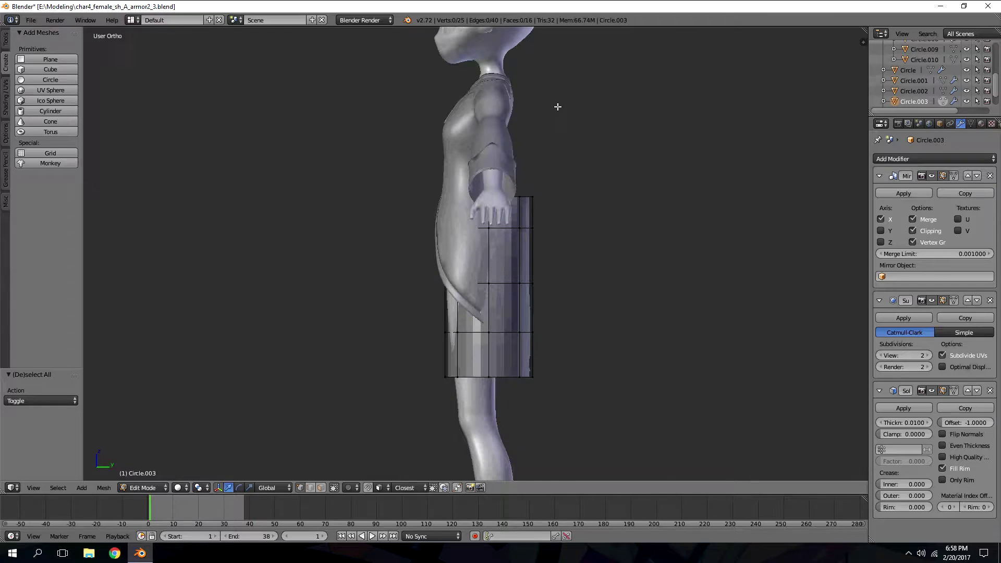
pyautogui.press('a')
pyautogui.press('g')
pyautogui.press('y')
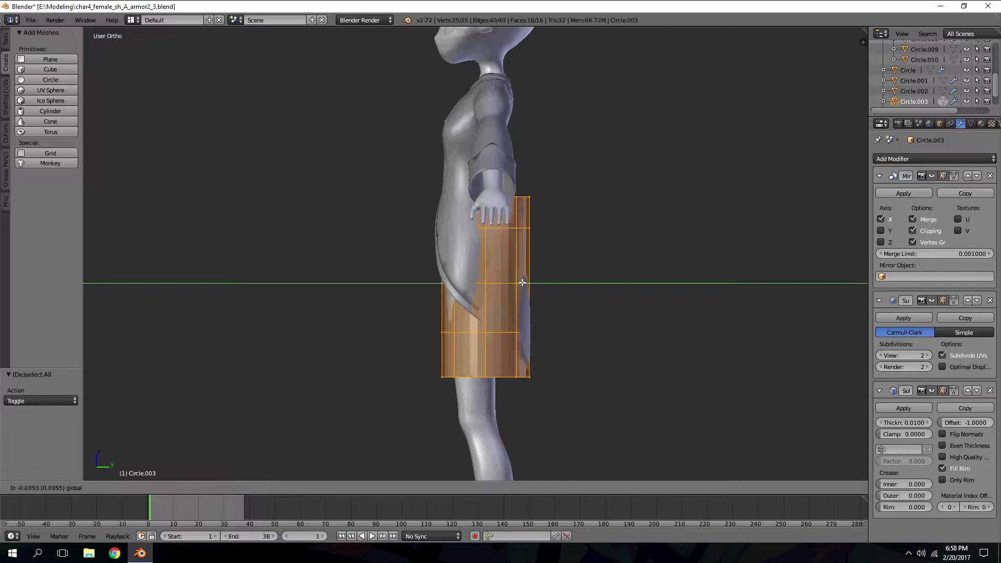
pyautogui.click(508, 279)
pyautogui.moveTo(509, 280); pyautogui.dragTo(500, 223, button='middle')
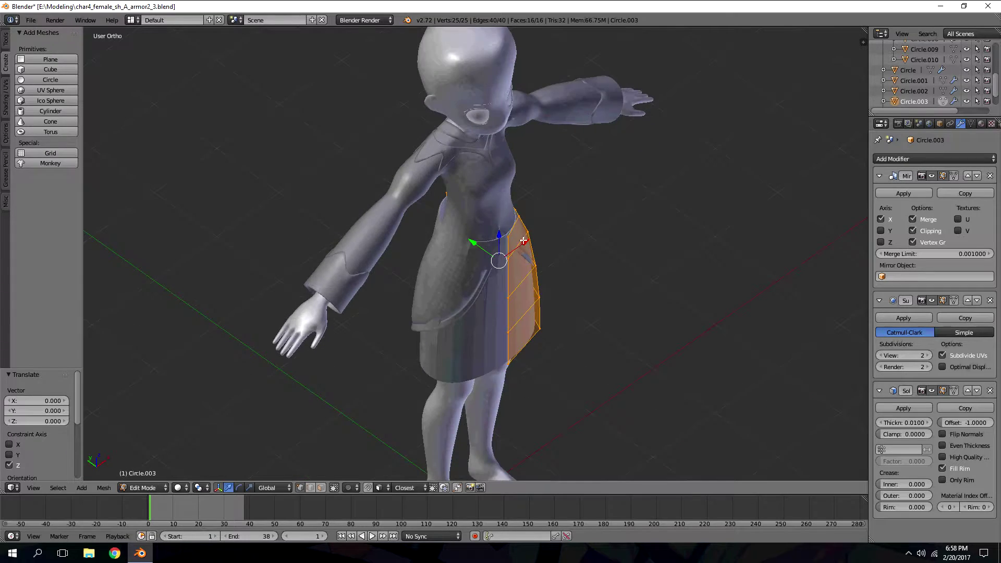
# - Move the upper-edge vertex at the front of the waist along Y in two passes, the second about 0.054
pyautogui.scroll(5, 523, 241)
pyautogui.rightClick(554, 191)
pyautogui.press('g')
pyautogui.press('y')
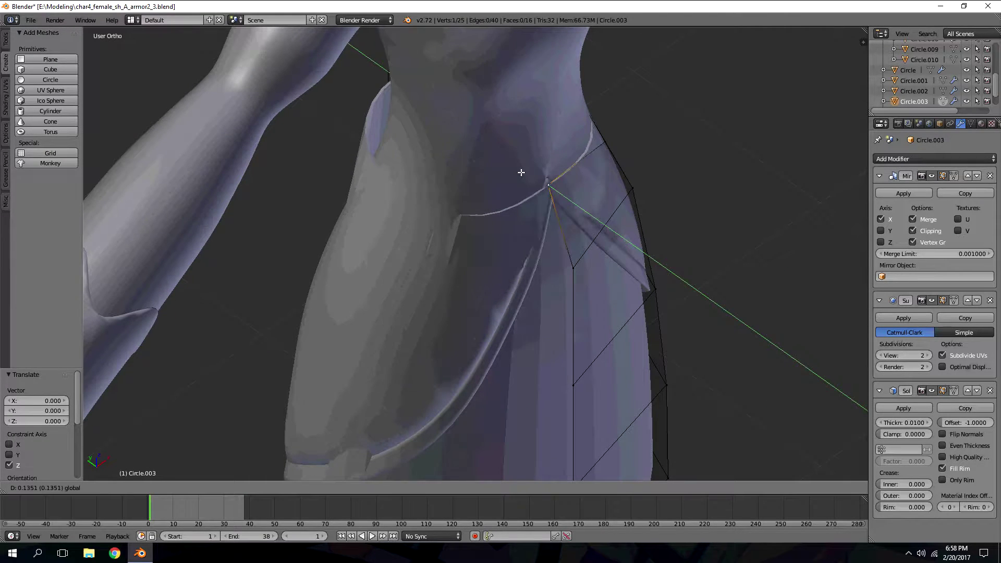
pyautogui.click(515, 170)
pyautogui.moveTo(631, 141); pyautogui.dragTo(587, 190, button='middle')
pyautogui.press('g')
pyautogui.press('y')
pyautogui.click(499, 194)
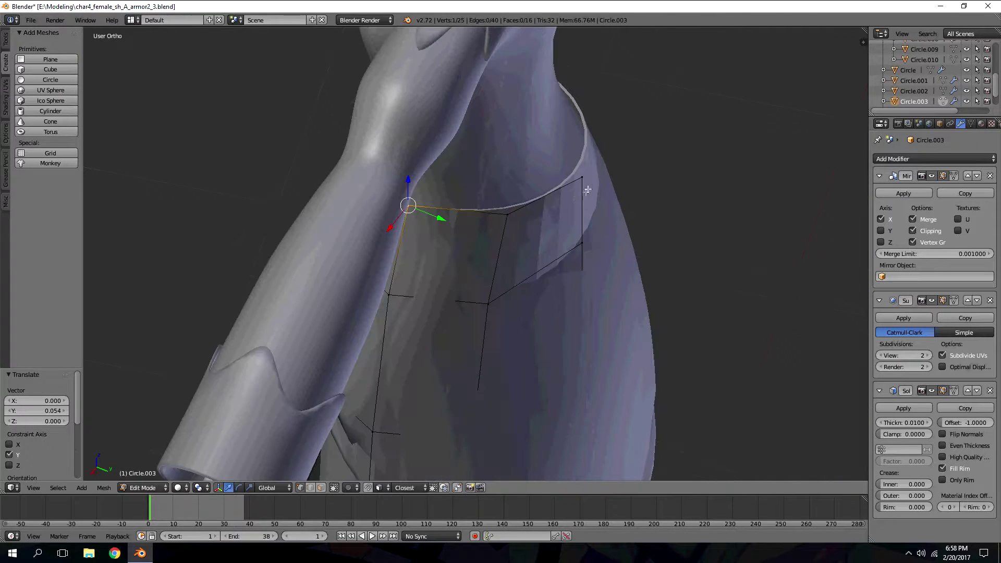
# - Move the rear upper-edge vertex of the skirt about -0.223 along Y, in toward the waist
pyautogui.rightClick(584, 179)
pyautogui.press('g')
pyautogui.press('y')
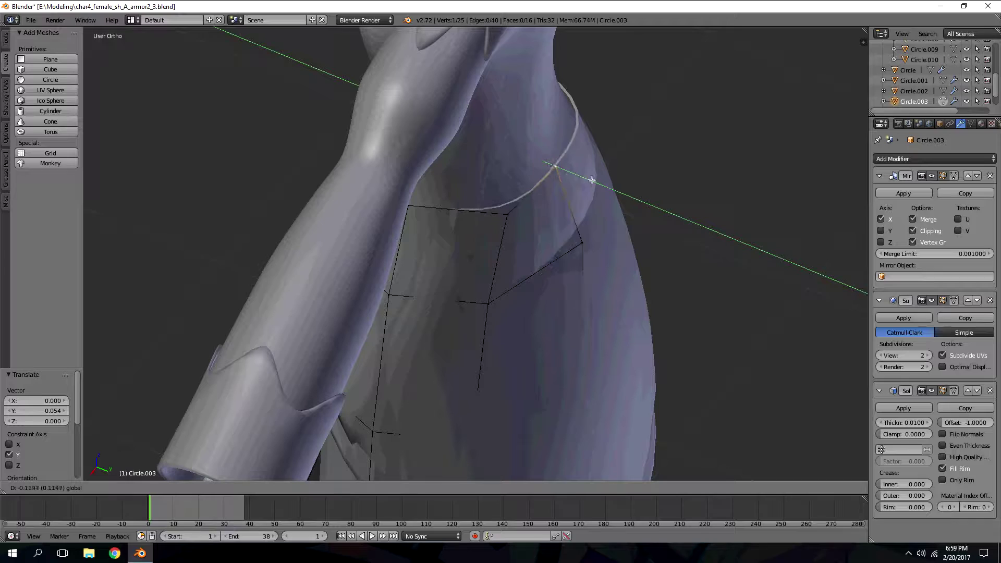
pyautogui.click(568, 172)
# - Move the upper-edge vertex between the front and rear ones slightly toward negative Y
pyautogui.rightClick(508, 215)
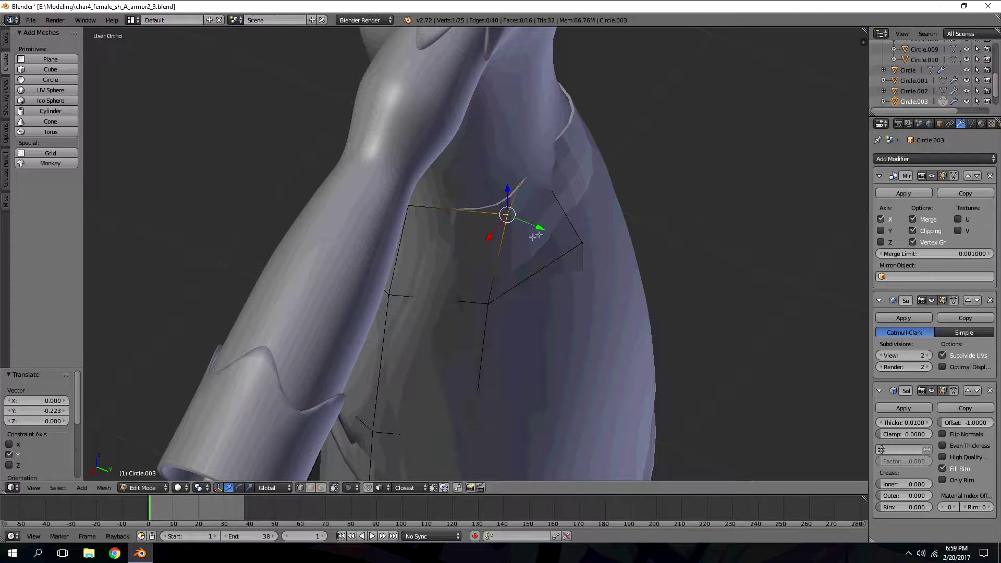
pyautogui.write('g')
pyautogui.write('22')
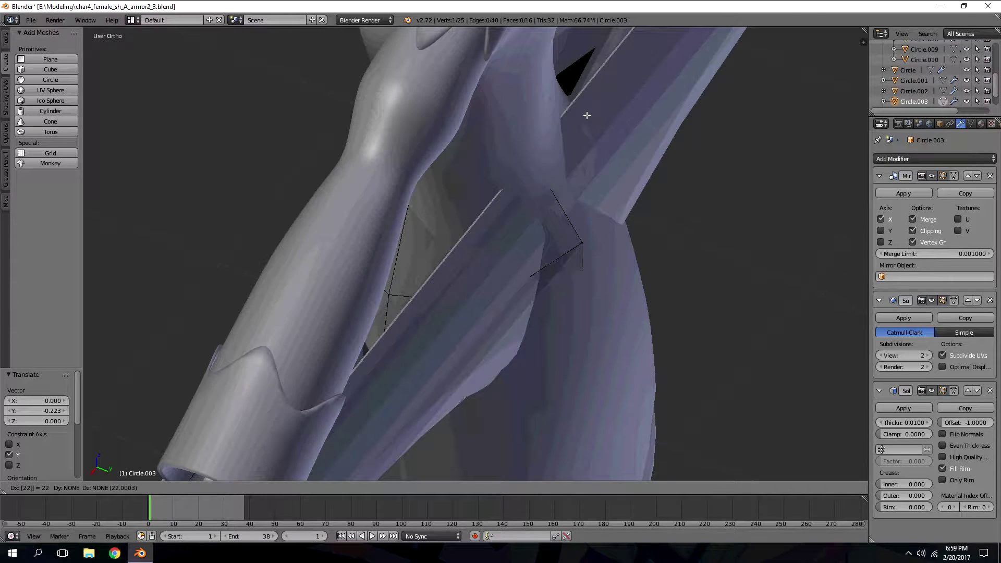
pyautogui.press('Escape')
pyautogui.moveTo(543, 229); pyautogui.dragTo(524, 220)
# - Leave Edit Mode and examine the skirt's fit under the coat from all sides
pyautogui.moveTo(523, 220); pyautogui.dragTo(560, 188, button='middle')
pyautogui.press('KP_1')
pyautogui.scroll(-6, 563, 178)
pyautogui.press('Tab')
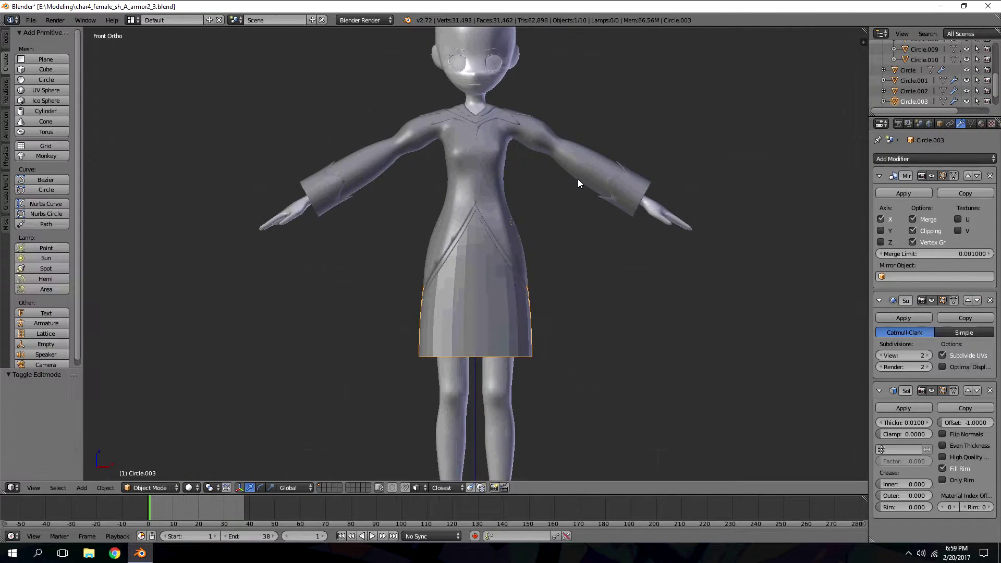
pyautogui.press('KP_6')
pyautogui.press('KP_6')
pyautogui.press('KP_6')
pyautogui.press('KP_6')
pyautogui.press('KP_6')
pyautogui.press('KP_6')
pyautogui.press('KP_6')
pyautogui.press('KP_6')
pyautogui.press('KP_6')
pyautogui.press('KP_6')
pyautogui.press('KP_6')
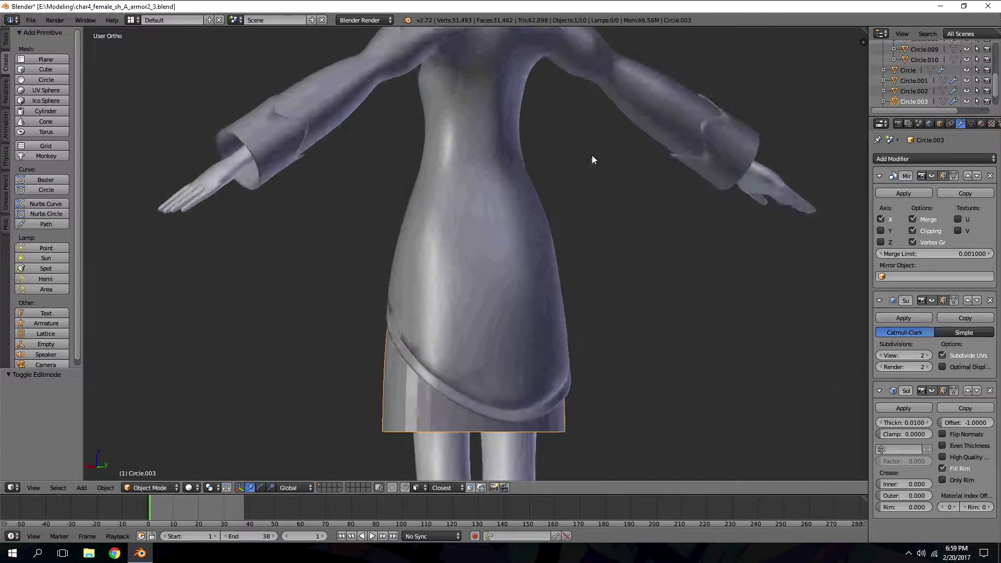
pyautogui.press('KP_6')
pyautogui.press('KP_6')
pyautogui.press('KP_6')
pyautogui.press('KP_6')
pyautogui.press('KP_6')
pyautogui.press('KP_6')
pyautogui.press('KP_6')
pyautogui.press('KP_6')
pyautogui.press('KP_6')
pyautogui.press('KP_6')
pyautogui.press('KP_6')
pyautogui.press('KP_6')
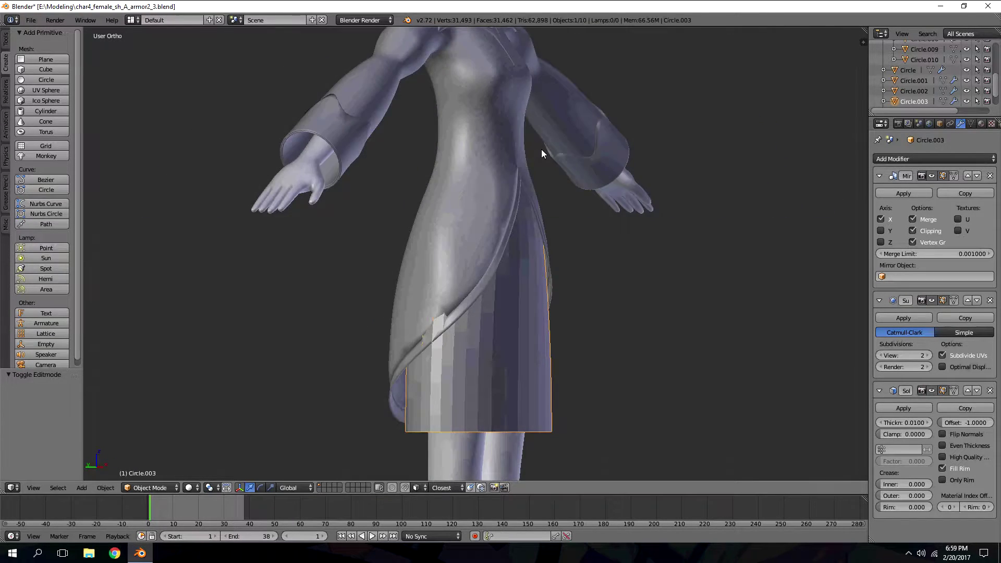
pyautogui.press('KP_6')
pyautogui.press('KP_6')
pyautogui.press('KP_6')
pyautogui.press('KP_6')
pyautogui.press('KP_6')
pyautogui.press('KP_6')
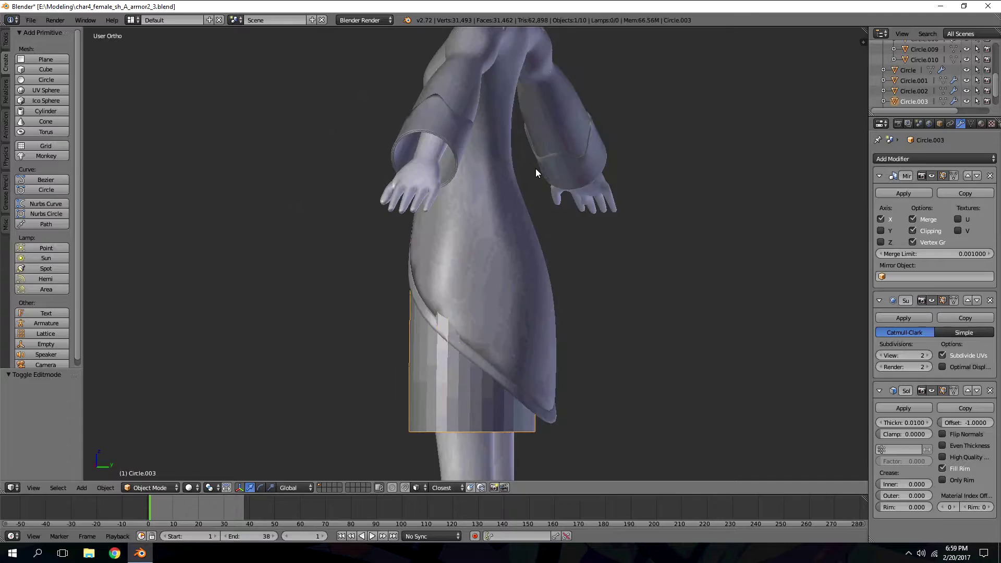
pyautogui.press('KP_1')
pyautogui.scroll(-5, 535, 169)
pyautogui.scroll(5, 536, 168)
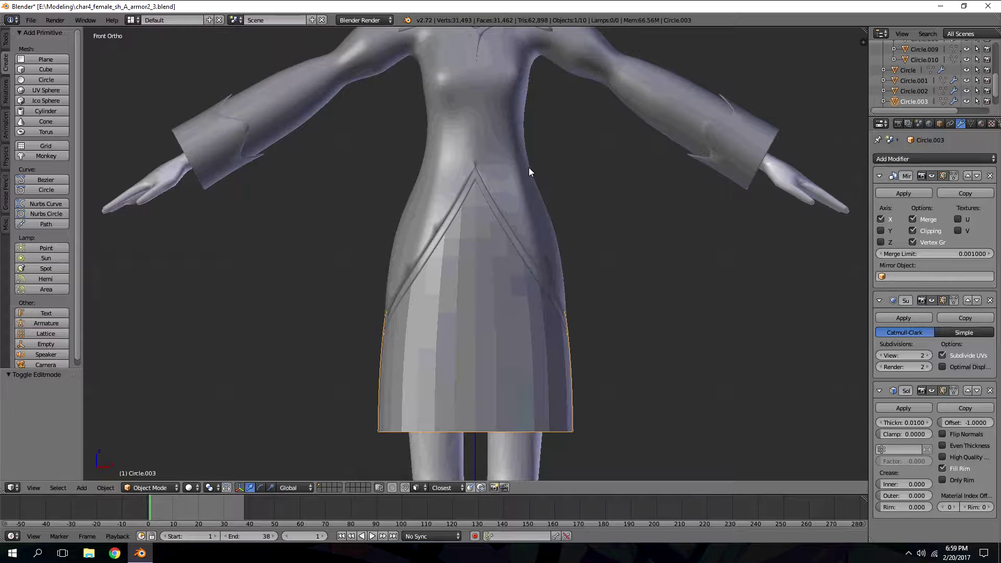
# - Edit the skirt mesh again and move a side vertex about -0.021 along X
pyautogui.moveTo(466, 283); pyautogui.dragTo(518, 180, button='middle')
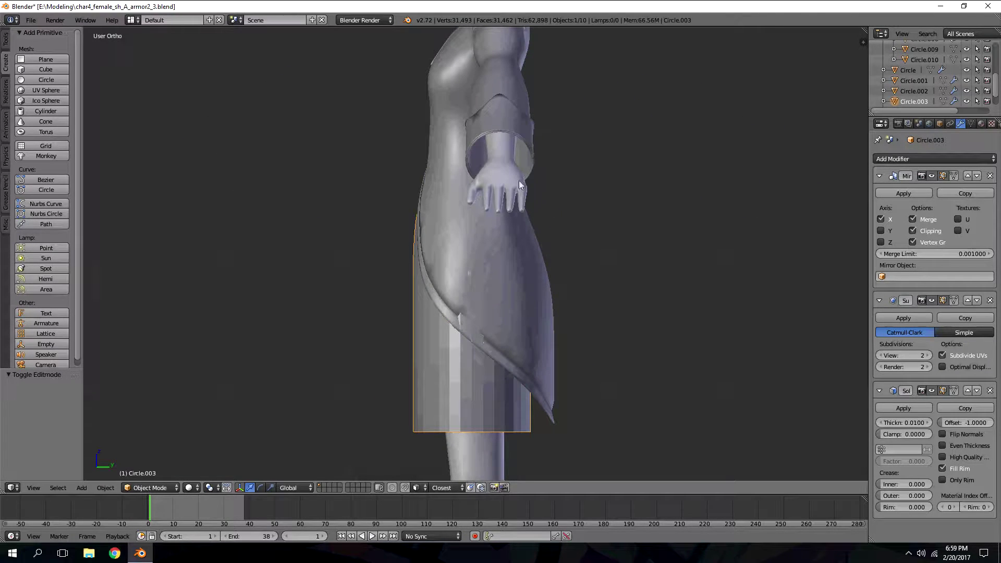
pyautogui.press('Tab')
pyautogui.rightClick(472, 296)
pyautogui.moveTo(472, 296); pyautogui.dragTo(598, 301, button='middle')
pyautogui.press('g')
pyautogui.press('x')
pyautogui.click(599, 295)
# - Adjust the side vertex above the hem along X and move the side hem vertex about -0.127 along X
pyautogui.moveTo(598, 295); pyautogui.dragTo(419, 390, button='middle')
pyautogui.press('g')
pyautogui.press('x')
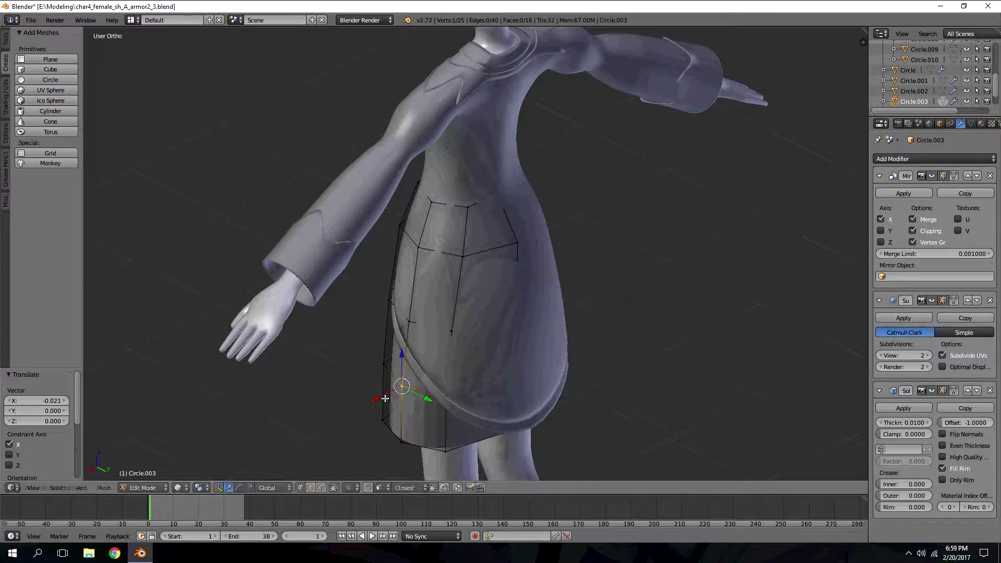
pyautogui.click(388, 397)
pyautogui.rightClick(387, 442)
pyautogui.moveTo(411, 447); pyautogui.dragTo(366, 434, button='middle')
pyautogui.moveTo(357, 428); pyautogui.dragTo(373, 428)
# - Pull the side vertices on the two rows above the hem inward along X in wireframe from behind
pyautogui.press('z')
pyautogui.rightClick(399, 350)
pyautogui.rightClick(405, 373)
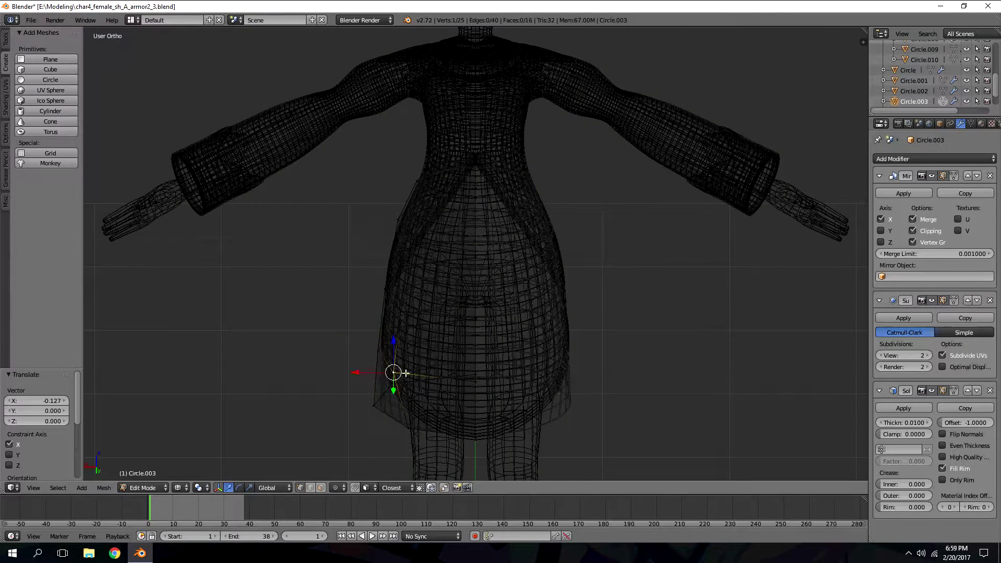
pyautogui.moveTo(360, 377); pyautogui.dragTo(373, 375)
pyautogui.rightClick(403, 319)
pyautogui.moveTo(364, 314); pyautogui.dragTo(375, 313)
# - Pull the hip-level vertex and the side vertex below it slightly inward along X from behind
pyautogui.rightClick(410, 261)
pyautogui.press('z')
pyautogui.press('z')
pyautogui.rightClick(418, 250)
pyautogui.moveTo(386, 241); pyautogui.dragTo(391, 240)
pyautogui.rightClick(406, 318)
pyautogui.moveTo(377, 313); pyautogui.dragTo(386, 313)
# - Nudge the side vertex above the hem outward and pull the side hem vertex inward along X
pyautogui.press('KP_1')
pyautogui.press('z')
pyautogui.rightClick(557, 340)
pyautogui.moveTo(556, 344); pyautogui.dragTo(561, 365, button='middle')
pyautogui.moveTo(576, 369); pyautogui.dragTo(583, 366)
pyautogui.rightClick(558, 412)
pyautogui.moveTo(594, 411); pyautogui.dragTo(577, 407)
# - Pull the skirt's two upper side vertices, at thigh and hip level, slightly inward along X
pyautogui.rightClick(554, 312)
pyautogui.moveTo(584, 316); pyautogui.dragTo(576, 317)
pyautogui.rightClick(530, 258)
pyautogui.moveTo(569, 260); pyautogui.dragTo(560, 258)
# - Enable proportional editing and move the rear hem vertex about 0.168 along Y in side view
pyautogui.moveTo(560, 257); pyautogui.dragTo(512, 205, button='middle')
pyautogui.rightClick(531, 437)
pyautogui.click(349, 487)
pyautogui.click(356, 443)
pyautogui.press('g')
pyautogui.rightClick(569, 427)
pyautogui.moveTo(570, 429); pyautogui.dragTo(590, 426)
pyautogui.scroll(-11, 578, 428)
pyautogui.scroll(3, 587, 423)
# - Move the front hem vertex about -0.099 along Y with smooth proportional editing at size 1.95
pyautogui.rightClick(411, 431)
pyautogui.moveTo(444, 431); pyautogui.dragTo(431, 428)
pyautogui.scroll(-1, 431, 428)
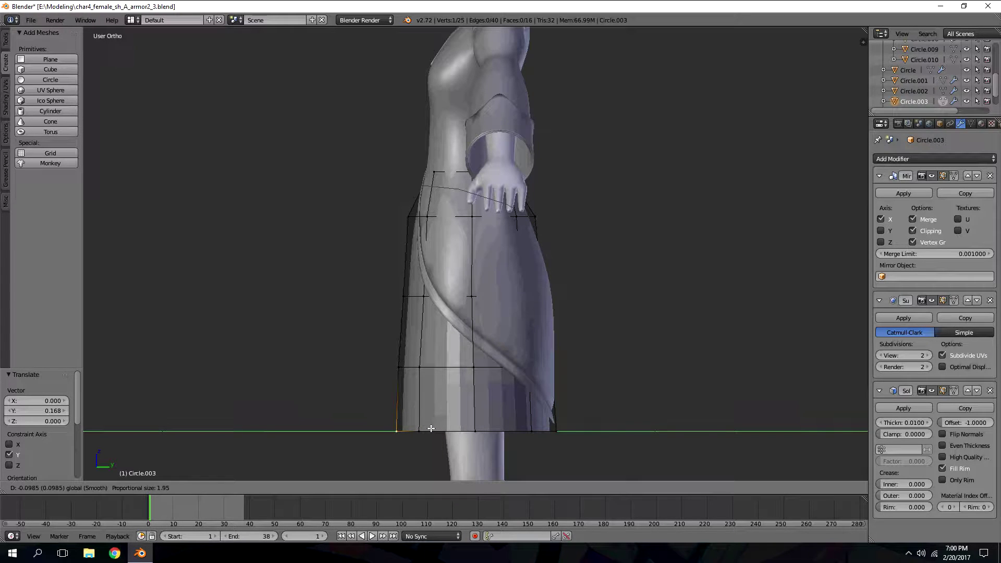
pyautogui.click(431, 428)
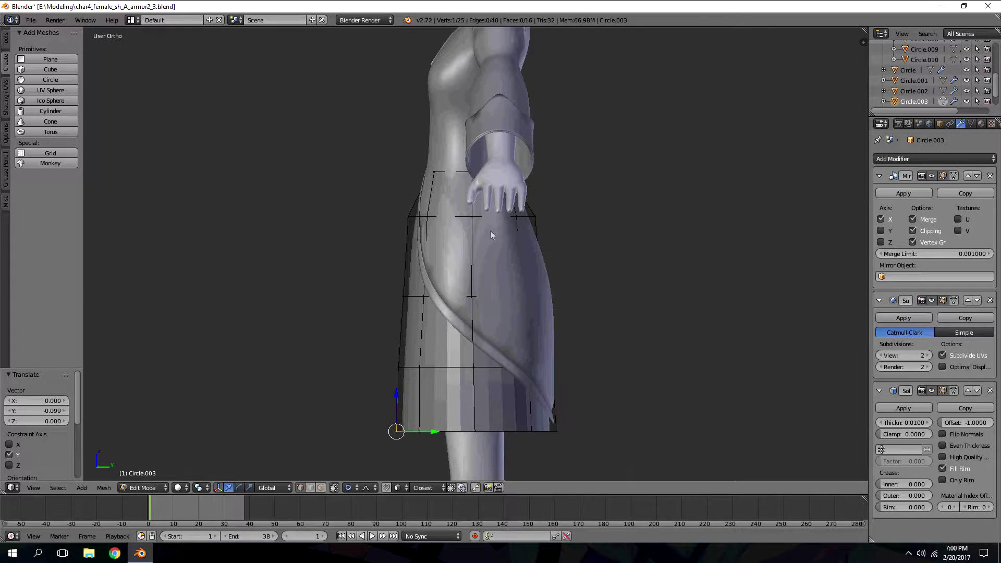
# - Leave mesh editing and apply smooth shading to the skirt
pyautogui.press('Tab')
pyautogui.moveTo(492, 231); pyautogui.dragTo(518, 217, button='middle')
pyautogui.press('KP_1')
pyautogui.scroll(-3, 520, 225)
pyautogui.press('a')
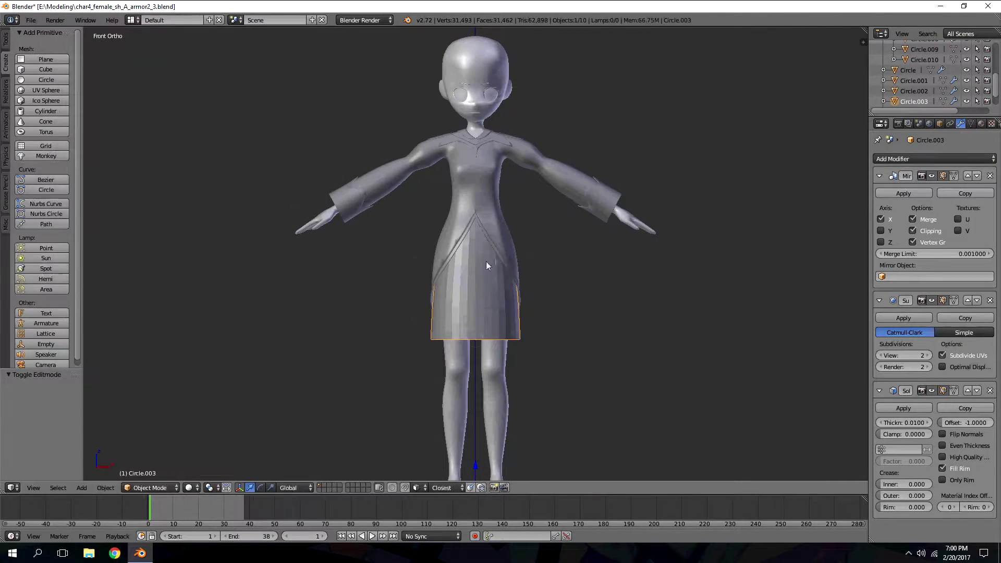
pyautogui.press('a')
pyautogui.click(489, 287)
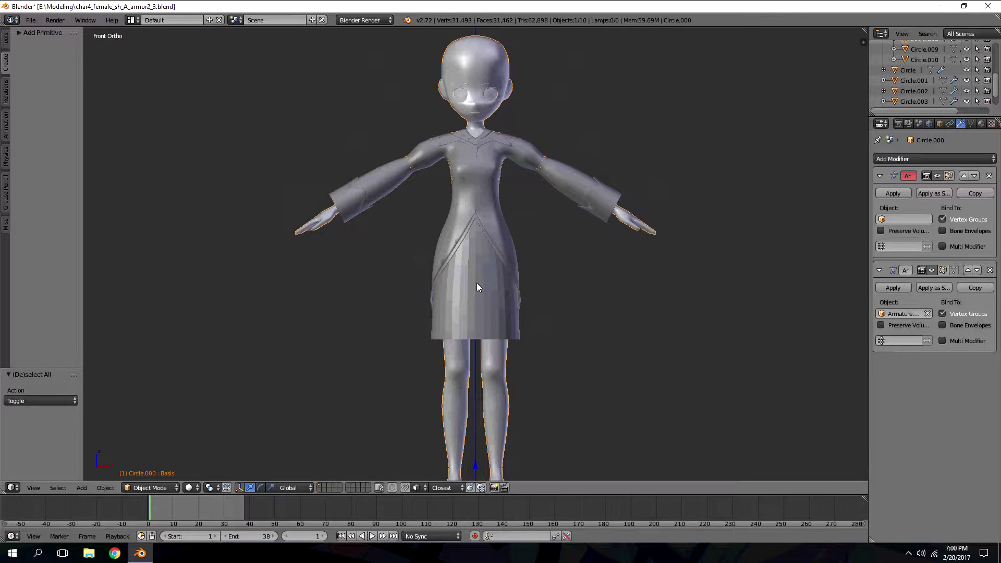
pyautogui.click(4, 42)
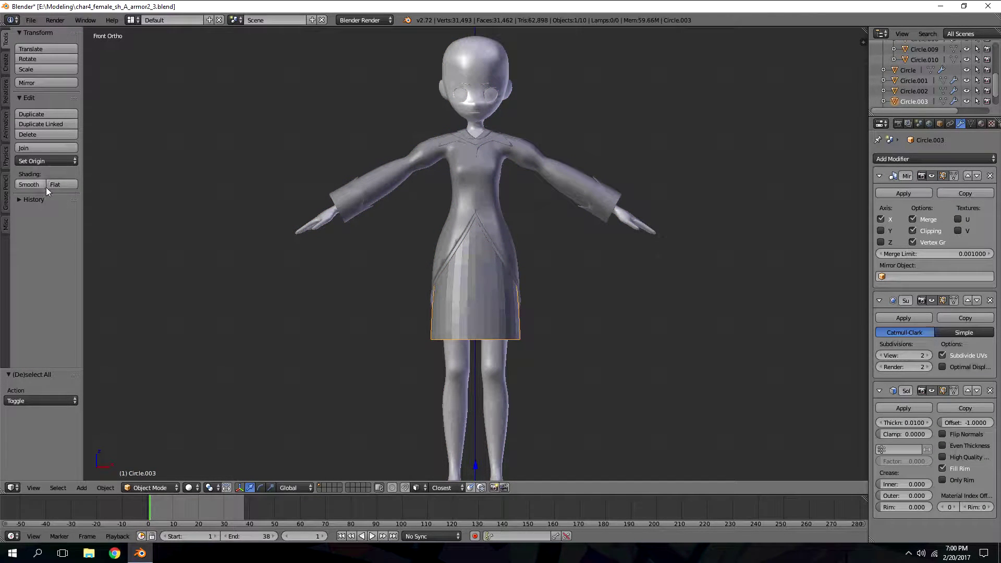
# - Add one centred horizontal loop cut to the skirt's uppermost band
pyautogui.press('Tab')
pyautogui.scroll(4, 521, 334)
pyautogui.hotkey('ctrl', 'r')
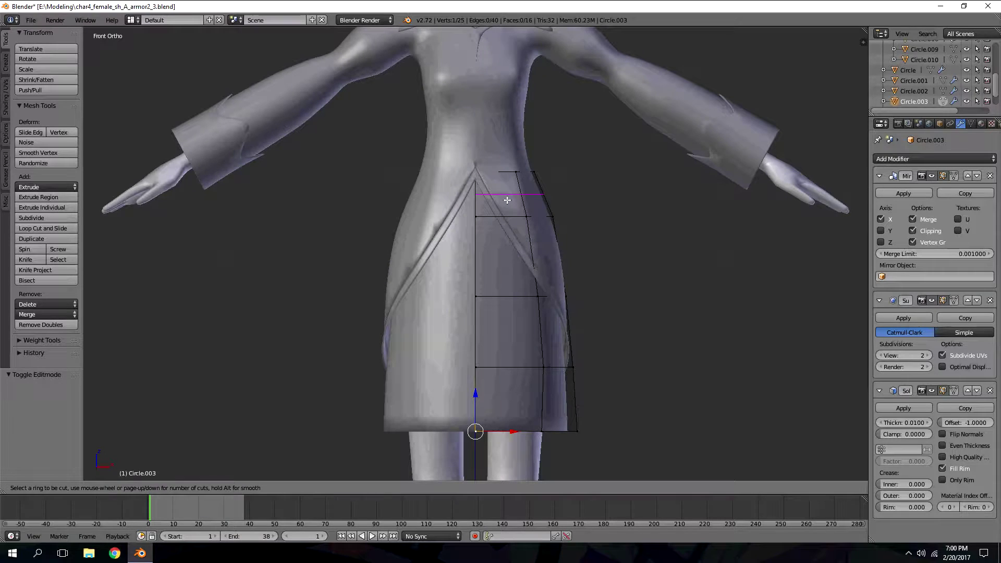
pyautogui.click(508, 197)
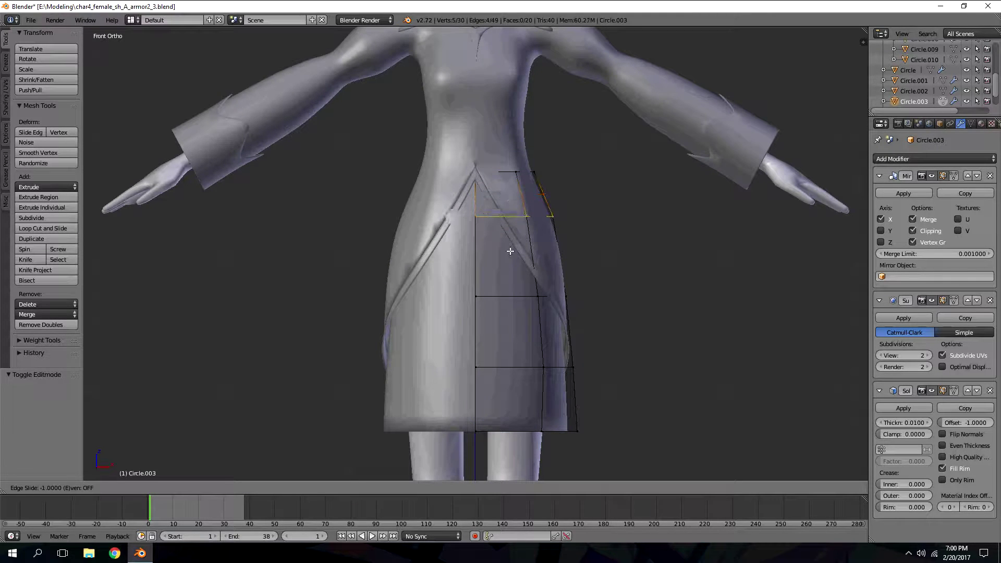
pyautogui.rightClick(518, 229)
# - Add two evenly spaced horizontal loop cuts to each of the skirt's two middle bands
pyautogui.hotkey('ctrl', 'r')
pyautogui.scroll(1, 542, 259)
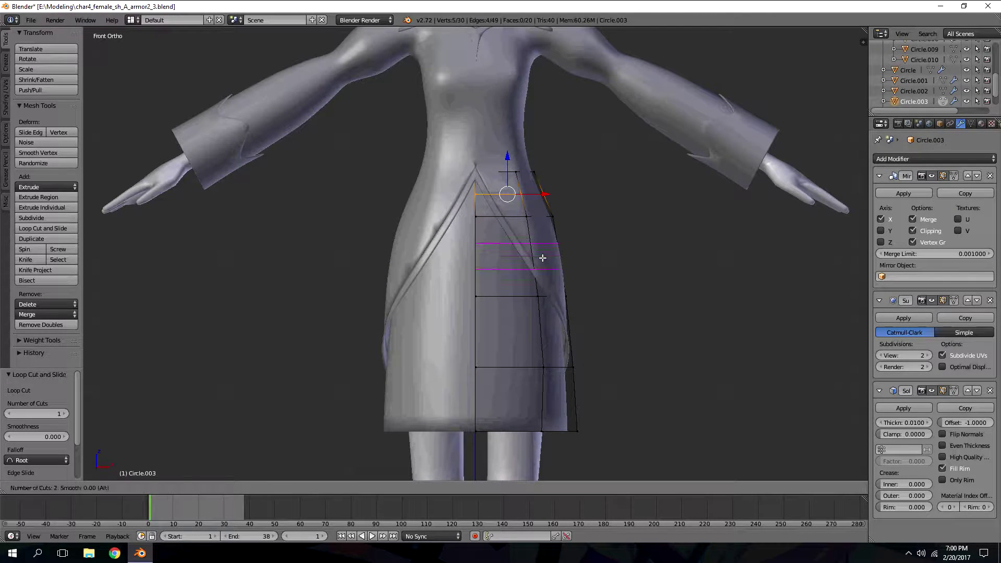
pyautogui.click(543, 259)
pyautogui.rightClick(546, 258)
pyautogui.hotkey('ctrl', 'r')
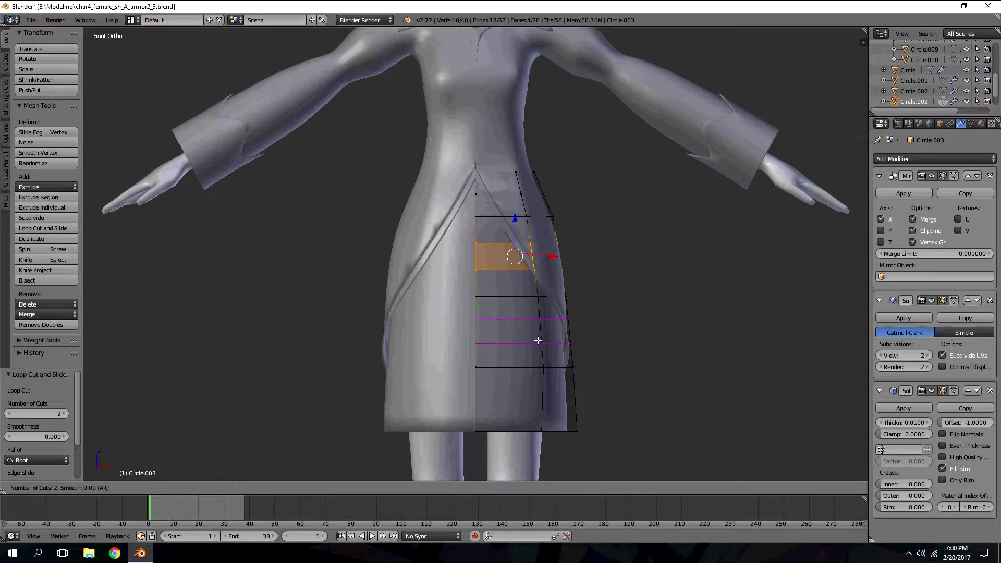
pyautogui.click(536, 338)
pyautogui.rightClick(542, 344)
# - Try two evenly spaced loop cuts in the skirt's hem band and undo them
pyautogui.hotkey('ctrl', 'r')
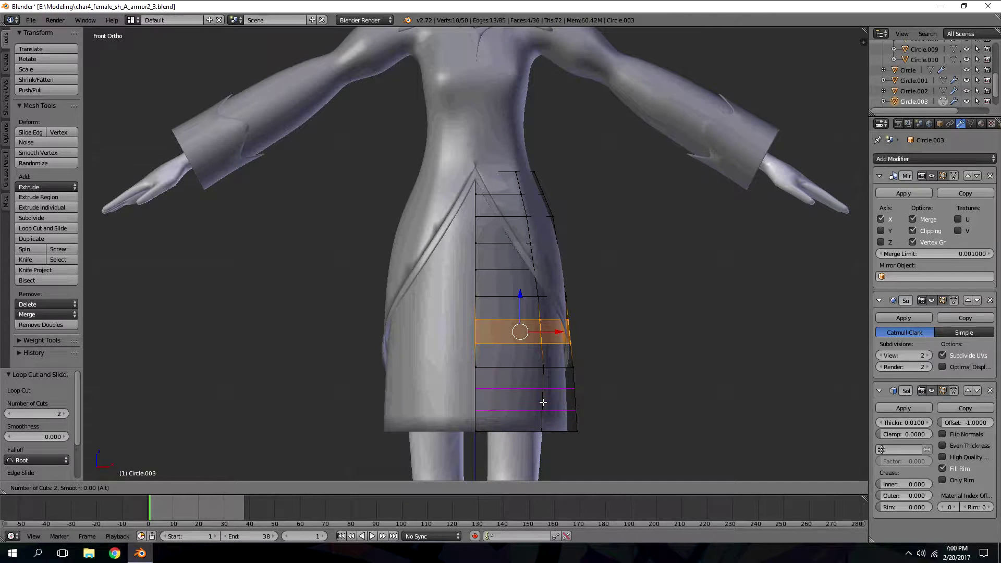
pyautogui.click(543, 402)
pyautogui.rightClick(543, 402)
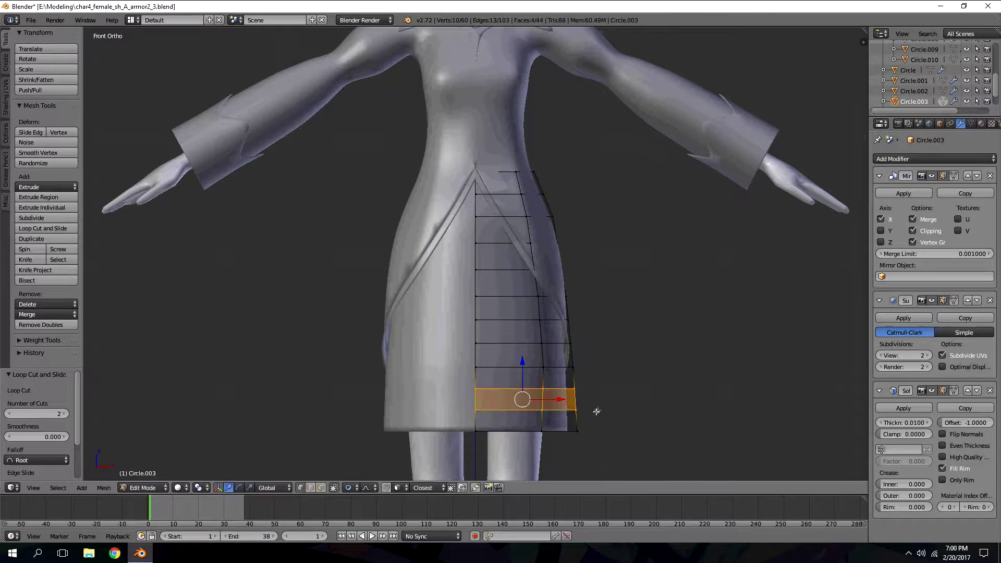
pyautogui.press('Tab')
pyautogui.press('a')
pyautogui.scroll(-2, 591, 262)
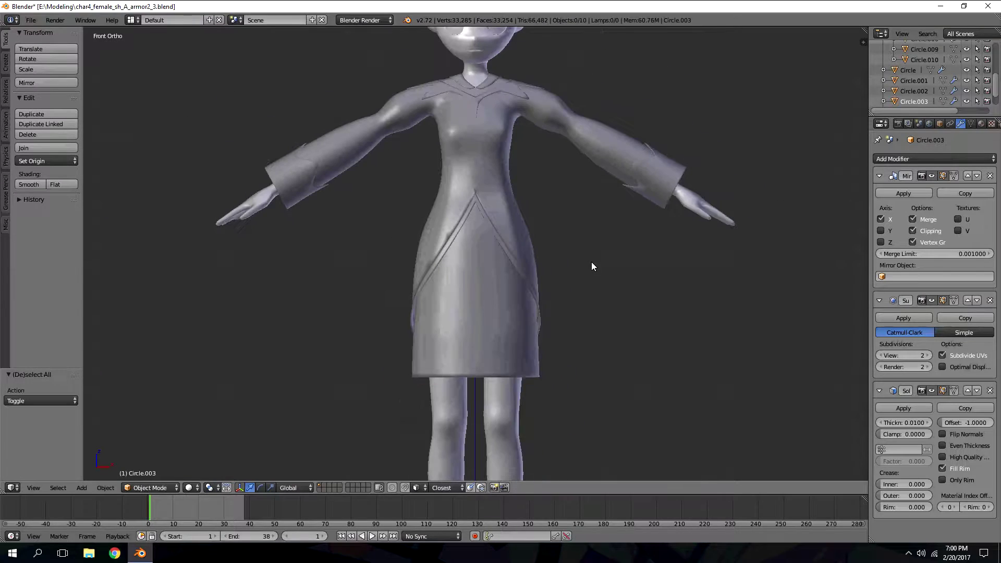
pyautogui.rightClick(527, 286)
pyautogui.press('Tab')
pyautogui.scroll(1, 526, 377)
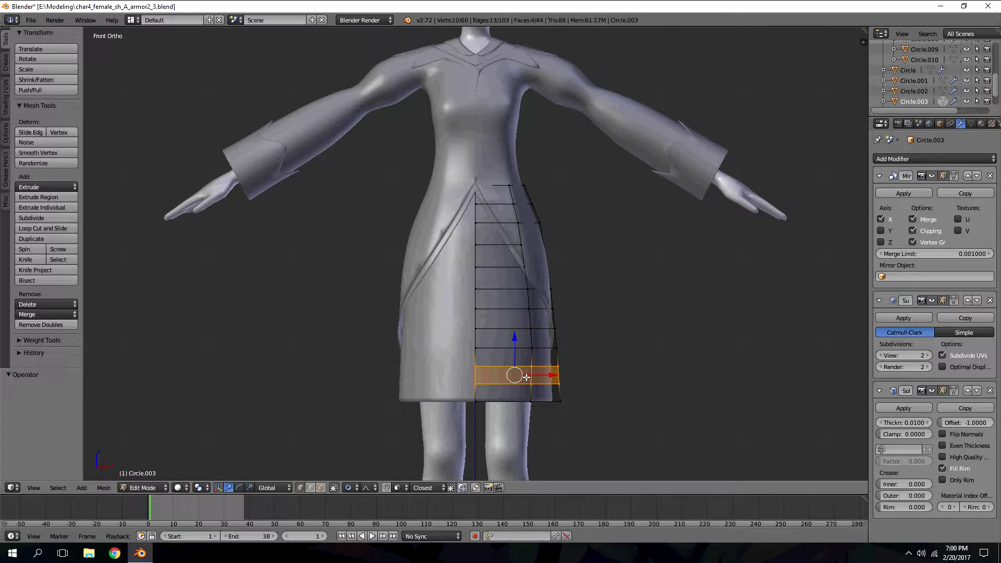
pyautogui.hotkey('ctrl', 'z')
# - Add two separate loop cuts to the hem band, sliding the first slightly upward and the second close to the hem edge
pyautogui.hotkey('ctrl', 'r')
pyautogui.click(522, 378)
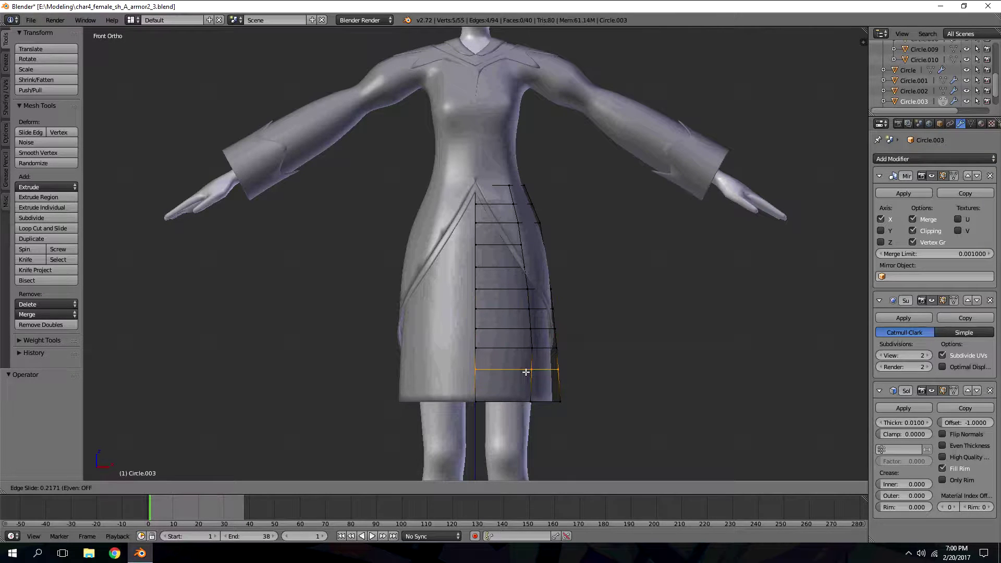
pyautogui.click(526, 372)
pyautogui.hotkey('ctrl', 'r')
pyautogui.click(521, 383)
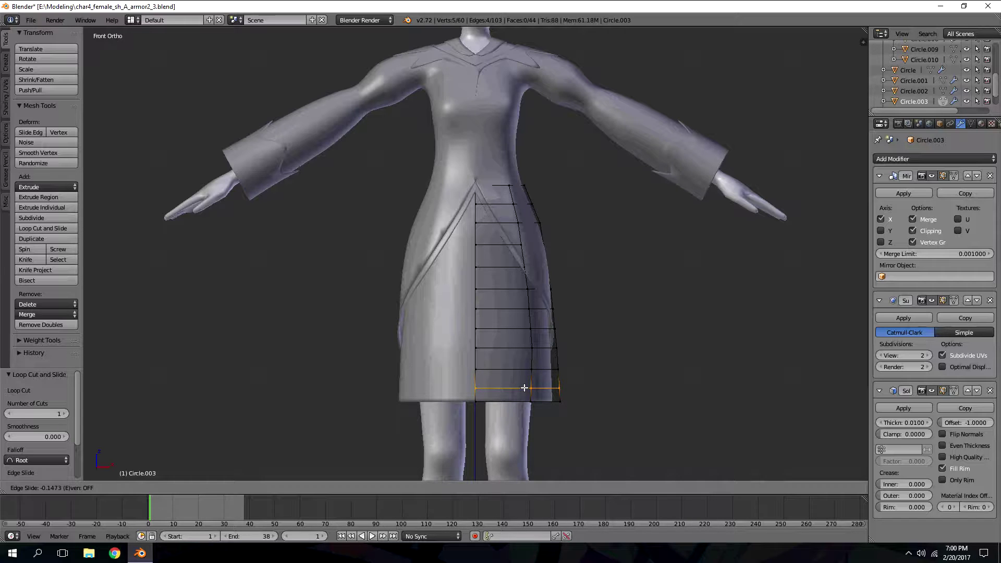
pyautogui.click(521, 392)
# - Examine the smoothed skirt and its fit under the coat from all sides of the figure
pyautogui.press('Tab')
pyautogui.press('a')
pyautogui.scroll(-3, 586, 258)
pyautogui.press('KP_6')
pyautogui.press('KP_6')
pyautogui.press('KP_6')
pyautogui.press('KP_6')
pyautogui.press('KP_6')
pyautogui.press('KP_6')
pyautogui.press('KP_6')
pyautogui.press('KP_6')
pyautogui.press('KP_6')
pyautogui.press('KP_6')
pyautogui.press('KP_6')
pyautogui.press('KP_6')
pyautogui.press('KP_6')
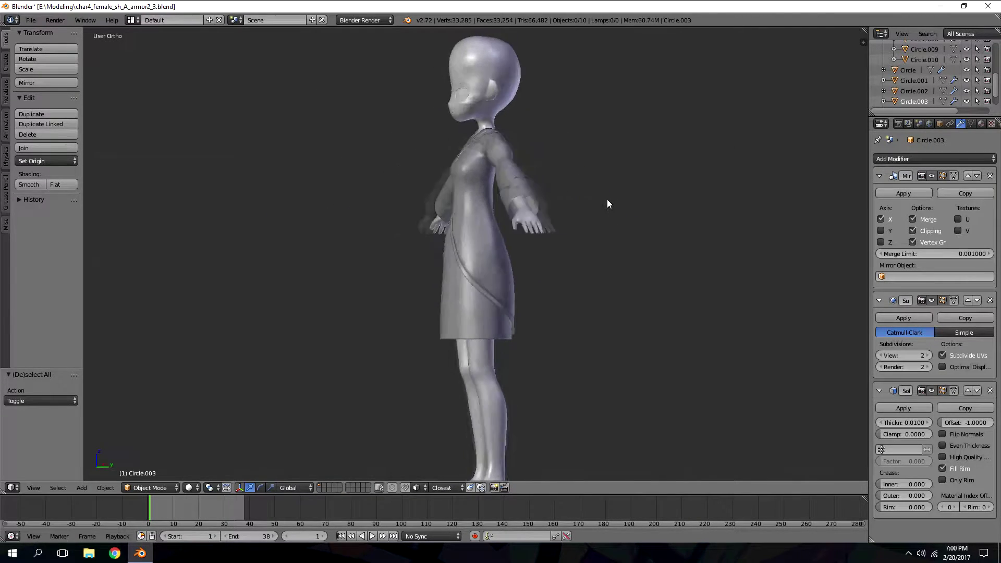
pyautogui.press('KP_6')
pyautogui.press('KP_6')
pyautogui.press('KP_6')
pyautogui.press('KP_6')
pyautogui.press('KP_6')
pyautogui.press('KP_6')
pyautogui.press('KP_6')
pyautogui.press('KP_6')
pyautogui.press('KP_6')
pyautogui.press('KP_6')
pyautogui.press('KP_6')
pyautogui.press('KP_6')
pyautogui.press('KP_6')
pyautogui.press('KP_6')
pyautogui.press('KP_6')
pyautogui.press('KP_6')
pyautogui.press('KP_6')
pyautogui.press('KP_6')
pyautogui.press('KP_6')
pyautogui.press('KP_6')
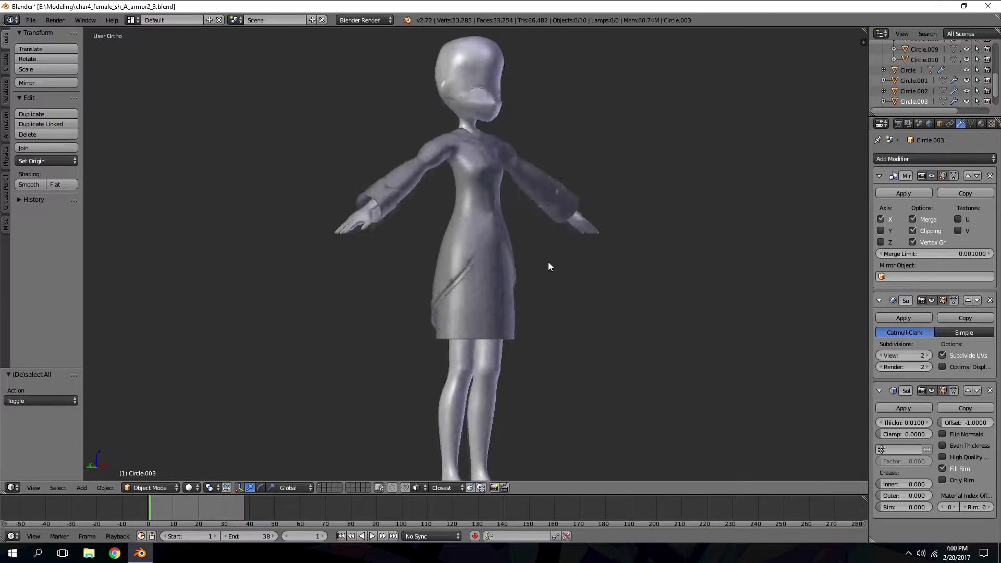
pyautogui.rightClick(481, 243)
pyautogui.press('Tab')
pyautogui.scroll(1, 487, 230)
pyautogui.scroll(5, 487, 231)
pyautogui.press('KP_4')
pyautogui.press('KP_4')
pyautogui.press('KP_4')
pyautogui.press('KP_8')
pyautogui.rightClick(532, 192)
pyautogui.rightClick(554, 228)
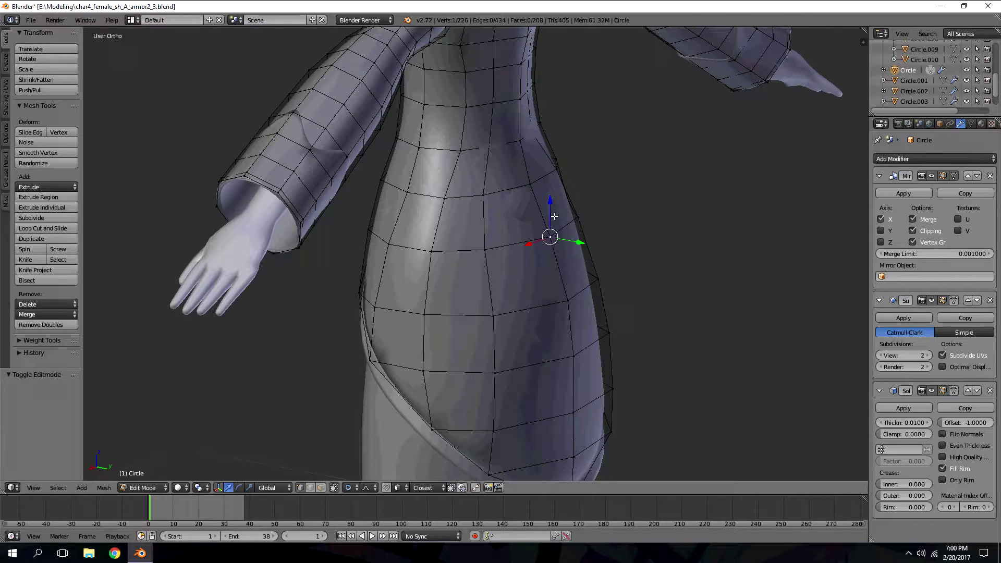
pyautogui.rightClick(529, 187)
pyautogui.press('Tab')
# - Disable proportional editing and move the skirt vertex poking through the coat at the rear hip -0.043 along Y
pyautogui.rightClick(395, 454)
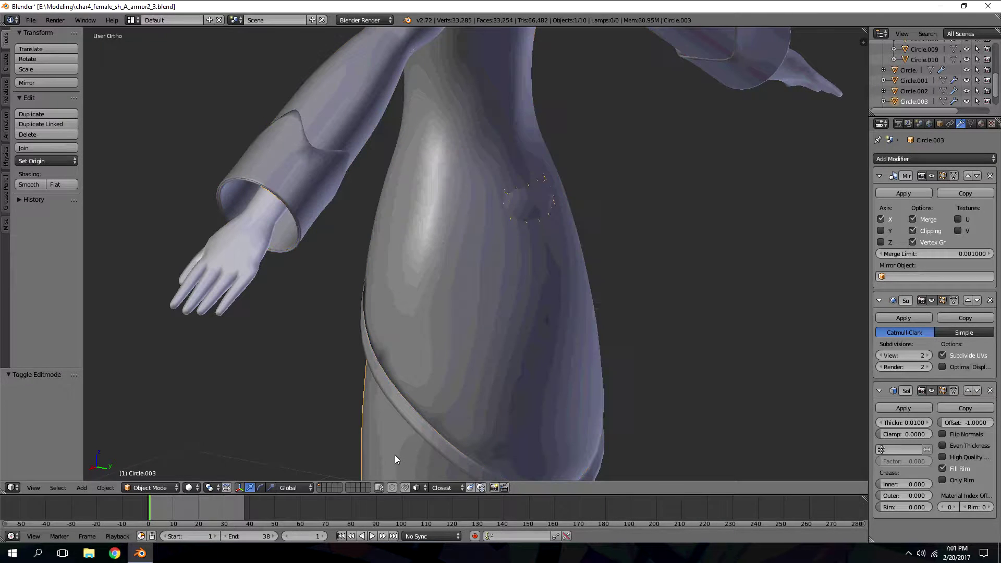
pyautogui.press('Tab')
pyautogui.rightClick(537, 213)
pyautogui.press('g')
pyautogui.press('y')
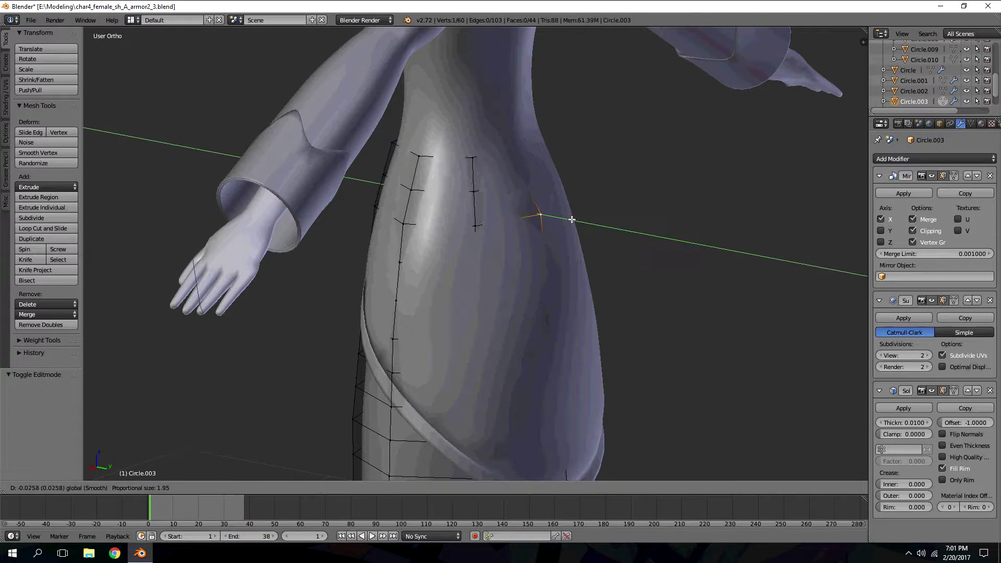
pyautogui.click(570, 218)
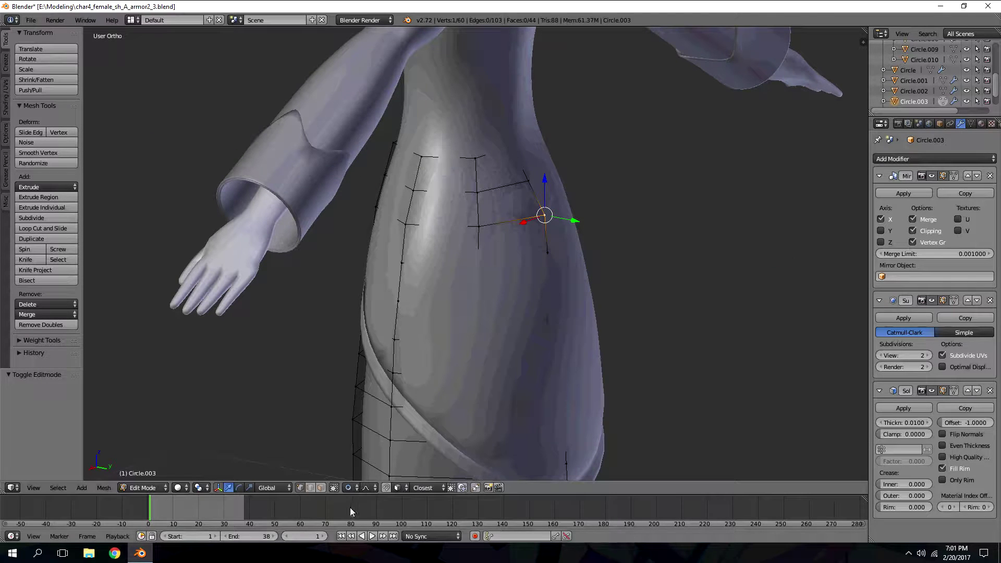
pyautogui.click(349, 487)
pyautogui.click(365, 475)
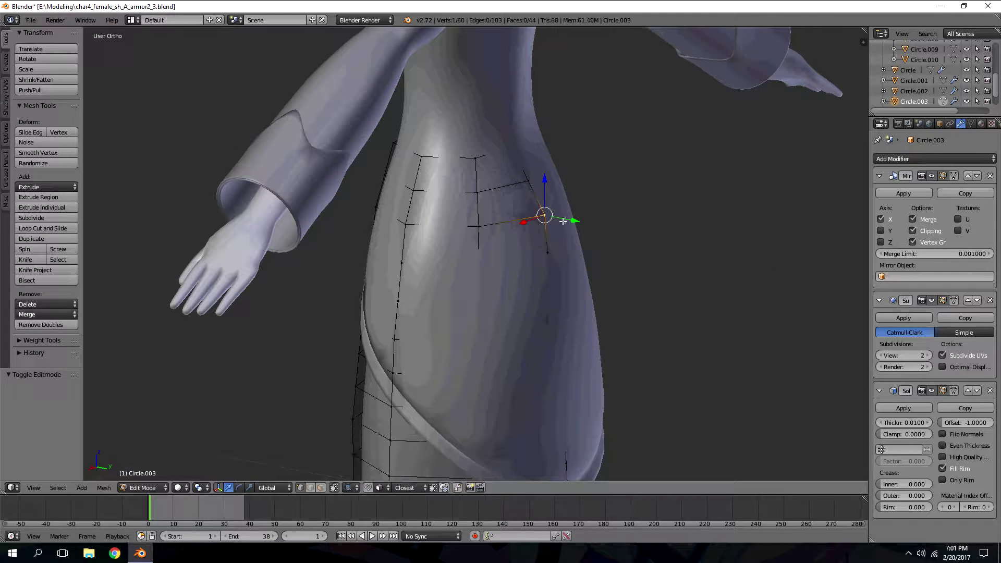
pyautogui.press('g')
pyautogui.press('y')
pyautogui.click(568, 219)
pyautogui.rightClick(531, 182)
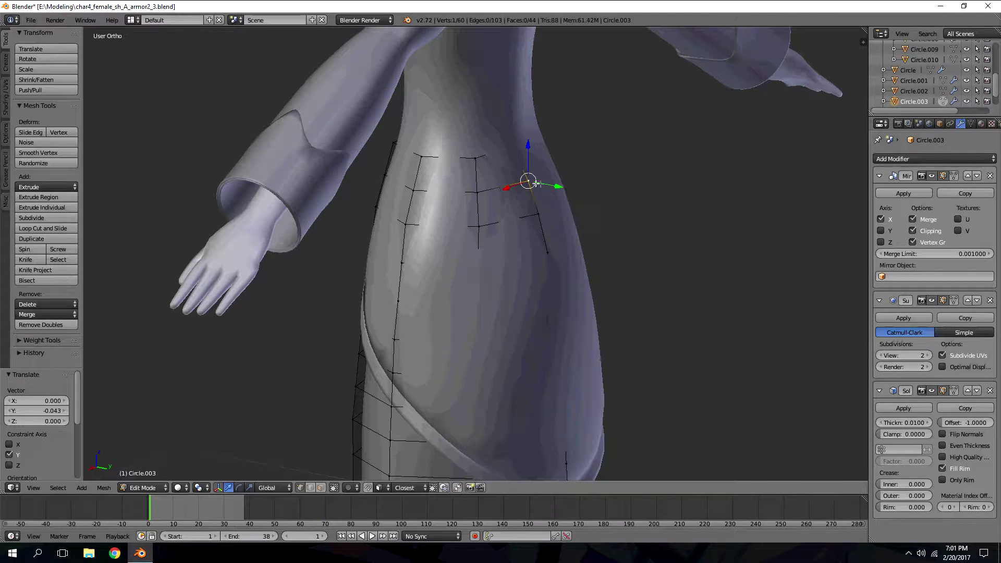
pyautogui.press('g')
pyautogui.press('y')
pyautogui.rightClick(555, 184)
# - Leave mesh editing, then select the coat, its hem strip, the skirt and the collar pieces and hide them
pyautogui.press('Tab')
pyautogui.press('a')
pyautogui.scroll(-8, 540, 219)
pyautogui.press('KP_1')
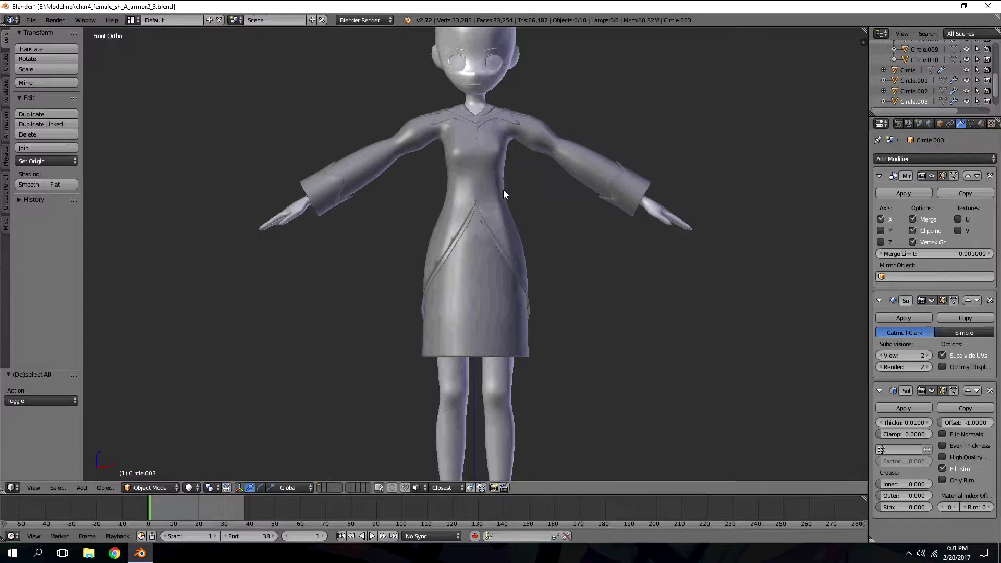
pyautogui.moveTo(503, 191); pyautogui.dragTo(517, 218, button='middle')
pyautogui.press('KP_1')
pyautogui.rightClick(474, 256)
pyautogui.keyDown('shift'); pyautogui.rightClick(471, 189); pyautogui.keyUp('shift')
pyautogui.keyDown('shift'); pyautogui.rightClick(469, 221); pyautogui.keyUp('shift')
pyautogui.keyDown('shift'); pyautogui.rightClick(484, 113); pyautogui.keyUp('shift')
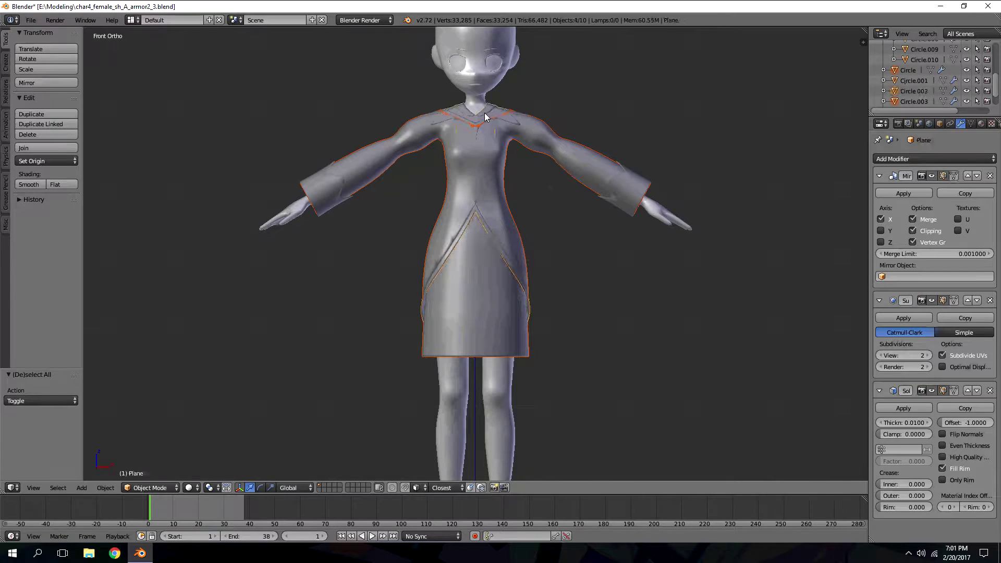
pyautogui.scroll(4, 483, 114)
pyautogui.keyDown('shift'); pyautogui.rightClick(486, 176); pyautogui.keyUp('shift')
pyautogui.scroll(-4, 486, 176)
pyautogui.keyDown('shift'); pyautogui.scroll(-3, 502, 158); pyautogui.keyUp('shift')
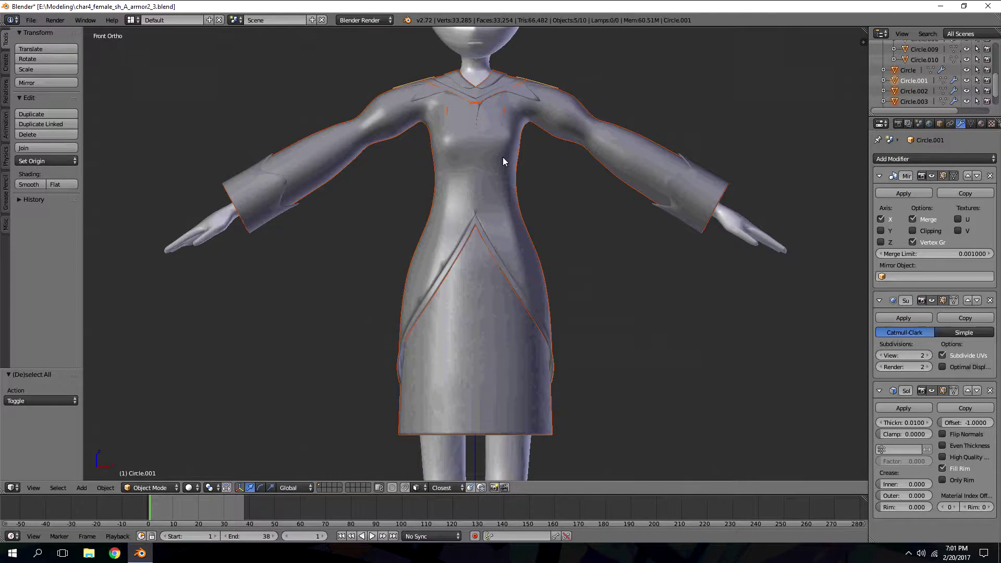
pyautogui.press('h')
# - Edit the body mesh and select the edge loops around the hips and both leg openings
pyautogui.rightClick(462, 273)
pyautogui.press('Tab')
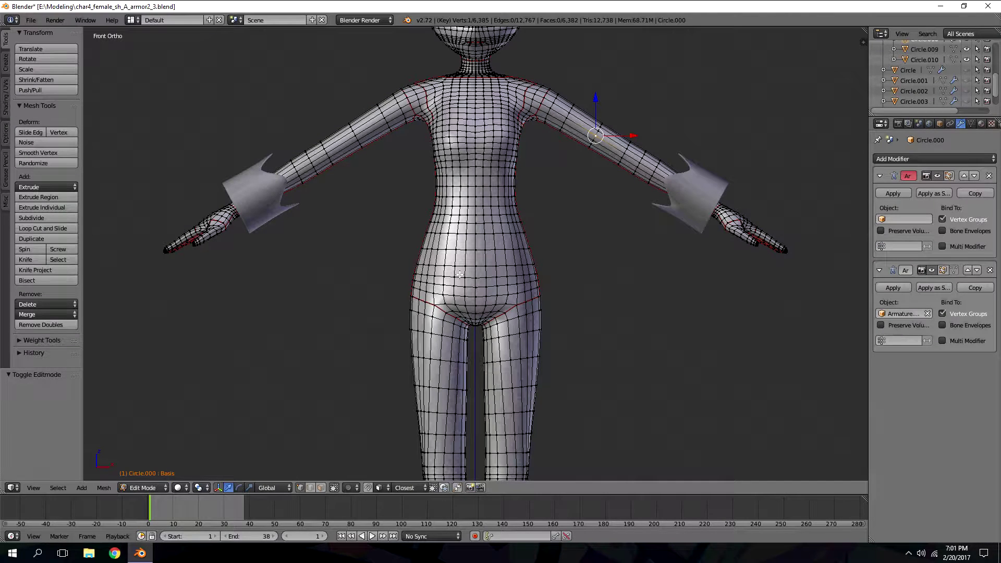
pyautogui.keyDown('alt'); pyautogui.rightClick(453, 277); pyautogui.keyUp('alt')
pyautogui.keyDown('alt'); pyautogui.keyDown('shift'); pyautogui.rightClick(431, 303); pyautogui.keyUp('shift'); pyautogui.keyUp('alt')
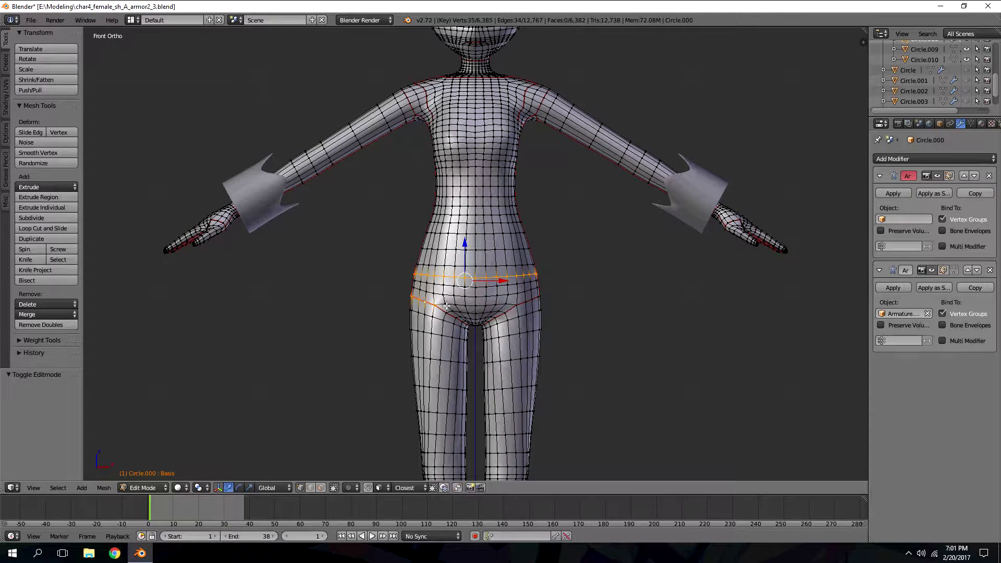
pyautogui.keyDown('alt'); pyautogui.keyDown('shift'); pyautogui.rightClick(508, 311); pyautogui.keyUp('shift'); pyautogui.keyUp('alt')
pyautogui.keyDown('alt'); pyautogui.keyDown('shift'); pyautogui.rightClick(536, 297); pyautogui.keyUp('shift'); pyautogui.keyUp('alt')
pyautogui.moveTo(565, 289); pyautogui.dragTo(497, 315, button='middle')
pyautogui.keyDown('shift'); pyautogui.rightClick(506, 315); pyautogui.keyUp('shift')
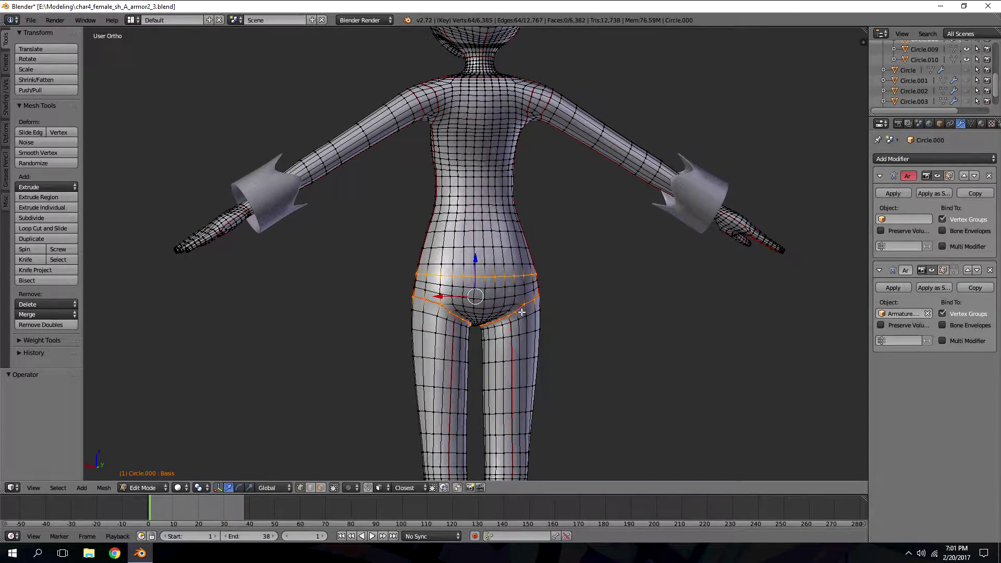
pyautogui.press('KP_6')
pyautogui.press('KP_6')
pyautogui.press('KP_6')
pyautogui.press('KP_6')
pyautogui.press('KP_6')
pyautogui.press('KP_6')
pyautogui.press('KP_6')
pyautogui.press('KP_6')
pyautogui.press('KP_6')
pyautogui.press('KP_6')
pyautogui.press('KP_6')
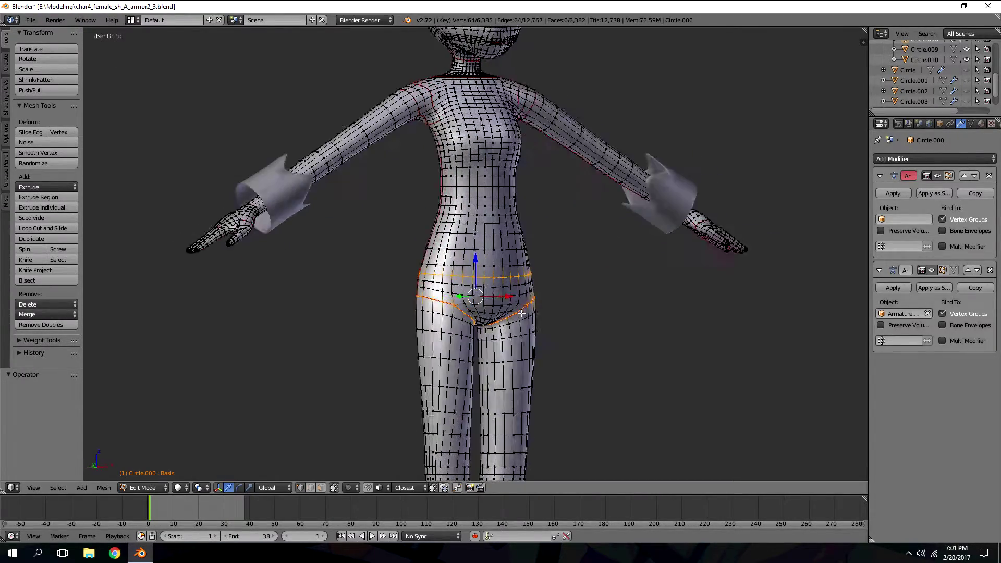
# - Extend the selection to all front and back faces between the hip loop and the leg openings
pyautogui.press('KP_1')
pyautogui.press('z')
pyautogui.scroll(3, 414, 250)
pyautogui.press('c')
pyautogui.moveTo(364, 297)
pyautogui.mouseDown()
pyautogui.moveTo(412, 313)
pyautogui.moveTo(521, 313)
pyautogui.moveTo(589, 300)
pyautogui.moveTo(511, 330)
pyautogui.moveTo(477, 366)
pyautogui.moveTo(415, 334)
pyautogui.moveTo(488, 368)
pyautogui.moveTo(524, 346)
pyautogui.mouseUp()
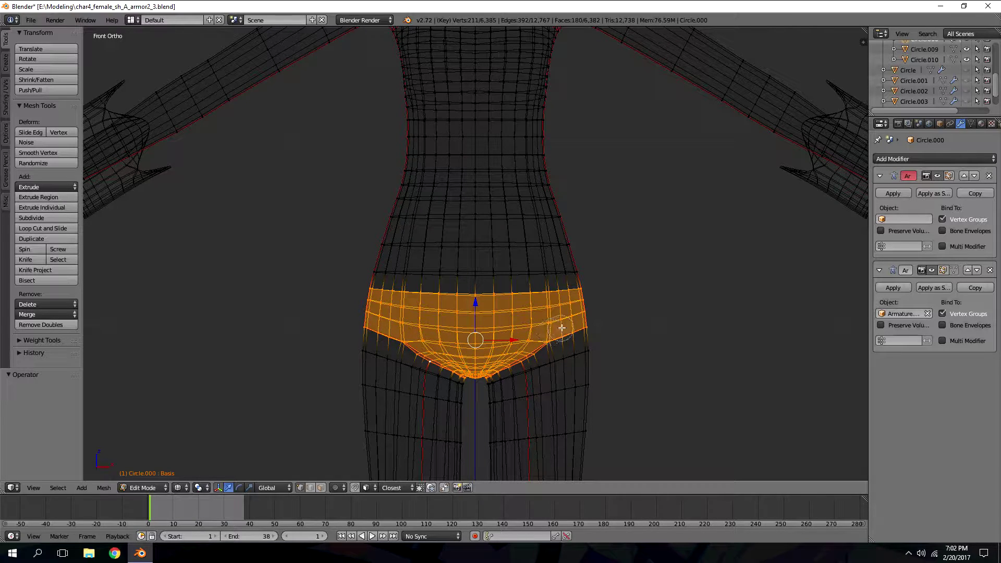
pyautogui.press('Escape')
# - Duplicate the selected pelvis faces in place and separate the copy into its own object
pyautogui.scroll(-2, 591, 243)
pyautogui.scroll(-3, 590, 243)
pyautogui.press('z')
pyautogui.hotkey('shift', 'd')
pyautogui.rightClick(602, 239)
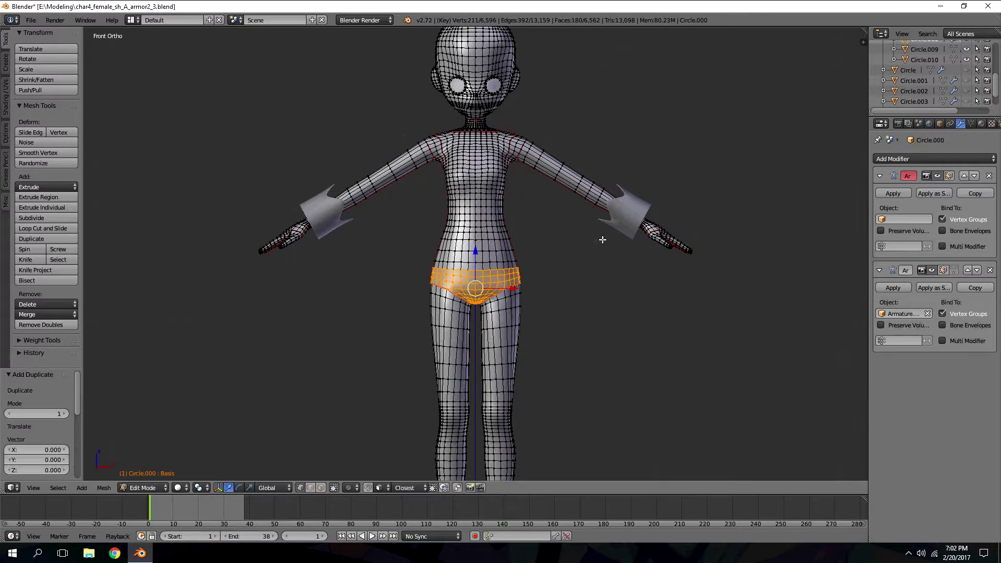
pyautogui.press('p')
pyautogui.click(601, 239)
pyautogui.press('Tab')
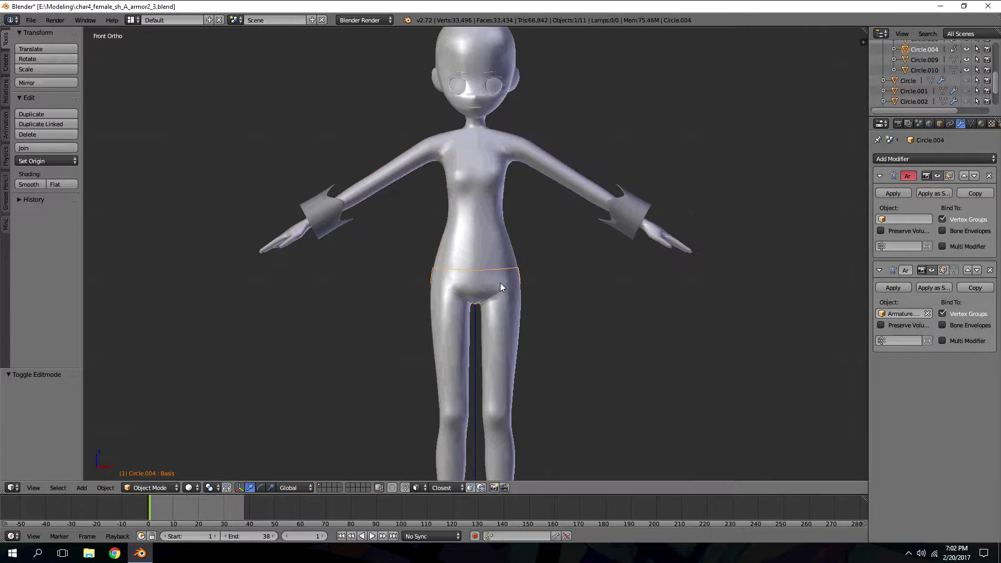
# - Add a Solidify modifier to the separated pelvis piece, keeping the other outfit pieces hidden
pyautogui.hotkey('alt', 'h')
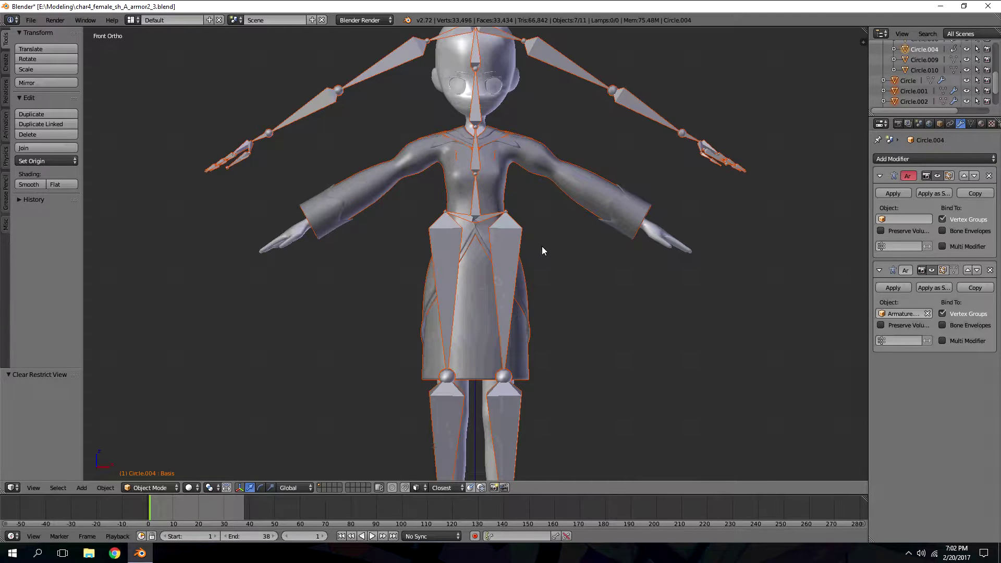
pyautogui.press('h')
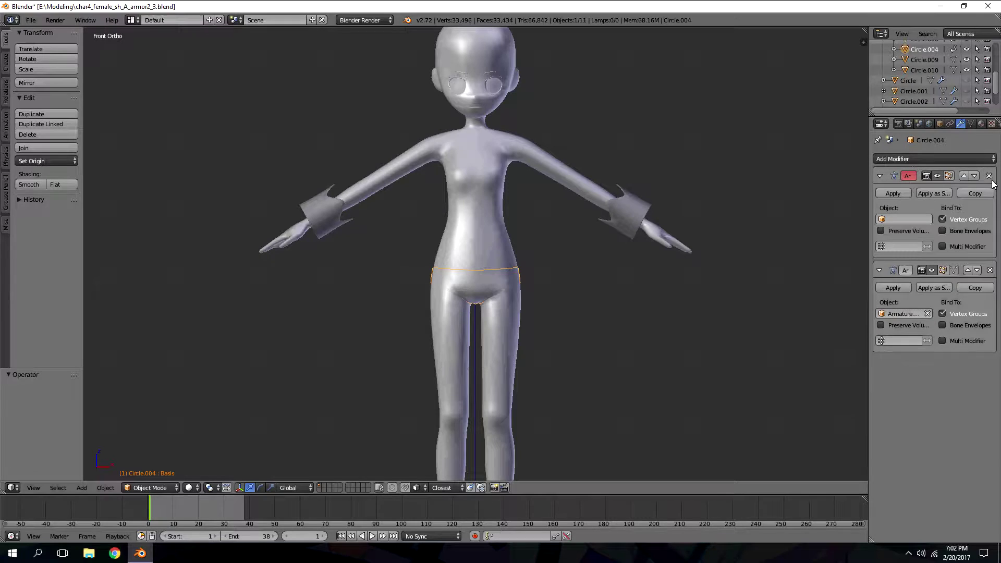
pyautogui.click(942, 159)
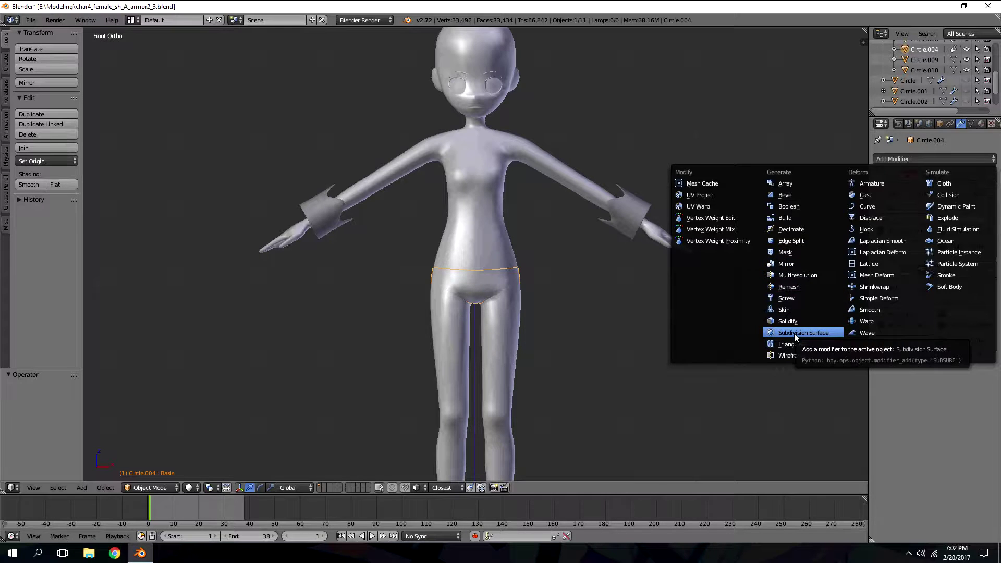
pyautogui.click(796, 320)
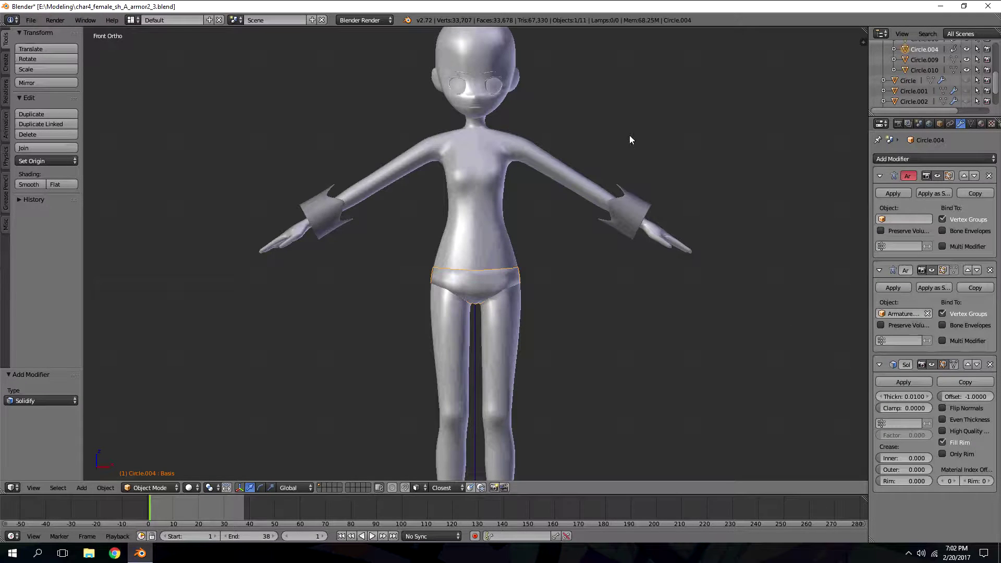
# - Set the Solidify modifier's offset to 0 on the separated pelvis piece and check its thickness around the hips
pyautogui.scroll(7, 539, 207)
pyautogui.press('KP_6')
pyautogui.press('KP_6')
pyautogui.press('KP_6')
pyautogui.press('KP_6')
pyautogui.press('KP_6')
pyautogui.press('KP_6')
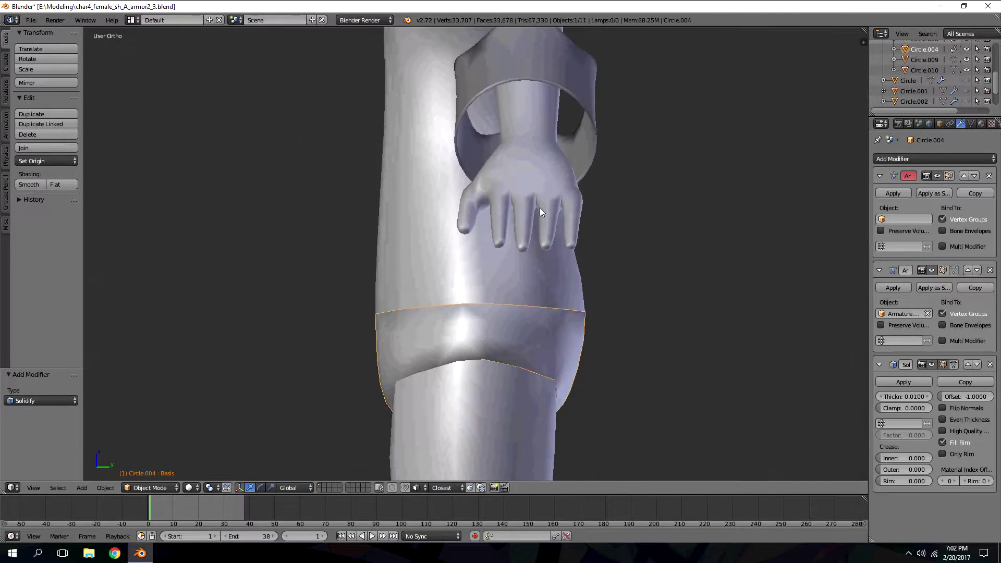
pyautogui.press('KP_1')
pyautogui.scroll(-5, 539, 207)
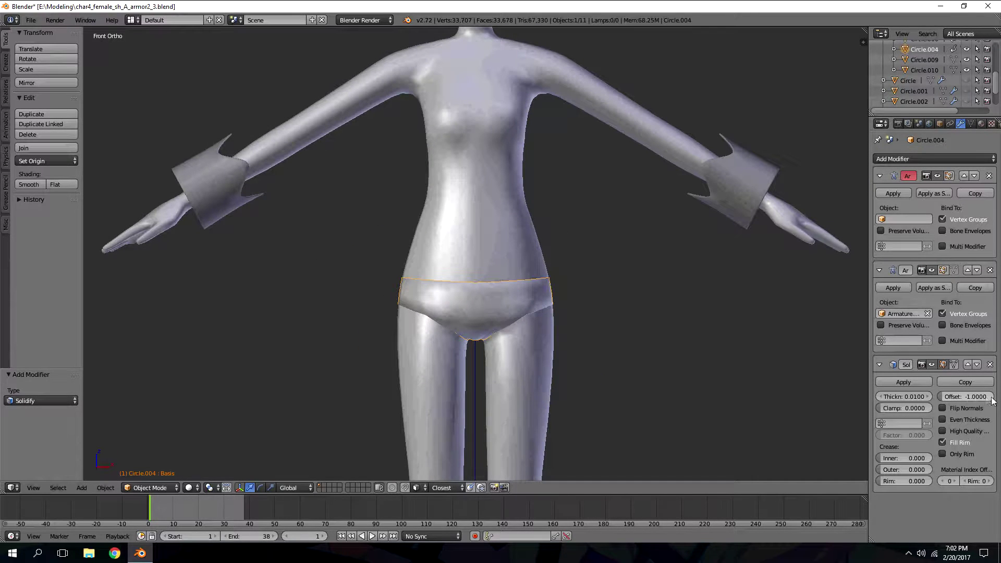
pyautogui.click(967, 398)
pyautogui.write('0')
pyautogui.press('Return')
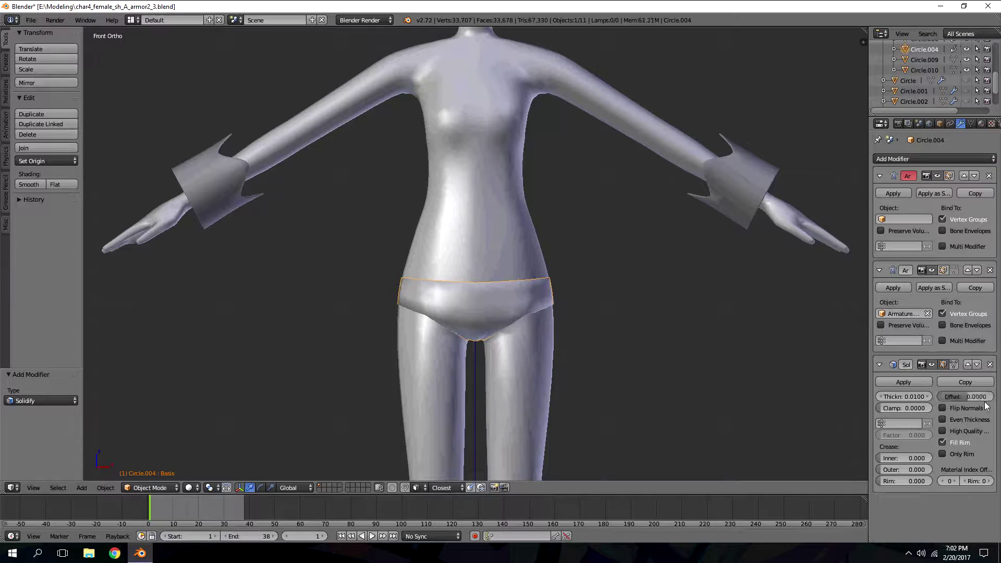
pyautogui.moveTo(711, 64); pyautogui.dragTo(573, 85, button='middle')
pyautogui.press('KP_1')
# - Deselect the pelvis piece, unhide all hidden objects and hide the armature again
pyautogui.press('Tab')
pyautogui.press('Tab')
pyautogui.press('a')
pyautogui.scroll(-3, 547, 119)
pyautogui.scroll(1, 548, 119)
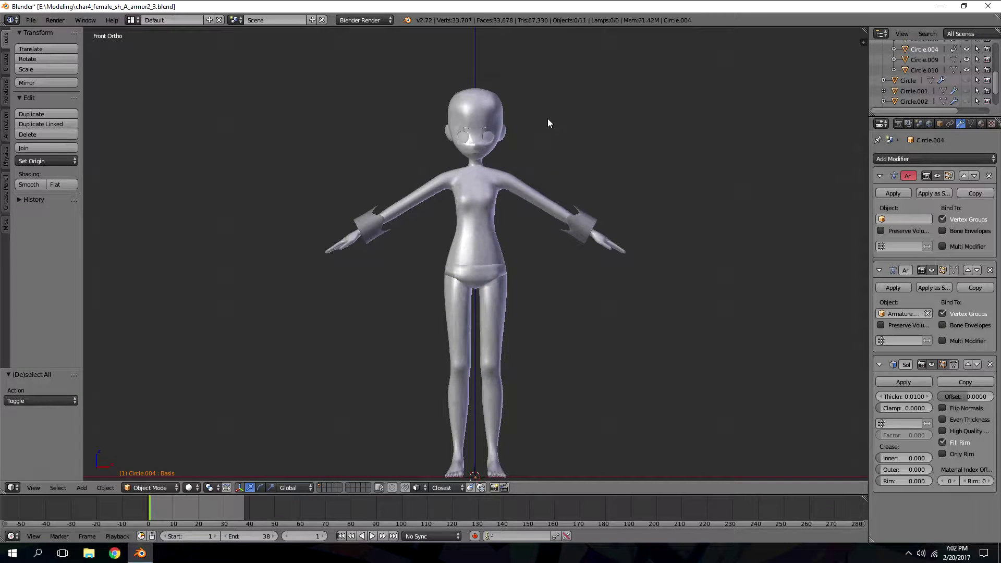
pyautogui.hotkey('alt', 'h')
pyautogui.rightClick(495, 169)
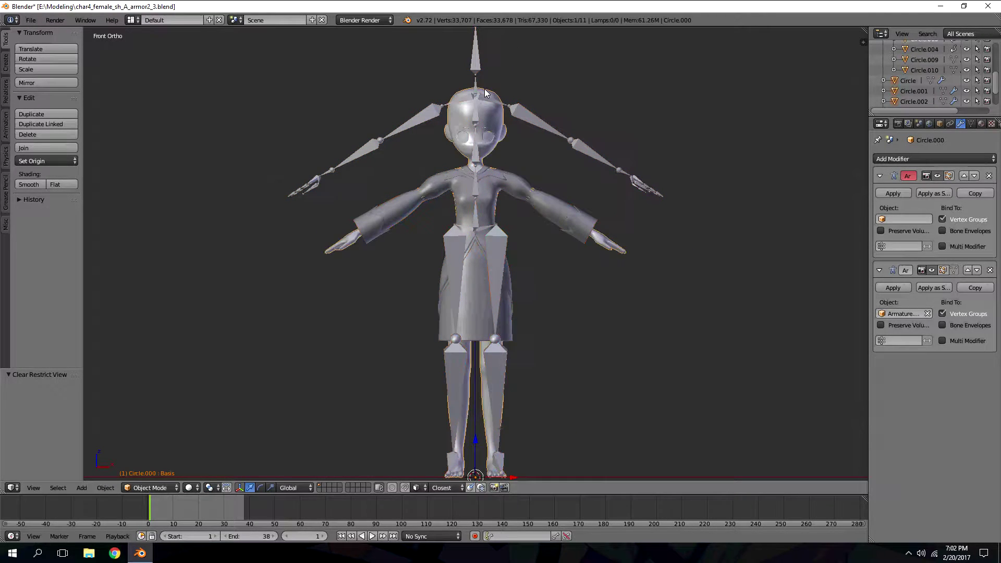
pyautogui.rightClick(481, 55)
pyautogui.press('h')
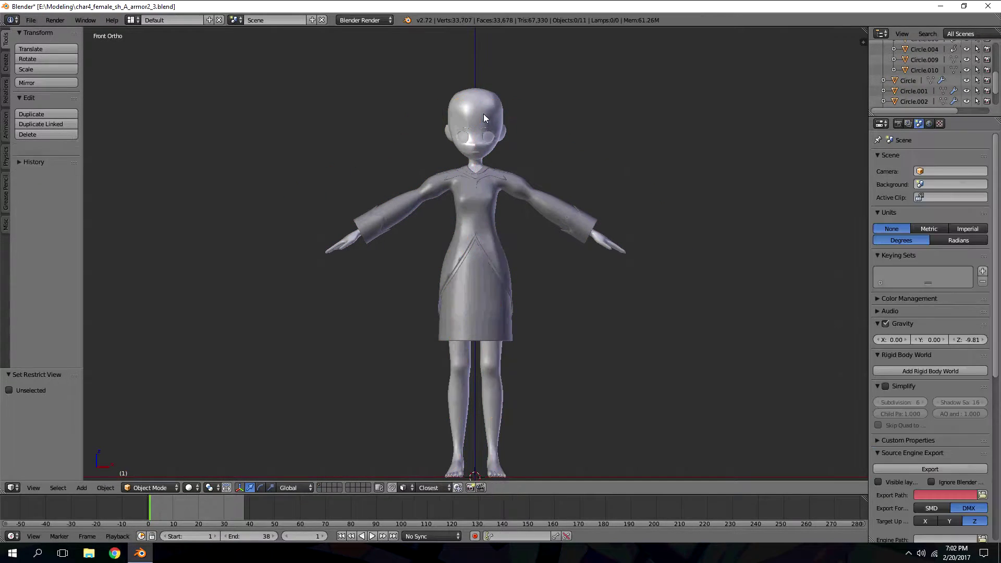
# - Examine the full outfit on the character from the front, from head to feet
pyautogui.scroll(1, 511, 129)
pyautogui.keyDown('shift'); pyautogui.scroll(-4, 512, 130); pyautogui.keyUp('shift')
pyautogui.keyDown('shift'); pyautogui.scroll(1, 512, 129); pyautogui.keyUp('shift')
pyautogui.scroll(-1, 511, 129)
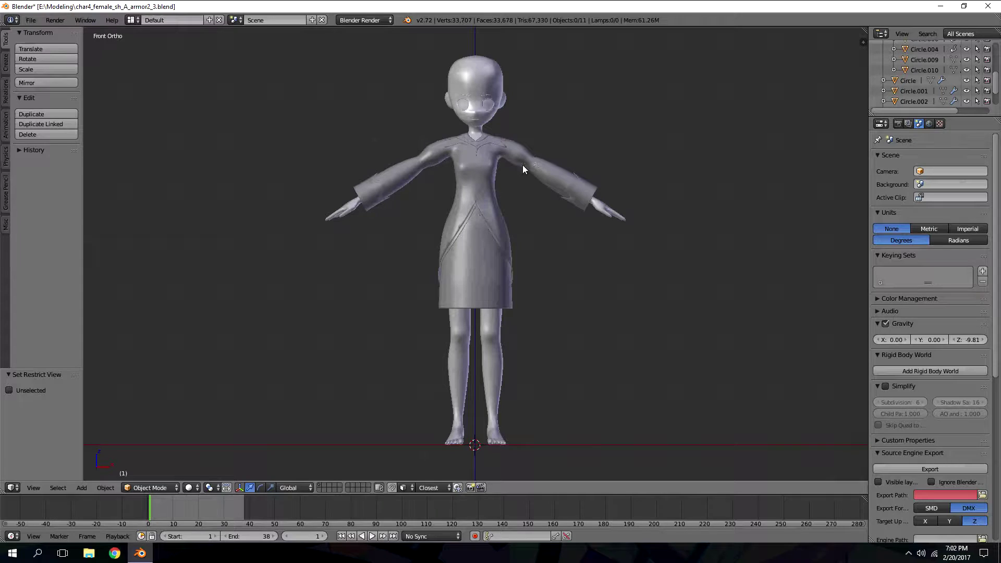
pyautogui.keyDown('shift'); pyautogui.scroll(7, 492, 141); pyautogui.keyUp('shift')
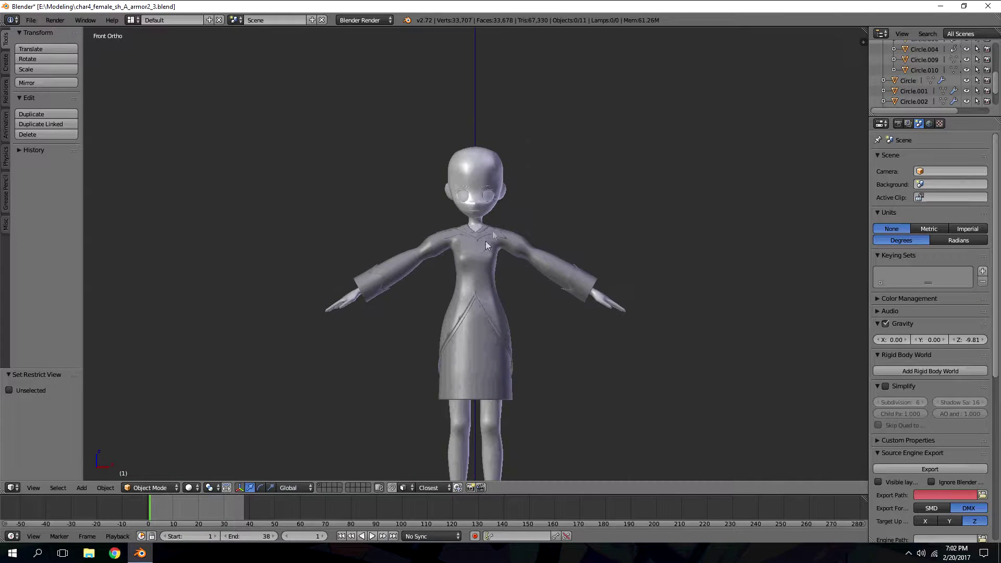
pyautogui.keyDown('shift'); pyautogui.scroll(-6, 494, 227); pyautogui.keyUp('shift')
pyautogui.keyDown('shift'); pyautogui.scroll(-2, 493, 222); pyautogui.keyUp('shift')
pyautogui.keyDown('shift'); pyautogui.scroll(2, 469, 204); pyautogui.keyUp('shift')
pyautogui.keyDown('shift'); pyautogui.scroll(-1, 162, 134); pyautogui.keyUp('shift')
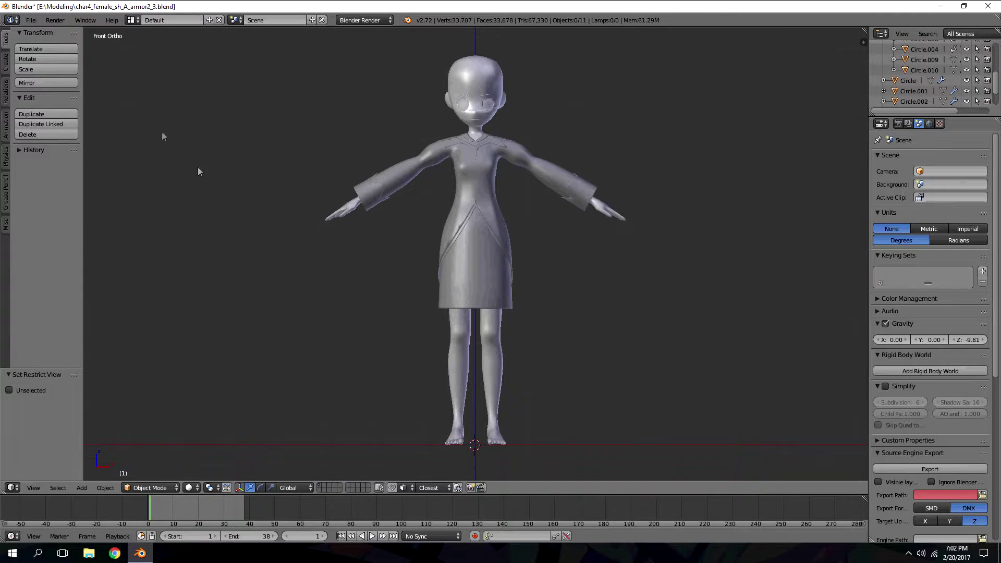
# - Save the project as a new version named char4_female_sh_A_armor2_4.blend in the Modeling folder
pyautogui.click(31, 19)
pyautogui.click(51, 110)
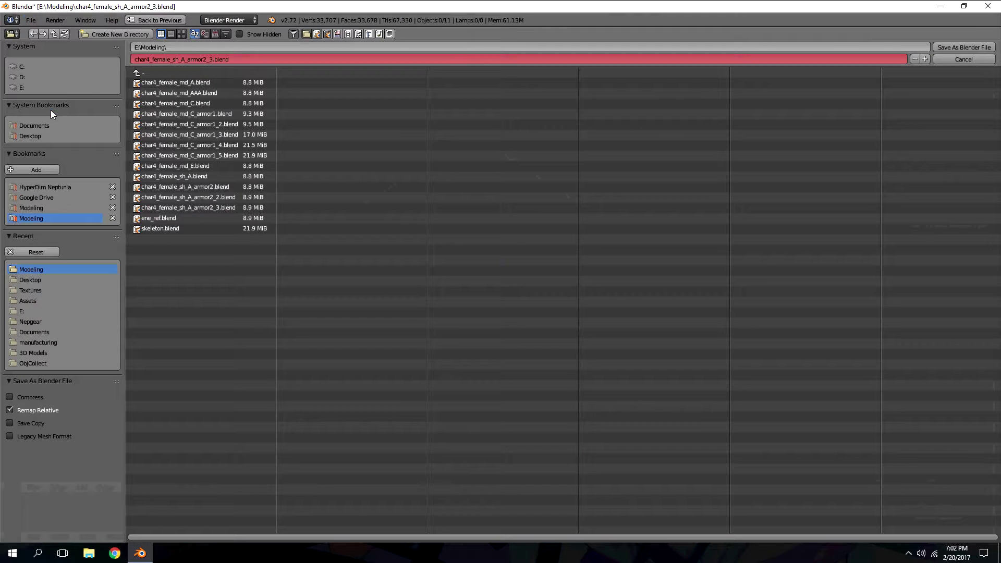
pyautogui.click(214, 59)
pyautogui.click(214, 59)
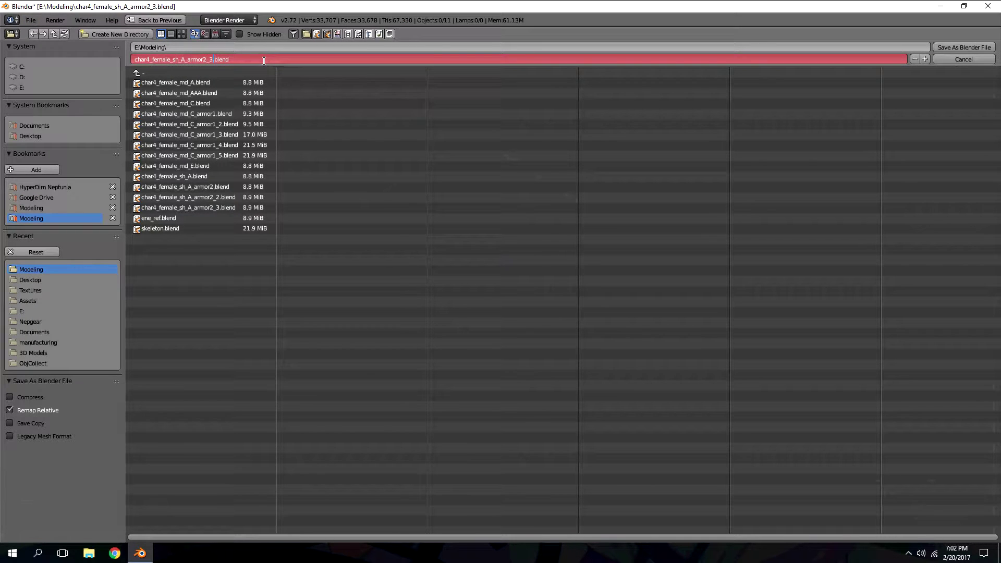
pyautogui.write('4')
pyautogui.press('Return')
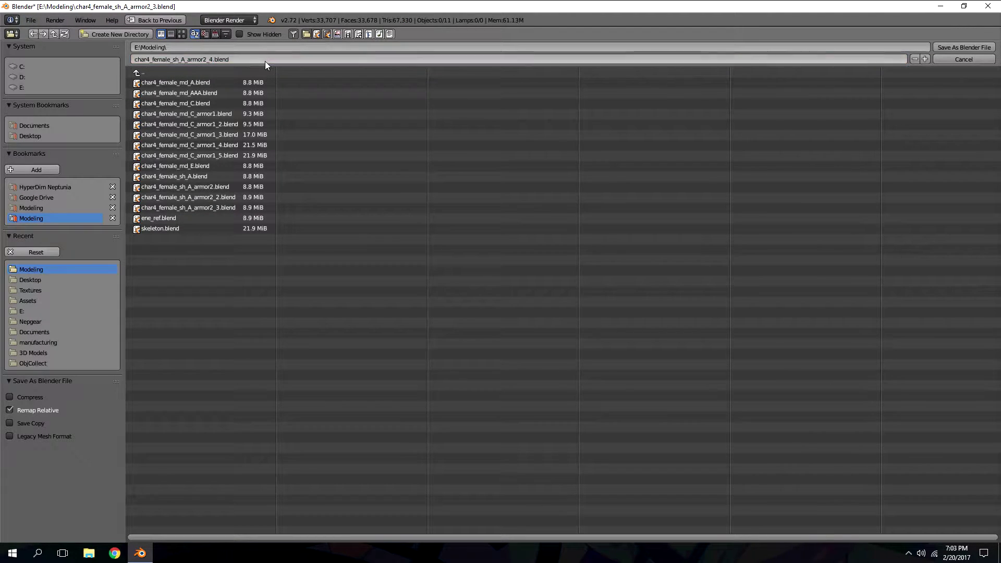
# - Open the long-sleeved coat for mesh editing and enable proportional editing
pyautogui.scroll(2, 384, 117)
pyautogui.rightClick(422, 265)
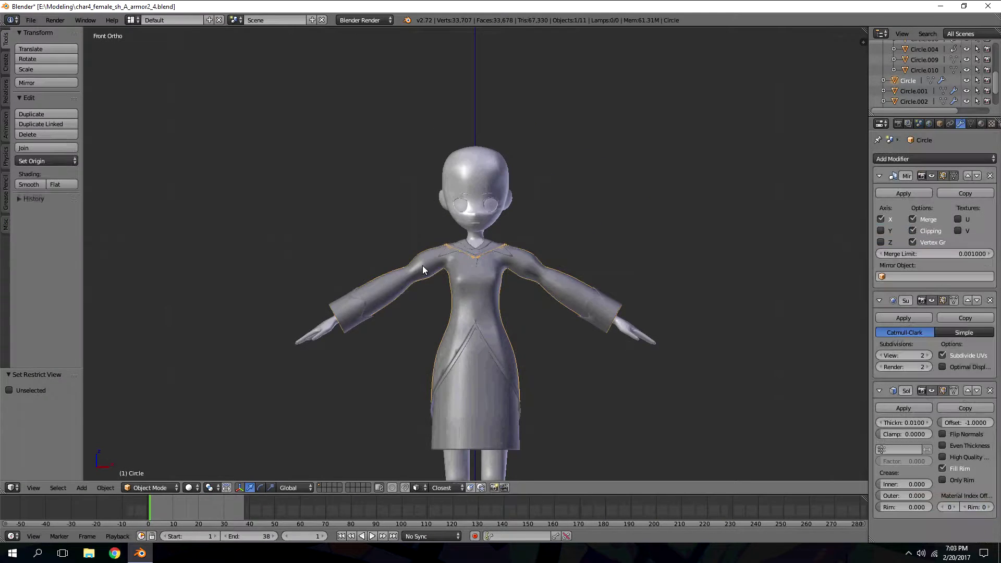
pyautogui.scroll(4, 425, 274)
pyautogui.press('Tab')
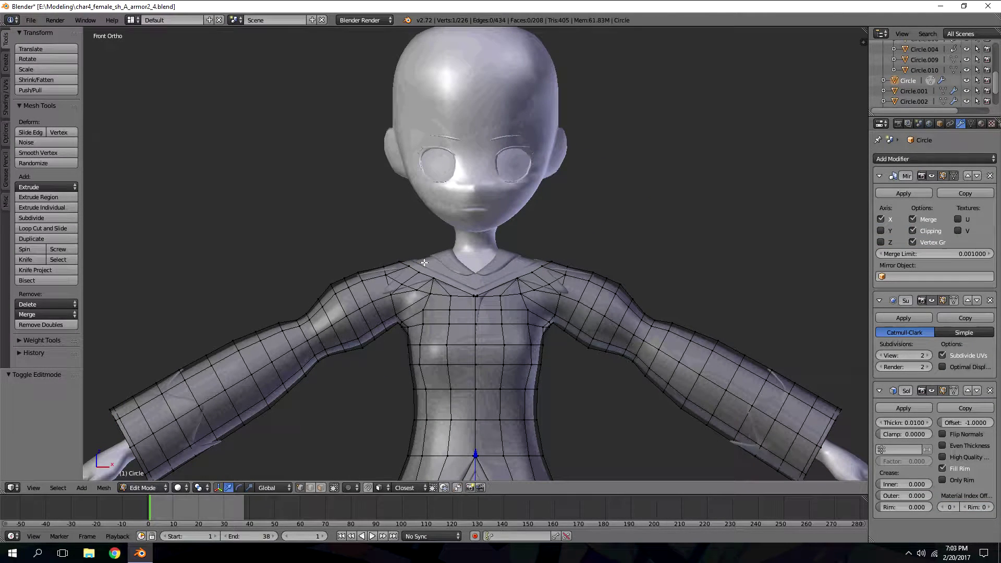
pyautogui.click(358, 487)
pyautogui.click(373, 439)
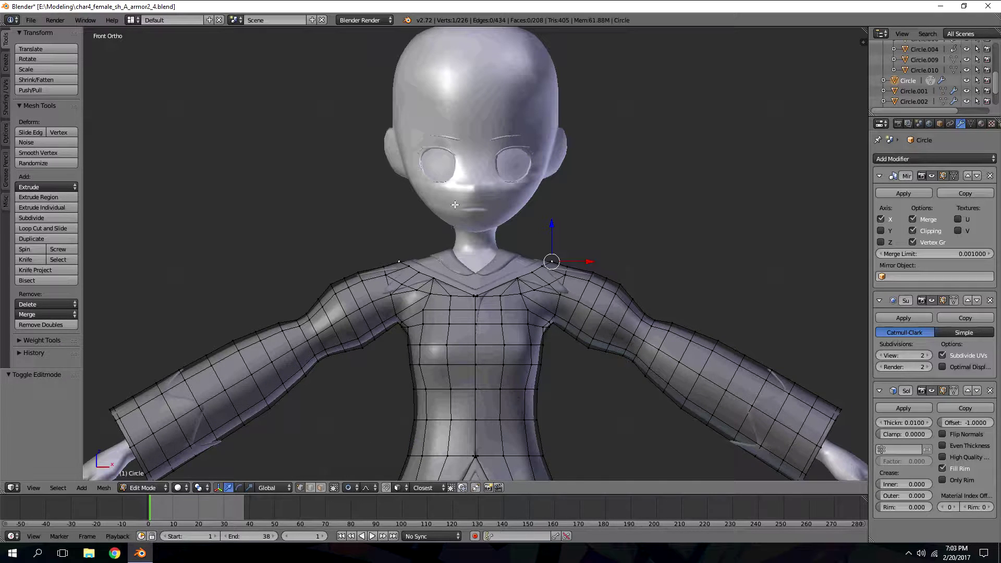
# - Try to move the coat's shoulder vertex about 0.24 outward and 0.06 up with proportional size 0.56, and undo it
pyautogui.press('g')
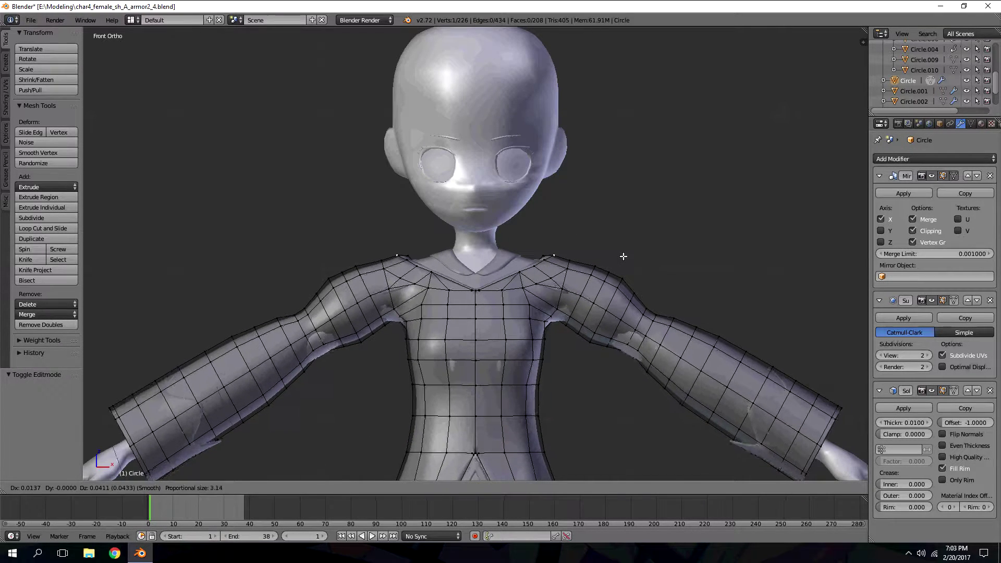
pyautogui.scroll(12, 622, 256)
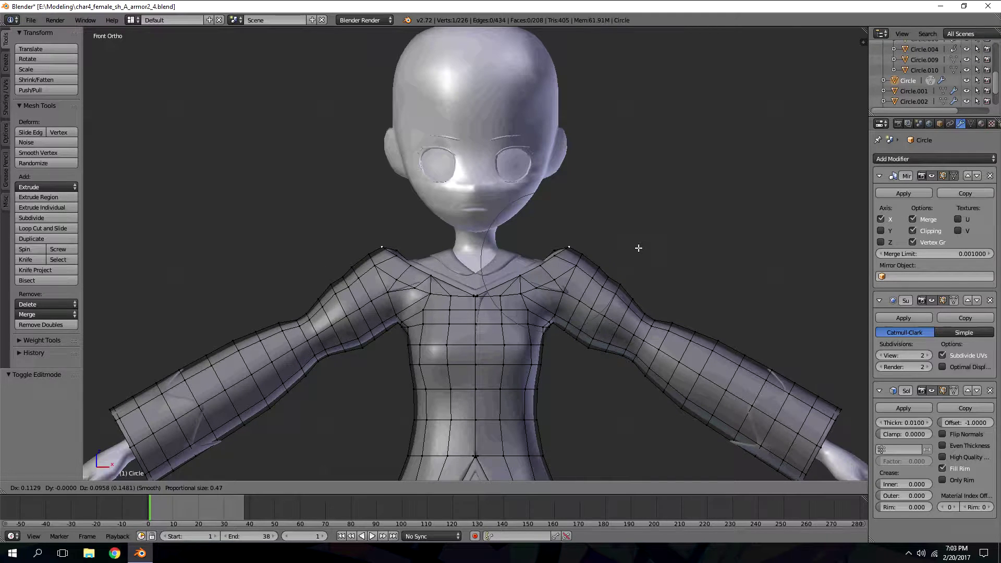
pyautogui.scroll(-2, 641, 246)
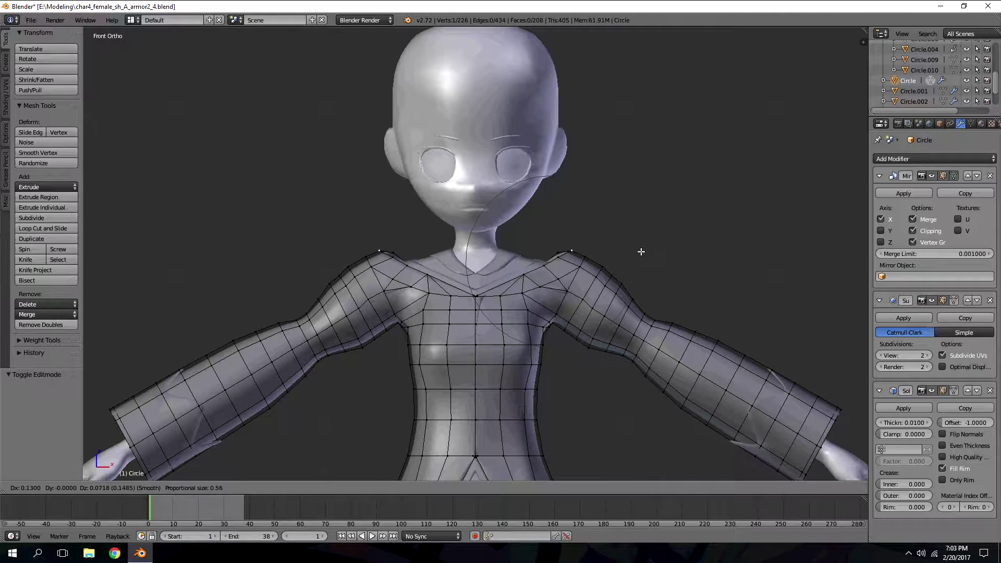
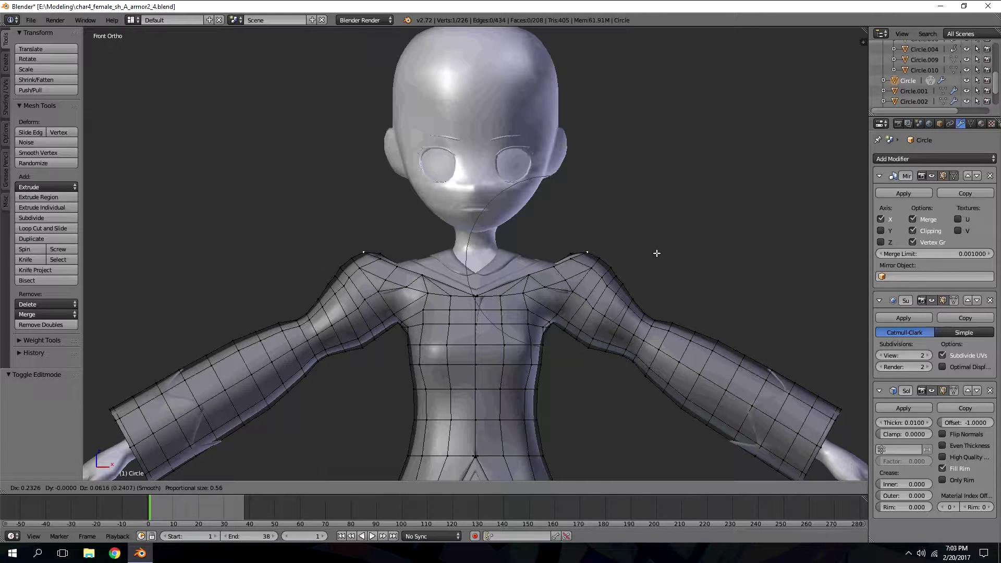
pyautogui.click(656, 253)
pyautogui.moveTo(657, 253); pyautogui.dragTo(645, 143, button='middle')
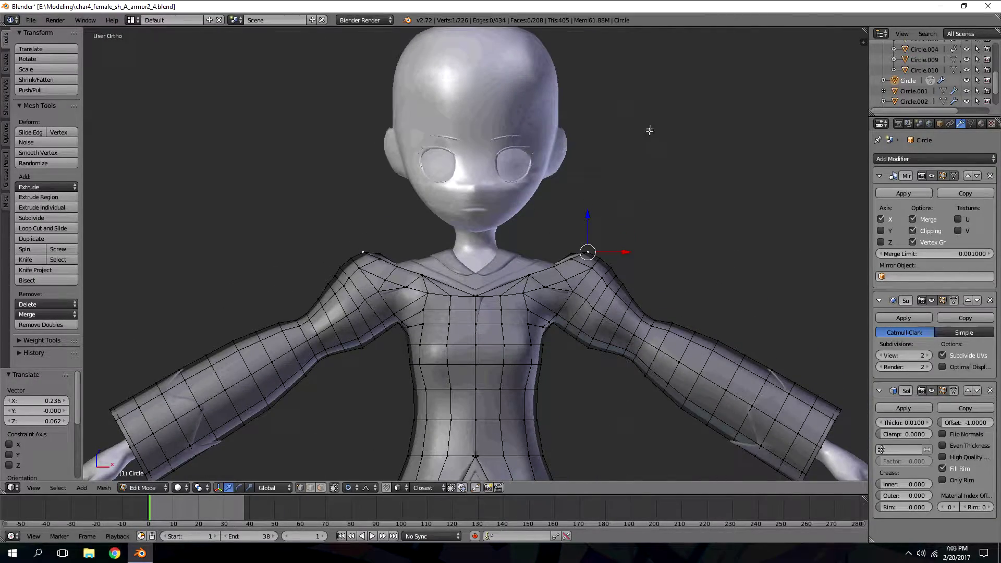
pyautogui.press('KP_4')
pyautogui.press('KP_4')
pyautogui.press('KP_4')
pyautogui.press('KP_4')
pyautogui.press('KP_8')
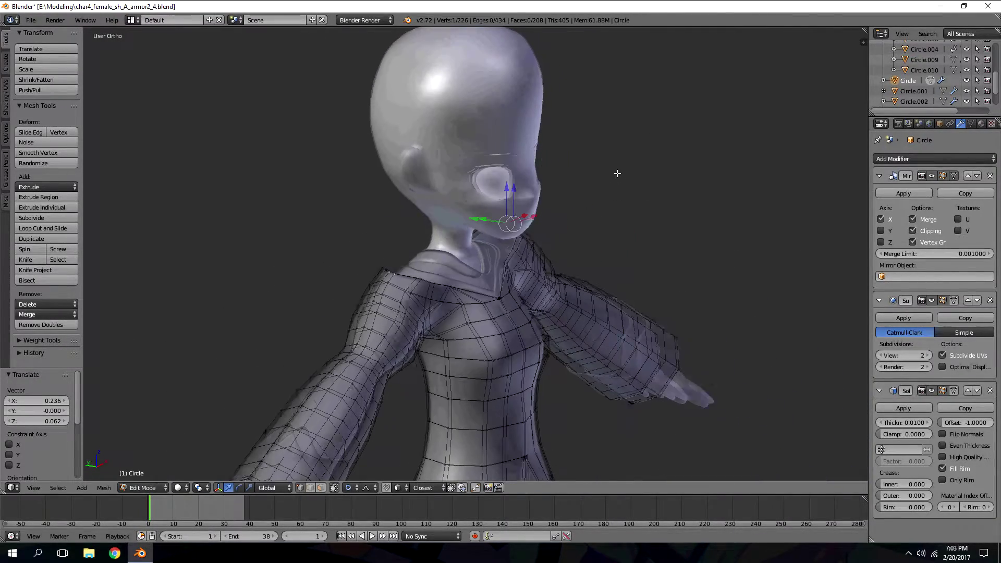
pyautogui.press('KP_1')
pyautogui.hotkey('ctrl', 'z')
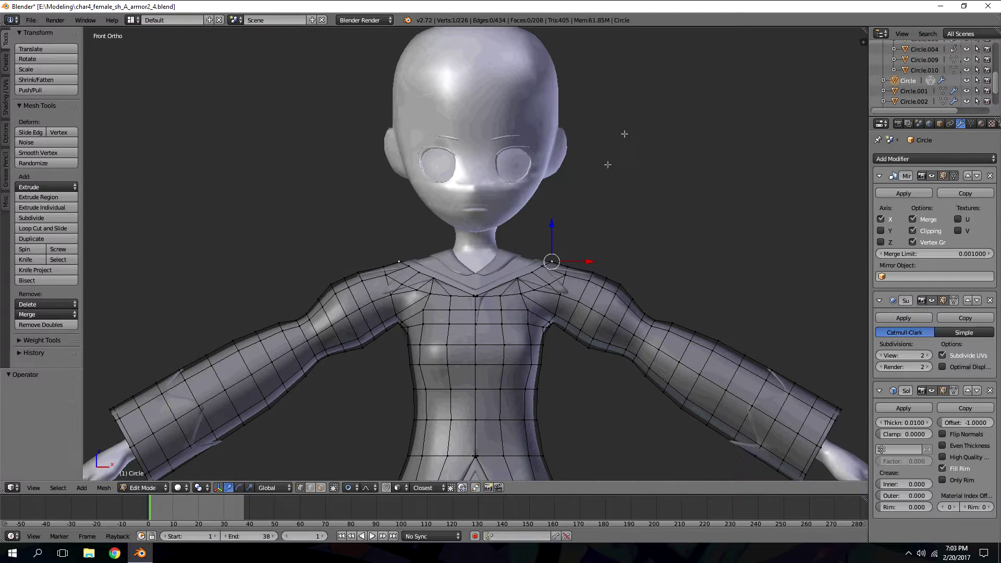
# - Move the coat's shoulder vertex about 0.08 outward and 0.05 up with proportional size 0.56, and finish editing the mesh
pyautogui.press('g')
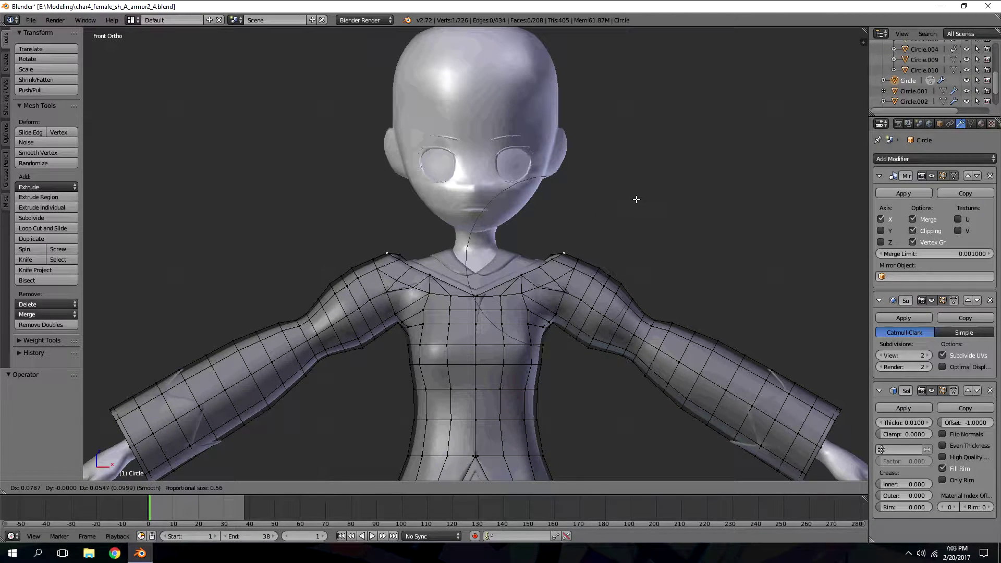
pyautogui.click(636, 199)
pyautogui.scroll(2, 634, 201)
pyautogui.moveTo(634, 201); pyautogui.dragTo(509, 271, button='middle')
pyautogui.press('Tab')
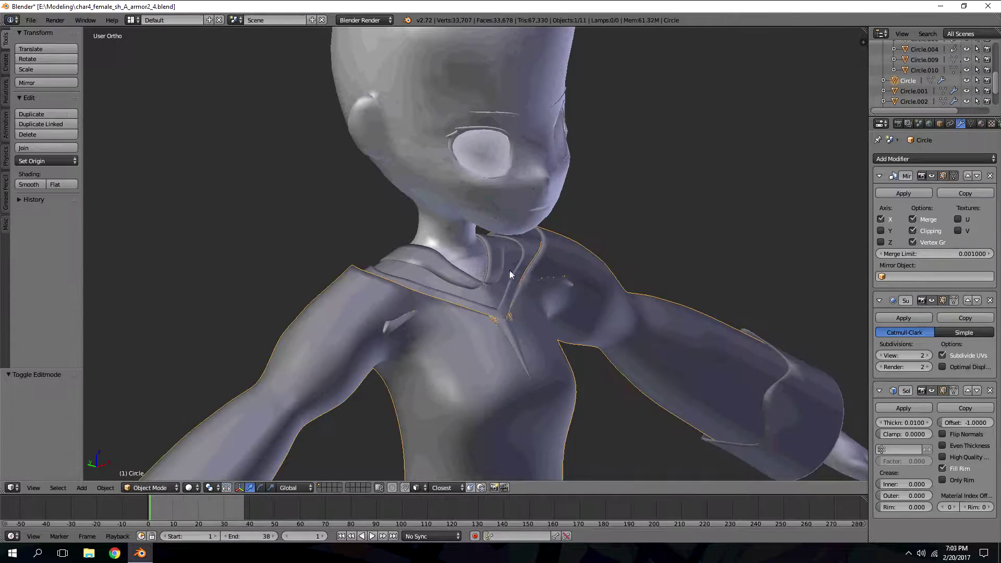
# - Edit the pointed collar trim and move its shoulder vertex about 0.13 outward and 0.05 up with proportional editing to match the coat
pyautogui.scroll(4, 508, 271)
pyautogui.rightClick(561, 247)
pyautogui.rightClick(585, 236)
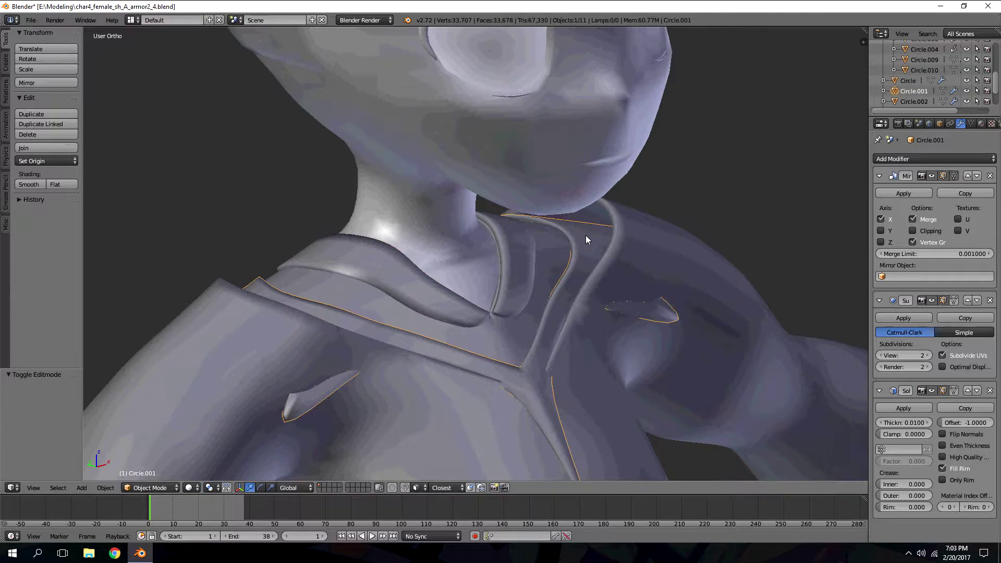
pyautogui.scroll(-3, 586, 236)
pyautogui.press('Tab')
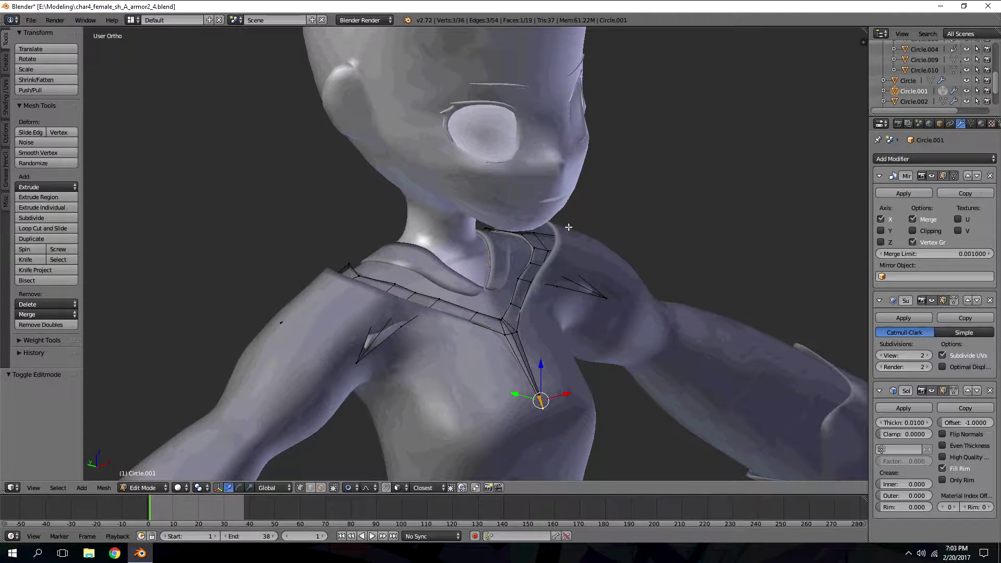
pyautogui.scroll(-2, 567, 228)
pyautogui.press('KP_1')
pyautogui.rightClick(559, 249)
pyautogui.moveTo(558, 251); pyautogui.dragTo(562, 258, button='middle')
pyautogui.rightClick(557, 250)
pyautogui.press('KP_1')
pyautogui.press('g')
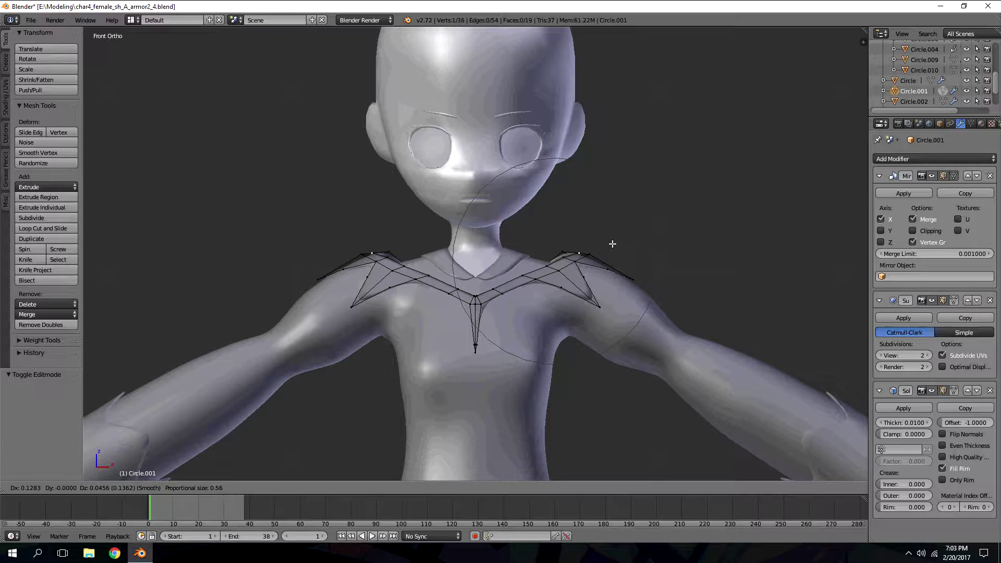
pyautogui.click(613, 243)
pyautogui.moveTo(613, 243)
pyautogui.mouseDown(button='middle')
pyautogui.moveTo(612, 260)
pyautogui.moveTo(611, 245)
pyautogui.mouseUp(button='middle')
pyautogui.press('Tab')
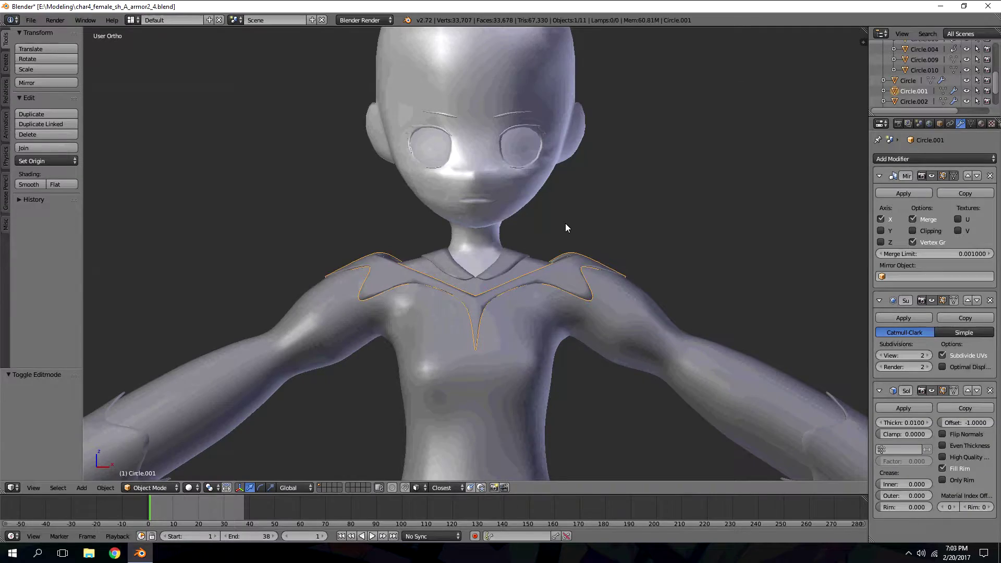
# - Select the inner collar piece around the neck for adjustment at the shoulders
pyautogui.scroll(4, 565, 223)
pyautogui.moveTo(556, 228); pyautogui.dragTo(555, 255, button='middle')
pyautogui.rightClick(555, 257)
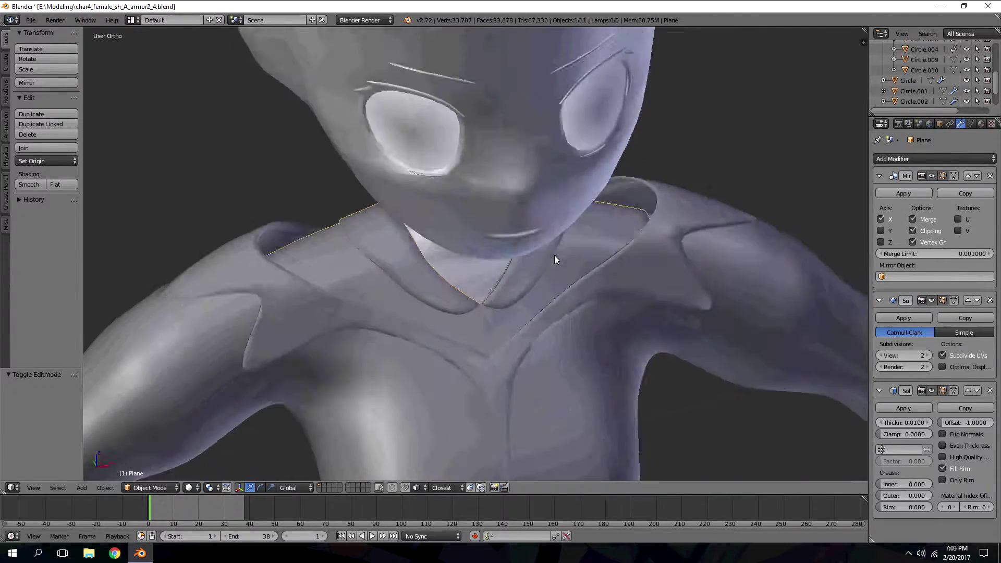
# - Examine the collar and shoulder area of the outfit from the front, side, back and above
pyautogui.press('KP_1')
pyautogui.scroll(-4, 564, 233)
pyautogui.scroll(-5, 586, 105)
pyautogui.press('a')
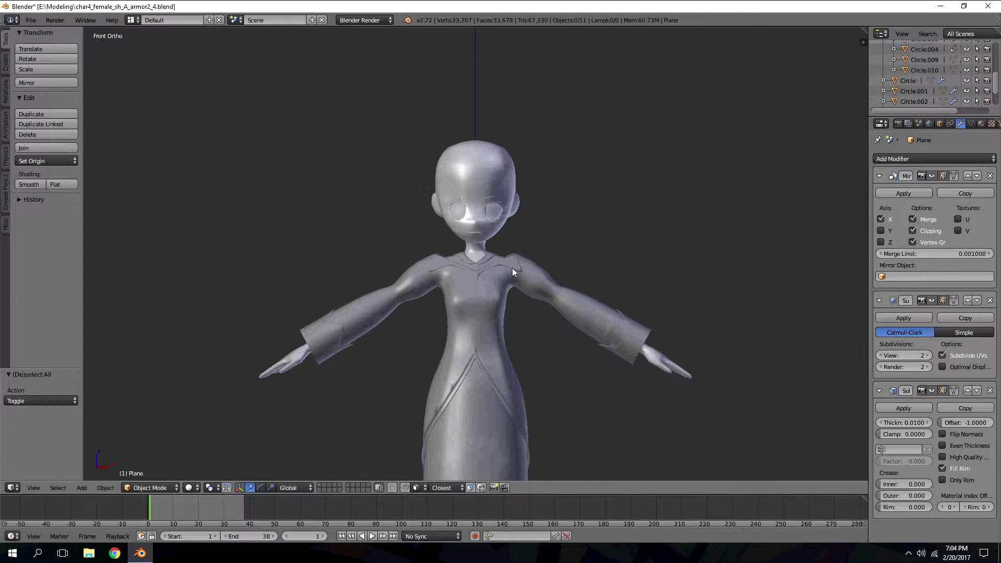
pyautogui.scroll(5, 512, 268)
pyautogui.press('KP_6')
pyautogui.press('KP_6')
pyautogui.press('KP_6')
pyautogui.press('KP_6')
pyautogui.press('KP_6')
pyautogui.press('KP_6')
pyautogui.press('KP_6')
pyautogui.press('KP_6')
pyautogui.press('KP_6')
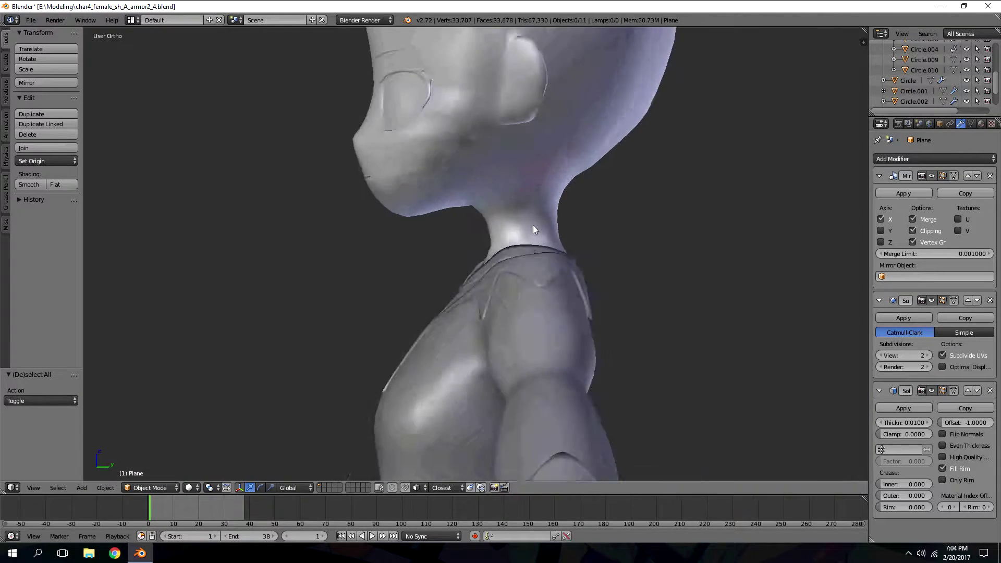
pyautogui.press('KP_6')
pyautogui.press('KP_6')
pyautogui.press('KP_6')
pyautogui.press('KP_6')
pyautogui.press('KP_6')
pyautogui.press('KP_6')
pyautogui.press('KP_6')
pyautogui.press('KP_6')
pyautogui.press('KP_6')
pyautogui.press('KP_6')
pyautogui.press('KP_6')
pyautogui.press('KP_6')
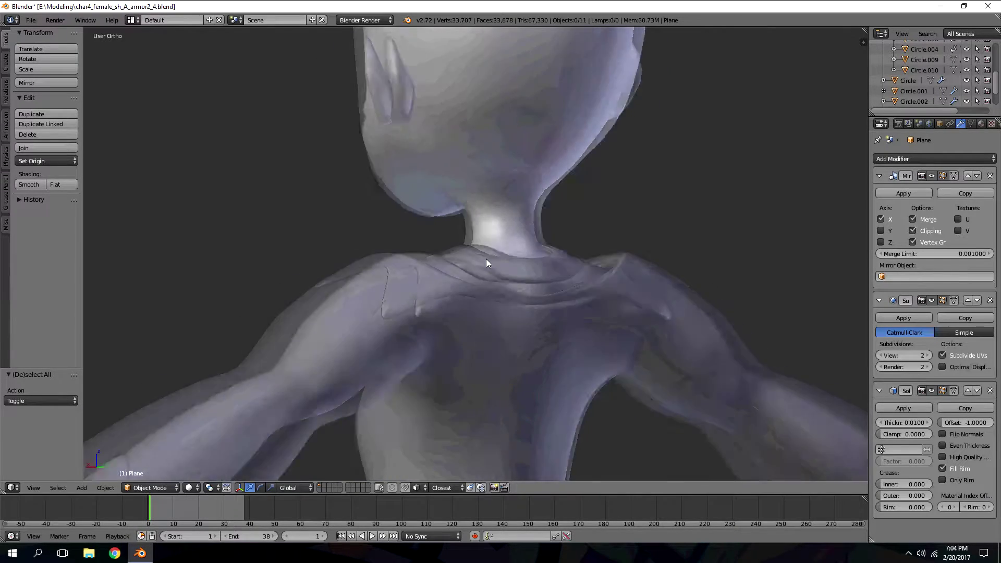
pyautogui.press('KP_4')
pyautogui.press('KP_8')
pyautogui.press('KP_8')
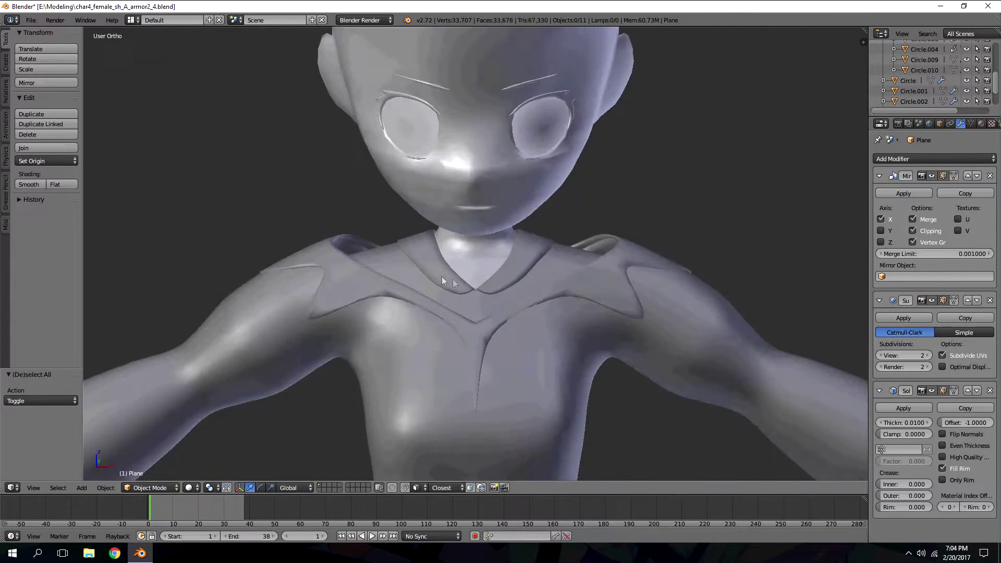
pyautogui.press('KP_2')
pyautogui.press('KP_2')
pyautogui.press('KP_8')
# - Hide the dress and the shoulder overlay, and open the collared top underneath for mesh editing
pyautogui.rightClick(423, 281)
pyautogui.rightClick(419, 279)
pyautogui.rightClick(418, 272)
pyautogui.rightClick(418, 264)
pyautogui.press('Tab')
pyautogui.press('z')
pyautogui.press('z')
pyautogui.press('Tab')
pyautogui.scroll(-1, 633, 261)
pyautogui.keyDown('shift'); pyautogui.rightClick(637, 280); pyautogui.keyUp('shift')
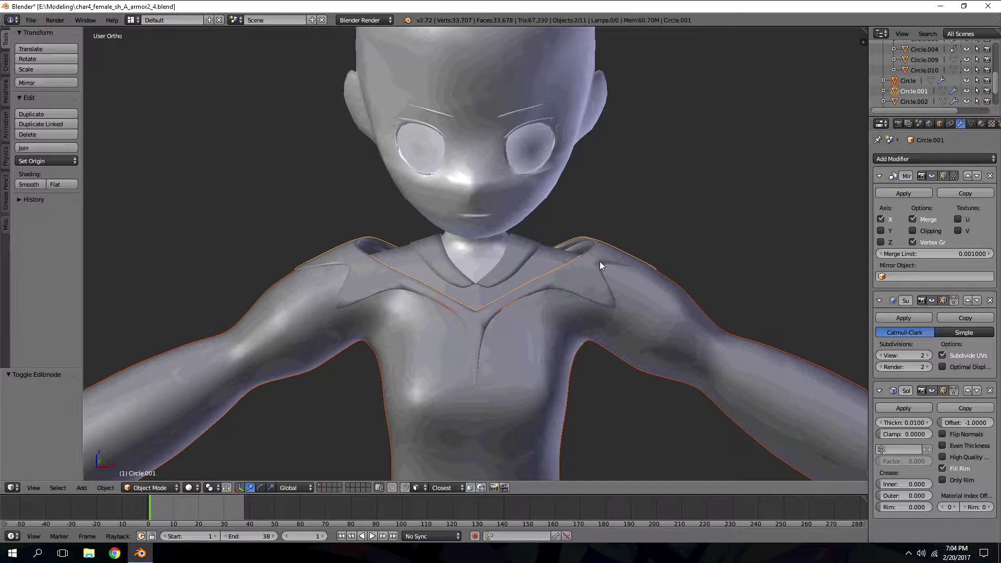
pyautogui.press('h')
pyautogui.rightClick(577, 272)
pyautogui.press('Tab')
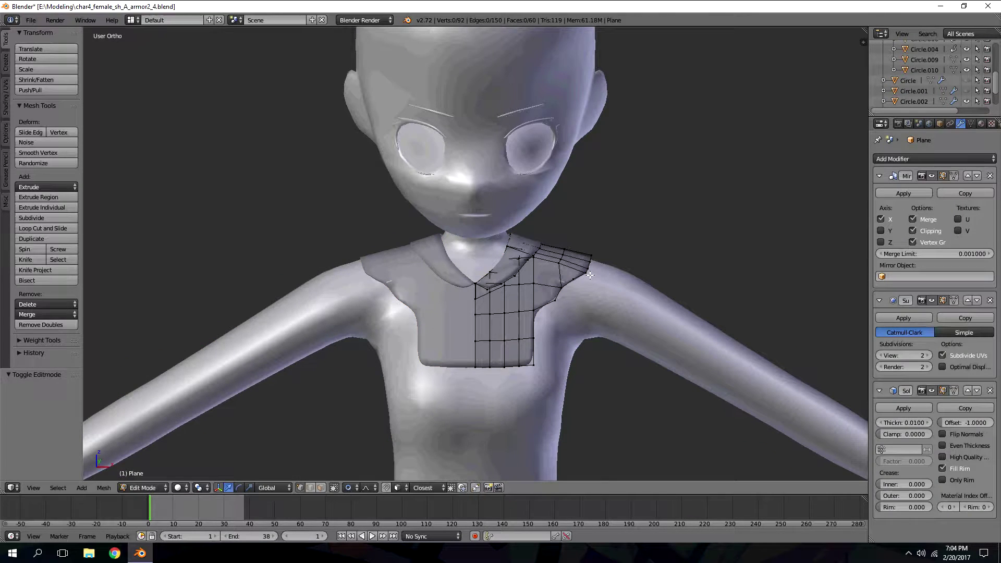
# - Disable proportional editing and move the vertex on the top's front armpit edge about -0.018 along Y
pyautogui.rightClick(581, 281)
pyautogui.moveTo(581, 282); pyautogui.dragTo(568, 299, button='middle')
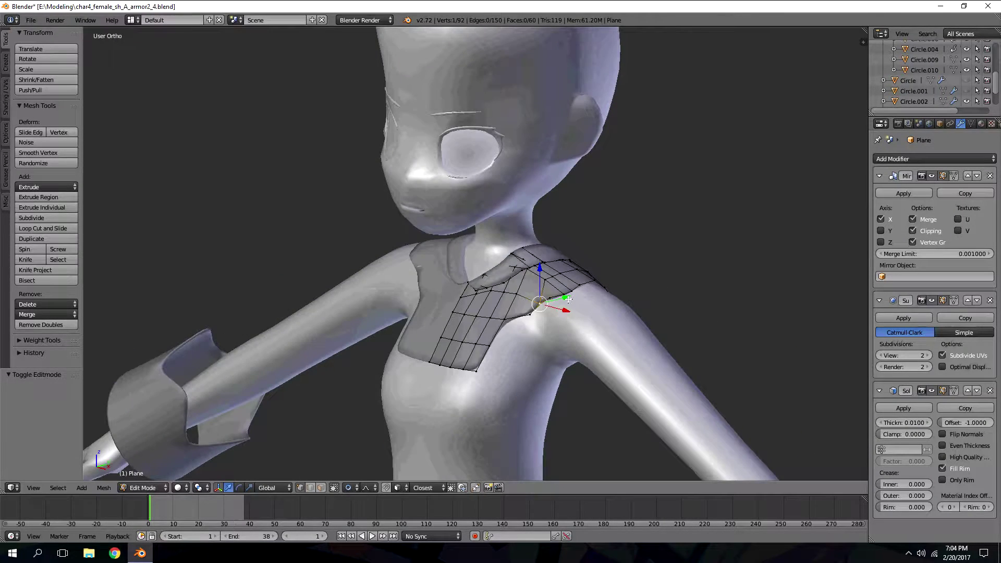
pyautogui.press('g')
pyautogui.press('y')
pyautogui.click(567, 297)
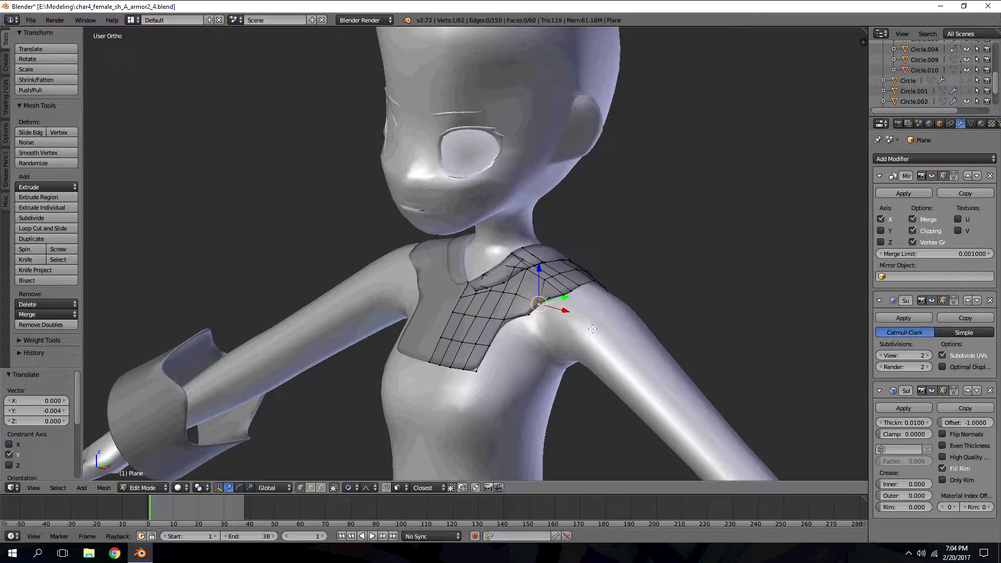
pyautogui.click(357, 487)
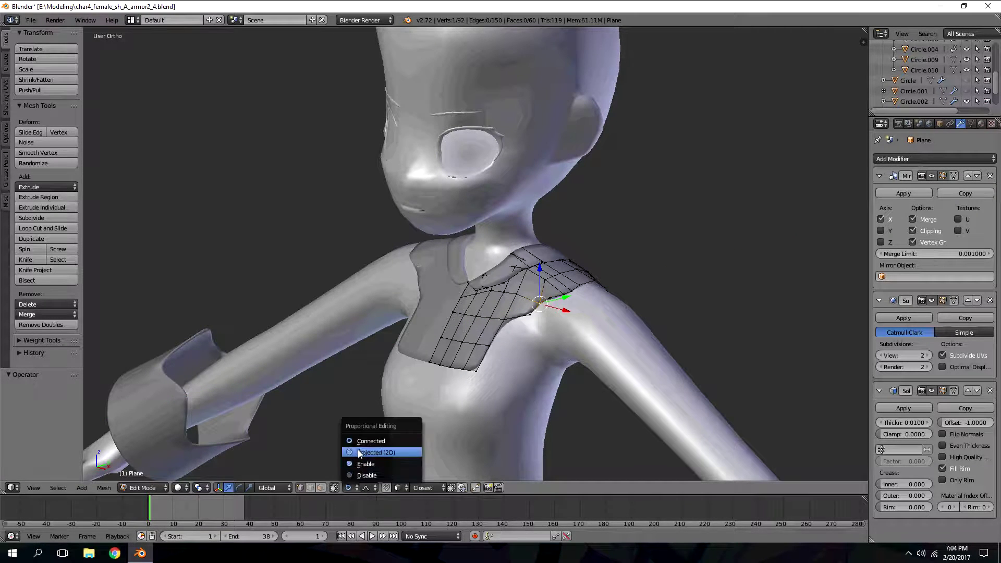
pyautogui.click(365, 465)
pyautogui.click(364, 488)
pyautogui.click(367, 475)
pyautogui.moveTo(567, 295); pyautogui.dragTo(561, 298)
# - Extrude the top's outer shoulder edge along the arm by about 0.157 in X and -0.050 in Z
pyautogui.press('KP_1')
pyautogui.moveTo(588, 273); pyautogui.dragTo(600, 278, button='middle')
pyautogui.rightClick(592, 285)
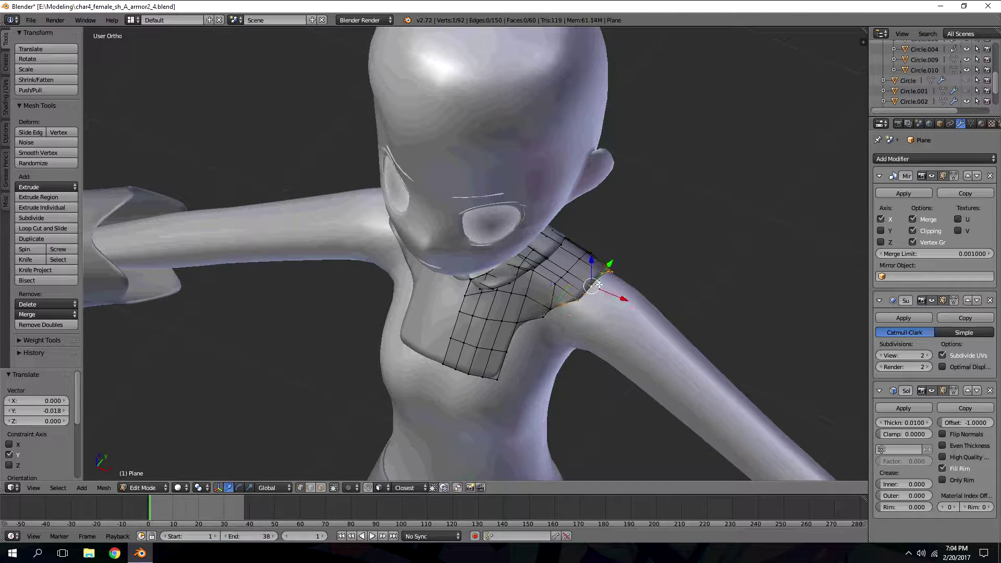
pyautogui.press('KP_1')
pyautogui.press('e')
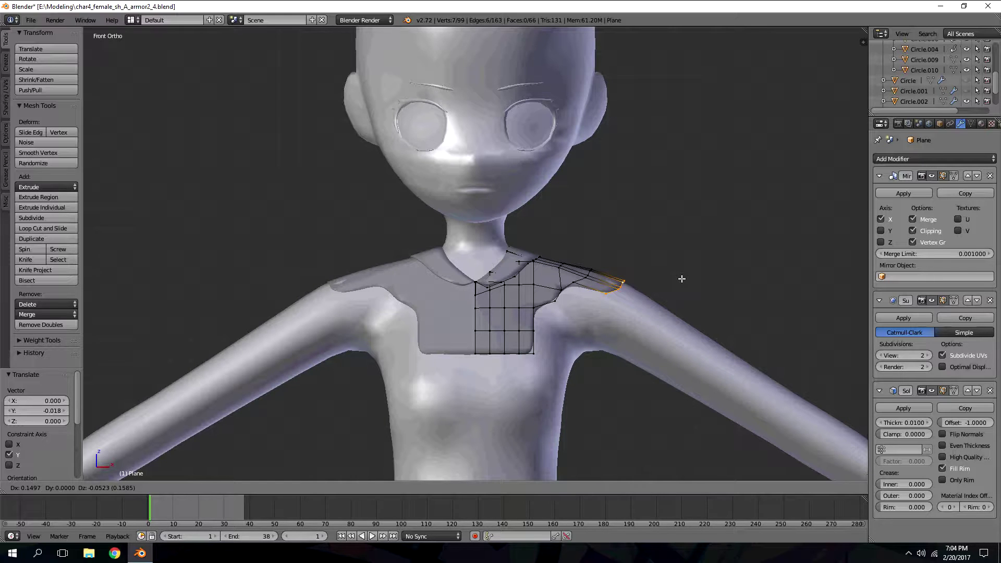
pyautogui.click(683, 279)
# - Fill the gaps along the top's front armpit edge with two faces
pyautogui.scroll(2, 678, 281)
pyautogui.rightClick(618, 300)
pyautogui.keyDown('shift'); pyautogui.rightClick(600, 307); pyautogui.keyUp('shift')
pyautogui.keyDown('shift'); pyautogui.rightClick(665, 313); pyautogui.keyUp('shift')
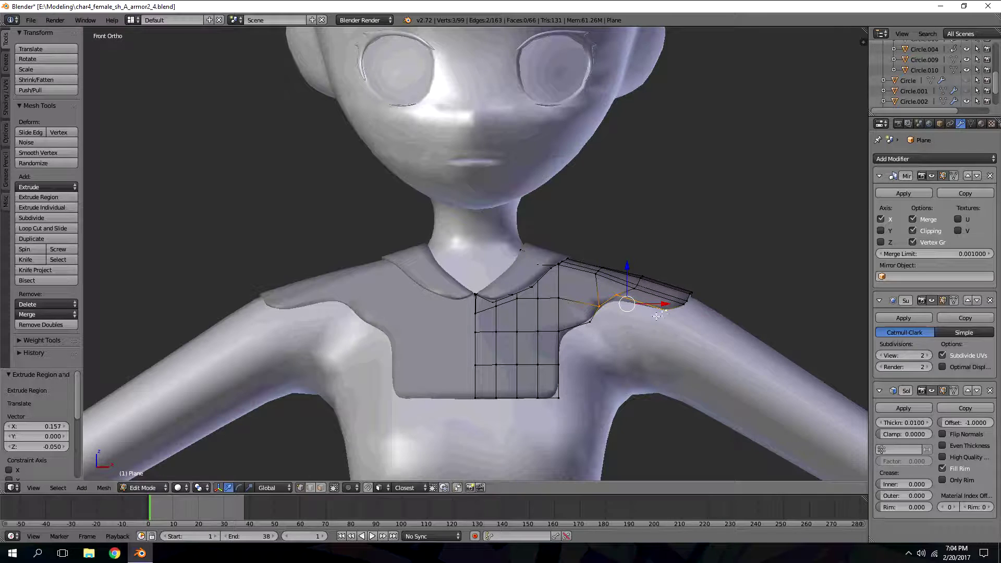
pyautogui.press('f')
pyautogui.press('a')
pyautogui.keyDown('shift'); pyautogui.rightClick(560, 363); pyautogui.keyUp('shift')
pyautogui.keyDown('shift'); pyautogui.rightClick(595, 318); pyautogui.keyUp('shift')
pyautogui.press('f')
# - Adjust two vertices on the lower back edge of the sleeve along Y, the second by about 0.003
pyautogui.moveTo(655, 285); pyautogui.dragTo(396, 312, button='middle')
pyautogui.rightClick(365, 295)
pyautogui.rightClick(329, 311)
pyautogui.moveTo(330, 313); pyautogui.dragTo(334, 405, button='middle')
pyautogui.moveTo(335, 413); pyautogui.dragTo(336, 415)
pyautogui.rightClick(375, 373)
pyautogui.moveTo(373, 378); pyautogui.dragTo(374, 381)
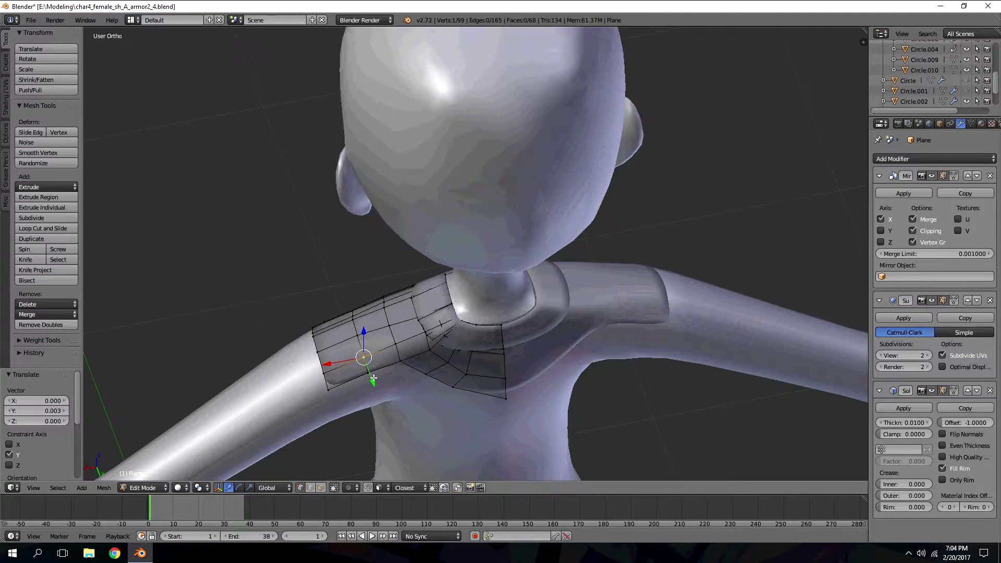
pyautogui.moveTo(390, 395); pyautogui.dragTo(394, 331, button='middle')
pyautogui.rightClick(424, 334)
pyautogui.keyDown('shift'); pyautogui.rightClick(401, 315); pyautogui.keyUp('shift')
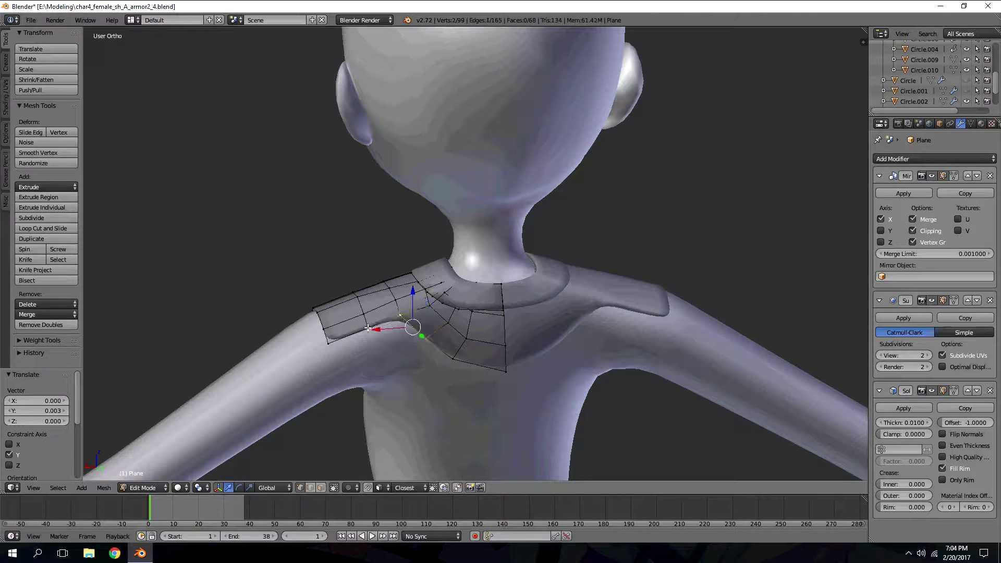
pyautogui.press('f')
pyautogui.rightClick(396, 344)
pyautogui.hotkey('ctrl', 'z')
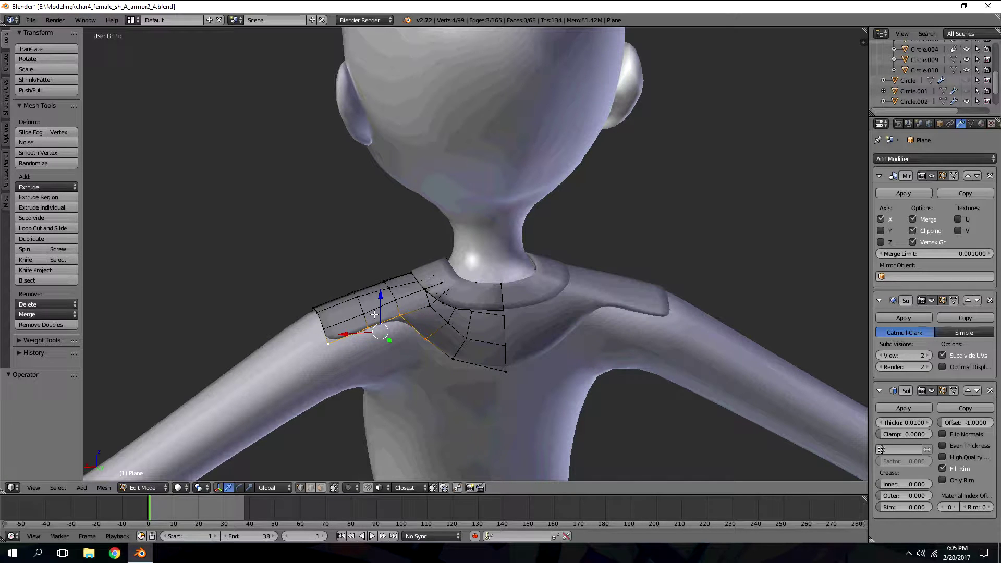
# - Extrude the back armpit vertex toward the arm by about 0.172 in X and -0.022 in Z, and fill a face up to the sleeve edge
pyautogui.rightClick(326, 342)
pyautogui.moveTo(432, 341); pyautogui.dragTo(449, 344, button='middle')
pyautogui.press('e')
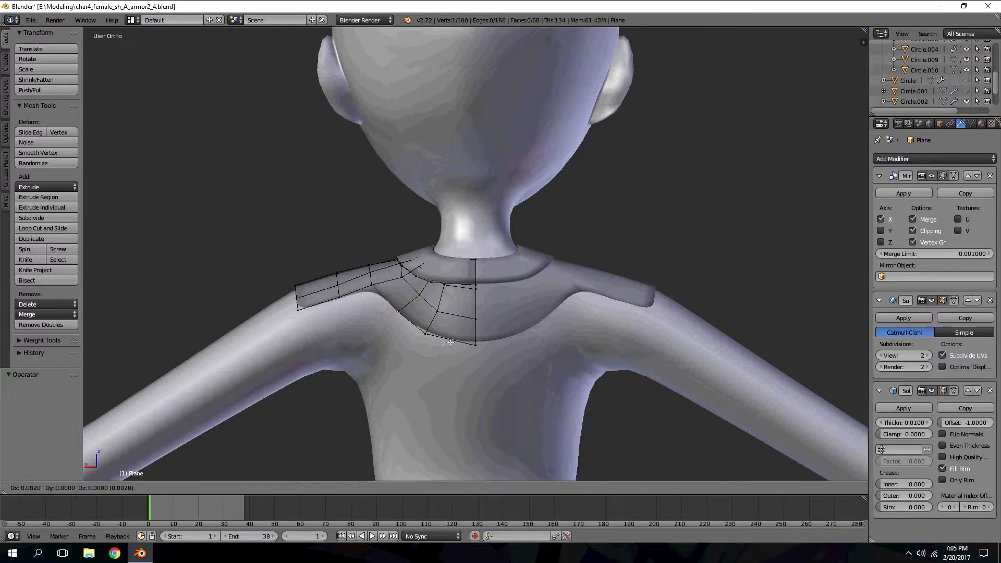
pyautogui.click(404, 349)
pyautogui.keyDown('shift'); pyautogui.rightClick(342, 298); pyautogui.keyUp('shift')
pyautogui.keyDown('shift'); pyautogui.rightClick(375, 287); pyautogui.keyUp('shift')
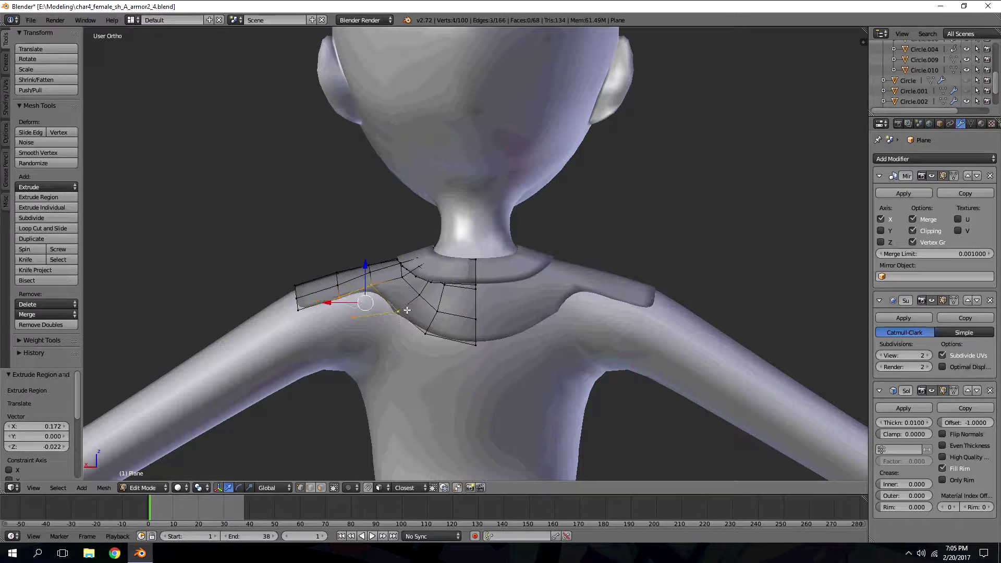
pyautogui.press('f')
# - Connect the extruded back vertex to the sleeve's lower outer corner with an edge
pyautogui.rightClick(358, 320)
pyautogui.keyDown('shift'); pyautogui.rightClick(298, 307); pyautogui.keyUp('shift')
pyautogui.press('f')
# - Fill a triangular face on the back between the extruded vertex, the armpit vertex and the neighbouring lower back-edge vertex
pyautogui.rightClick(405, 321)
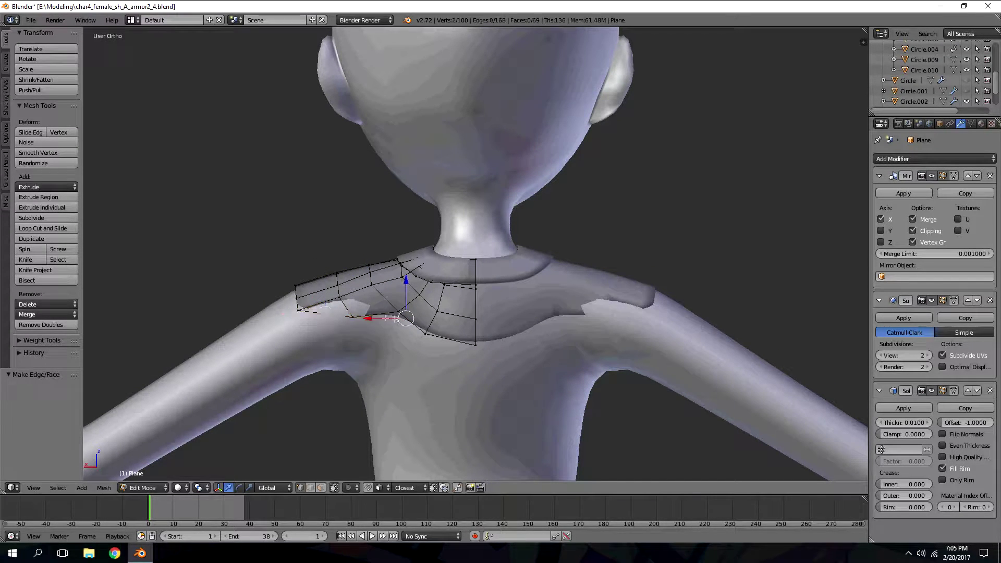
pyautogui.keyDown('shift'); pyautogui.click(363, 320); pyautogui.keyUp('shift')
pyautogui.keyDown('shift'); pyautogui.rightClick(354, 320); pyautogui.keyUp('shift')
pyautogui.click(425, 334)
pyautogui.rightClick(424, 334)
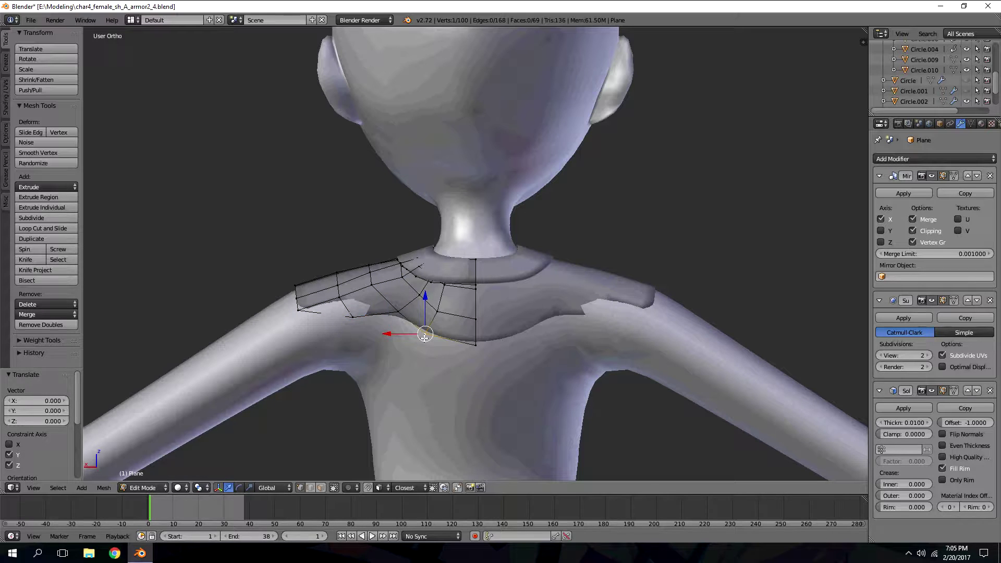
pyautogui.keyDown('shift'); pyautogui.rightClick(401, 317); pyautogui.keyUp('shift')
pyautogui.hotkey('ctrl', 'z')
pyautogui.keyDown('shift'); pyautogui.rightClick(398, 313); pyautogui.keyUp('shift')
pyautogui.keyDown('shift'); pyautogui.rightClick(360, 316); pyautogui.keyUp('shift')
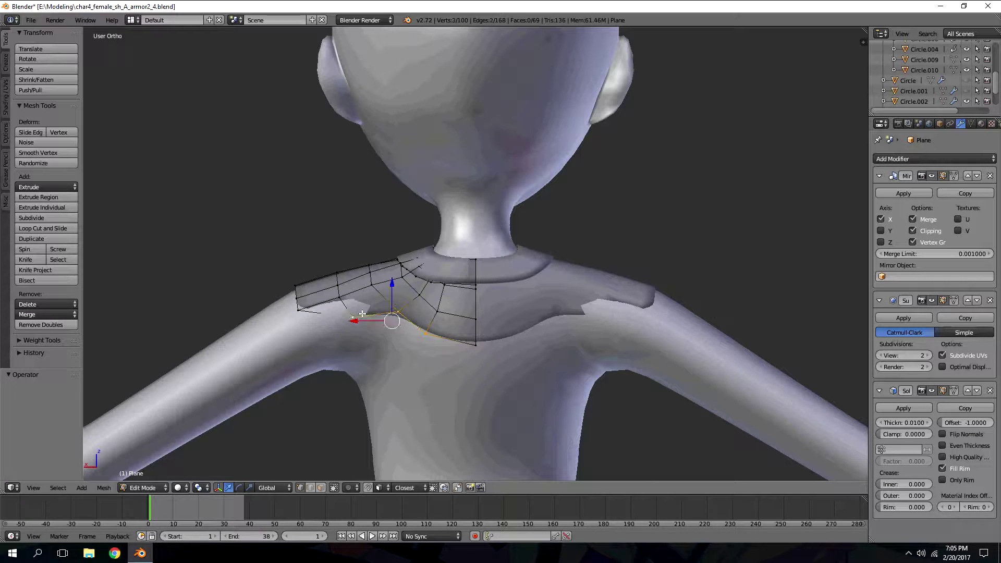
pyautogui.press('f')
# - Move the extruded back armpit vertex about 0.031 along Y and recalculate the normals of the whole mesh
pyautogui.rightClick(352, 316)
pyautogui.moveTo(353, 316); pyautogui.dragTo(409, 364, button='middle')
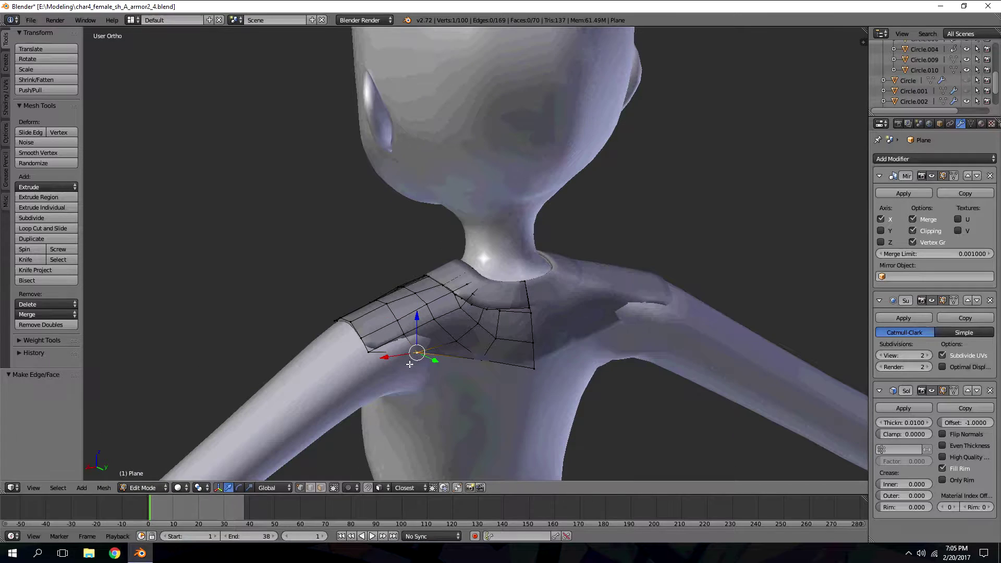
pyautogui.moveTo(431, 359)
pyautogui.mouseDown()
pyautogui.moveTo(446, 365)
pyautogui.moveTo(388, 365)
pyautogui.moveTo(433, 353)
pyautogui.mouseUp()
pyautogui.rightClick(370, 353)
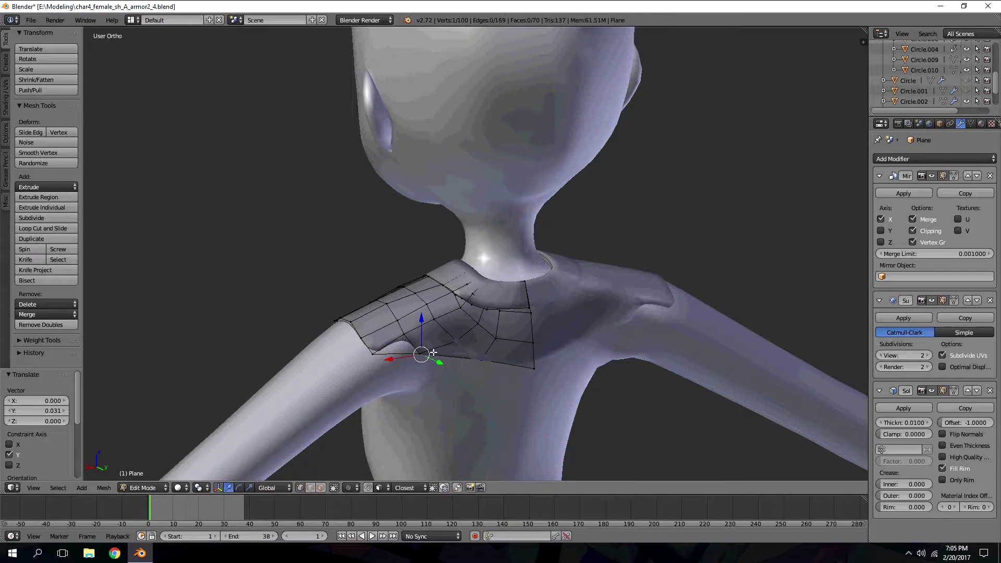
pyautogui.press('a')
pyautogui.hotkey('ctrl', 'n')
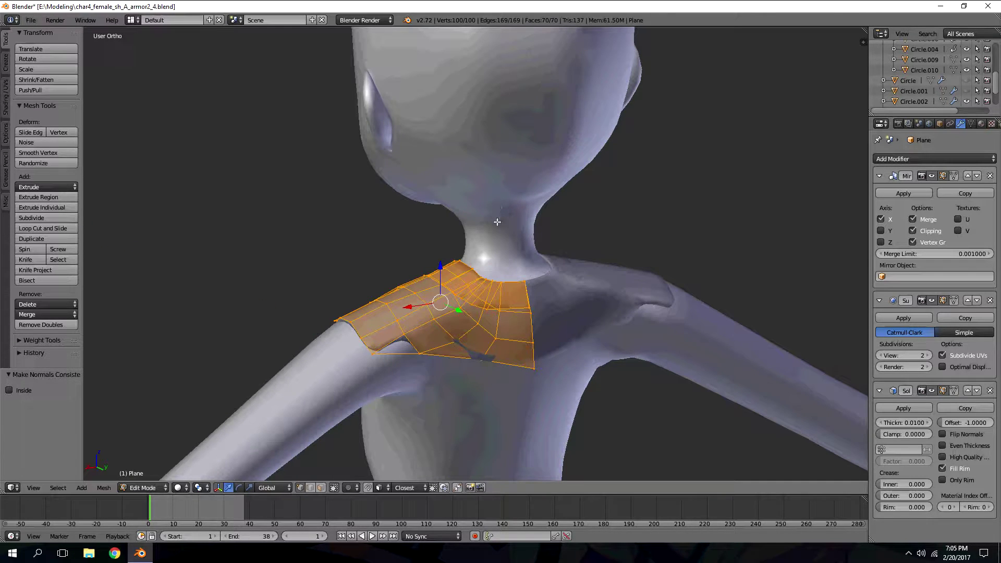
pyautogui.rightClick(473, 356)
pyautogui.rightClick(413, 357)
pyautogui.rightClick(396, 340)
pyautogui.scroll(4, 410, 341)
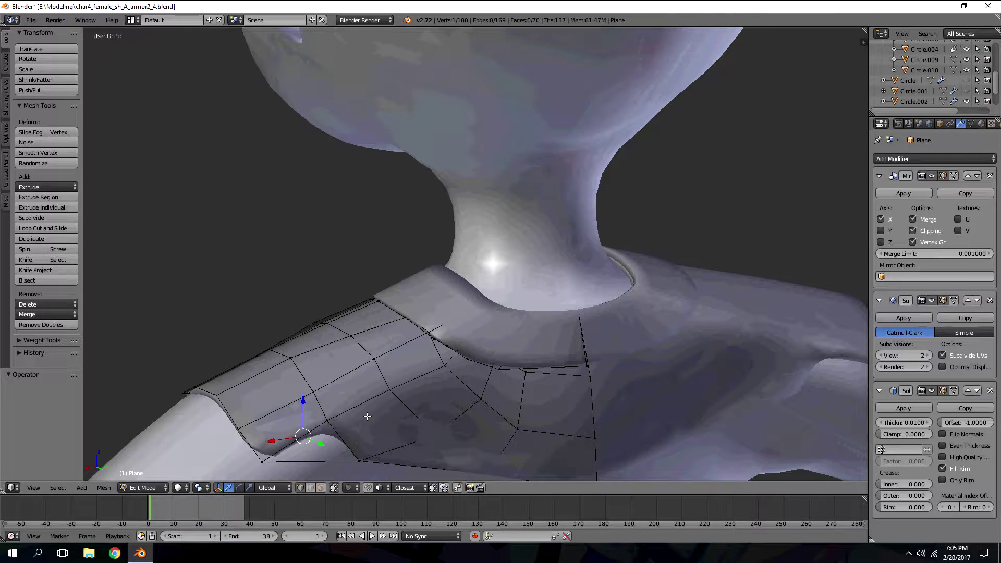
pyautogui.keyDown('shift'); pyautogui.rightClick(263, 461); pyautogui.keyUp('shift')
pyautogui.keyDown('shift'); pyautogui.rightClick(370, 466); pyautogui.keyUp('shift')
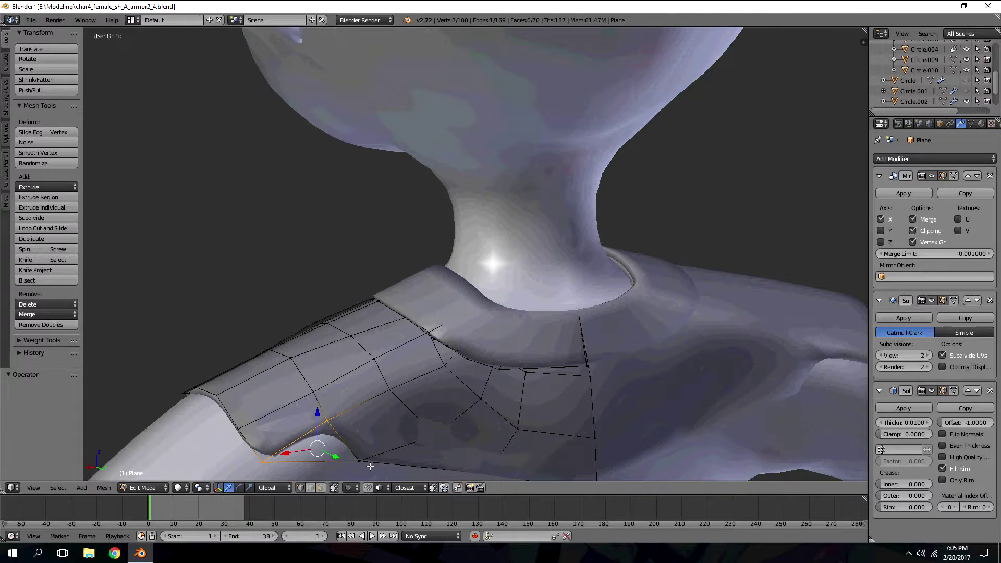
pyautogui.keyDown('shift'); pyautogui.rightClick(360, 461); pyautogui.keyUp('shift')
pyautogui.press('f')
pyautogui.hotkey('ctrl', 'z')
pyautogui.hotkey('ctrl', 'z')
# - Examine the shoulder faces of the top in wireframe and solid shading using face selection mode
pyautogui.press('z')
pyautogui.click(322, 489)
pyautogui.moveTo(322, 459)
pyautogui.mouseDown(button='middle')
pyautogui.moveTo(303, 360)
pyautogui.moveTo(257, 376)
pyautogui.mouseUp(button='middle')
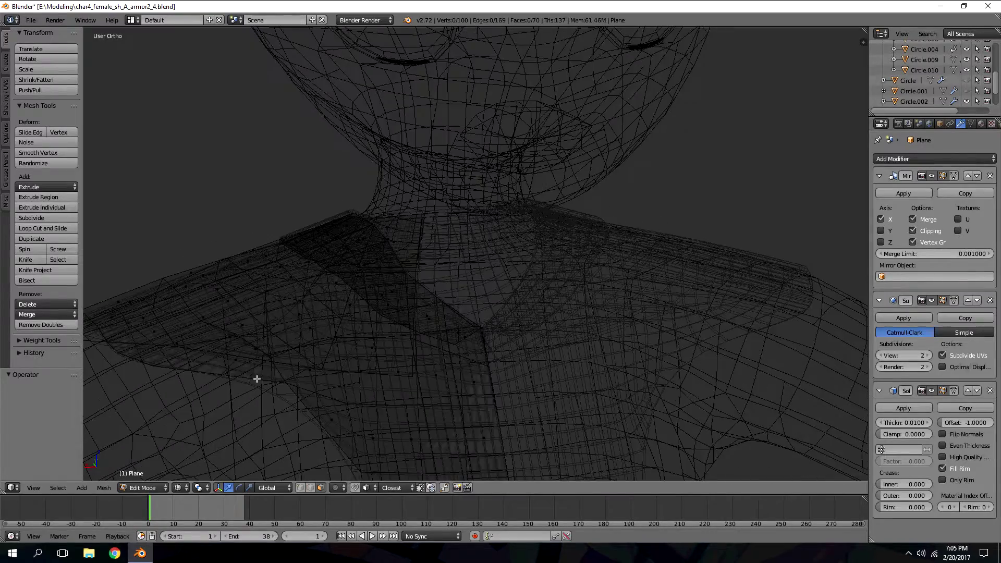
pyautogui.press('z')
pyautogui.moveTo(138, 327); pyautogui.dragTo(450, 254, button='middle')
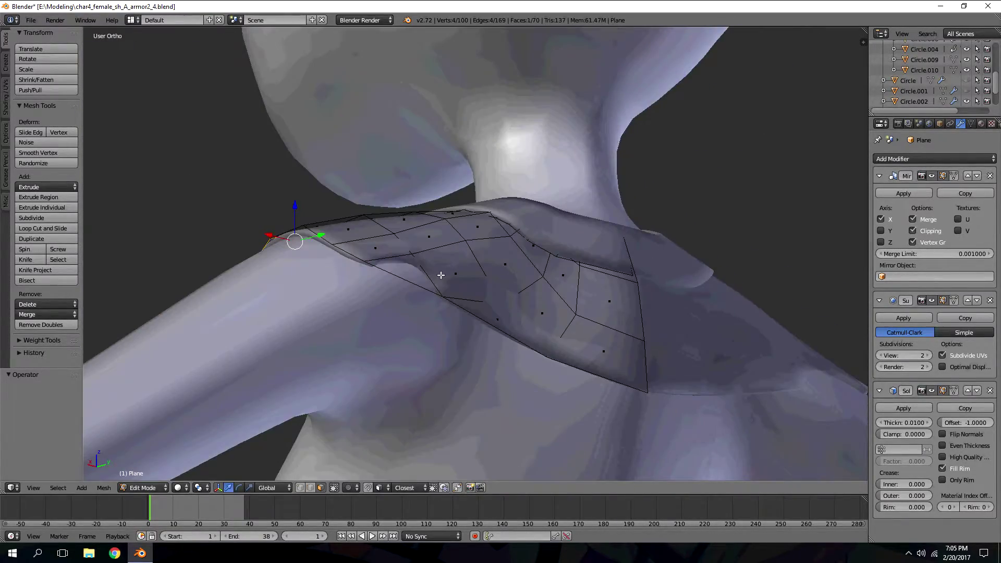
# - Hide the character's body and reopen the collared top for mesh editing from below the sleeve
pyautogui.press('Tab')
pyautogui.scroll(-5, 442, 274)
pyautogui.rightClick(496, 198)
pyautogui.press('h')
pyautogui.scroll(3, 453, 259)
pyautogui.rightClick(452, 269)
pyautogui.moveTo(451, 270); pyautogui.dragTo(678, 336, button='middle')
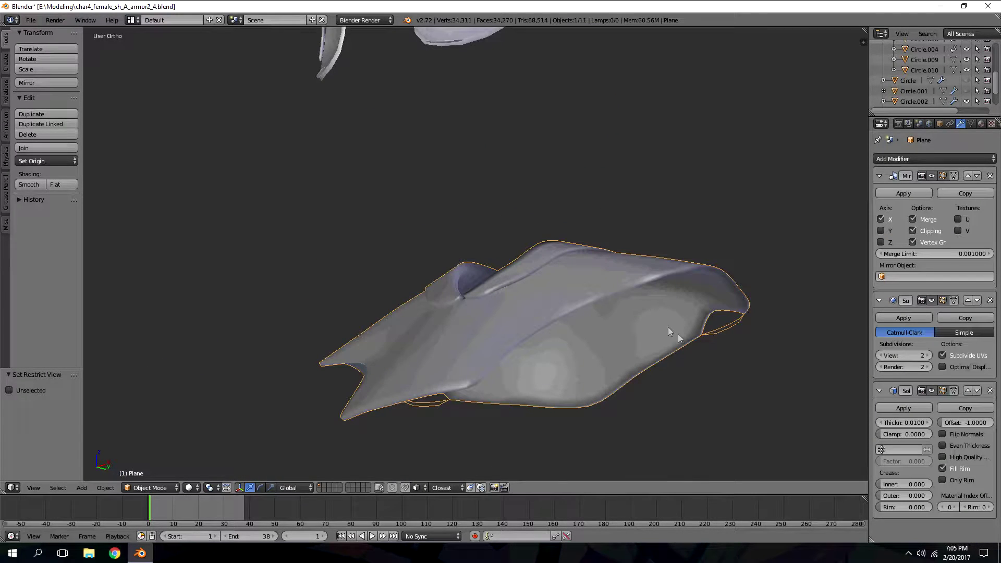
pyautogui.press('Tab')
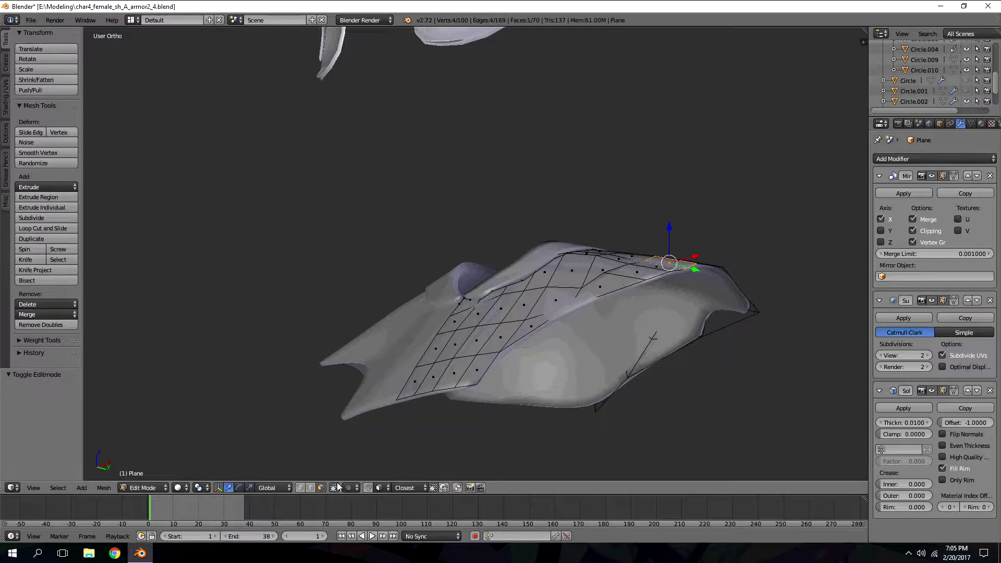
# - Fill the remaining gap under the sleeve with a face between its three edge vertices, and leave mesh editing
pyautogui.rightClick(716, 311)
pyautogui.keyDown('shift'); pyautogui.rightClick(702, 332); pyautogui.keyUp('shift')
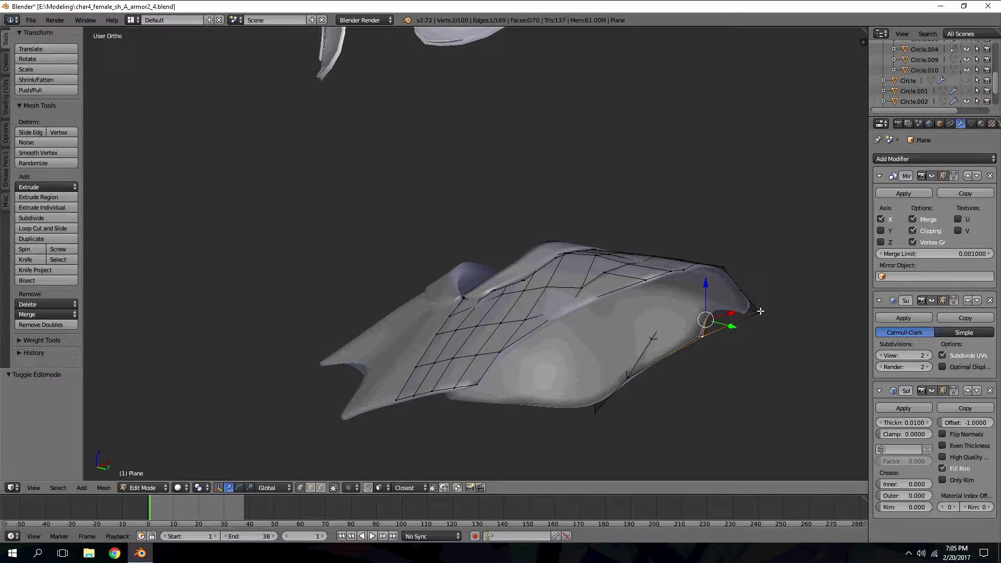
pyautogui.keyDown('shift'); pyautogui.rightClick(760, 311); pyautogui.keyUp('shift')
pyautogui.press('f')
pyautogui.press('a')
pyautogui.press('KP_1')
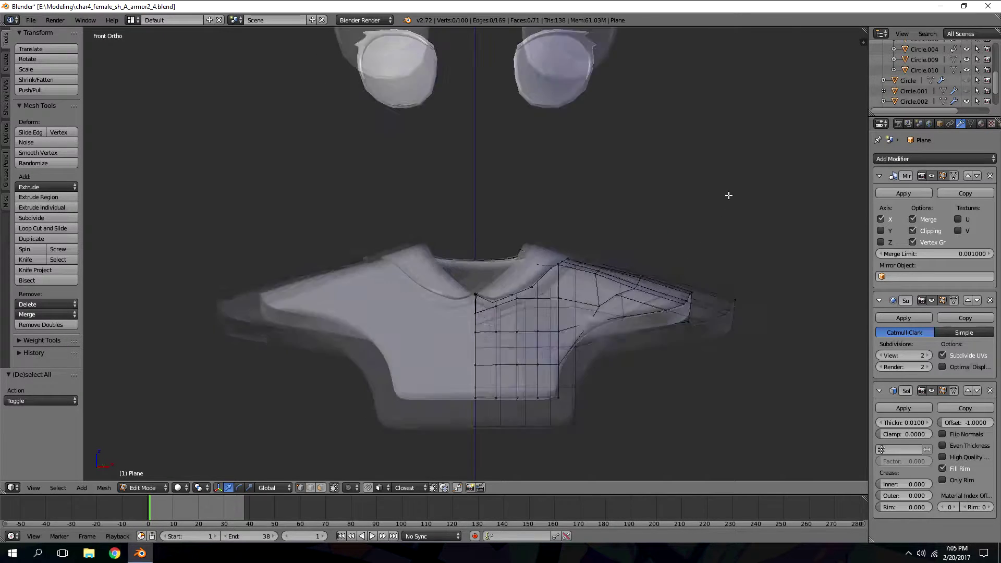
pyautogui.scroll(-5, 728, 195)
pyautogui.press('Tab')
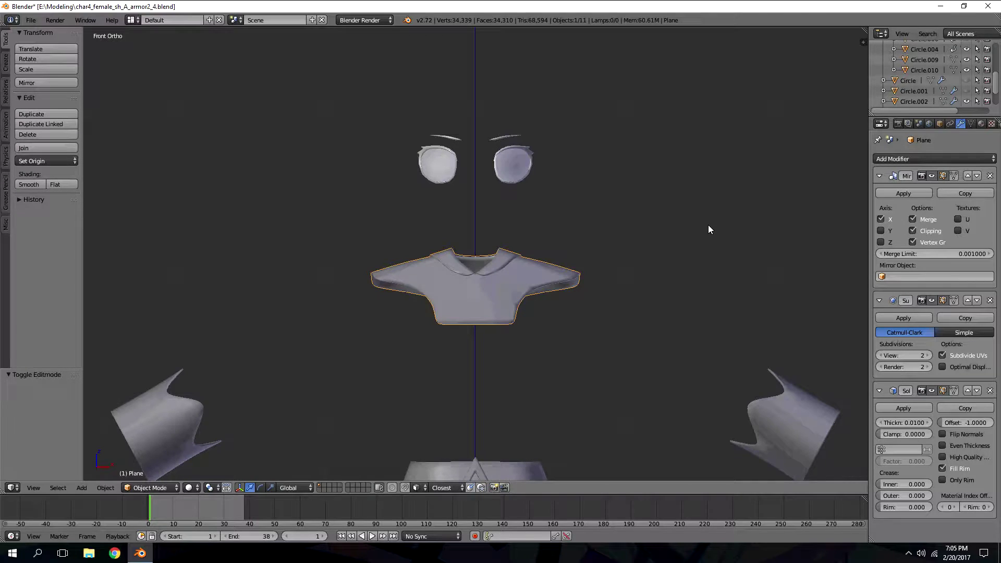
# - Reveal all hidden objects and hide the armature again
pyautogui.hotkey('alt', 'h')
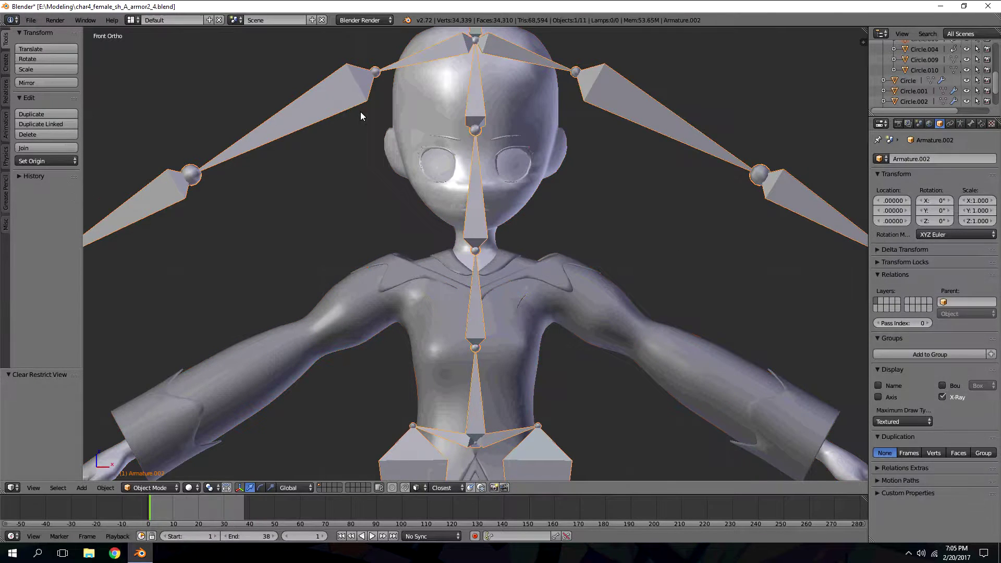
pyautogui.press('h')
pyautogui.rightClick(595, 287)
pyautogui.keyDown('shift'); pyautogui.rightClick(554, 270); pyautogui.keyUp('shift')
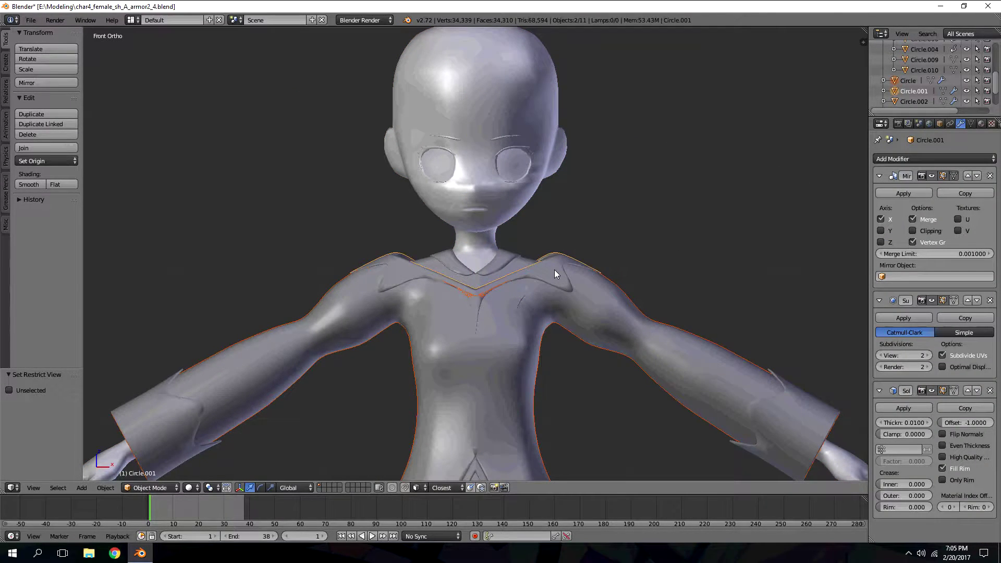
# - Reopen the collared top for mesh editing and move a vertex near the armpit about 0.008 along Y
pyautogui.scroll(6, 555, 270)
pyautogui.rightClick(611, 396)
pyautogui.moveTo(611, 396); pyautogui.dragTo(585, 403, button='middle')
pyautogui.rightClick(590, 395)
pyautogui.press('Tab')
pyautogui.rightClick(576, 412)
pyautogui.moveTo(576, 412); pyautogui.dragTo(510, 386, button='middle')
pyautogui.moveTo(523, 387); pyautogui.dragTo(525, 385)
# - Examine the collar, neck and shoulders around the edited top, then leave mesh editing with nothing selected
pyautogui.moveTo(525, 386); pyautogui.dragTo(579, 182, button='middle')
pyautogui.press('KP_4')
pyautogui.press('KP_4')
pyautogui.press('KP_4')
pyautogui.press('KP_4')
pyautogui.press('KP_4')
pyautogui.press('KP_4')
pyautogui.press('KP_4')
pyautogui.press('KP_4')
pyautogui.press('KP_4')
pyautogui.press('KP_4')
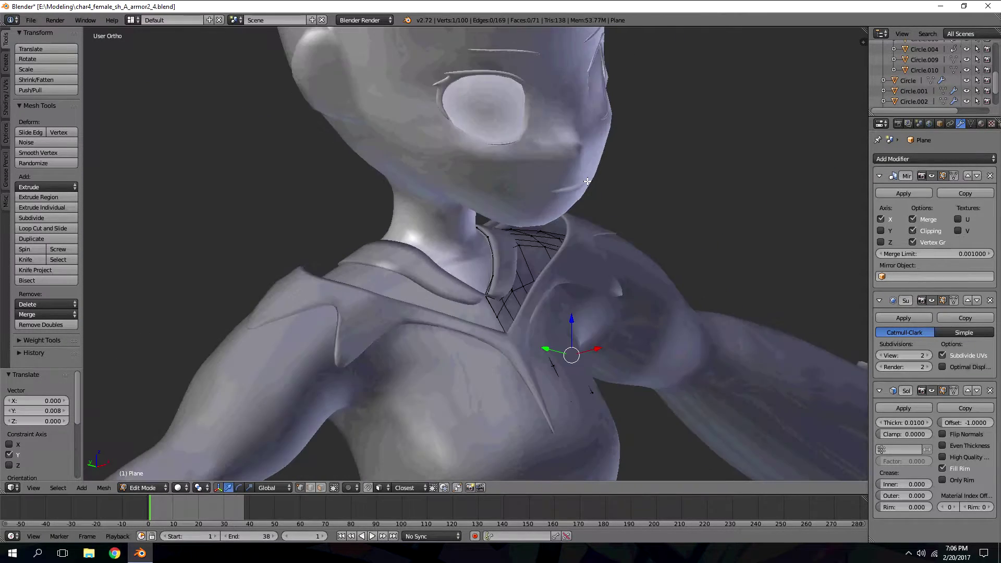
pyautogui.press('KP_4')
pyautogui.press('KP_4')
pyautogui.press('KP_8')
pyautogui.press('KP_8')
pyautogui.press('KP_6')
pyautogui.press('KP_6')
pyautogui.press('KP_6')
pyautogui.press('KP_6')
pyautogui.press('KP_6')
pyautogui.press('KP_6')
pyautogui.press('KP_6')
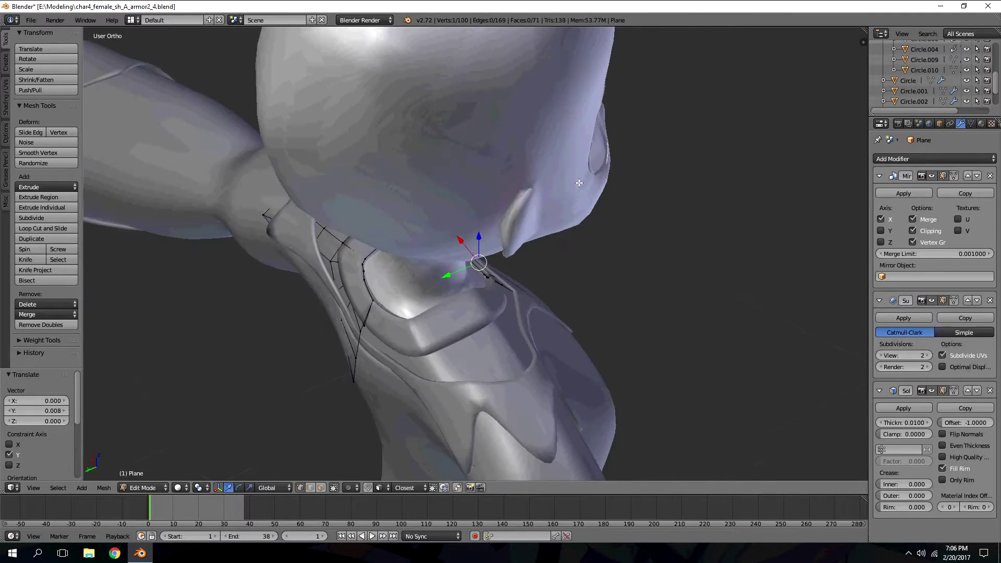
pyautogui.press('KP_2')
pyautogui.press('KP_2')
pyautogui.press('KP_4')
pyautogui.press('KP_4')
pyautogui.press('KP_4')
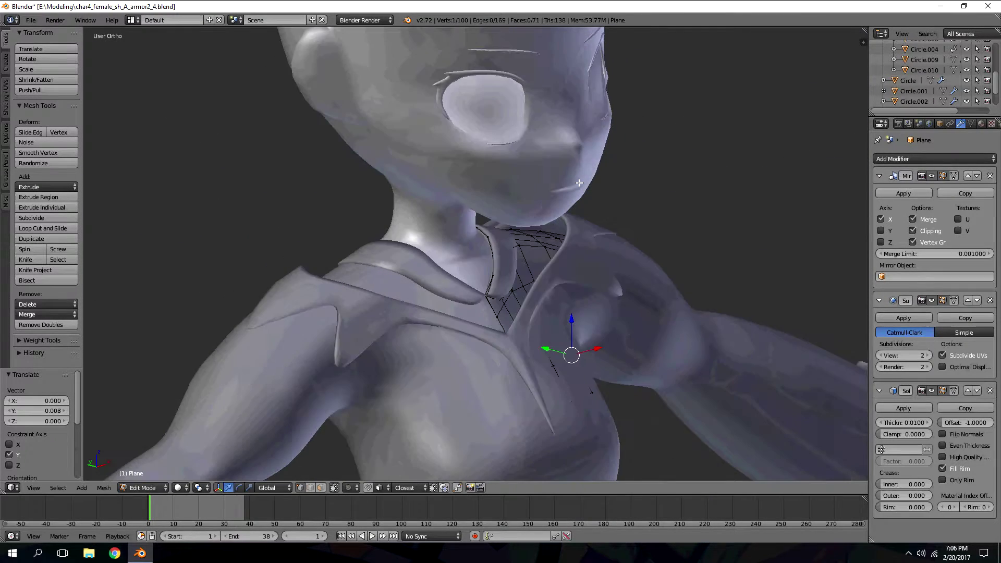
pyautogui.press('Tab')
pyautogui.press('a')
# - Examine the outfit's collar, shoulders and back from the side, rear and front for poking geometry
pyautogui.press('KP_4')
pyautogui.press('KP_4')
pyautogui.press('KP_4')
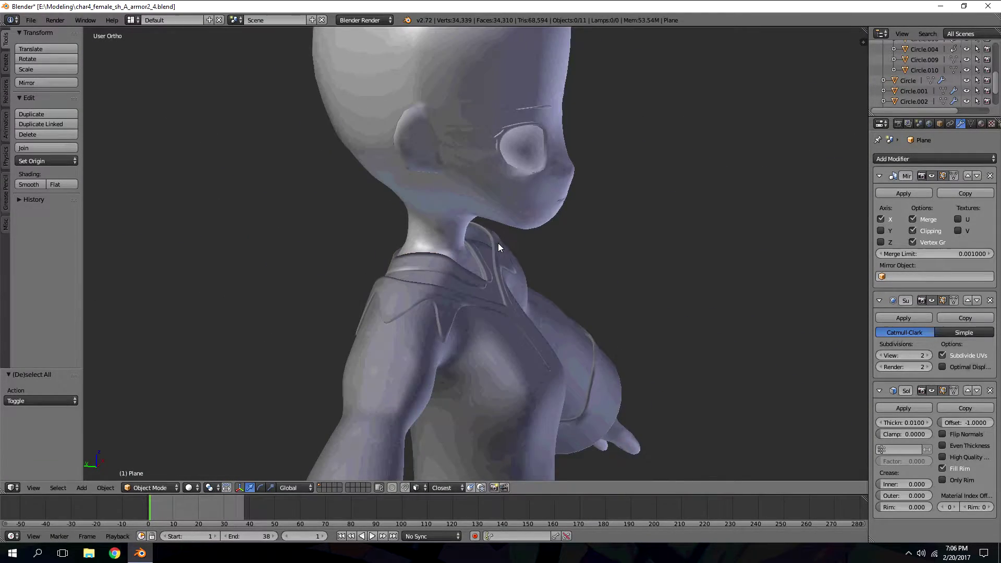
pyautogui.press('KP_4')
pyautogui.press('KP_4')
pyautogui.press('KP_4')
pyautogui.press('KP_4')
pyautogui.press('KP_4')
pyautogui.press('KP_4')
pyautogui.press('KP_4')
pyautogui.press('KP_4')
pyautogui.press('KP_4')
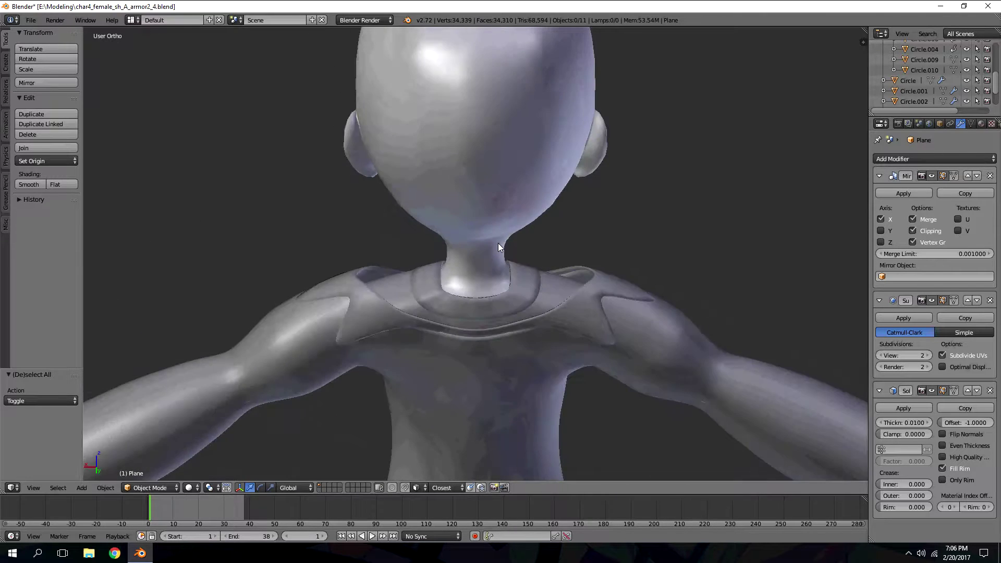
pyautogui.press('KP_4')
pyautogui.press('KP_4')
pyautogui.press('KP_6')
pyautogui.press('KP_6')
pyautogui.press('KP_1')
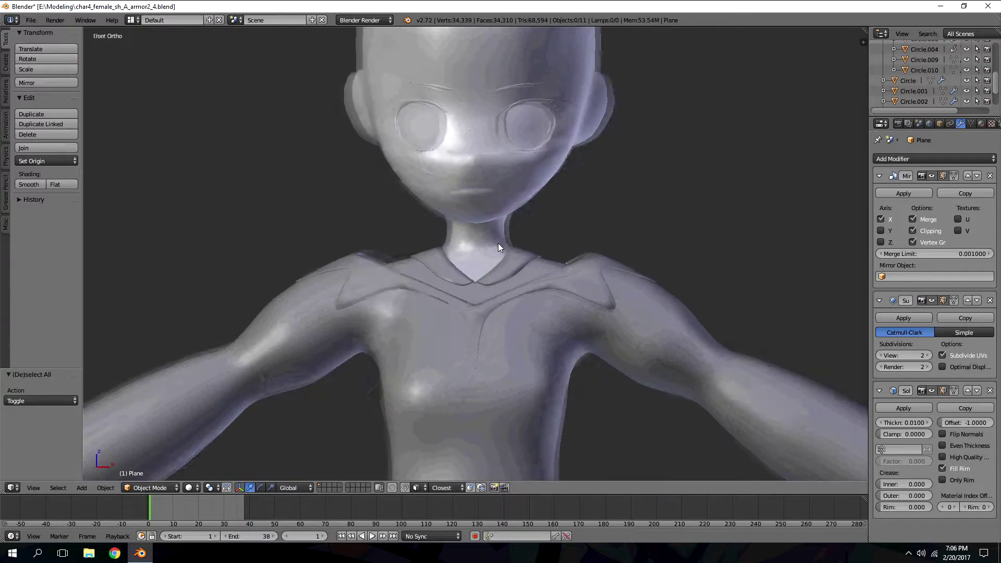
pyautogui.scroll(-4, 547, 144)
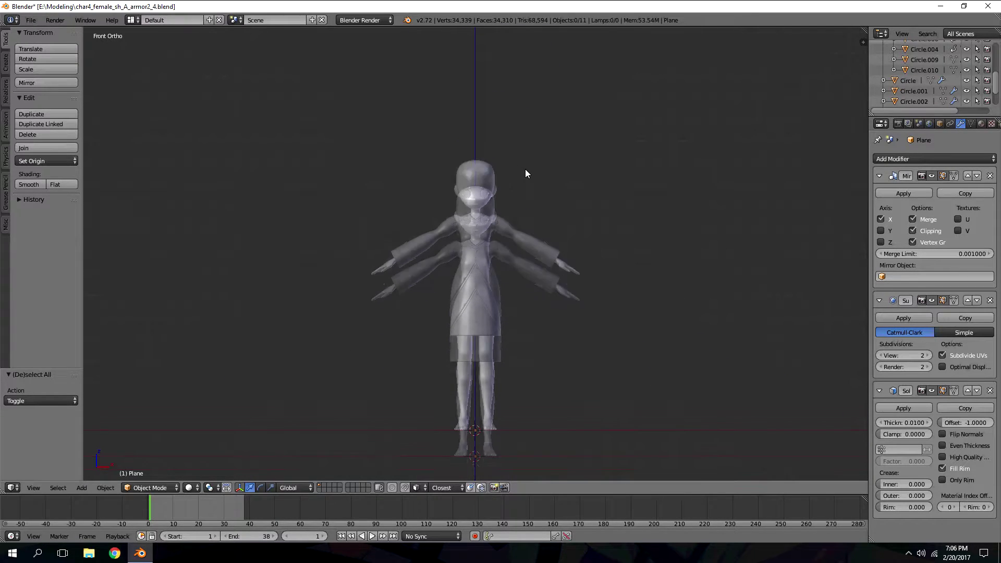
pyautogui.scroll(4, 525, 172)
pyautogui.scroll(4, 528, 157)
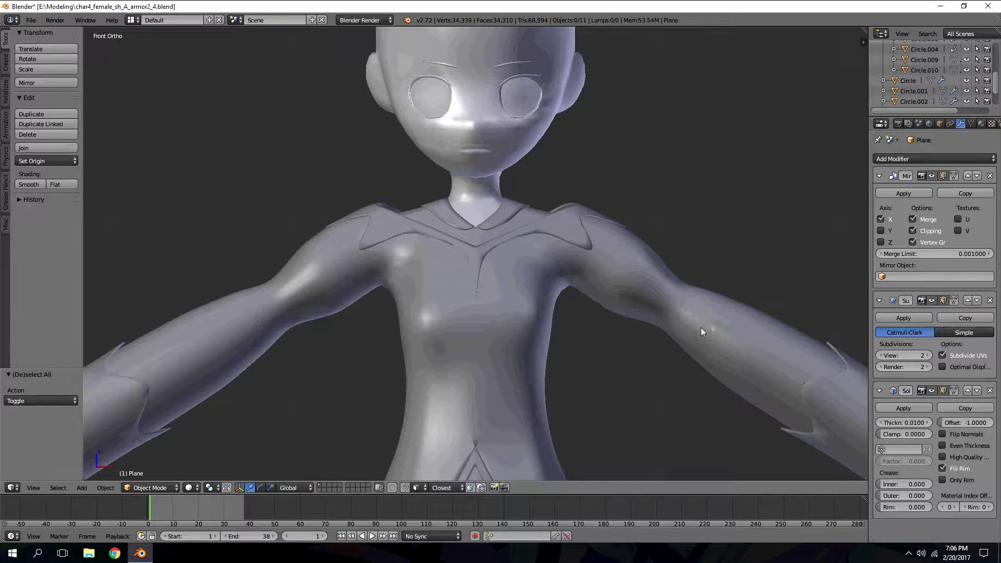
pyautogui.scroll(3, 487, 216)
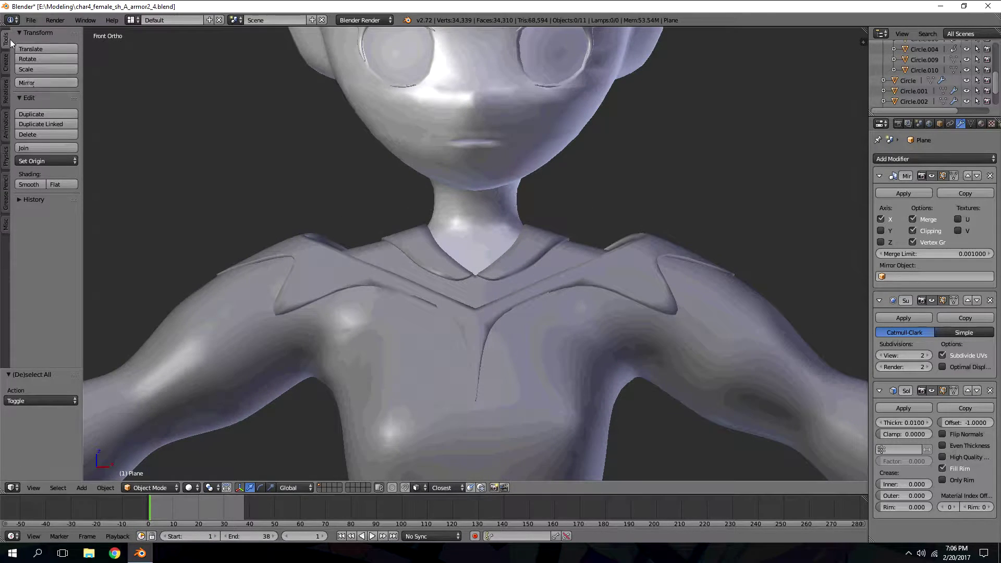
# - Add a plane primitive at the origin beneath the character
pyautogui.click(5, 65)
pyautogui.click(7, 42)
pyautogui.click(6, 63)
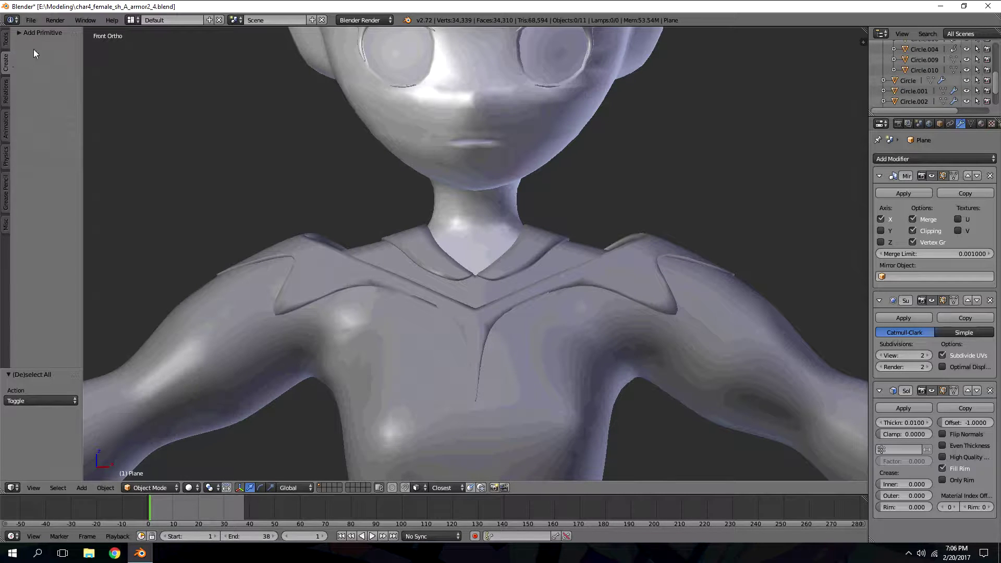
pyautogui.scroll(-5, 365, 183)
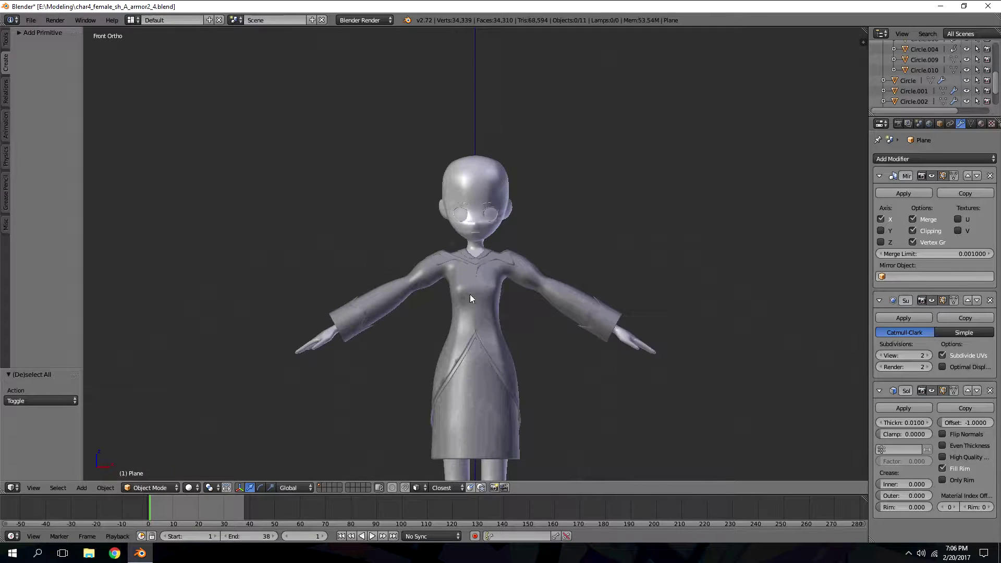
pyautogui.keyDown('shift'); pyautogui.moveTo(470, 294); pyautogui.dragTo(484, 250, button='middle'); pyautogui.keyUp('shift')
pyautogui.rightClick(484, 249)
pyautogui.press('a')
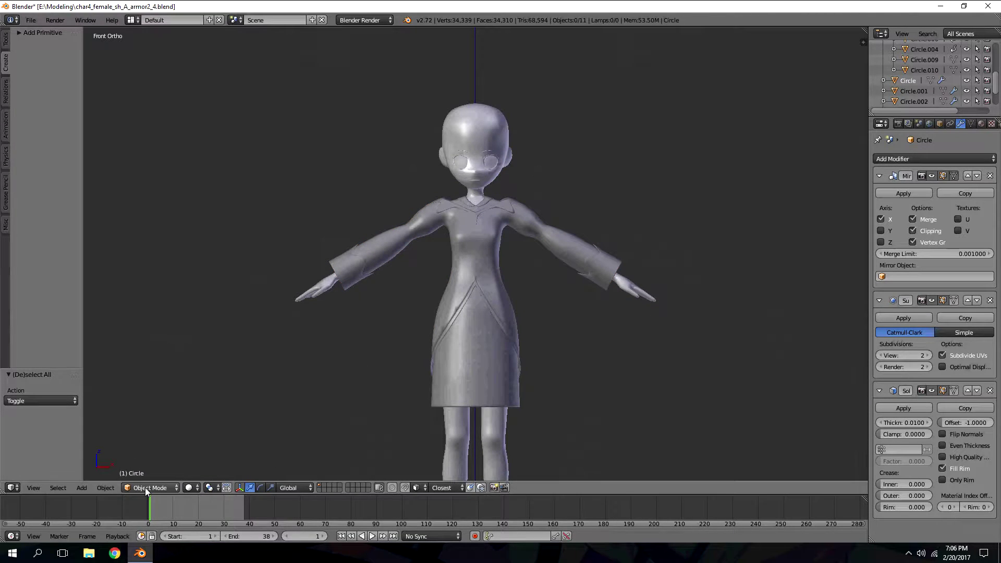
pyautogui.click(25, 34)
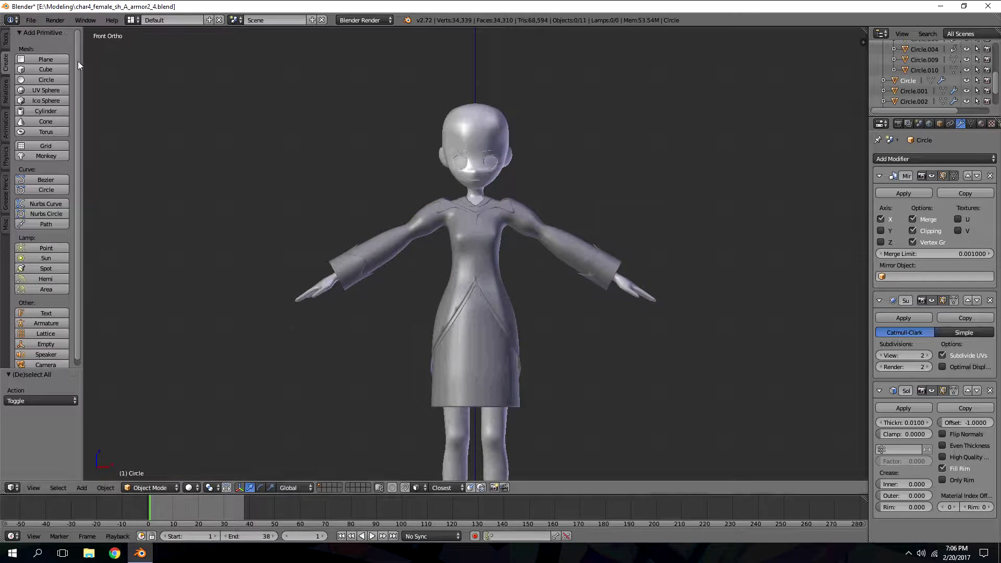
pyautogui.click(44, 59)
pyautogui.scroll(-2, 507, 339)
pyautogui.keyDown('shift'); pyautogui.scroll(-1, 506, 339); pyautogui.keyUp('shift')
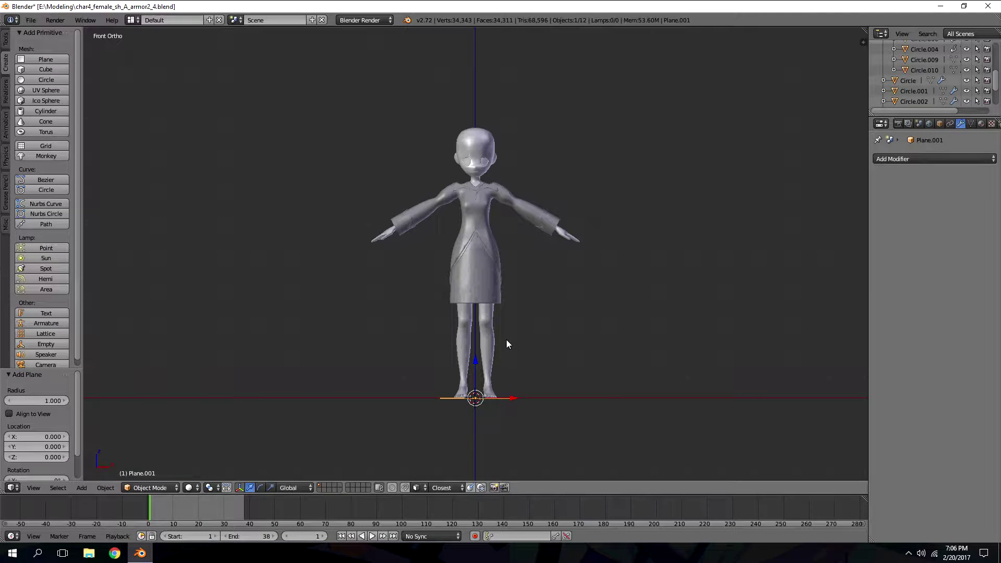
# - Give the plane Mirror, Subdivision Surface and Solidify modifiers, with view subdivisions set to 2
pyautogui.click(907, 159)
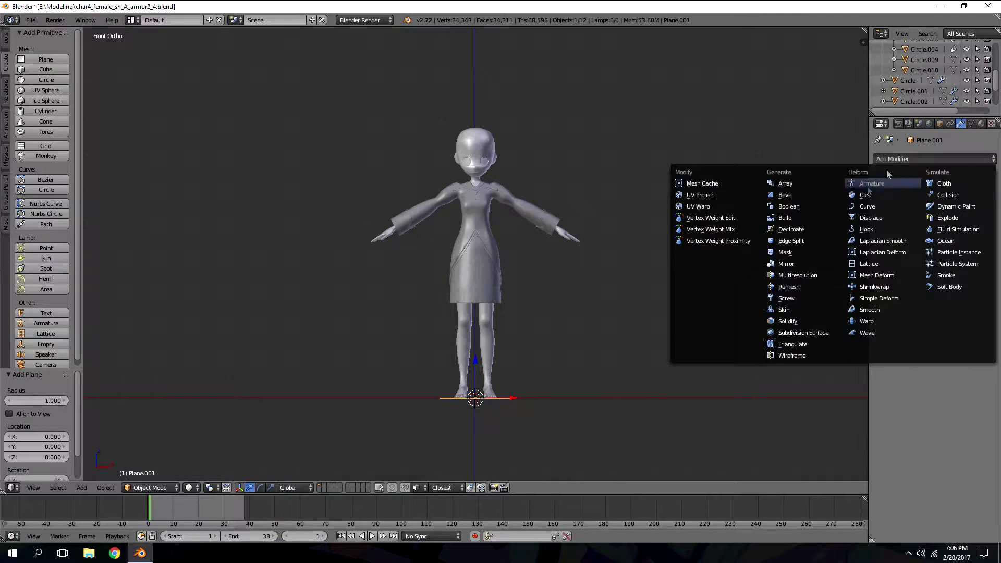
pyautogui.click(788, 265)
pyautogui.click(925, 158)
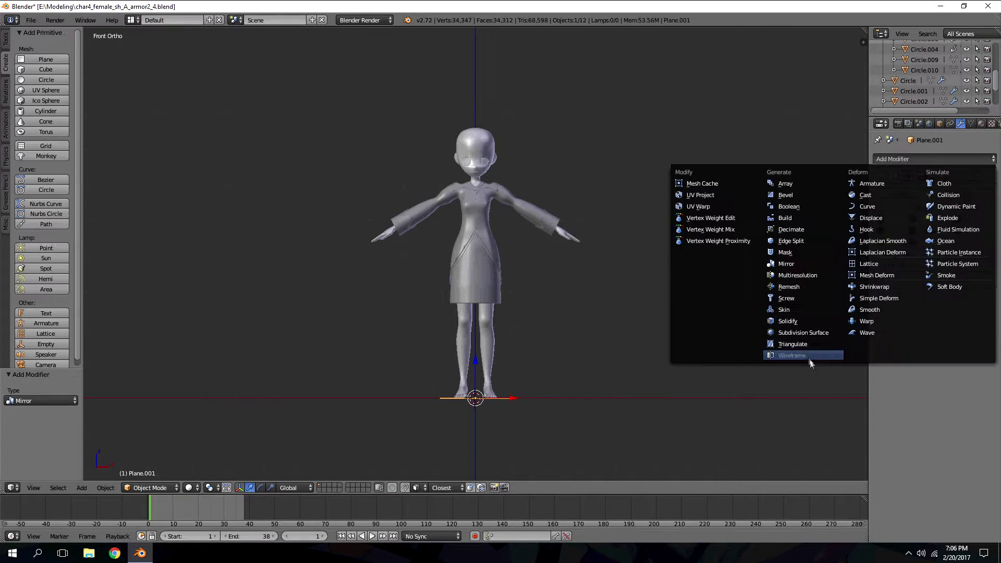
pyautogui.click(796, 332)
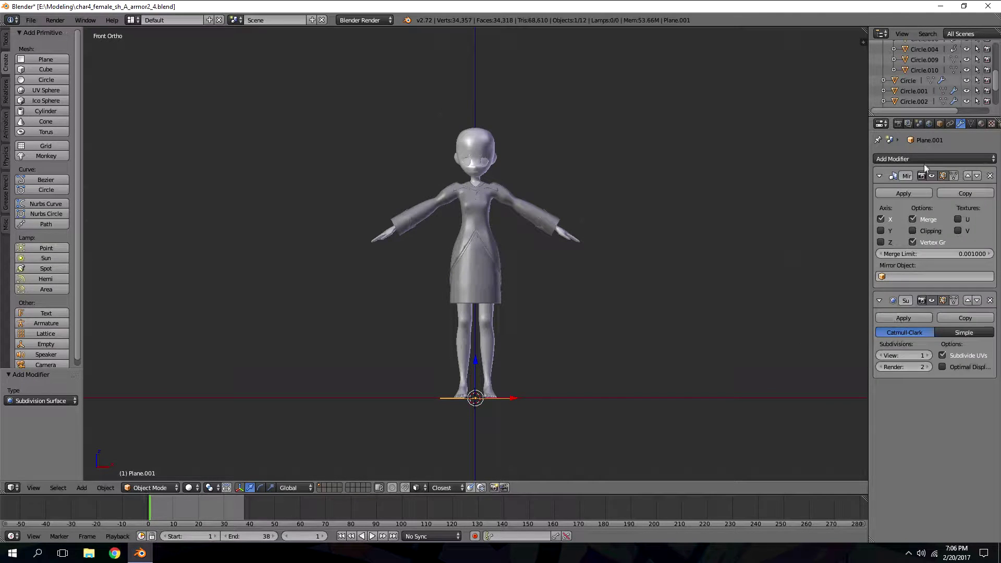
pyautogui.click(908, 159)
pyautogui.click(788, 321)
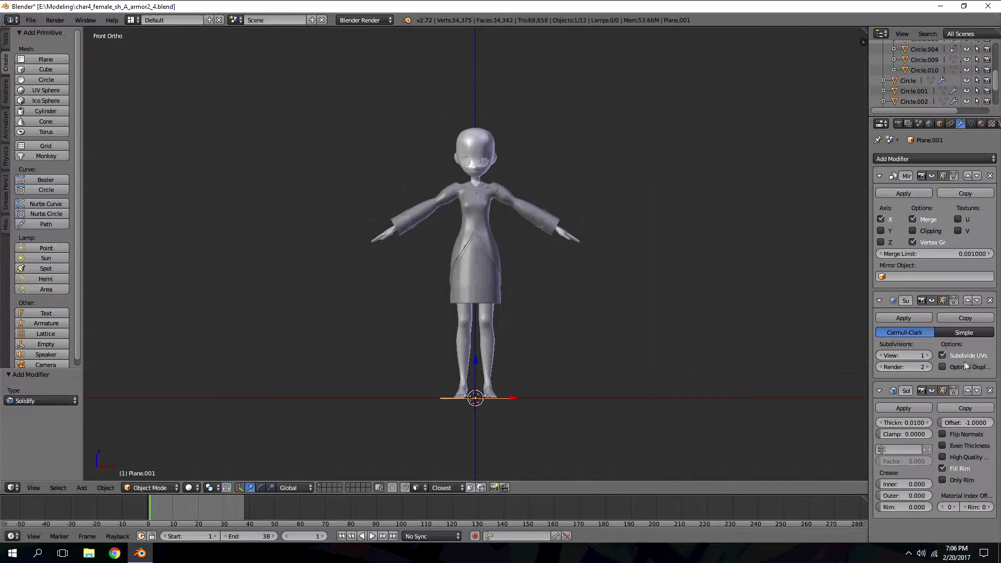
pyautogui.click(927, 355)
# - Rotate the plane's mesh 90° in side view and move it before the chest, about -0.674 along Y and 5.413 along Z
pyautogui.press('KP_3')
pyautogui.press('Tab')
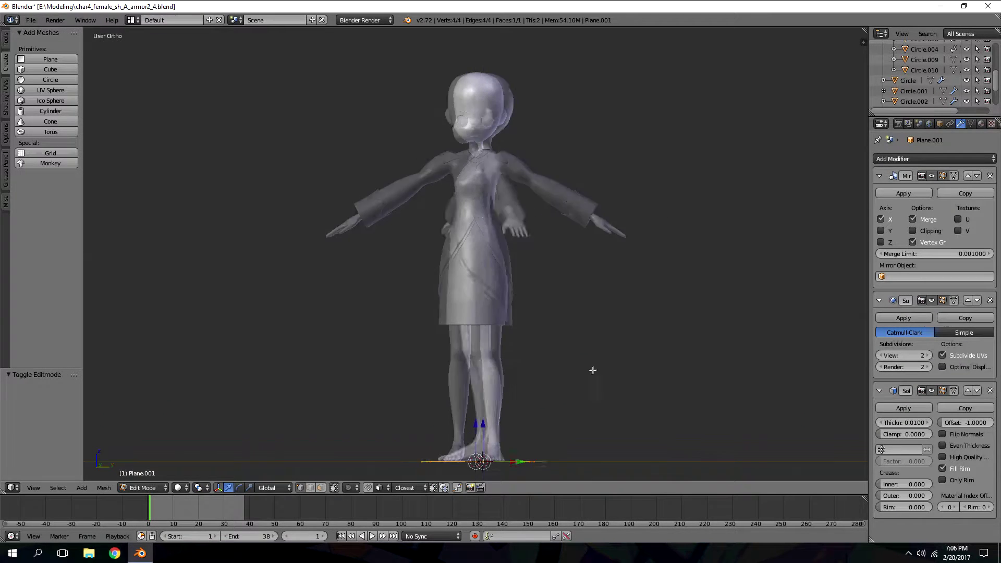
pyautogui.press('r')
pyautogui.press('9')
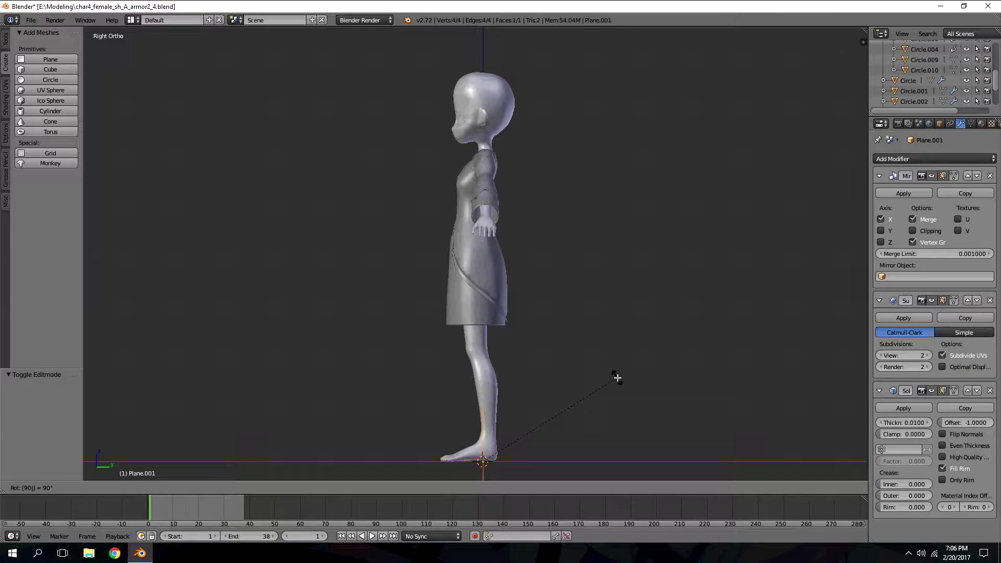
pyautogui.press('Return')
pyautogui.press('g')
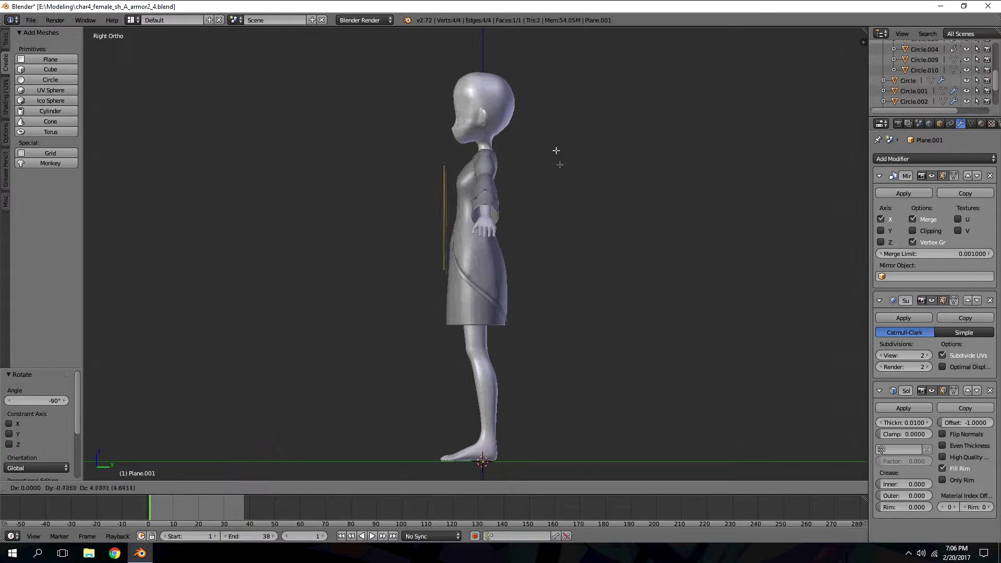
pyautogui.click(547, 134)
# - Scale the plane's mesh by about 0.087 and move it about 0.161 along Y and 0.308 along Z toward the upper chest
pyautogui.scroll(6, 442, 119)
pyautogui.keyDown('shift'); pyautogui.scroll(14, 443, 118); pyautogui.keyUp('shift')
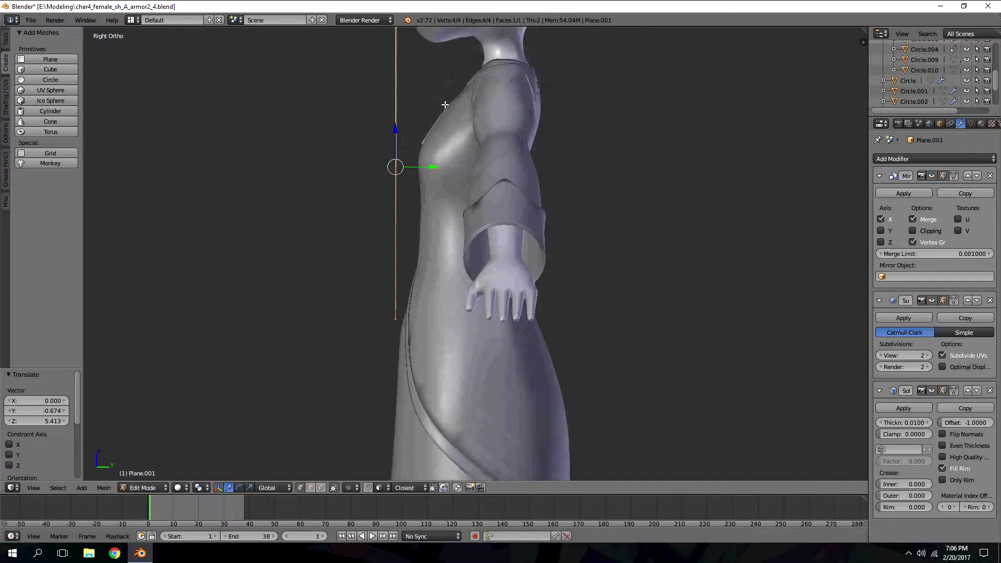
pyautogui.press('s')
pyautogui.click(418, 239)
pyautogui.press('g')
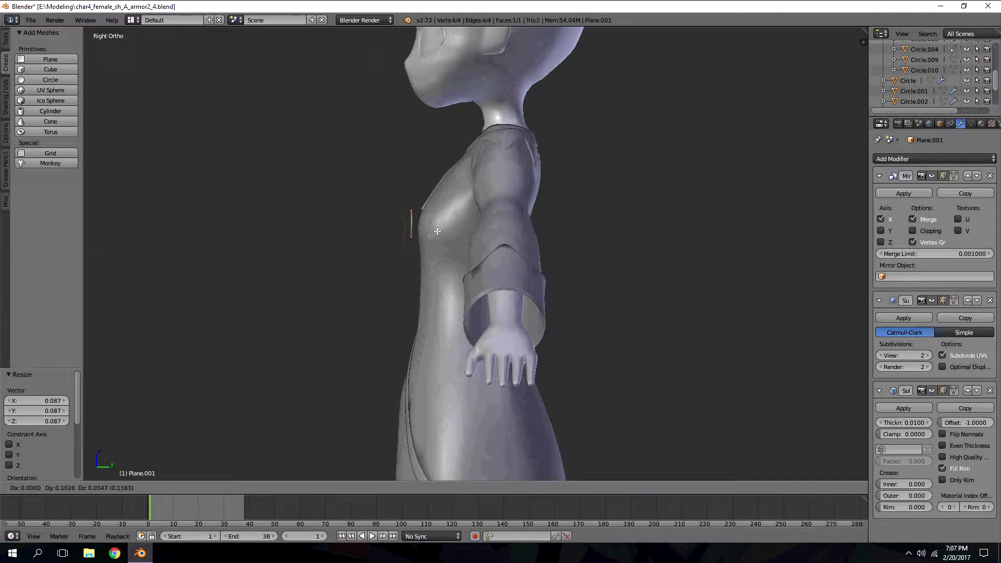
pyautogui.click(440, 197)
# - Tilt the small plane about 29.5° to follow the chest slope and scale it by about 0.664
pyautogui.press('r')
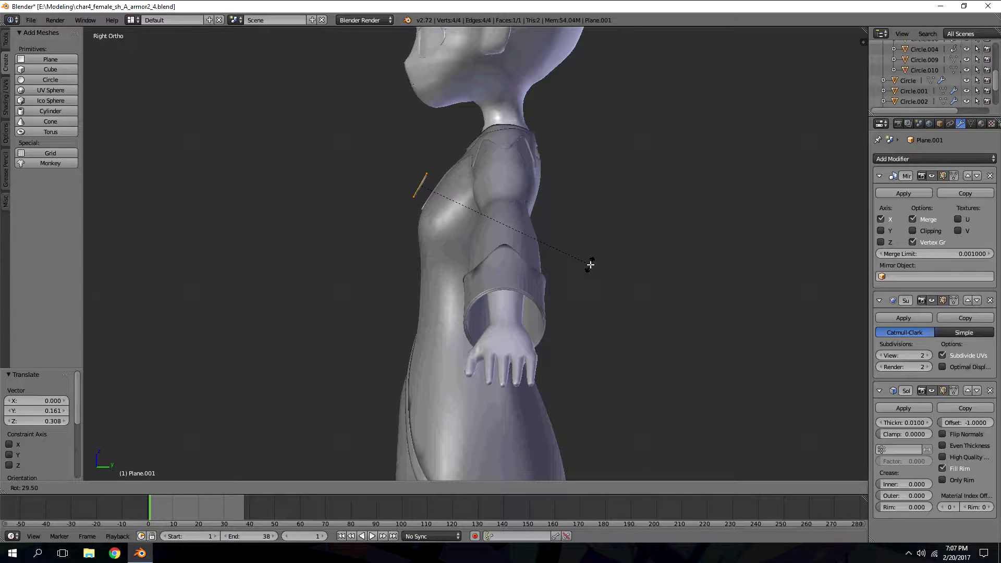
pyautogui.click(590, 264)
pyautogui.press('s')
pyautogui.click(577, 262)
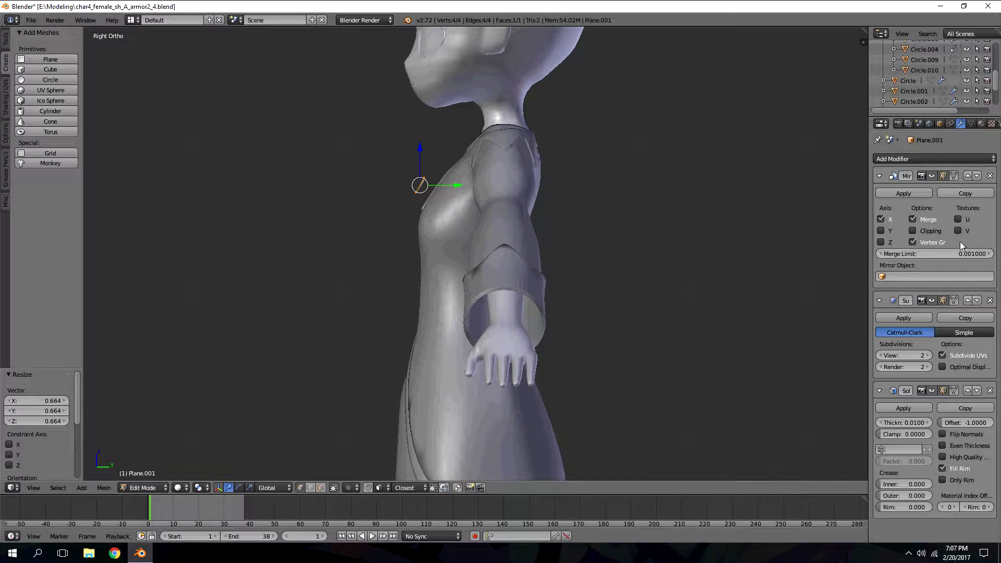
# - Enable clipping on the plane's Mirror modifier
pyautogui.click(912, 231)
pyautogui.press('KP_1')
pyautogui.click(462, 180)
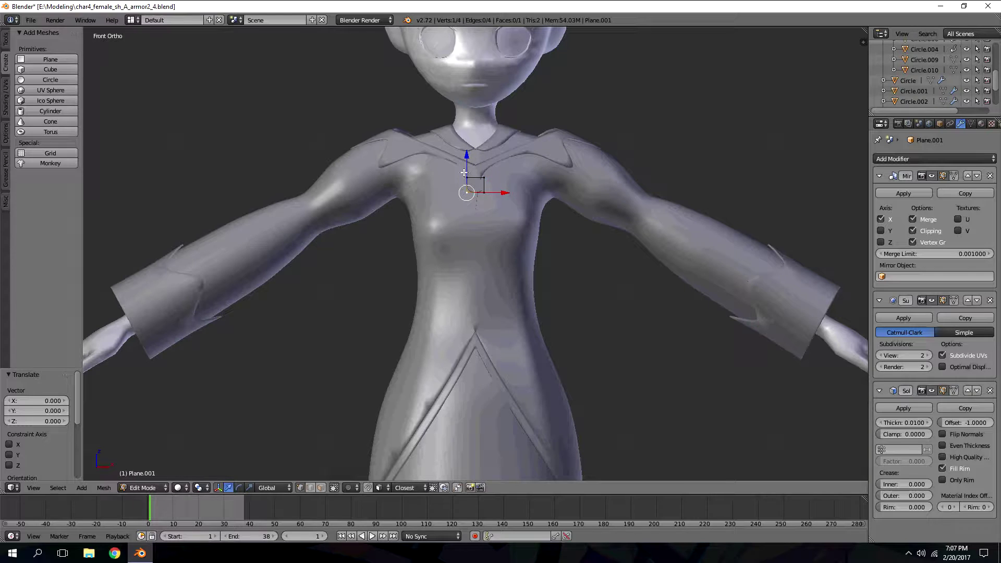
pyautogui.press('x')
pyautogui.click(536, 196)
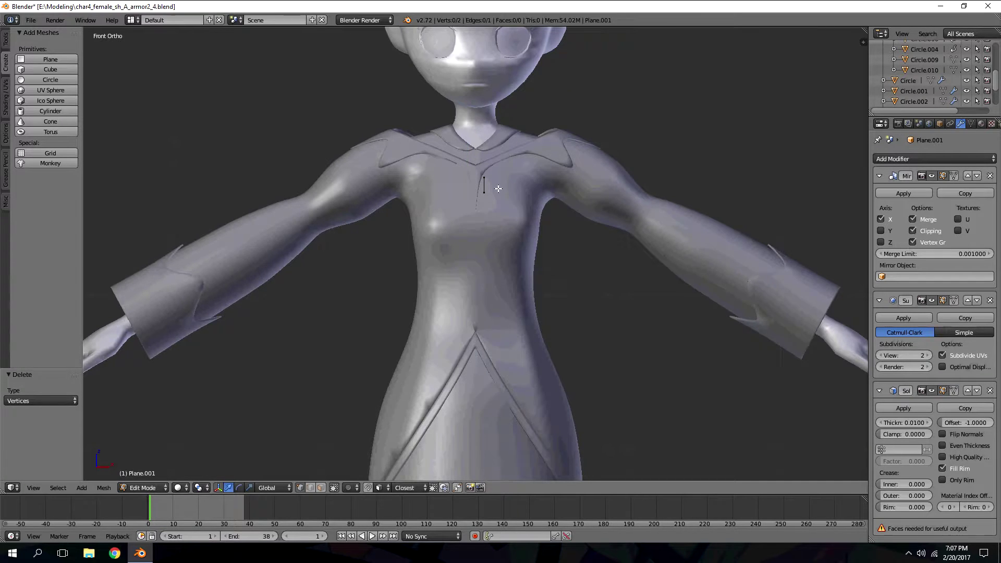
pyautogui.scroll(4, 498, 189)
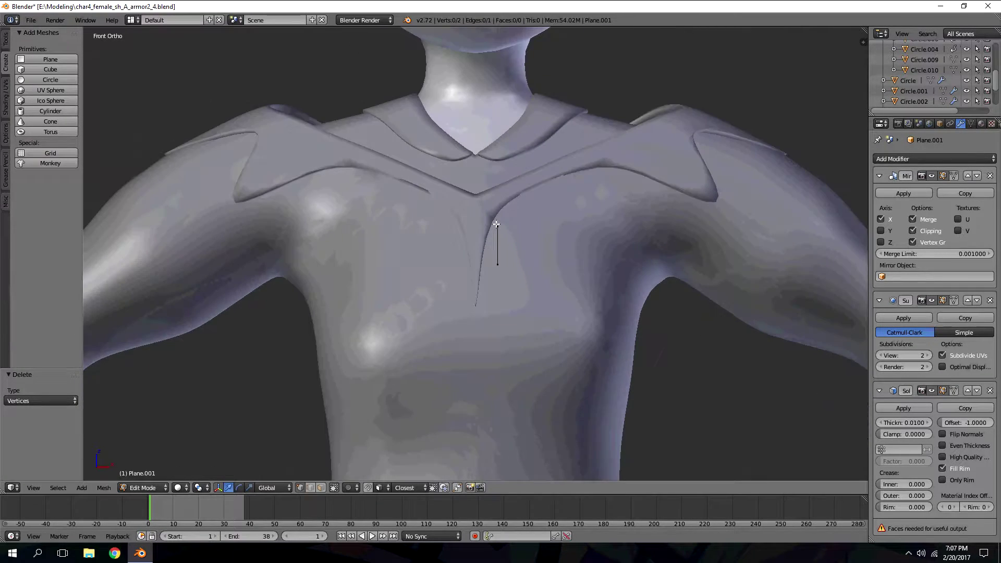
pyautogui.hotkey('ctrl', 'z')
# - Move the plane's edge beyond the mirror axis onto the body's centreline, then select the whole mesh
pyautogui.moveTo(480, 244); pyautogui.dragTo(523, 239)
pyautogui.click(524, 241)
pyautogui.press('a')
pyautogui.press('a')
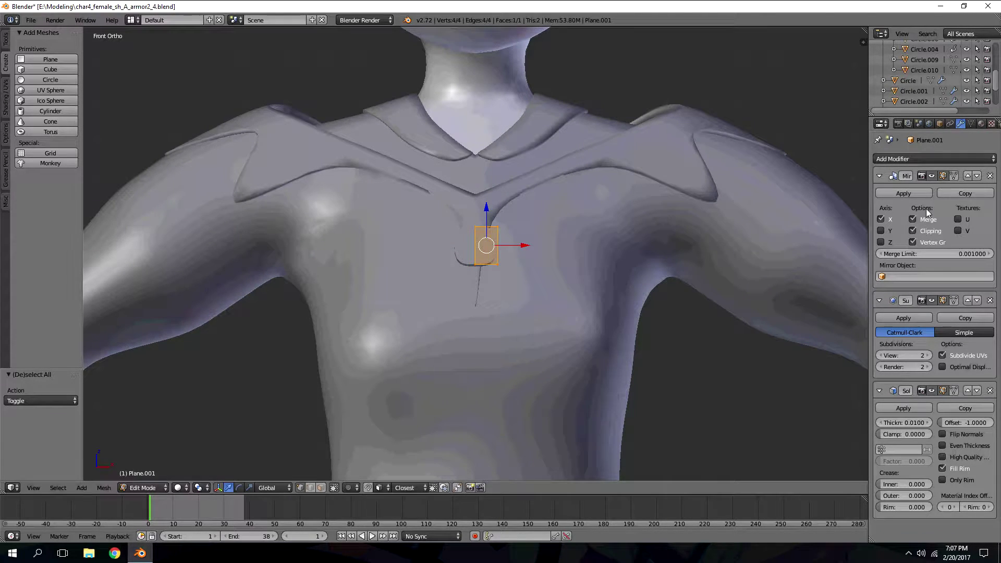
# - Move the plane about 0.142 along Y and 0.087 along Z against the upper chest, adjusting its tilt and scale
pyautogui.press('KP_3')
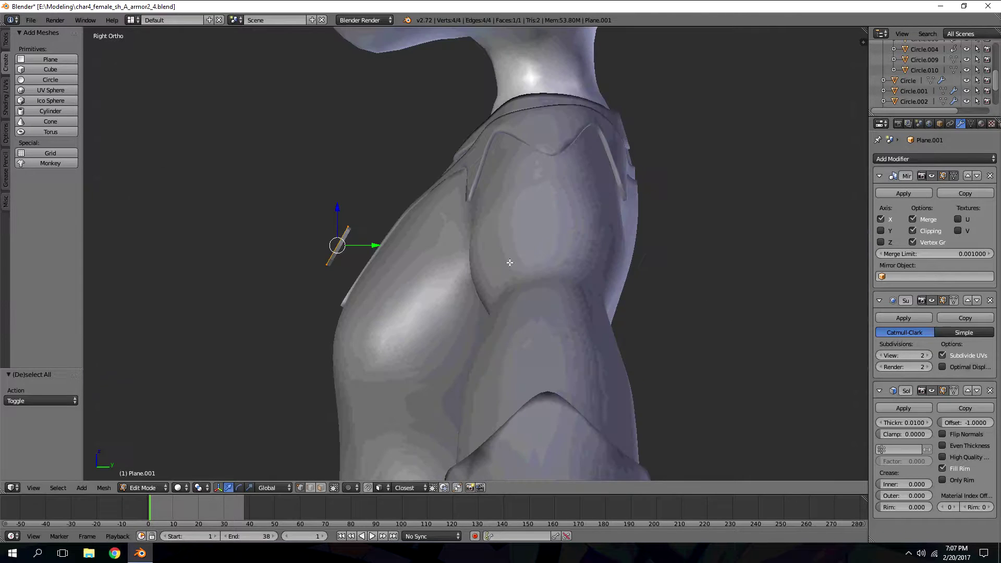
pyautogui.press('g')
pyautogui.click(464, 204)
pyautogui.press('r')
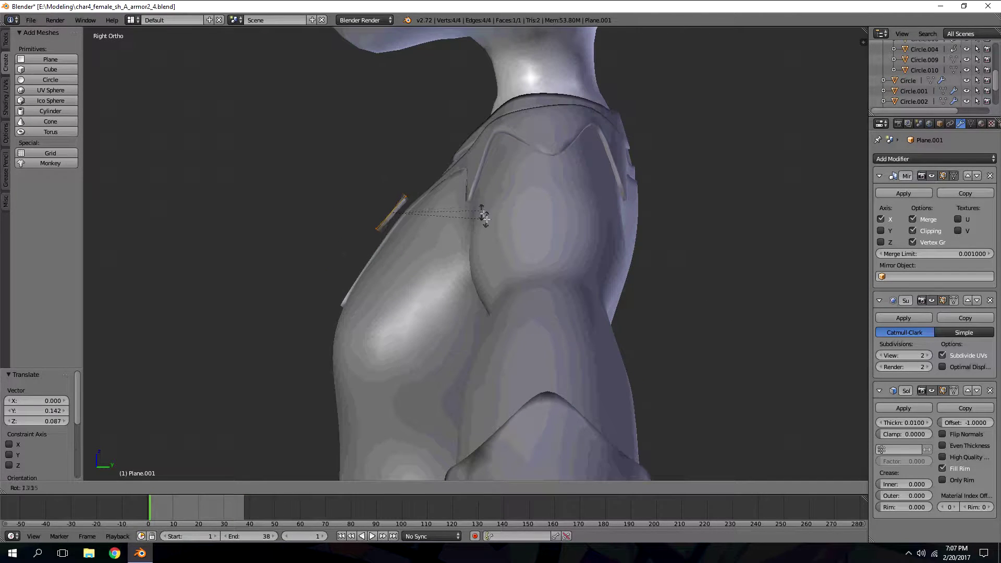
pyautogui.click(491, 211)
pyautogui.press('s')
pyautogui.click(505, 221)
# - Move the plane up the chest toward the collar and rotate it about 6°
pyautogui.press('g')
pyautogui.click(547, 183)
pyautogui.press('r')
pyautogui.click(551, 192)
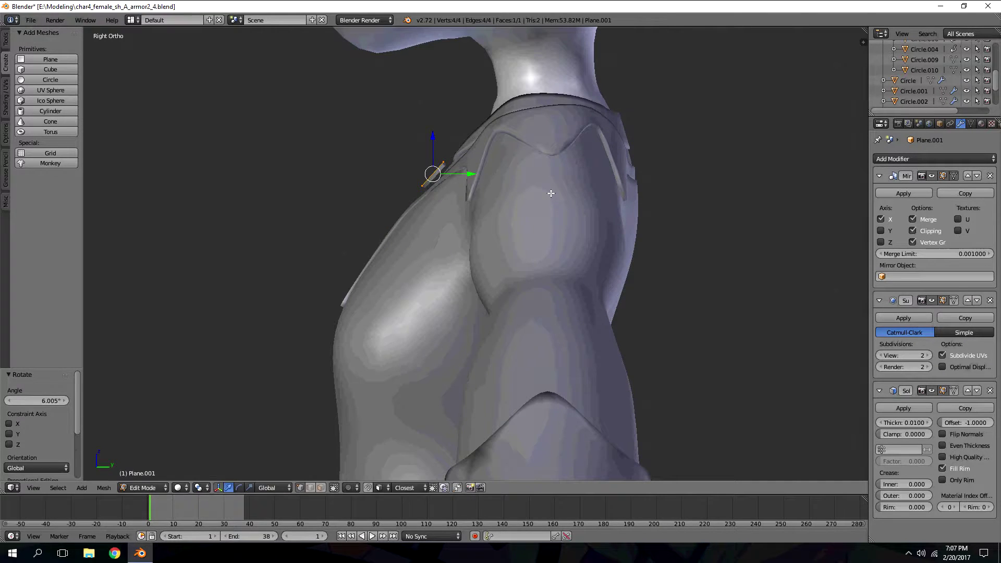
# - Move the plane about 0.043 along Y and 0.041 along Z onto the collar front, rotate it about -2°, and nudge it against the surface
pyautogui.press('g')
pyautogui.click(567, 178)
pyautogui.press('r')
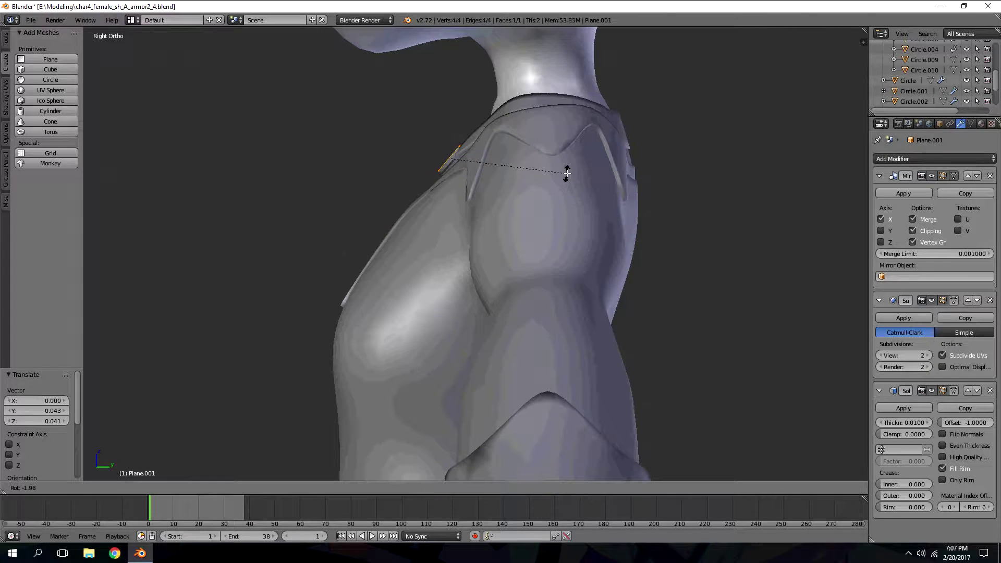
pyautogui.click(568, 176)
pyautogui.press('g')
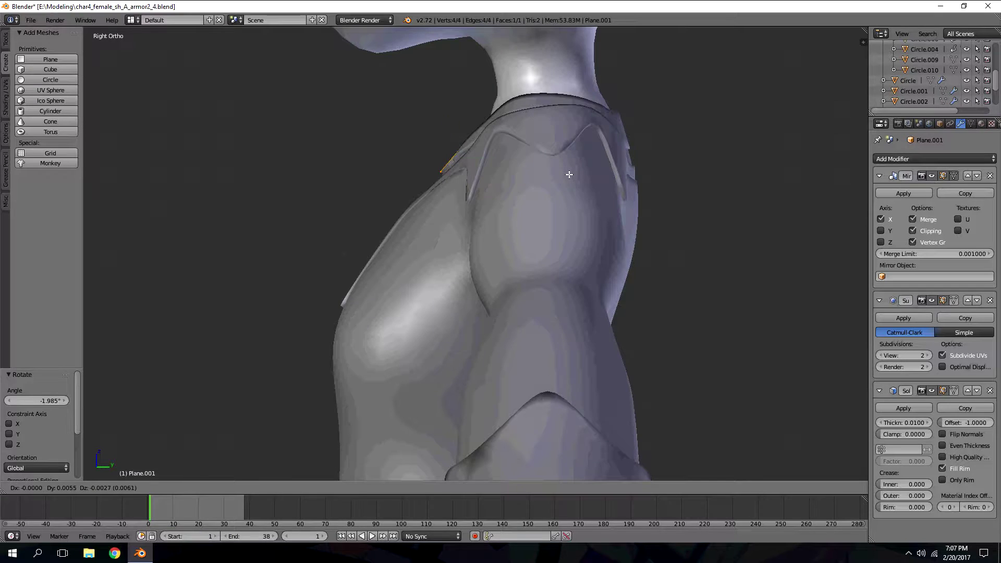
pyautogui.click(568, 175)
# - Scale the plane to about 0.56 at the collar opening and apply smooth shading to its faces
pyautogui.press('KP_1')
pyautogui.scroll(3, 499, 198)
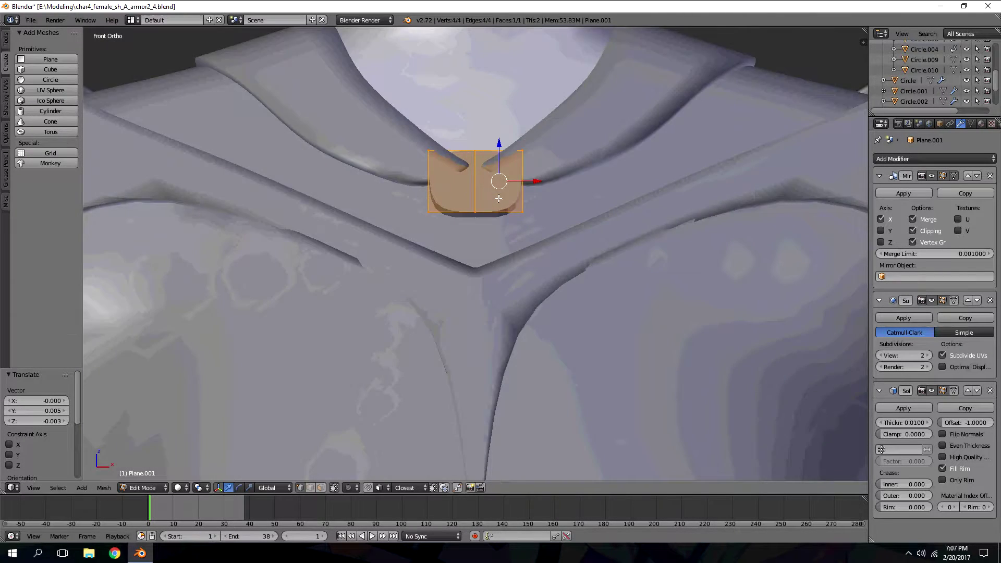
pyautogui.scroll(2, 499, 198)
pyautogui.press('s')
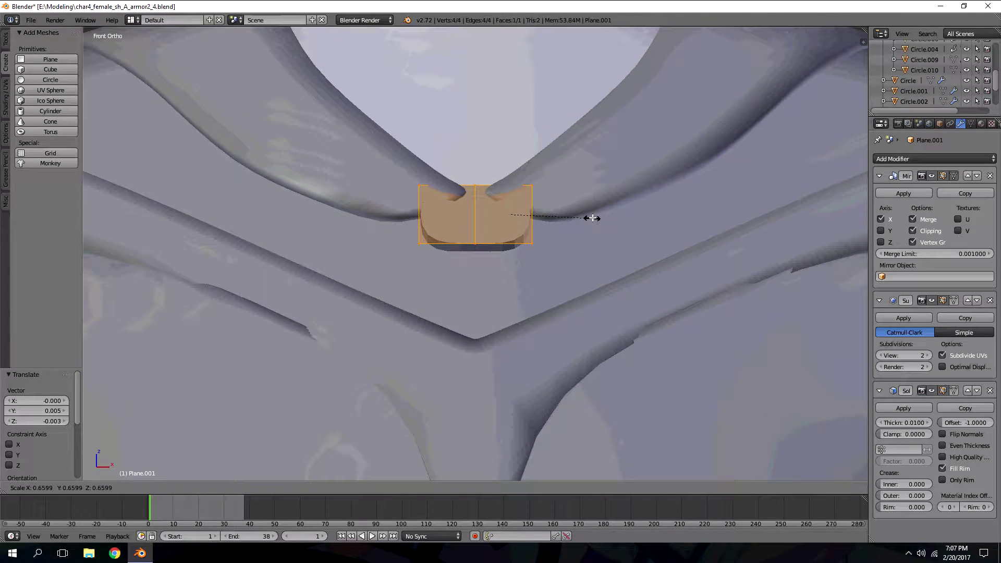
pyautogui.click(576, 197)
pyautogui.click(6, 94)
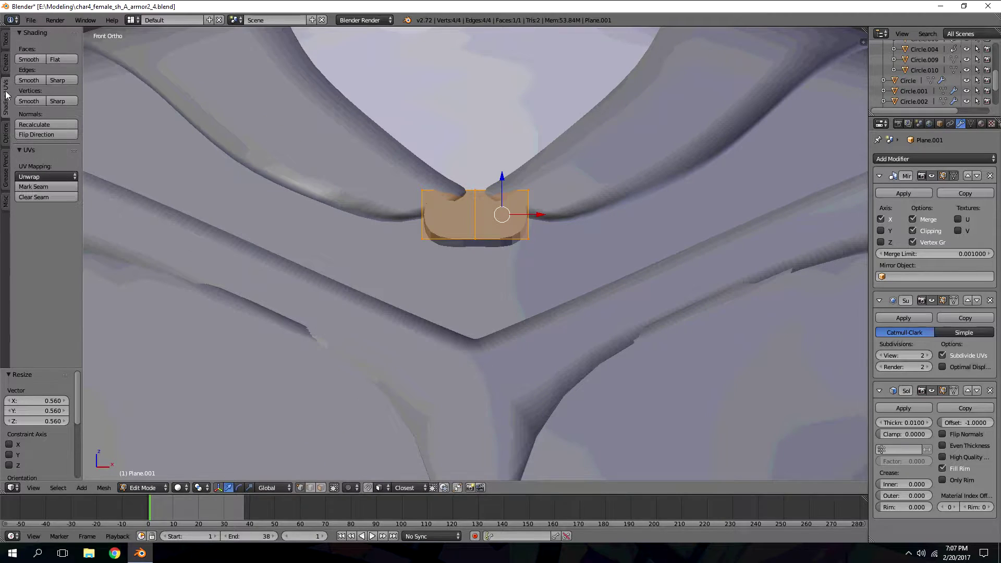
pyautogui.click(29, 58)
# - Narrow the plane by moving its outer edge about -0.016 along X, then shift that edge about -0.005 along Y and 0.004 along Z
pyautogui.press('a')
pyautogui.rightClick(528, 215)
pyautogui.moveTo(558, 214); pyautogui.dragTo(539, 214)
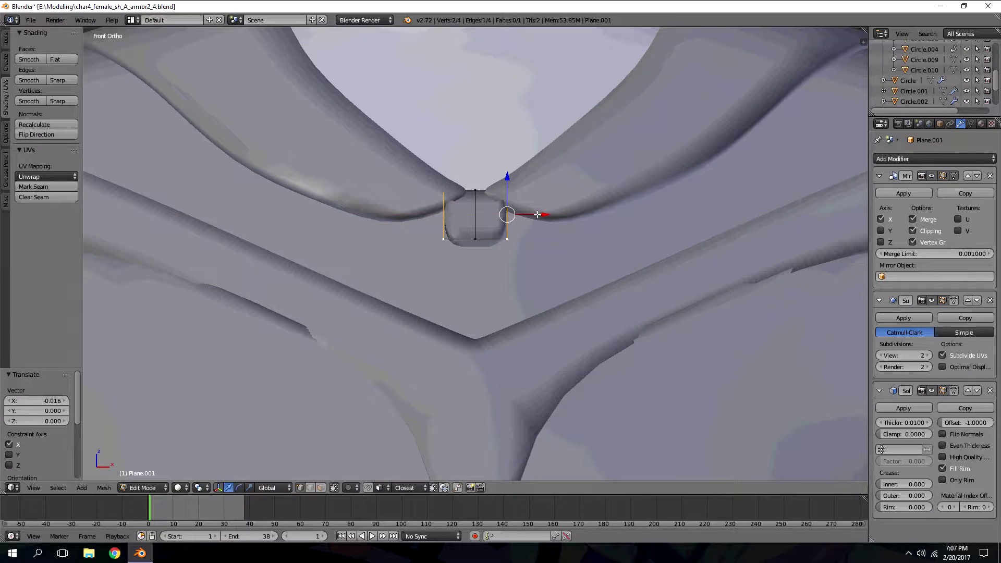
pyautogui.press('KP_3')
pyautogui.press('g')
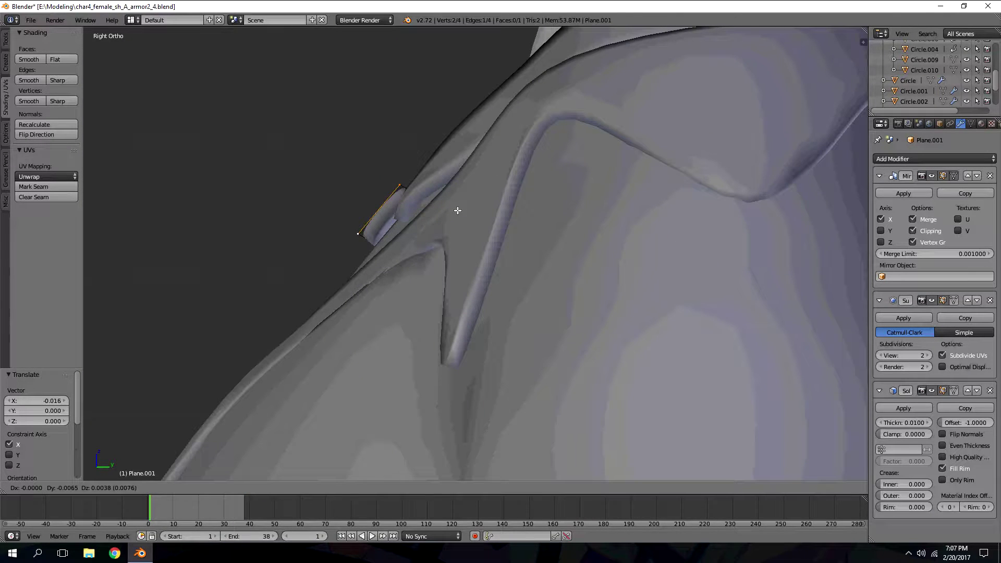
pyautogui.click(459, 209)
# - Move the plane's centre edge about -0.010 along Y and 0.005 along Z so the piece bulges forward
pyautogui.press('KP_4')
pyautogui.press('KP_4')
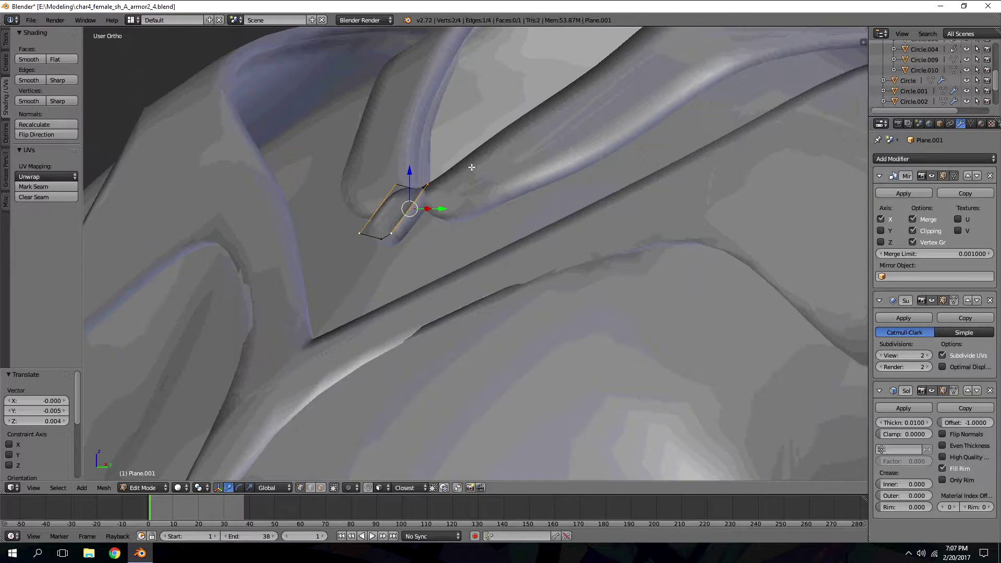
pyautogui.press('KP_4')
pyautogui.rightClick(422, 194)
pyautogui.keyDown('shift'); pyautogui.rightClick(399, 235); pyautogui.keyUp('shift')
pyautogui.scroll(1, 399, 235)
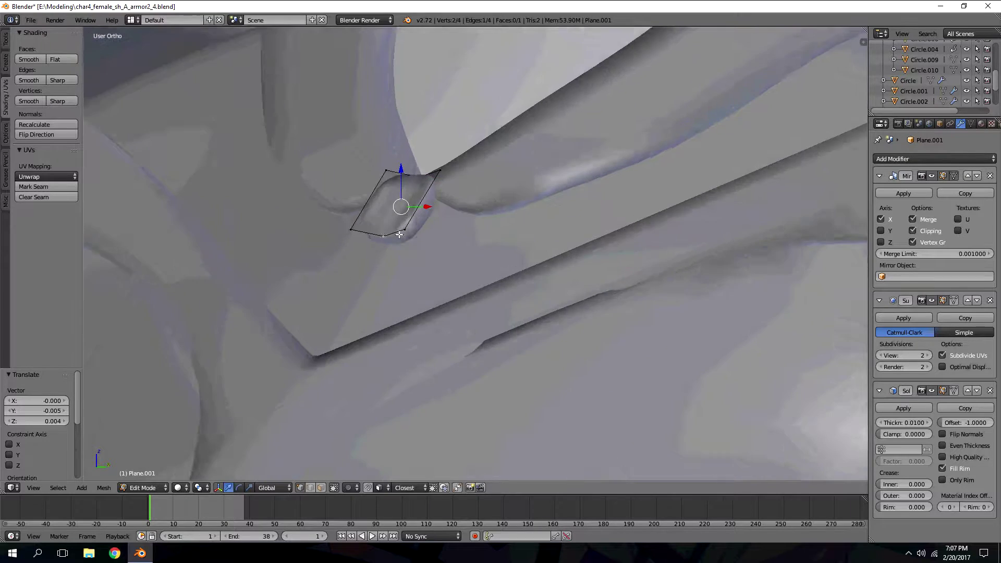
pyautogui.press('KP_3')
pyautogui.hotkey('ctrl', 'z')
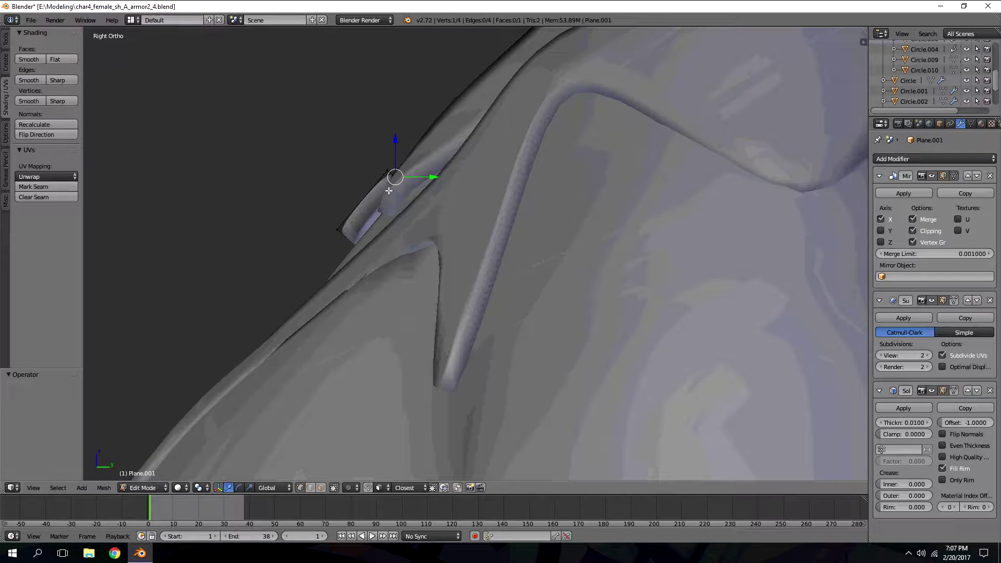
pyautogui.keyDown('shift'); pyautogui.rightClick(339, 237); pyautogui.keyUp('shift')
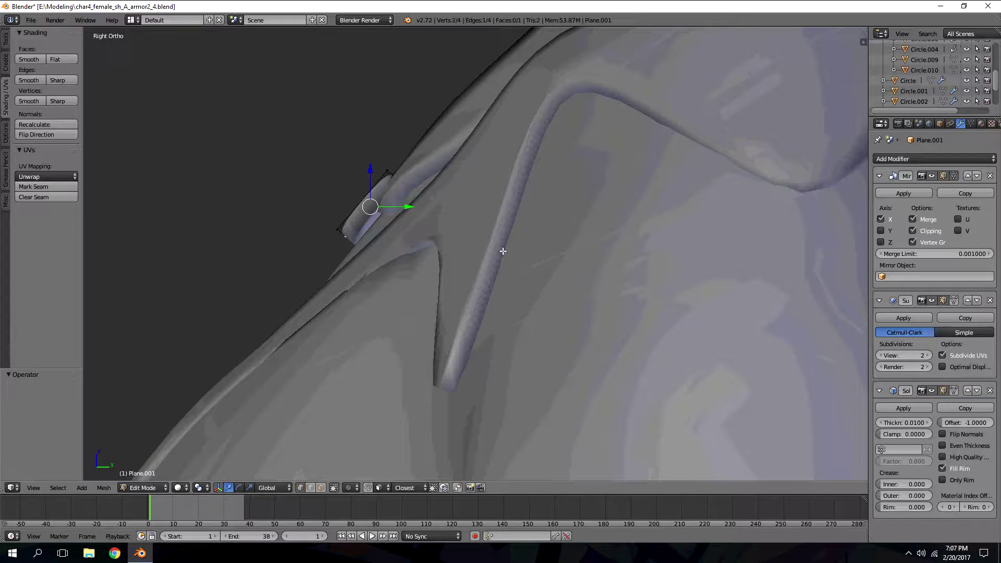
pyautogui.press('g')
pyautogui.click(486, 243)
pyautogui.moveTo(533, 126); pyautogui.dragTo(556, 58, button='middle')
pyautogui.scroll(-2, 530, 140)
pyautogui.moveTo(529, 115); pyautogui.dragTo(531, 142, button='middle')
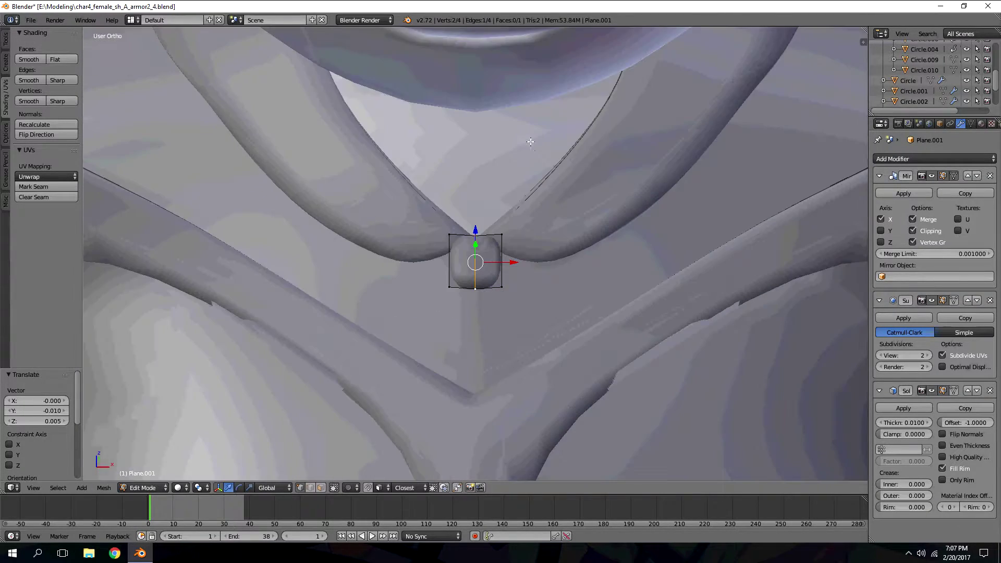
# - Scale the whole collar piece up by about 1.583
pyautogui.scroll(-8, 530, 156)
pyautogui.press('Tab')
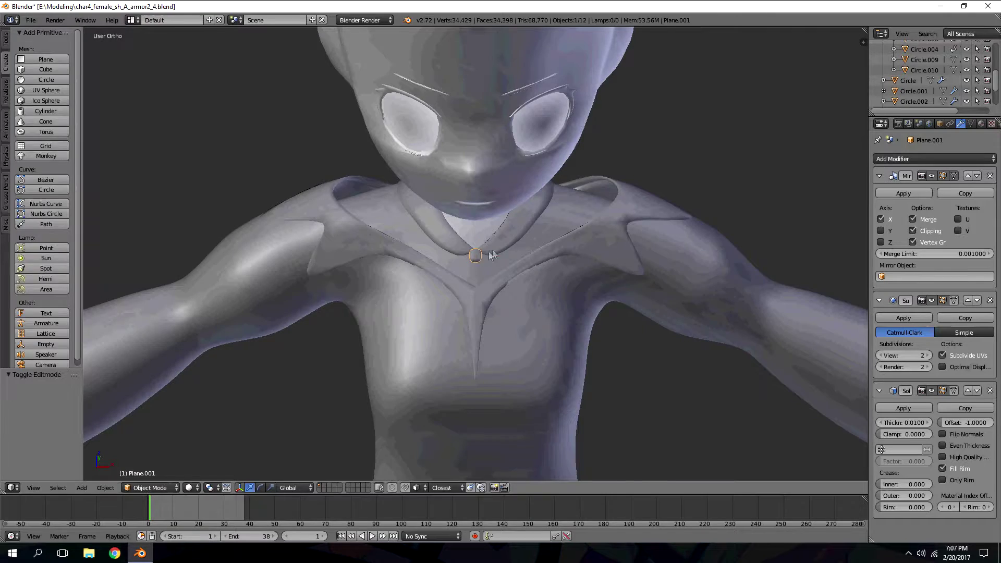
pyautogui.press('Tab')
pyautogui.scroll(5, 489, 254)
pyautogui.press('s')
pyautogui.click(554, 247)
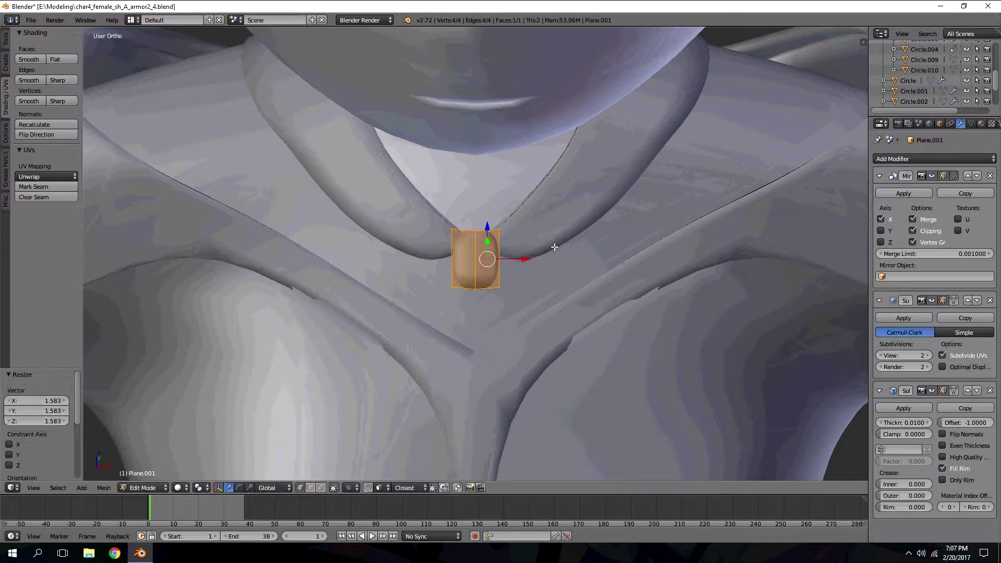
# - Widen the collar piece by moving its outer edge about 0.013 along X, then return to Object Mode
pyautogui.rightClick(500, 245)
pyautogui.press('s')
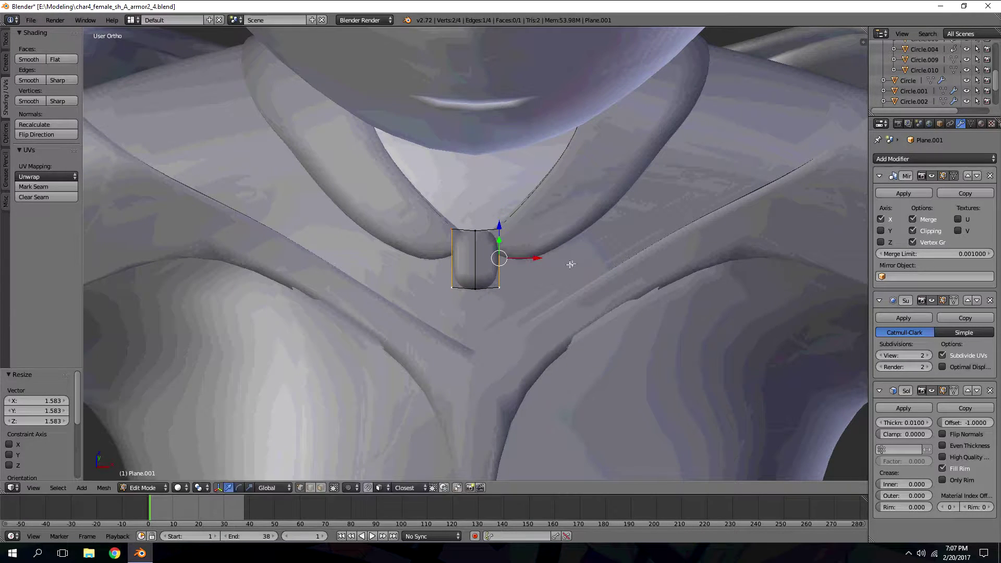
pyautogui.press('Escape')
pyautogui.press('g')
pyautogui.press('x')
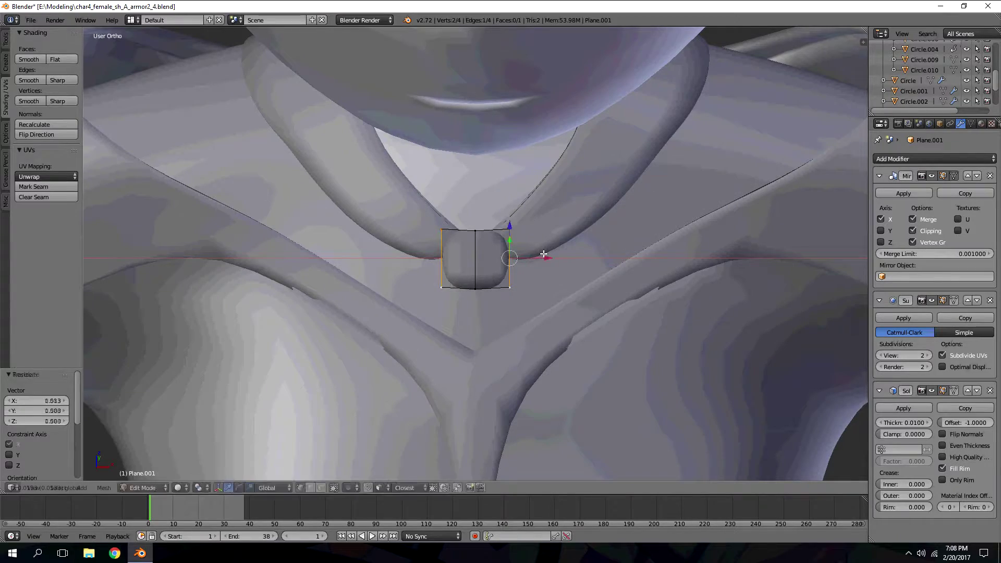
pyautogui.click(543, 254)
pyautogui.press('Tab')
pyautogui.moveTo(543, 253); pyautogui.dragTo(544, 177, button='middle')
pyautogui.press('KP_1')
pyautogui.scroll(-8, 547, 192)
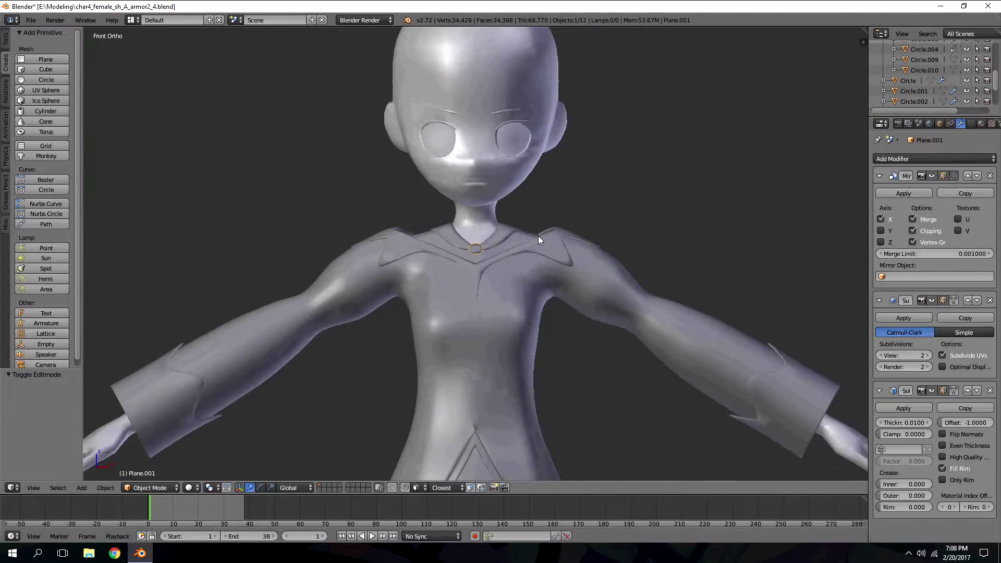
pyautogui.press('a')
pyautogui.scroll(6, 538, 236)
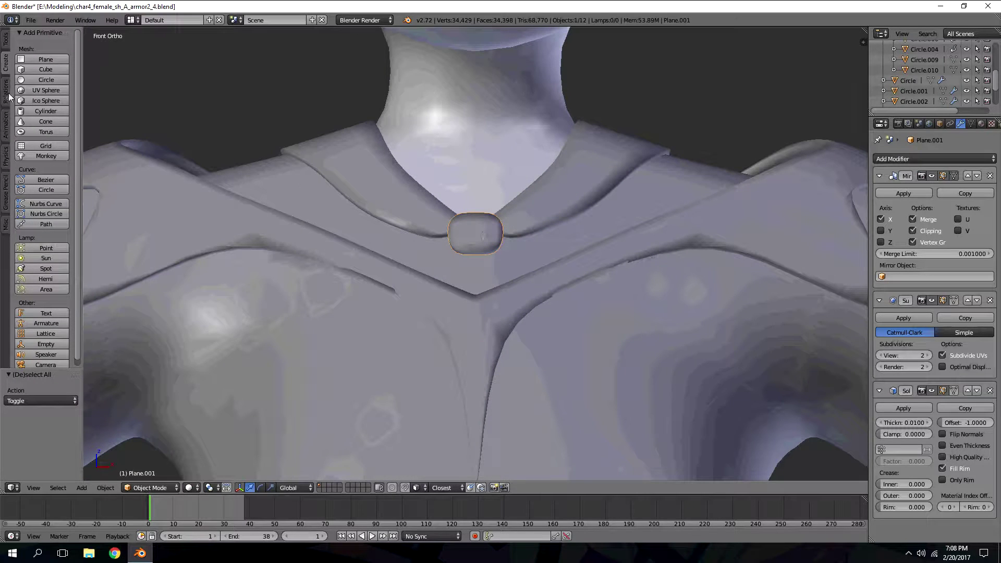
# - Build a separate short edge beneath the collar knot's lower outer corner and extrude it about 0.108 along X and -0.131 along Z as a ribbon tail
pyautogui.press('Tab')
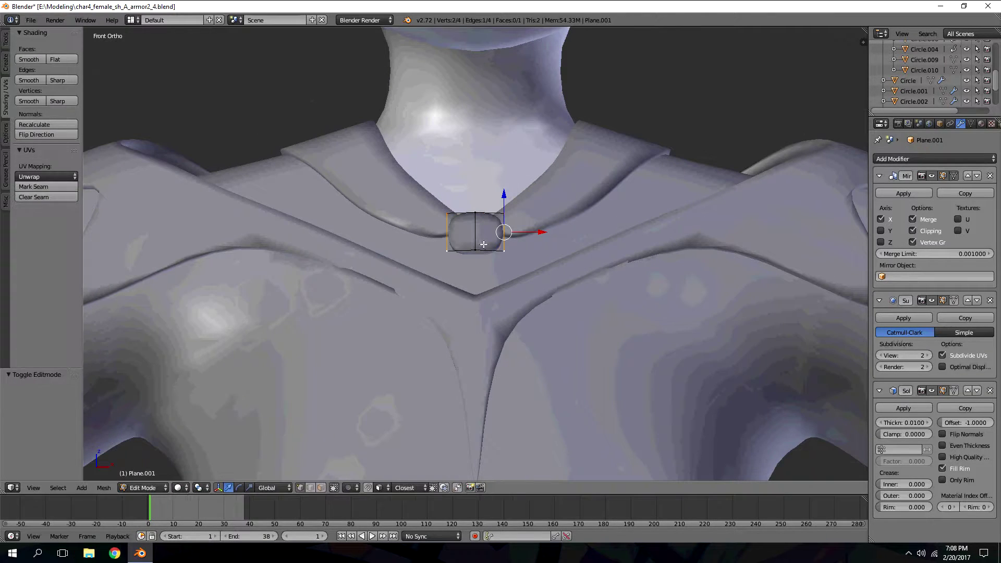
pyautogui.rightClick(505, 254)
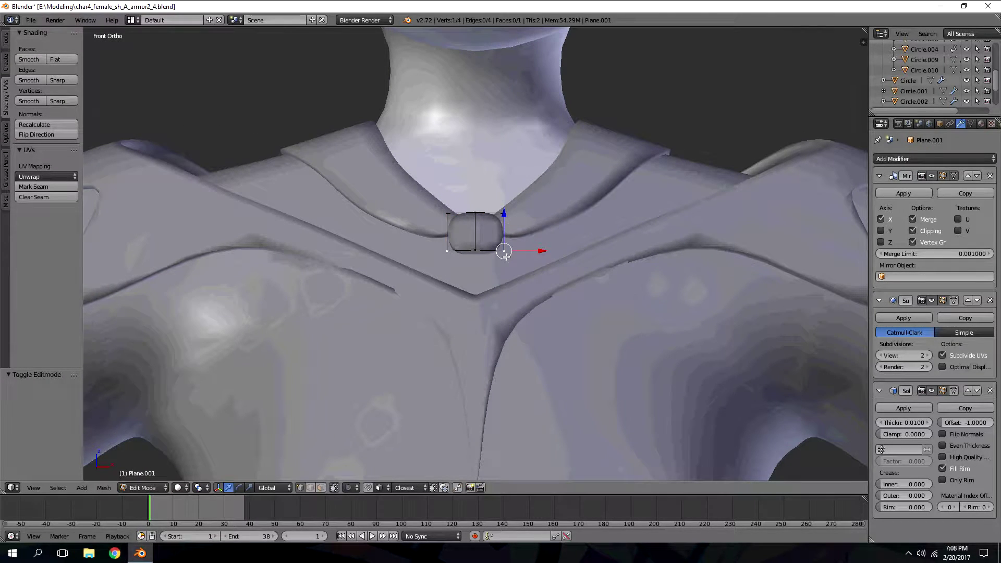
pyautogui.press('e')
pyautogui.click(523, 224)
pyautogui.press('e')
pyautogui.click(534, 227)
pyautogui.keyDown('shift'); pyautogui.rightClick(511, 243); pyautogui.keyUp('shift')
pyautogui.press('e')
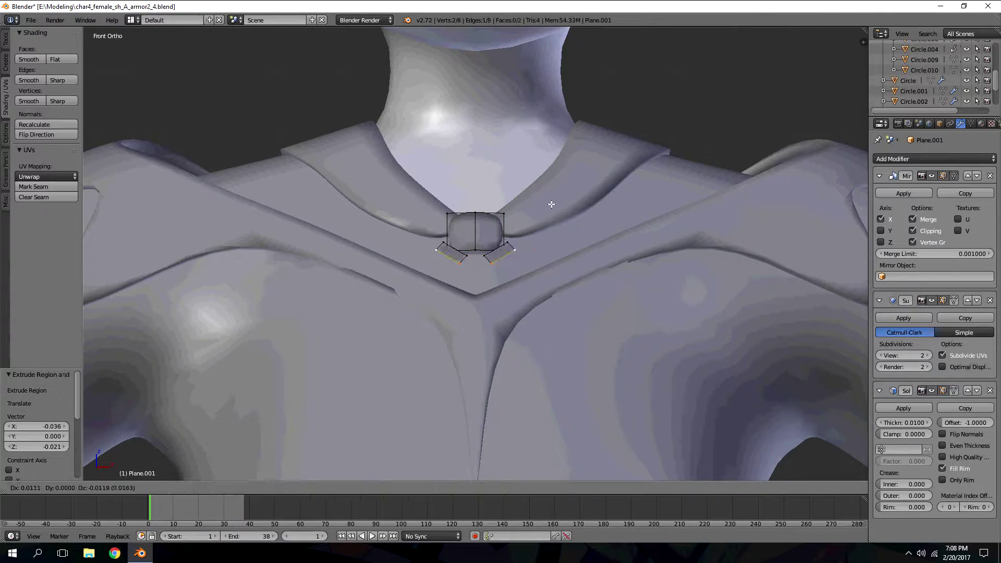
pyautogui.click(612, 276)
# - Shift the ribbon tail's lower end forward along Y to clear the chest, then move an upper corner about 0.021 along Y
pyautogui.press('KP_3')
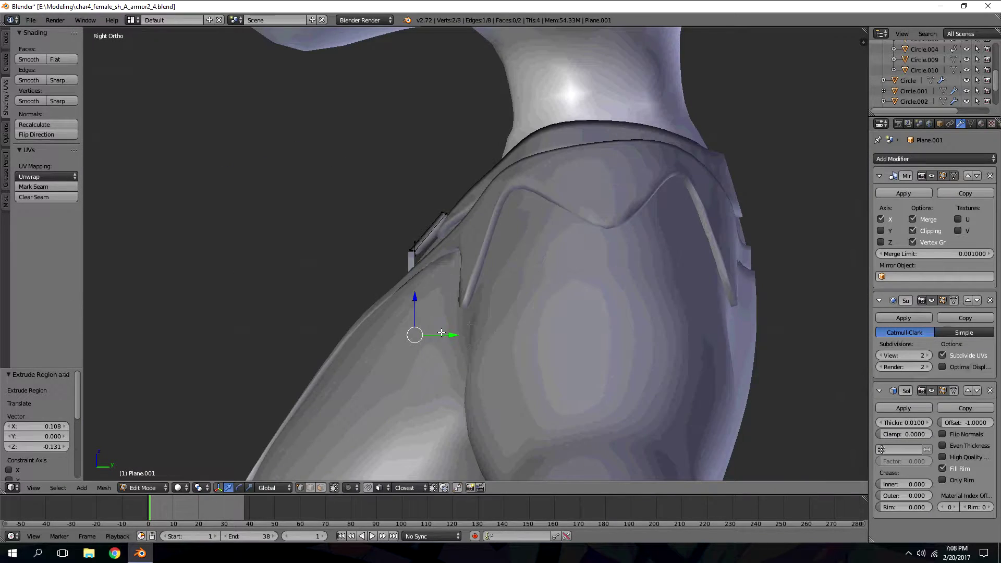
pyautogui.press('g')
pyautogui.press('y')
pyautogui.click(372, 316)
pyautogui.moveTo(373, 313); pyautogui.dragTo(566, 331, button='middle')
pyautogui.rightClick(509, 244)
pyautogui.moveTo(509, 243); pyautogui.dragTo(616, 326, button='middle')
pyautogui.press('g')
pyautogui.press('y')
pyautogui.click(475, 257)
# - Move the ribbon tail's lower outer corner about 0.022 along Y toward the chest
pyautogui.rightClick(608, 330)
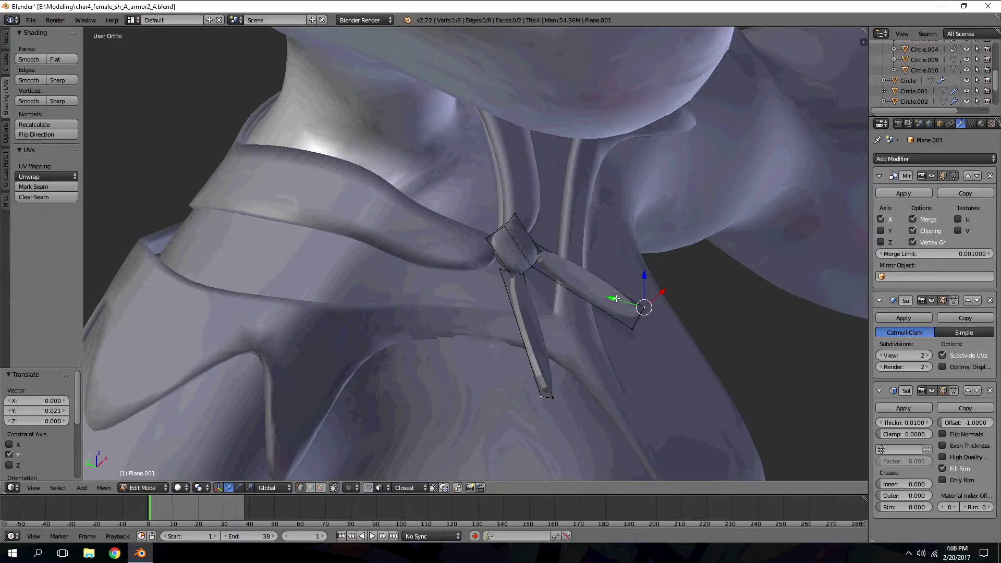
pyautogui.press('g')
pyautogui.press('y')
pyautogui.click(598, 293)
# - Select the ribbon tail's upper edge and move it about 0.011 along Y
pyautogui.moveTo(598, 293); pyautogui.dragTo(470, 257, button='middle')
pyautogui.rightClick(497, 285)
pyautogui.keyDown('shift'); pyautogui.rightClick(524, 263); pyautogui.keyUp('shift')
pyautogui.press('g')
pyautogui.press('y')
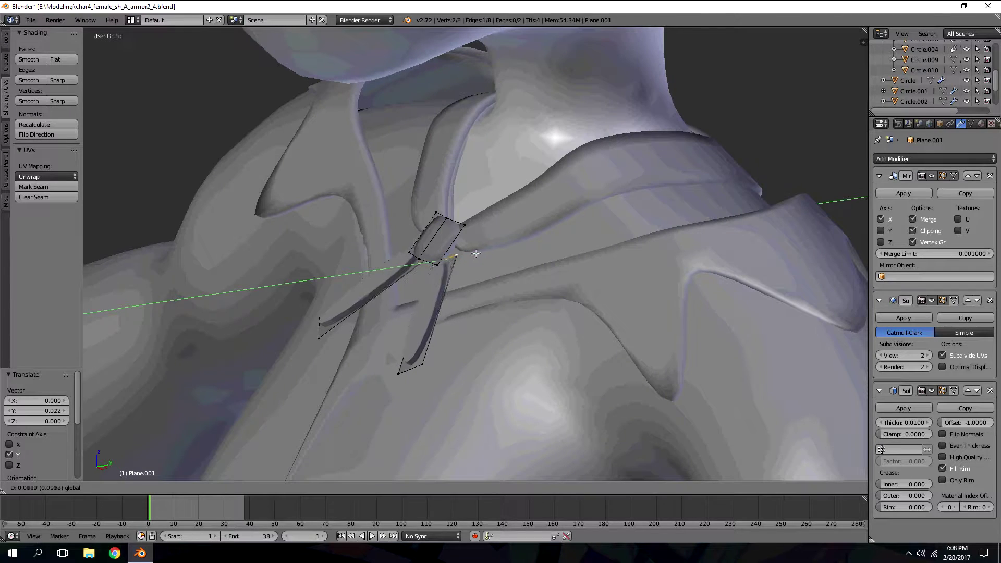
pyautogui.click(476, 255)
# - Tuck the tail's upper edge under the knot by about -0.012 along X and 0.008 along Z, disable Mirror clipping, and shift it another -0.012 along X
pyautogui.press('KP_1')
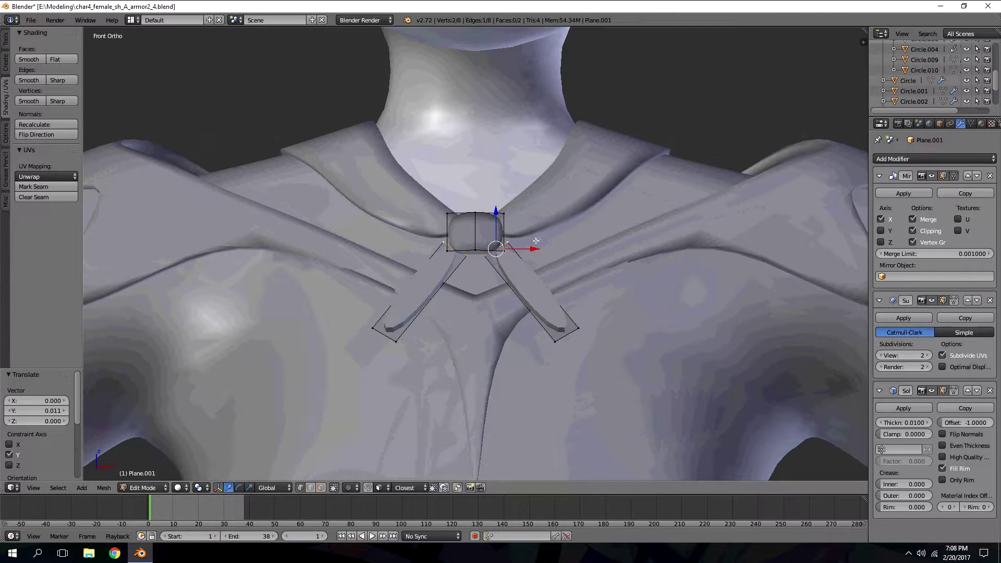
pyautogui.press('g')
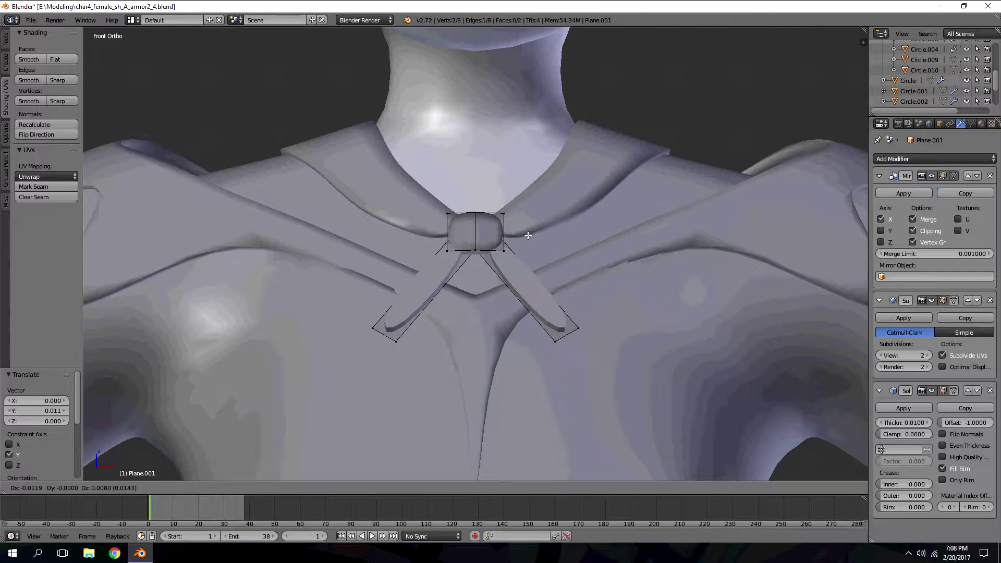
pyautogui.click(528, 235)
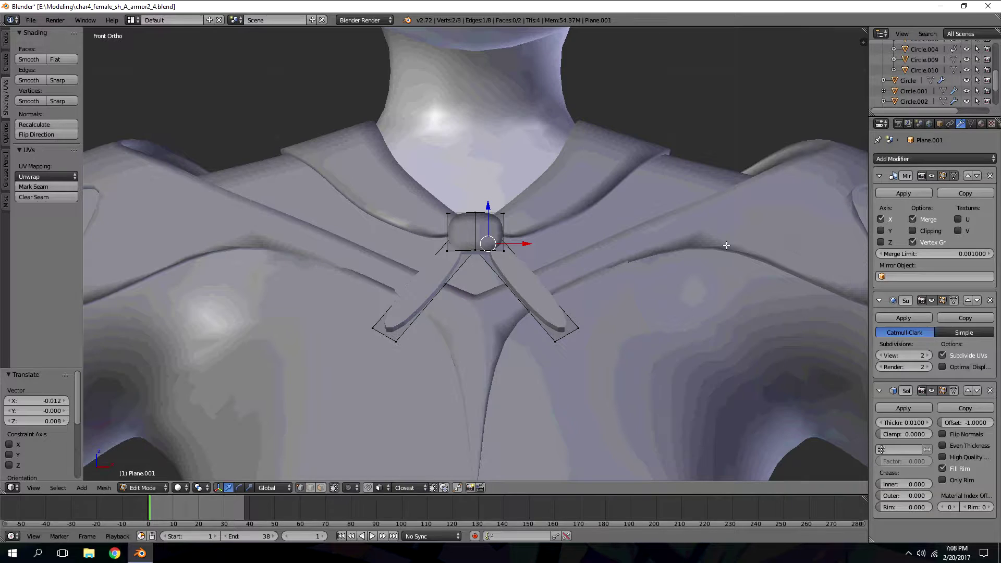
pyautogui.press('g')
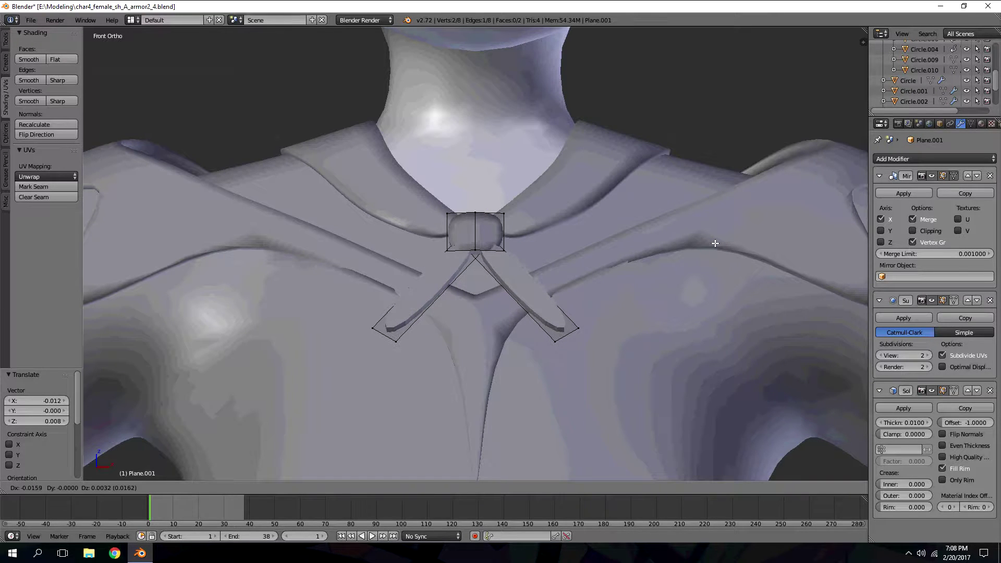
pyautogui.click(718, 246)
# - Move the ribbon tail's lower edge about -0.046 along X, then about -0.024 along Y and -0.016 along Z to follow the chest
pyautogui.rightClick(559, 330)
pyautogui.press('g')
pyautogui.press('x')
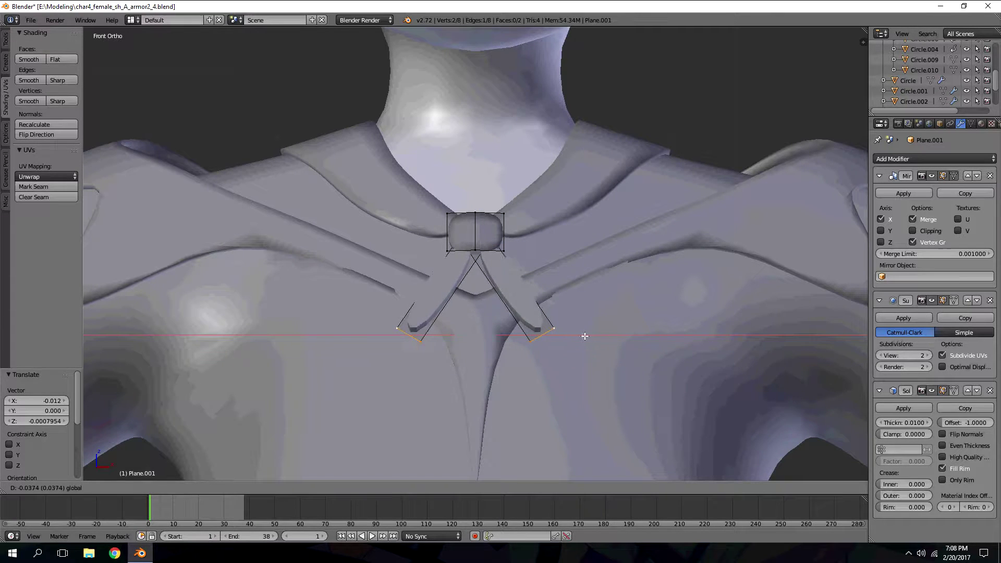
pyautogui.click(576, 333)
pyautogui.moveTo(576, 333); pyautogui.dragTo(497, 278, button='middle')
pyautogui.press('g')
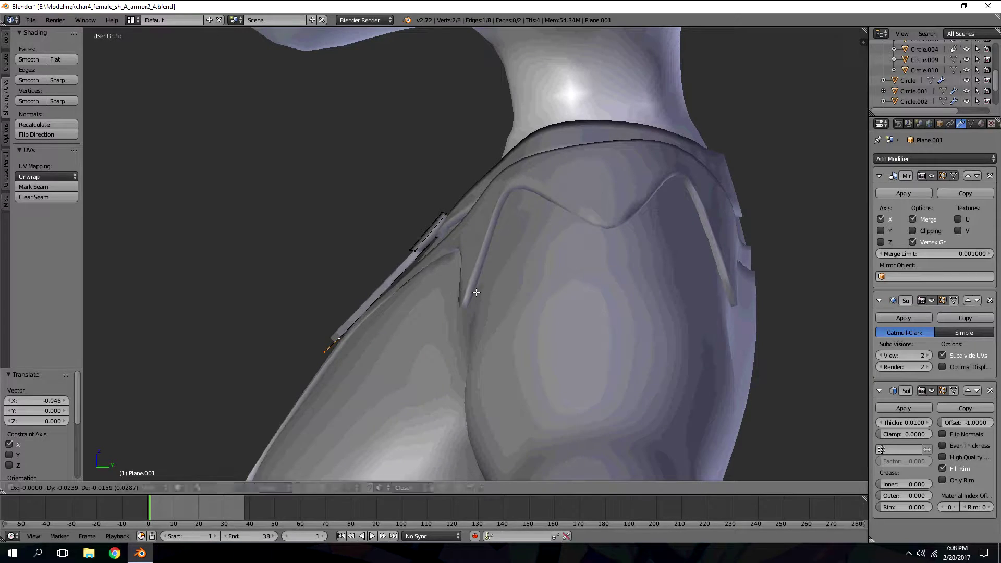
pyautogui.click(476, 287)
pyautogui.press('z')
pyautogui.press('z')
pyautogui.press('KP_1')
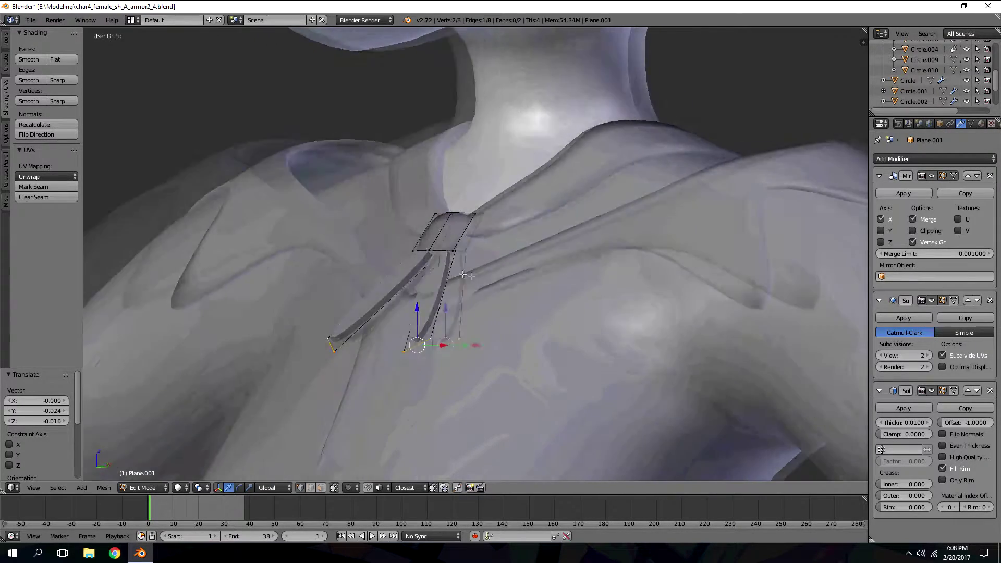
# - Select the ribbon tail's upper edge and move it about 0.029 along Y and 0.017 along Z, in behind the knot
pyautogui.scroll(-3, 553, 110)
pyautogui.press('a')
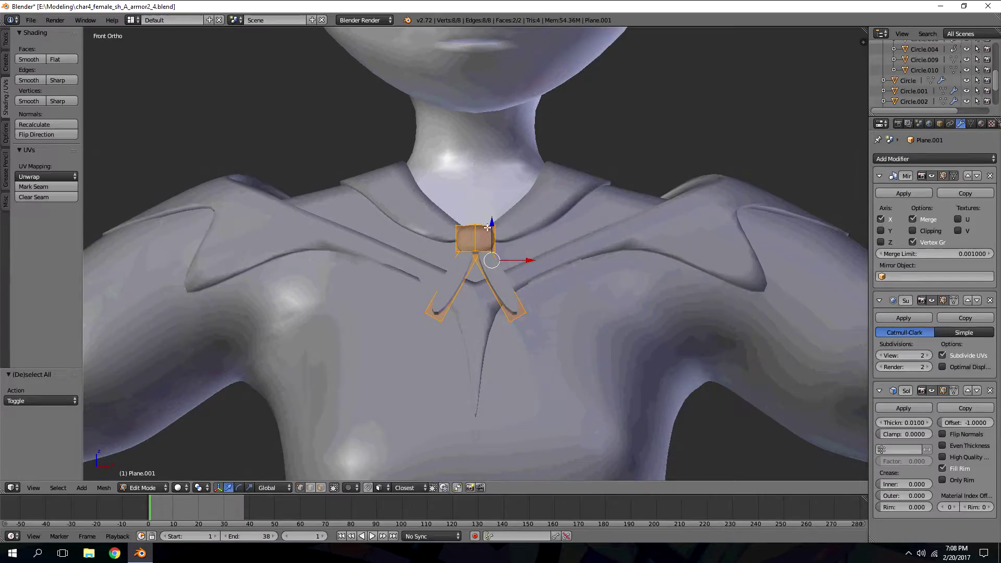
pyautogui.press('a')
pyautogui.scroll(6, 488, 254)
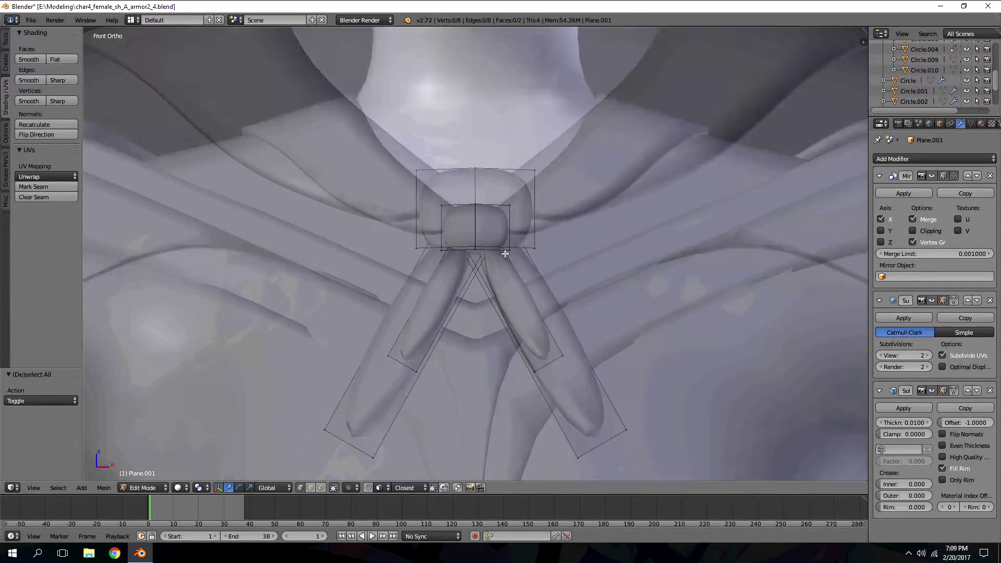
pyautogui.press('z')
pyautogui.keyDown('shift'); pyautogui.rightClick(483, 245); pyautogui.keyUp('shift')
pyautogui.press('z')
pyautogui.press('z')
pyautogui.press('z')
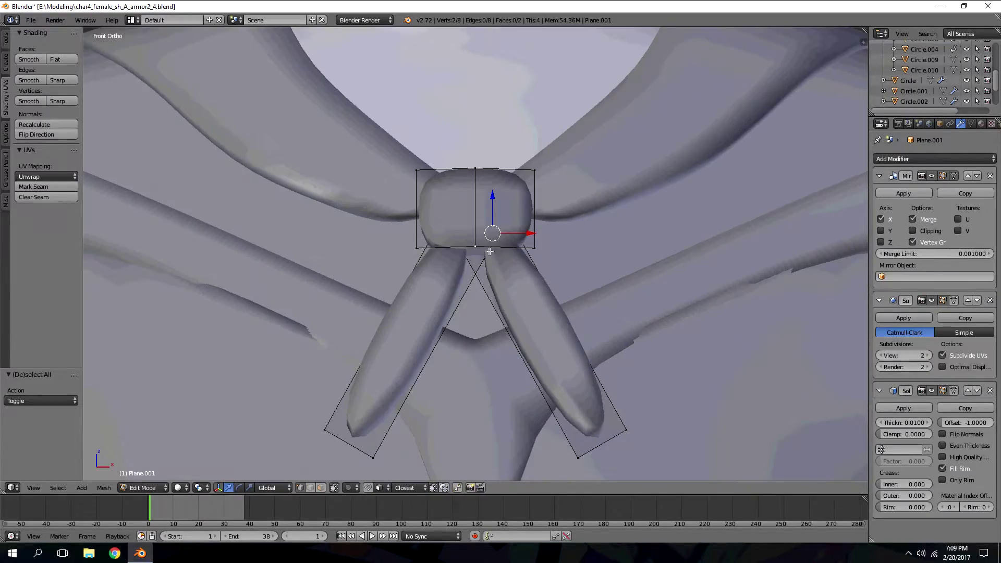
pyautogui.press('z')
pyautogui.hotkey('ctrl', 'z')
pyautogui.keyDown('shift'); pyautogui.rightClick(490, 249); pyautogui.keyUp('shift')
pyautogui.press('z')
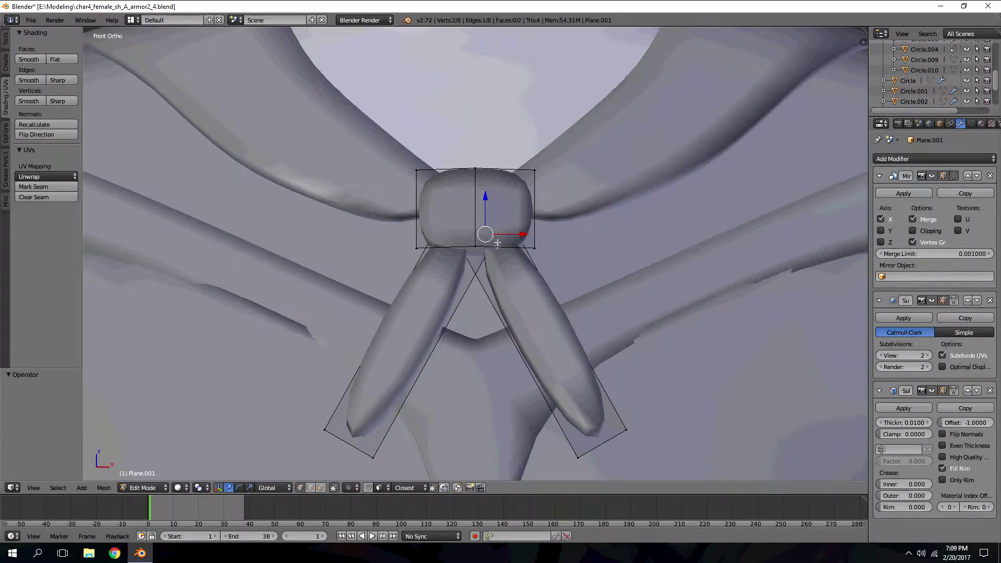
pyautogui.press('KP_3')
pyautogui.press('g')
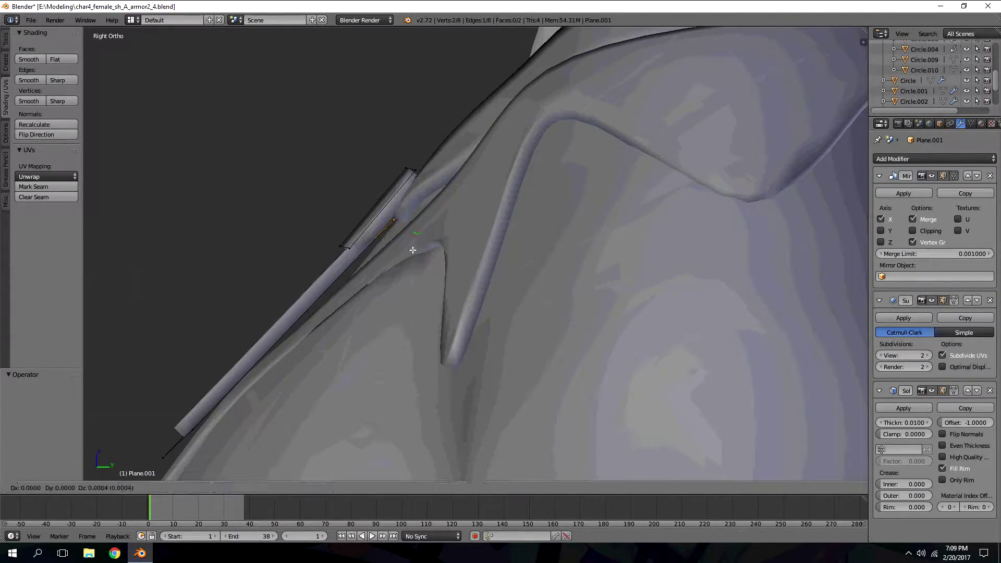
pyautogui.click(451, 224)
# - Move the ribbon tail's upper edge about -0.005 along X toward the mirror centre
pyautogui.press('KP_1')
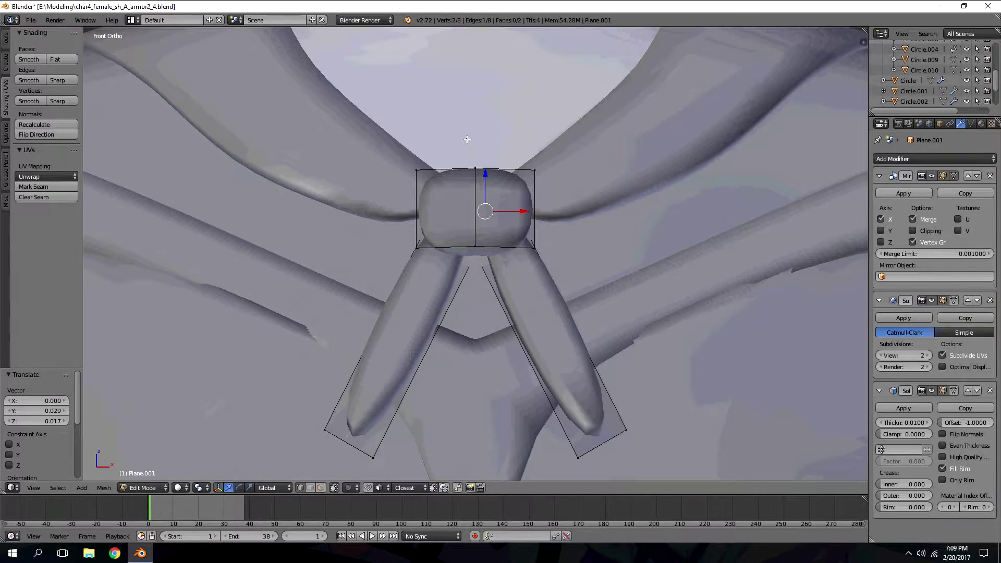
pyautogui.press('z')
pyautogui.press('z')
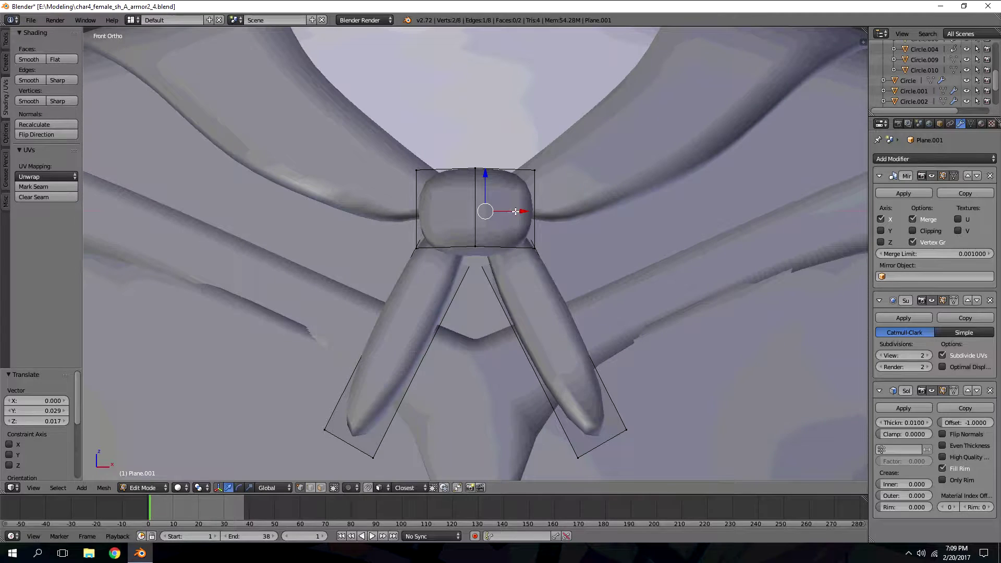
pyautogui.press('g')
pyautogui.press('x')
pyautogui.click(514, 208)
pyautogui.scroll(-5, 514, 208)
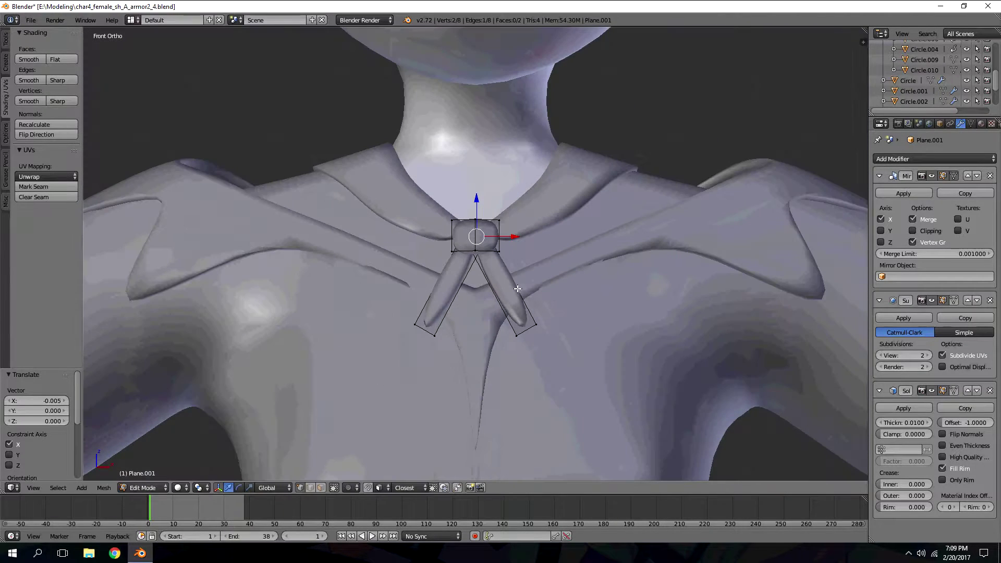
# - Try adding loop cuts across the ribbon tail near its upper and lower ends
pyautogui.hotkey('ctrl', 'r')
pyautogui.click(468, 248)
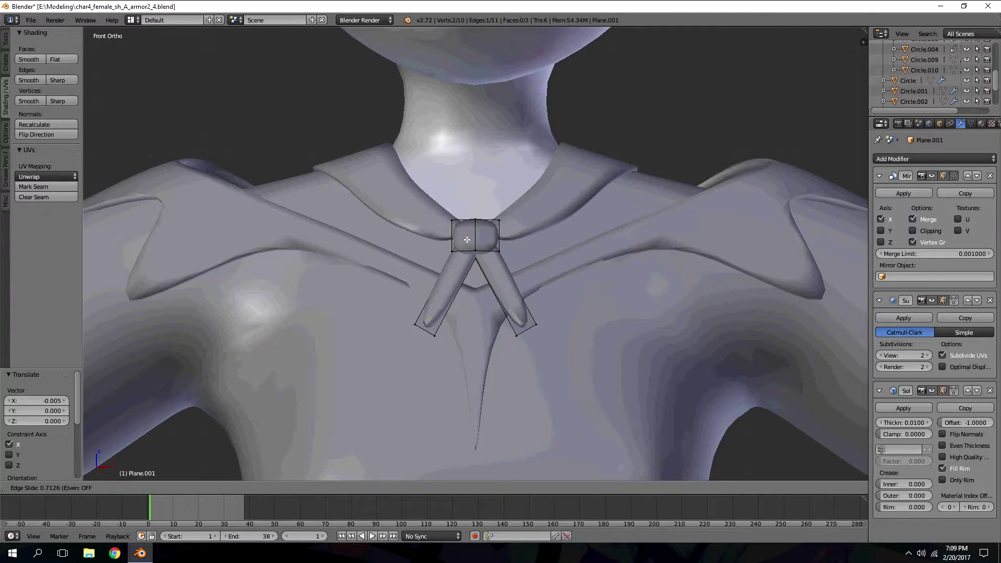
pyautogui.click(467, 239)
pyautogui.hotkey('ctrl', 'r')
pyautogui.click(508, 295)
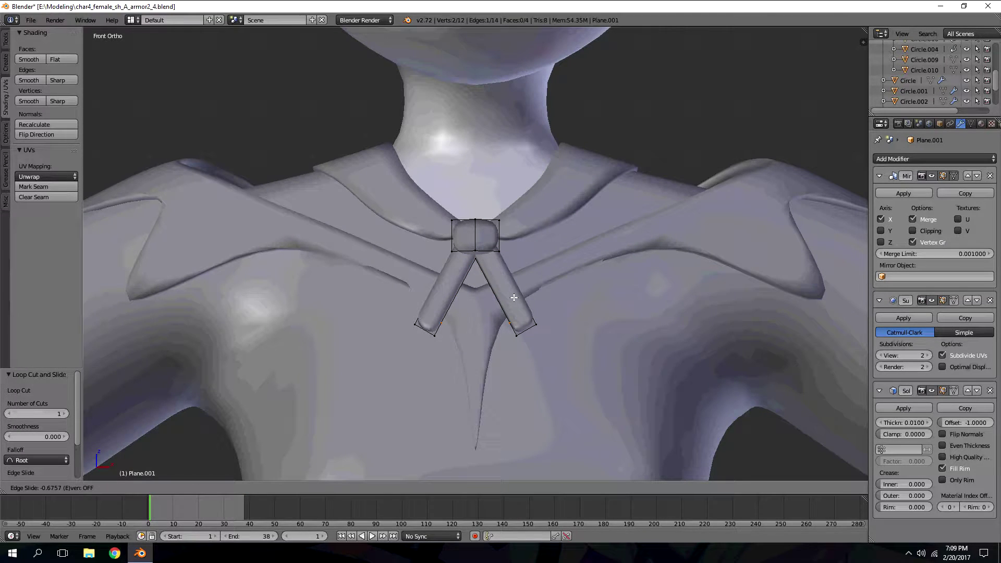
pyautogui.click(515, 298)
pyautogui.rightClick(520, 338)
pyautogui.keyDown('shift'); pyautogui.rightClick(538, 327); pyautogui.keyUp('shift')
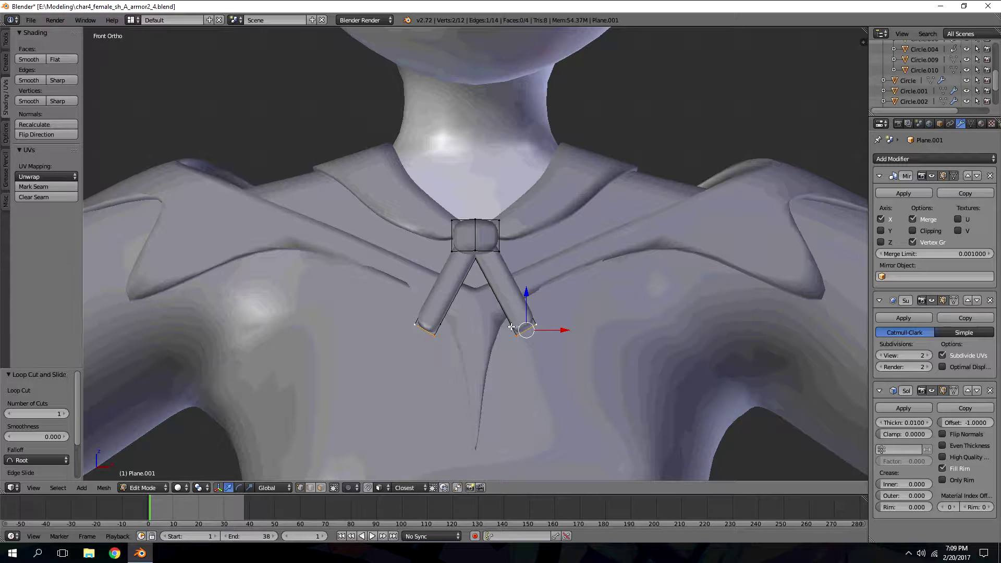
# - Try subdividing the whole linked ribbon tail with one cut
pyautogui.press('a')
pyautogui.press('a')
pyautogui.press('a')
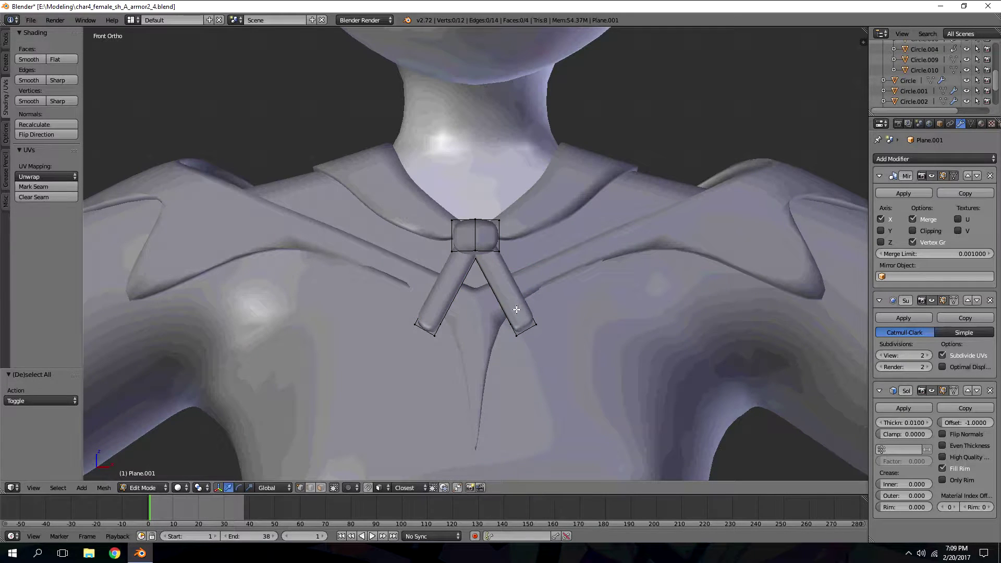
pyautogui.press('l')
pyautogui.press('w')
pyautogui.click(511, 296)
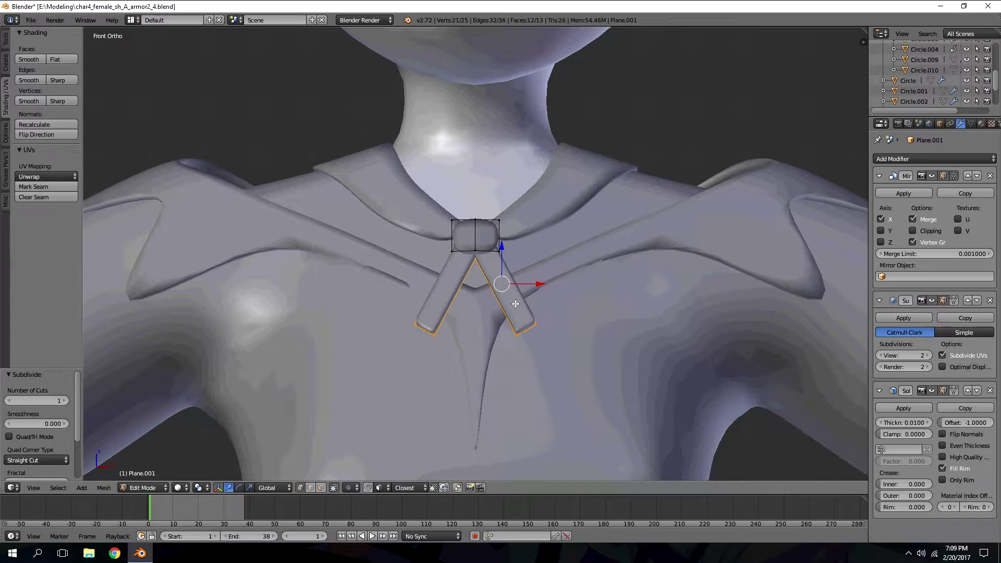
pyautogui.rightClick(524, 325)
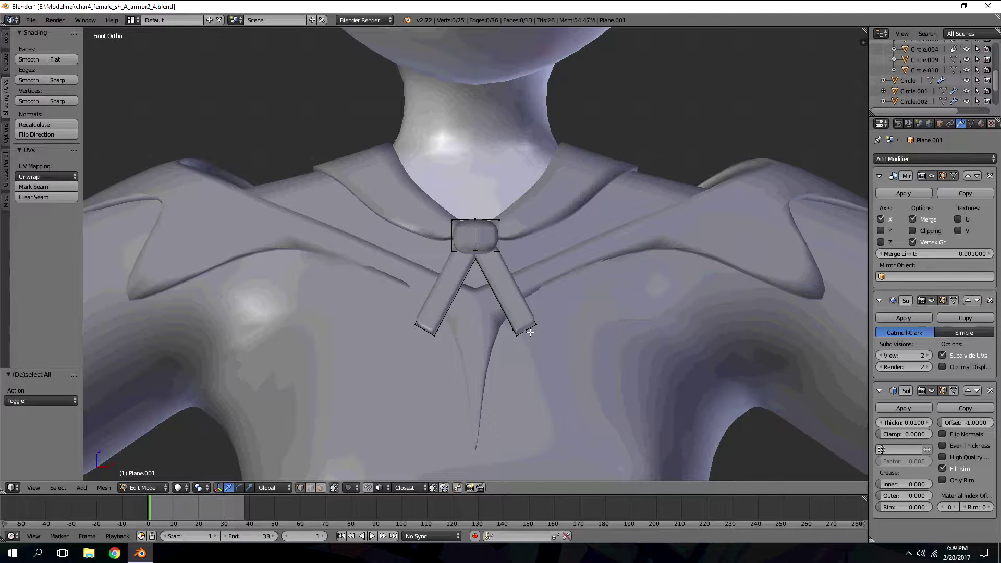
# - Undo the subdivision and the loop cuts on the ribbon tail
pyautogui.scroll(4, 548, 343)
pyautogui.hotkey('ctrl', 'z')
pyautogui.hotkey('ctrl', 'z')
pyautogui.hotkey('ctrl', 'z')
pyautogui.hotkey('ctrl', 'z')
pyautogui.hotkey('ctrl', 'z')
pyautogui.hotkey('ctrl', 'z')
pyautogui.hotkey('ctrl', 'z')
pyautogui.hotkey('ctrl', 'z')
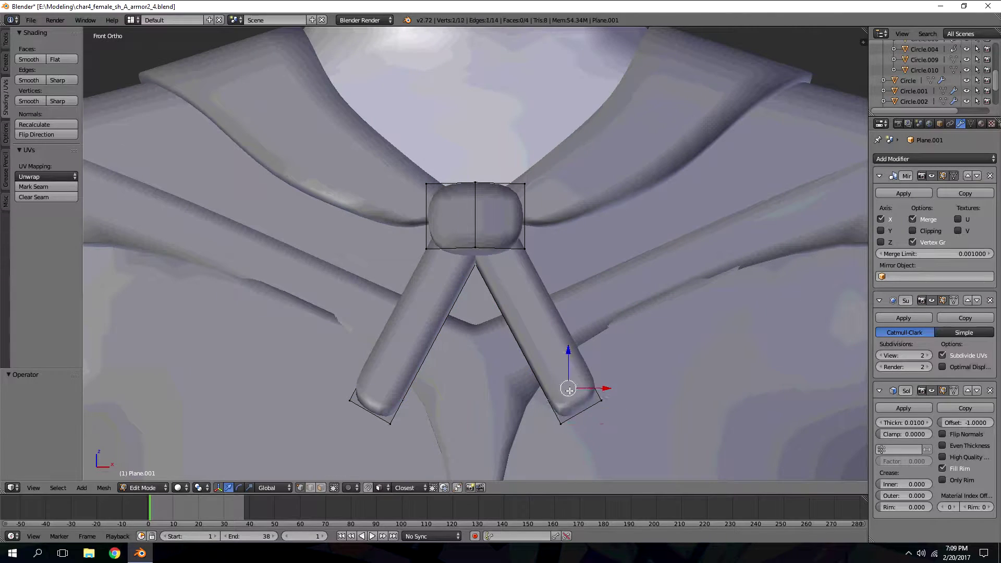
pyautogui.hotkey('ctrl', 'z')
# - Subdivide the ribbon tail once and notch its lower end by moving the middle vertex about -0.012 along X and 0.023 along Z
pyautogui.press('a')
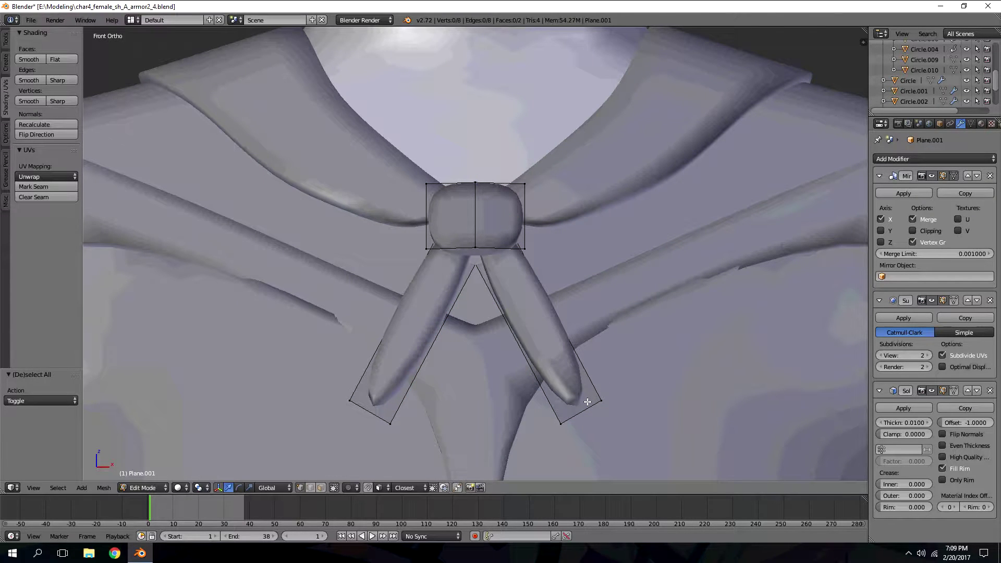
pyautogui.press('l')
pyautogui.press('w')
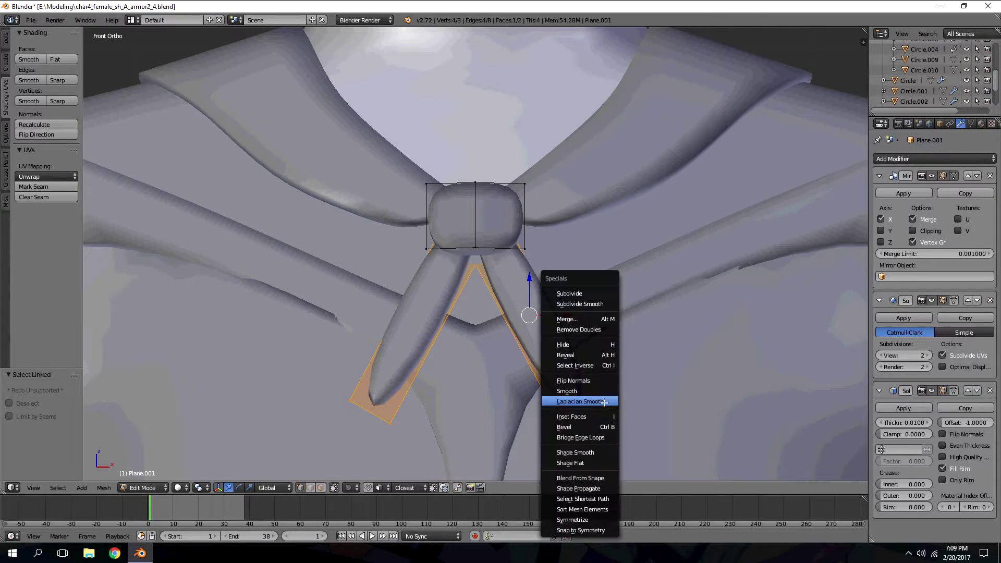
pyautogui.click(571, 293)
pyautogui.rightClick(579, 413)
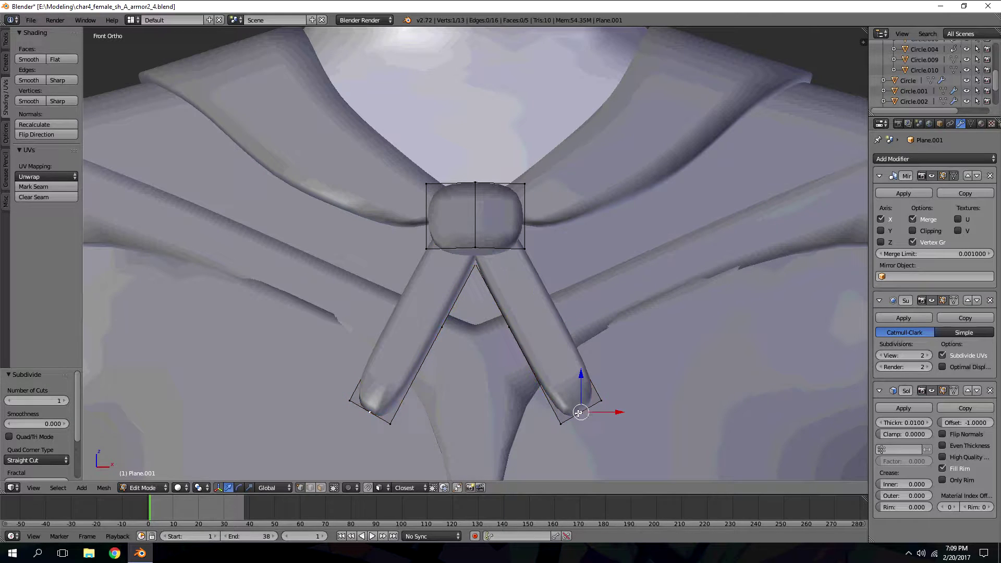
pyautogui.press('g')
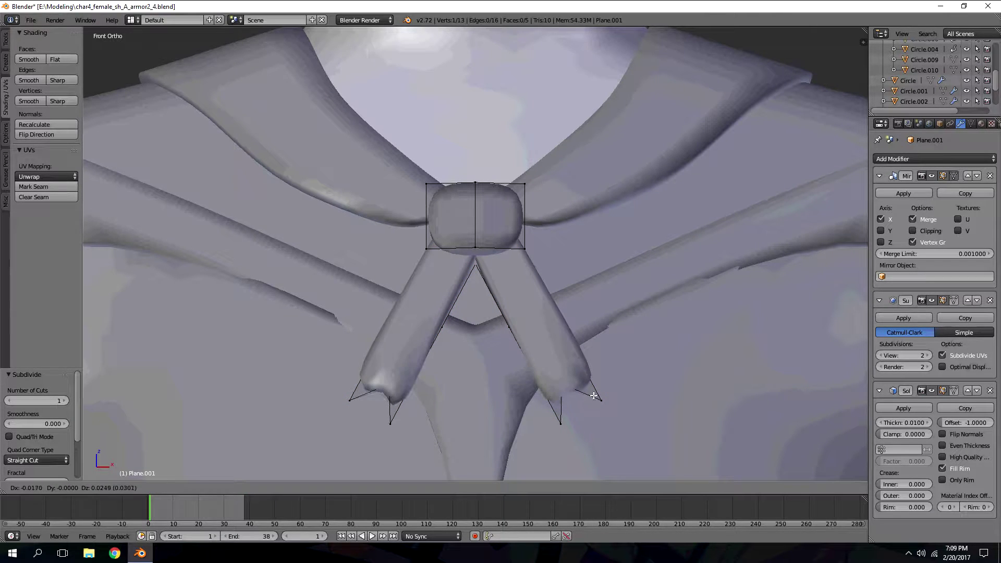
pyautogui.click(596, 397)
# - Try adding two lengthwise loop cuts near the inner and outer sides of the ribbon tail
pyautogui.hotkey('ctrl', 'r')
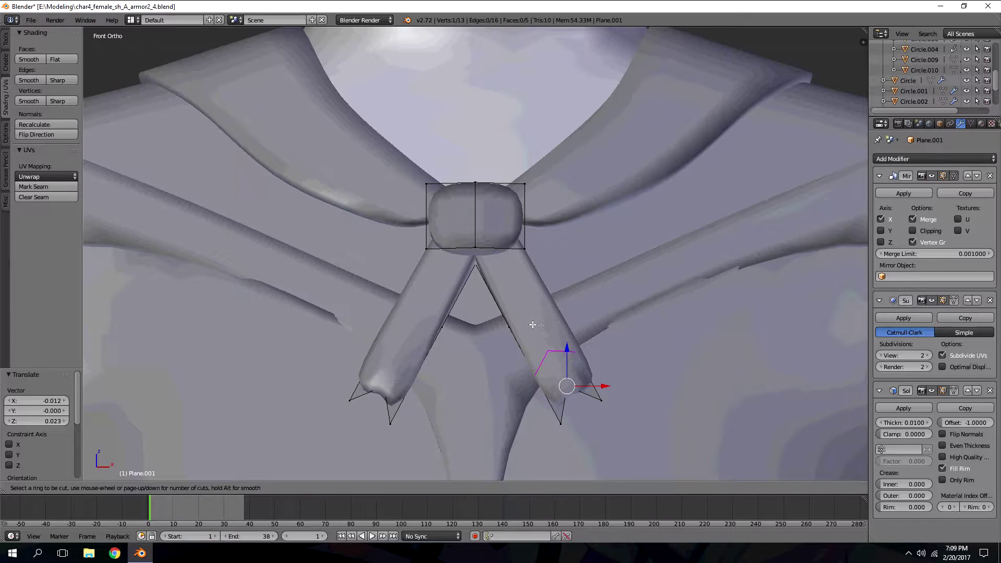
pyautogui.click(519, 322)
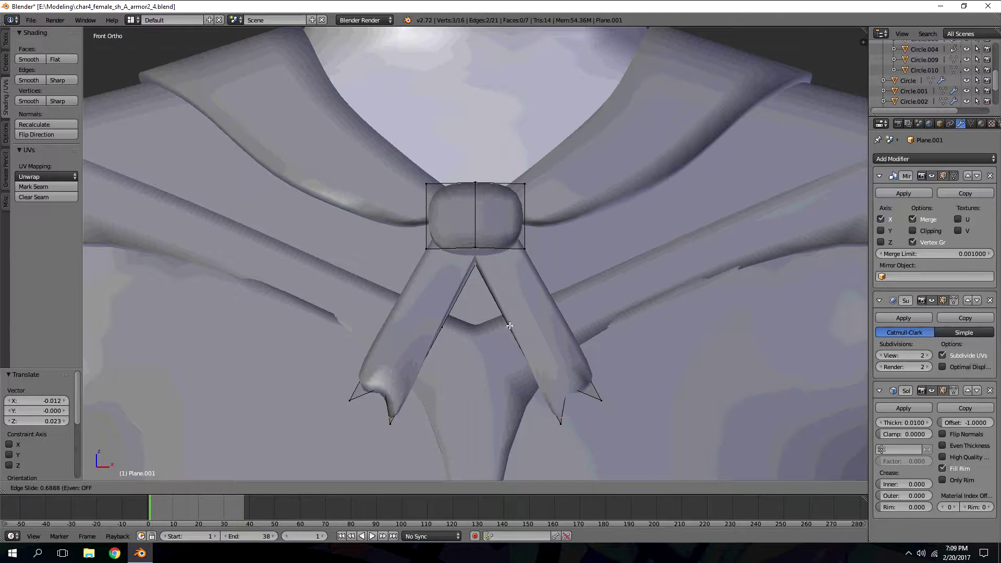
pyautogui.click(511, 327)
pyautogui.hotkey('ctrl', 'r')
pyautogui.click(556, 312)
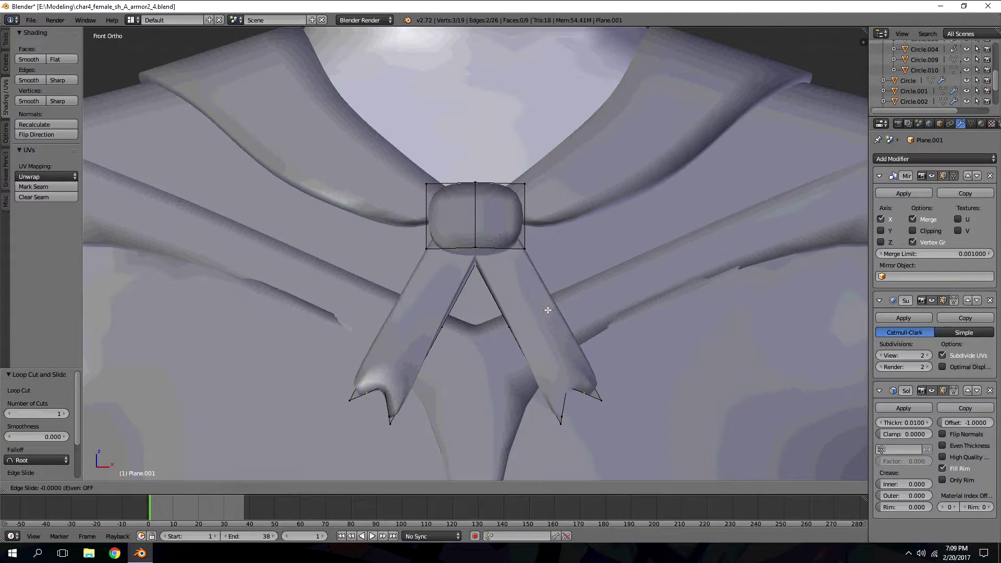
pyautogui.click(558, 312)
# - Review the ribbon tie in Object Mode and undo the lengthwise loop cuts on its tail
pyautogui.press('Tab')
pyautogui.scroll(-3, 567, 175)
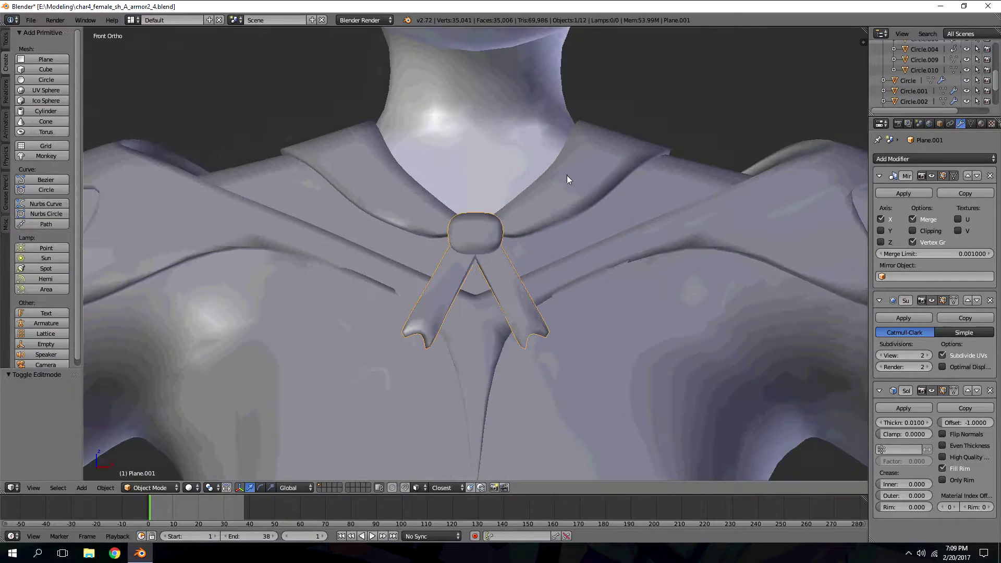
pyautogui.scroll(4, 464, 243)
pyautogui.moveTo(465, 243); pyautogui.dragTo(466, 290, button='middle')
pyautogui.press('KP_1')
pyautogui.press('Tab')
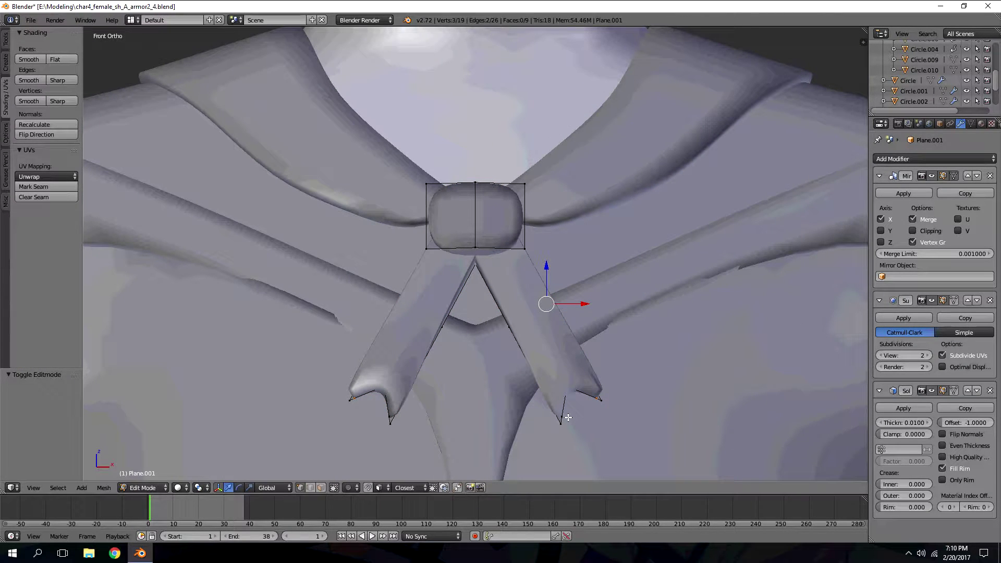
pyautogui.hotkey('ctrl', 'z')
pyautogui.hotkey('ctrl', 'z')
pyautogui.hotkey('ctrl', 'z')
pyautogui.press('Tab')
pyautogui.press('Tab')
# - Add a loop cut across the ribbon tail and slide it by about -0.82 toward the notched end
pyautogui.hotkey('ctrl', 'r')
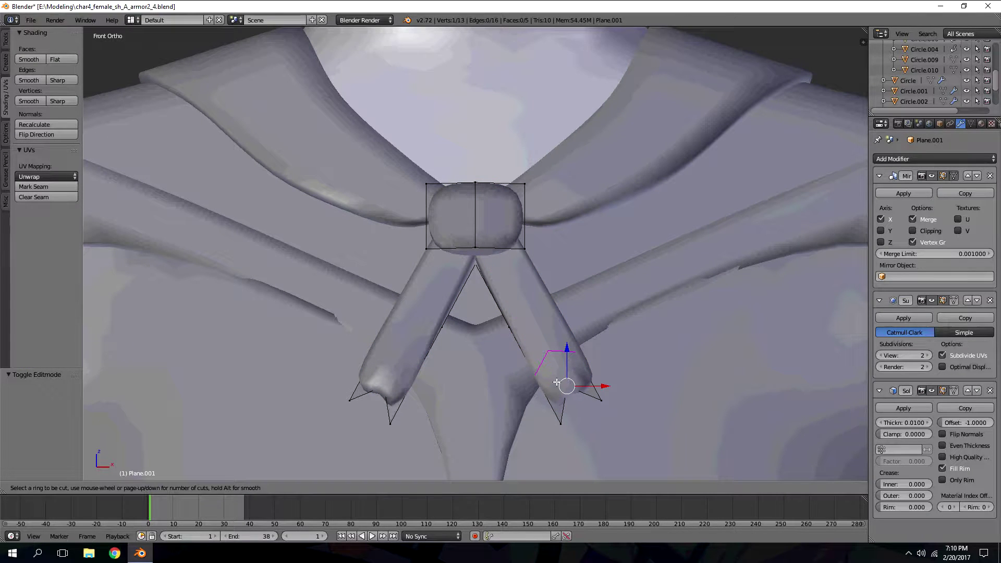
pyautogui.click(556, 383)
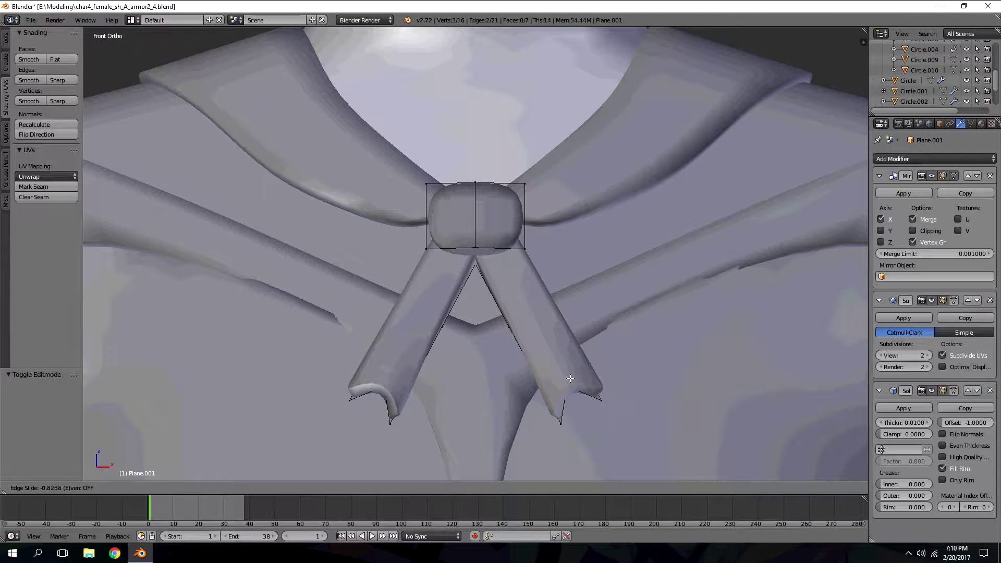
pyautogui.click(570, 378)
# - Try adding another loop cut across the ribbon tail near the knot, and undo it
pyautogui.hotkey('ctrl', 'r')
pyautogui.click(527, 286)
pyautogui.click(510, 264)
pyautogui.hotkey('ctrl', 'z')
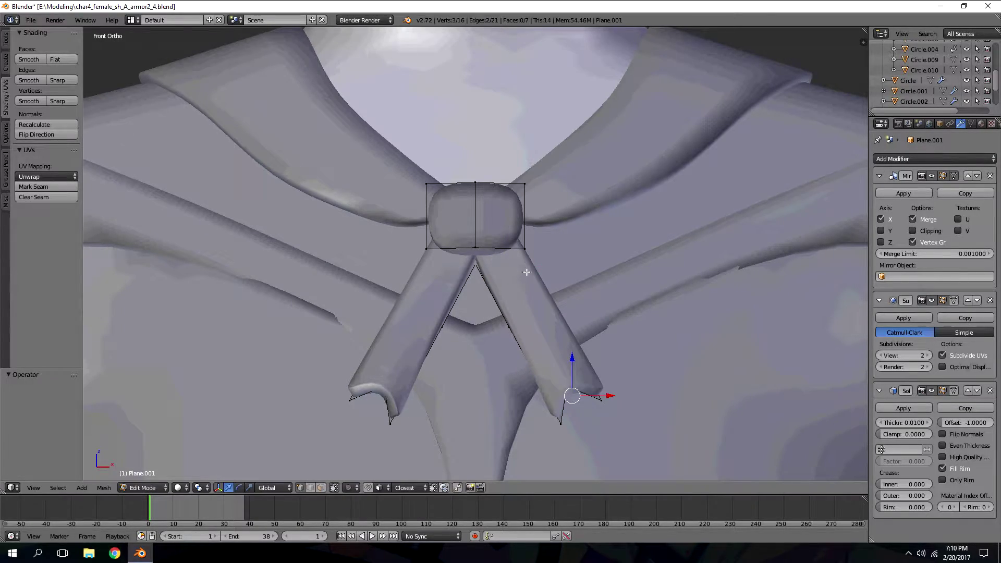
# - Try deleting vertices from the ribbon tail's upper edge in wireframe display, undoing each deletion
pyautogui.press('a')
pyautogui.press('z')
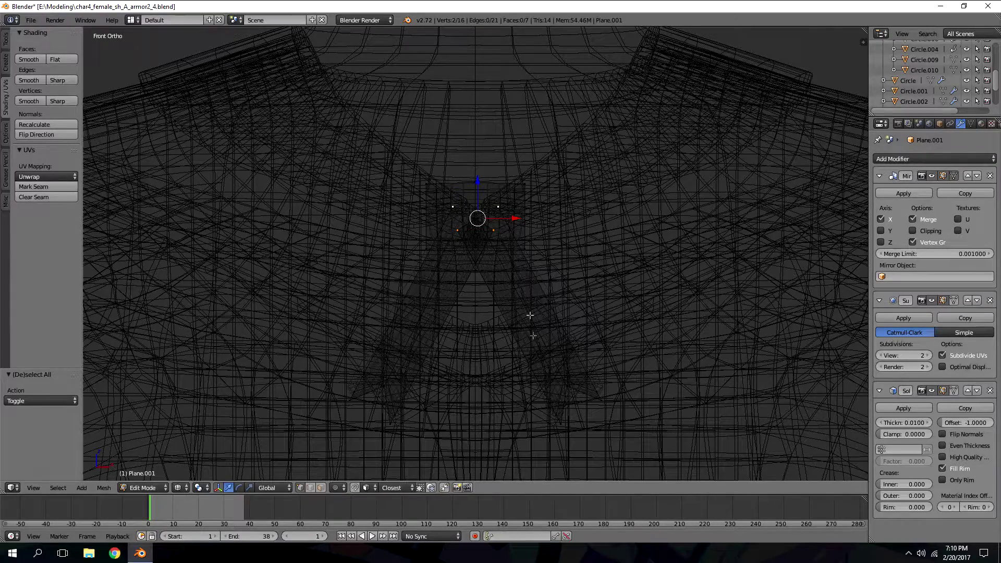
pyautogui.scroll(5, 466, 231)
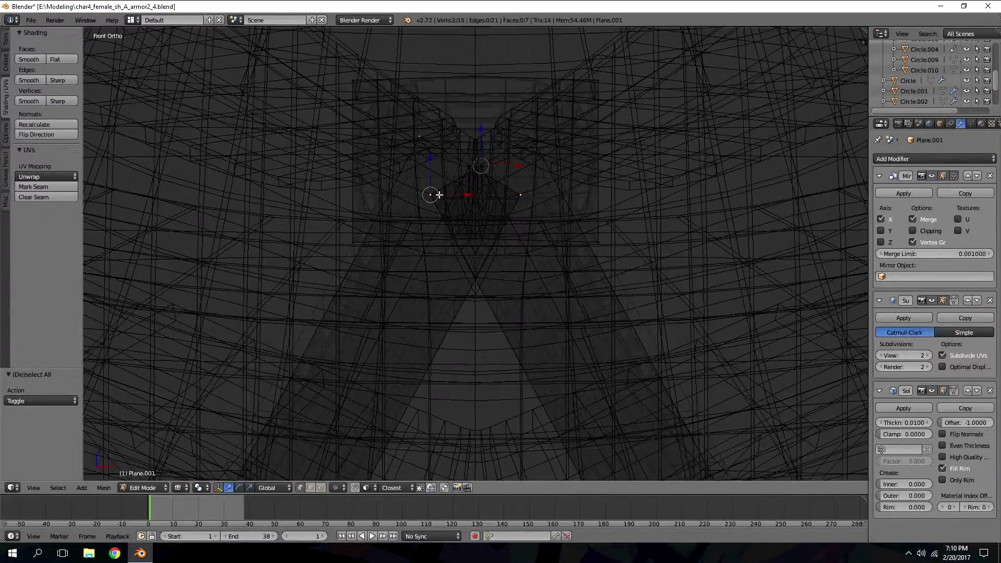
pyautogui.keyDown('shift'); pyautogui.rightClick(524, 147); pyautogui.keyUp('shift')
pyautogui.press('x')
pyautogui.click(514, 168)
pyautogui.hotkey('ctrl', 'z')
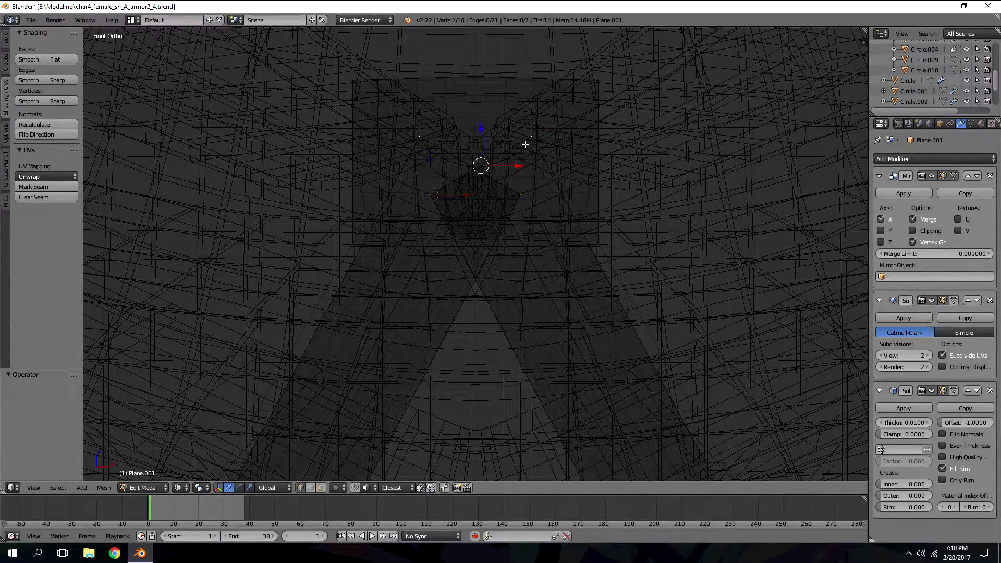
pyautogui.press('x')
pyautogui.click(521, 194)
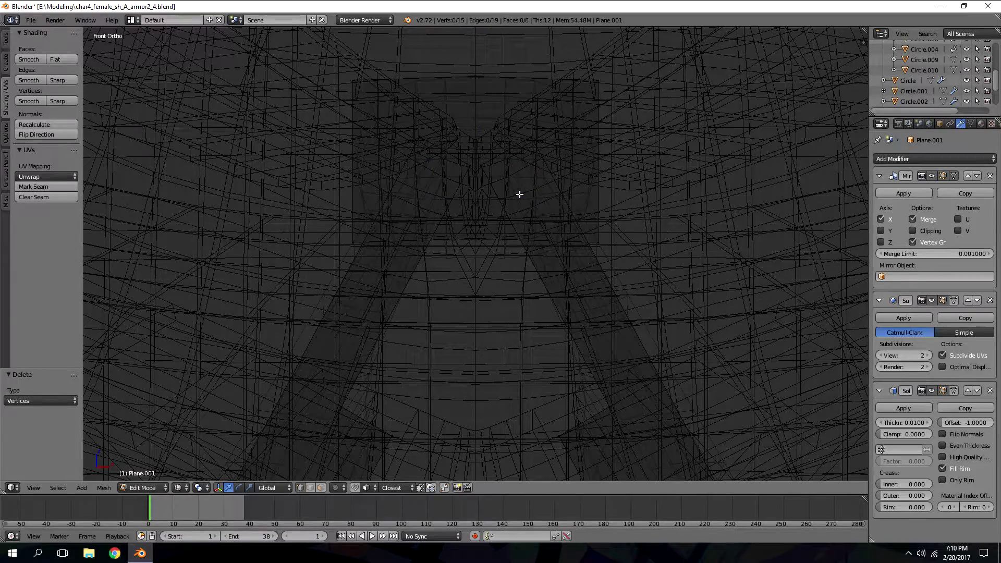
pyautogui.hotkey('ctrl', 'z')
pyautogui.hotkey('ctrl', 'z')
# - Select the ribbon tail's three upper-edge vertices, scale them down with smooth proportional editing at size 0.20, and return to Object Mode
pyautogui.keyDown('shift'); pyautogui.rightClick(476, 172); pyautogui.keyUp('shift')
pyautogui.keyDown('shift'); pyautogui.rightClick(506, 191); pyautogui.keyUp('shift')
pyautogui.scroll(-5, 519, 410)
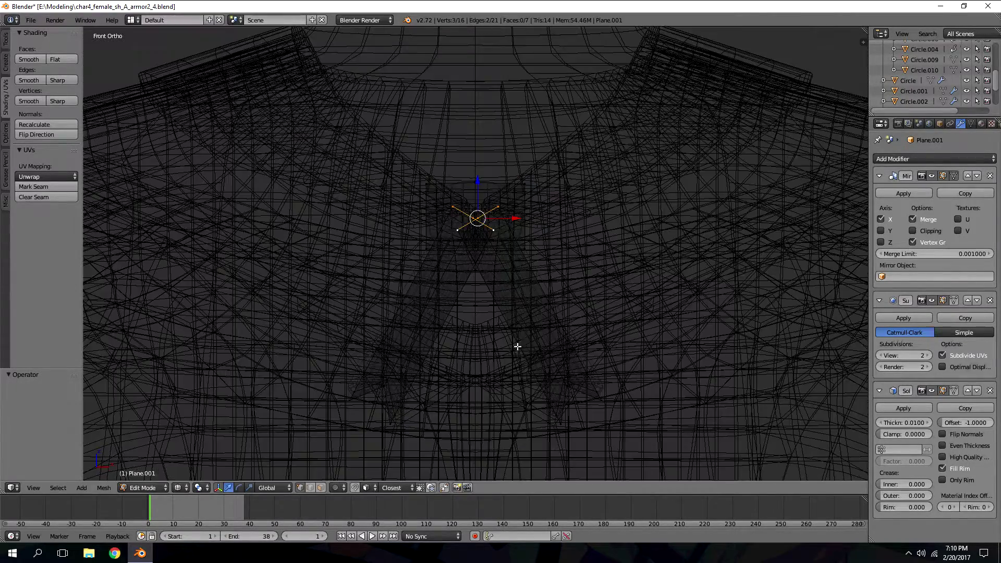
pyautogui.press('z')
pyautogui.click(329, 488)
pyautogui.click(365, 440)
pyautogui.press('s')
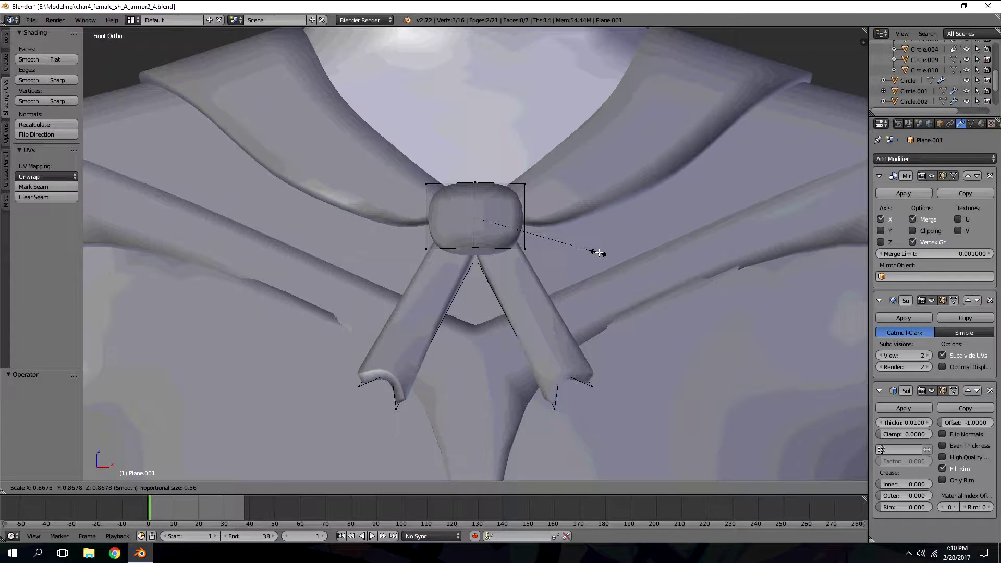
pyautogui.scroll(14, 598, 253)
pyautogui.scroll(-4, 571, 243)
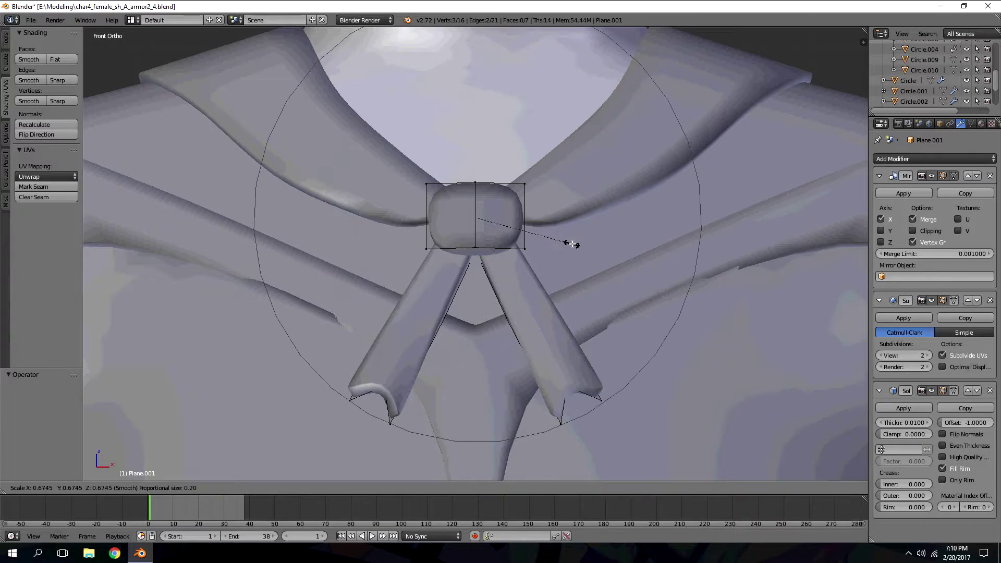
pyautogui.click(542, 236)
pyautogui.scroll(-6, 544, 238)
pyautogui.press('Tab')
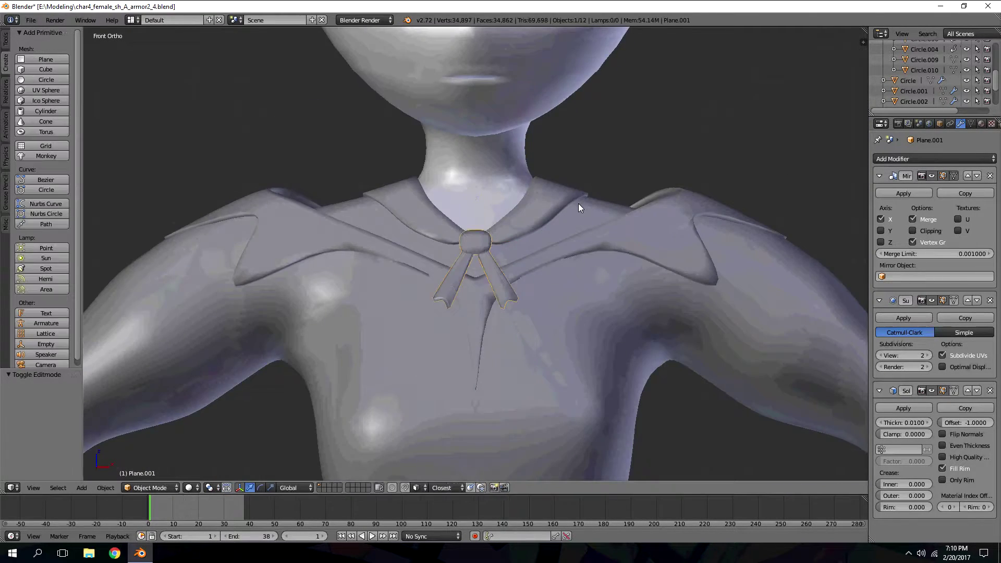
# - Examine the ribbon tie up close and against the whole character, from the front and from below
pyautogui.scroll(-5, 578, 204)
pyautogui.press('a')
pyautogui.scroll(6, 577, 204)
pyautogui.moveTo(577, 205); pyautogui.dragTo(567, 217, button='middle')
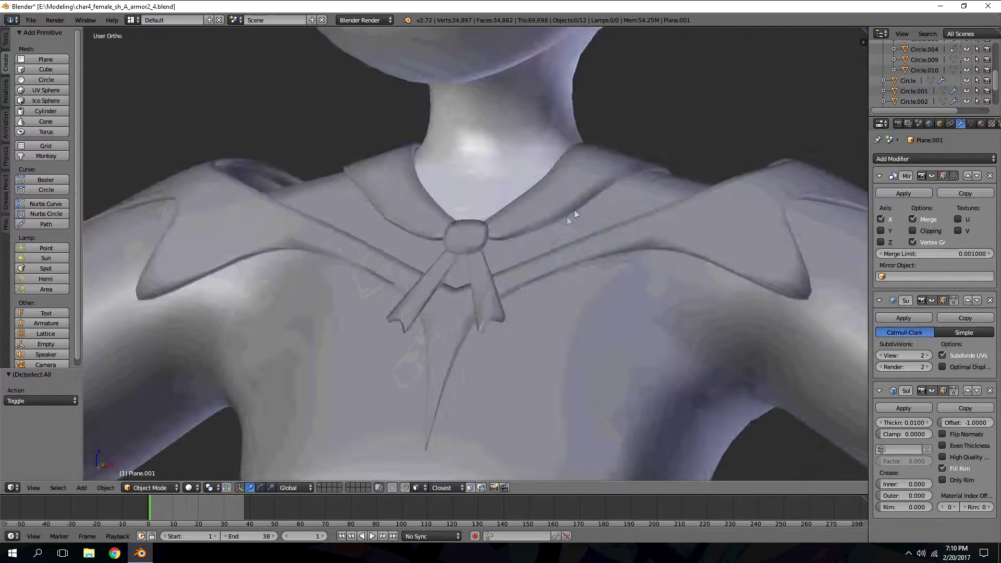
pyautogui.scroll(-5, 521, 253)
pyautogui.press('KP_1')
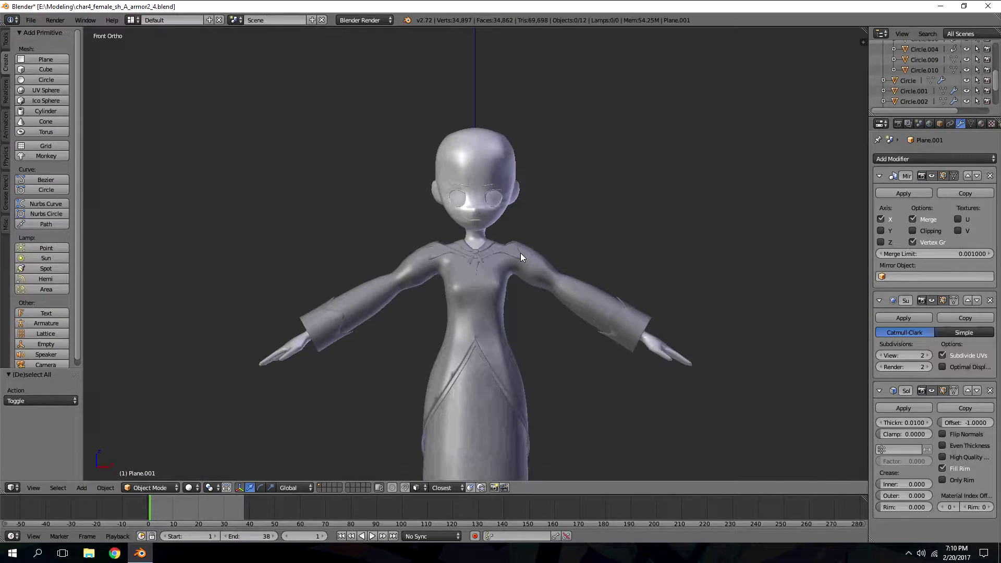
pyautogui.scroll(-3, 520, 253)
pyautogui.moveTo(520, 253); pyautogui.dragTo(448, 232, button='middle')
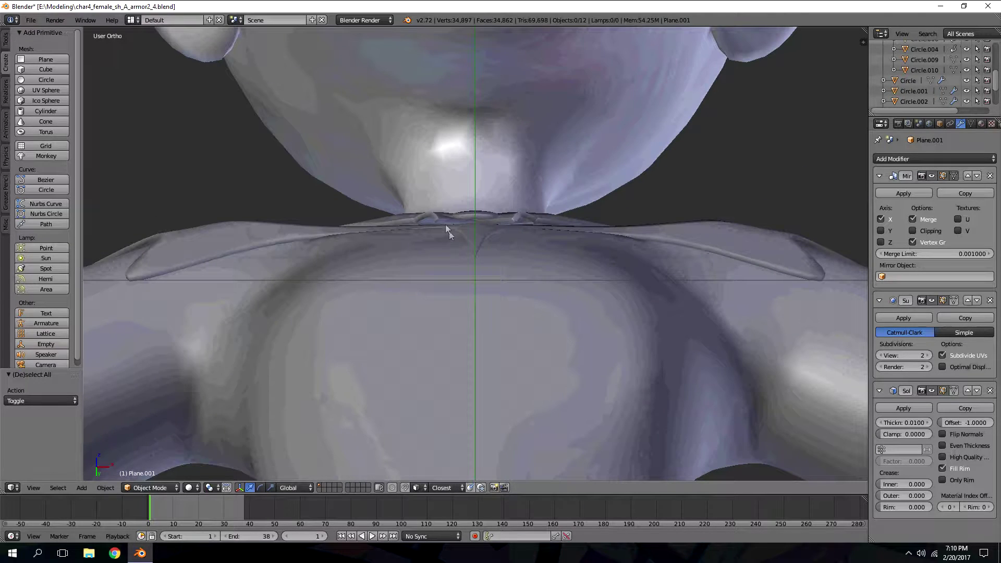
# - Try moving the middle vertex of the ribbon tail's notched end 0.009 outward along X with proportional editing
pyautogui.scroll(3, 442, 218)
pyautogui.press('Tab')
pyautogui.rightClick(400, 189)
pyautogui.moveTo(534, 215); pyautogui.dragTo(588, 323, button='middle')
pyautogui.press('g')
pyautogui.press('x')
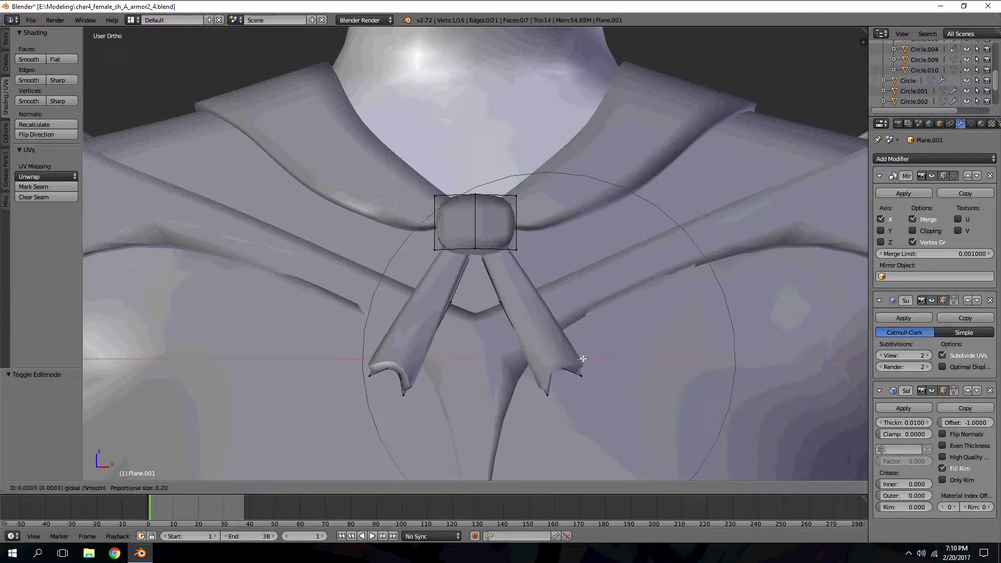
pyautogui.click(550, 359)
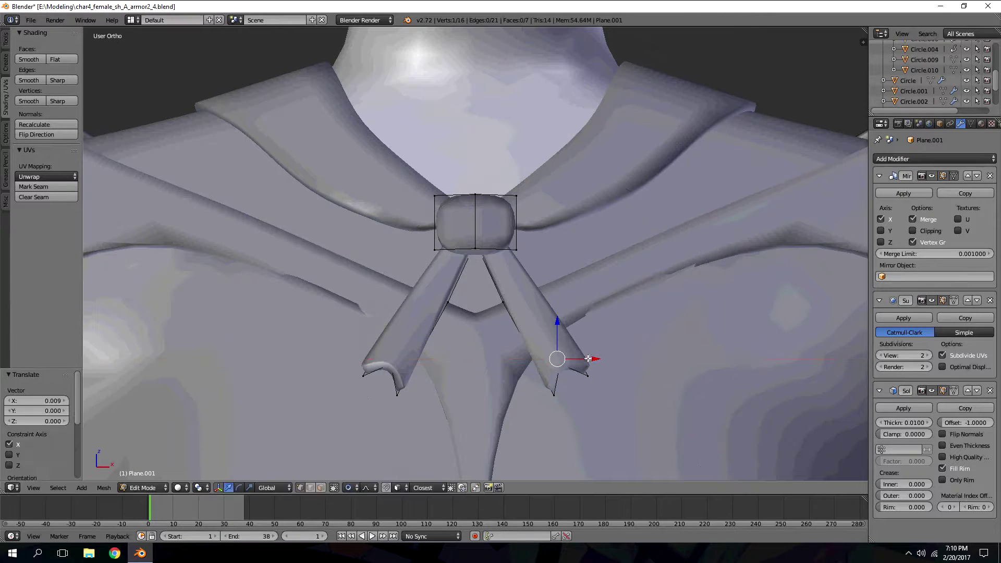
# - Disable proportional editing and move the middle vertex of the ribbon tail's notched end slightly outward along X
pyautogui.click(350, 488)
pyautogui.click(365, 458)
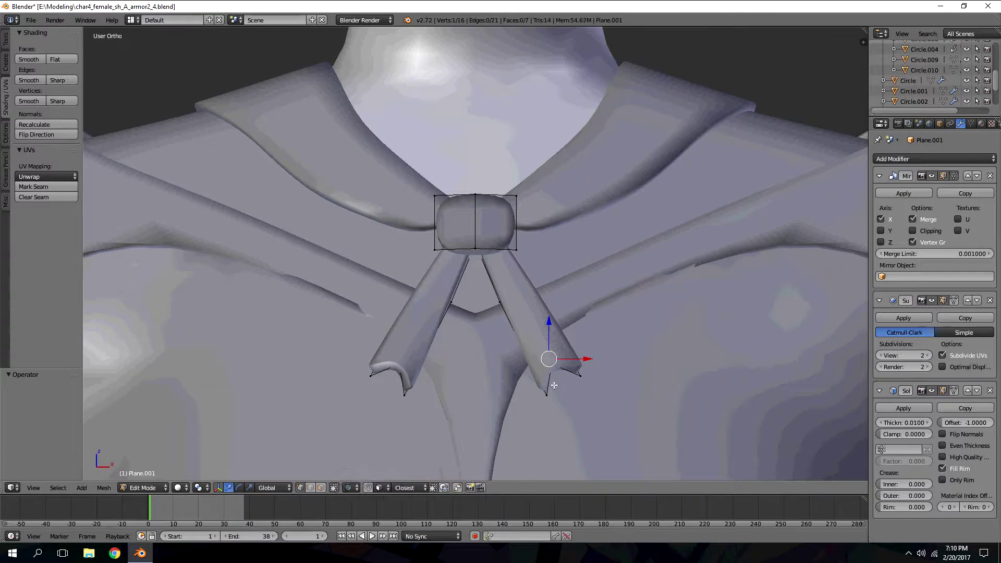
pyautogui.moveTo(586, 362); pyautogui.dragTo(592, 359)
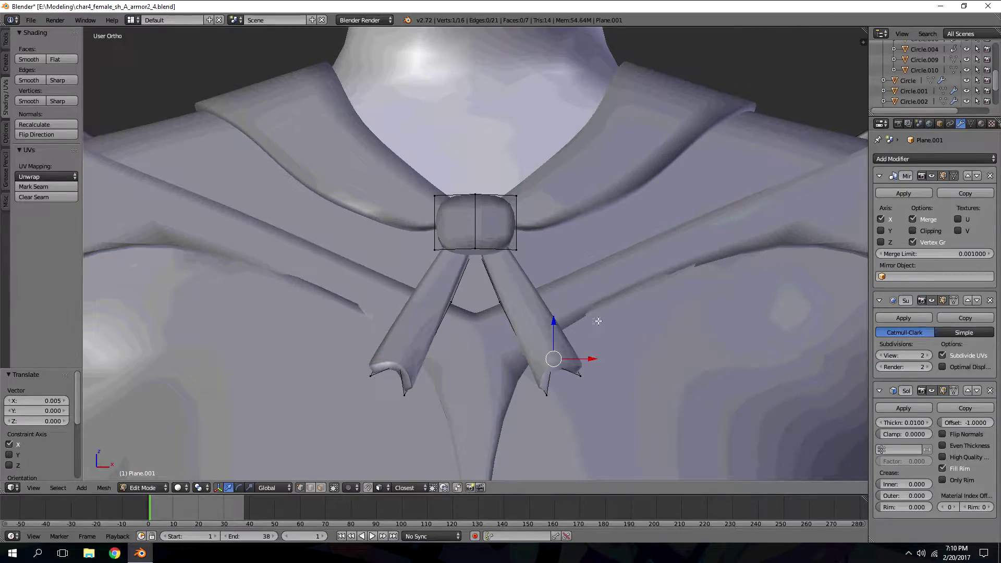
pyautogui.press('z')
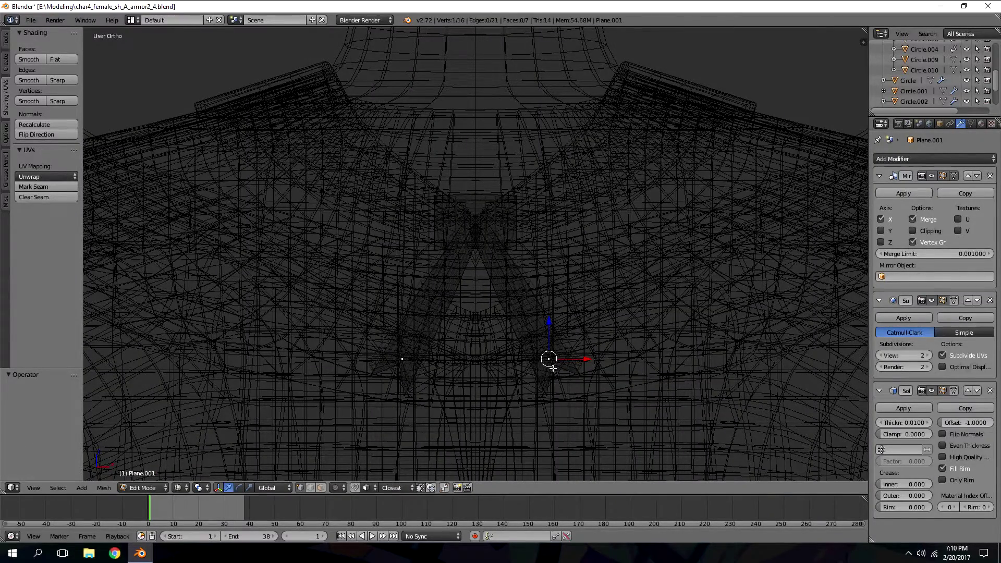
pyautogui.moveTo(580, 361); pyautogui.dragTo(586, 358)
pyautogui.press('z')
# - Move the ribbon tail's inner-edge vertex 0.004 outward along X, and shift the notch's middle vertex 0.004 the same way
pyautogui.rightClick(528, 307)
pyautogui.moveTo(547, 291); pyautogui.dragTo(551, 290)
pyautogui.moveTo(554, 264); pyautogui.dragTo(559, 207, button='middle')
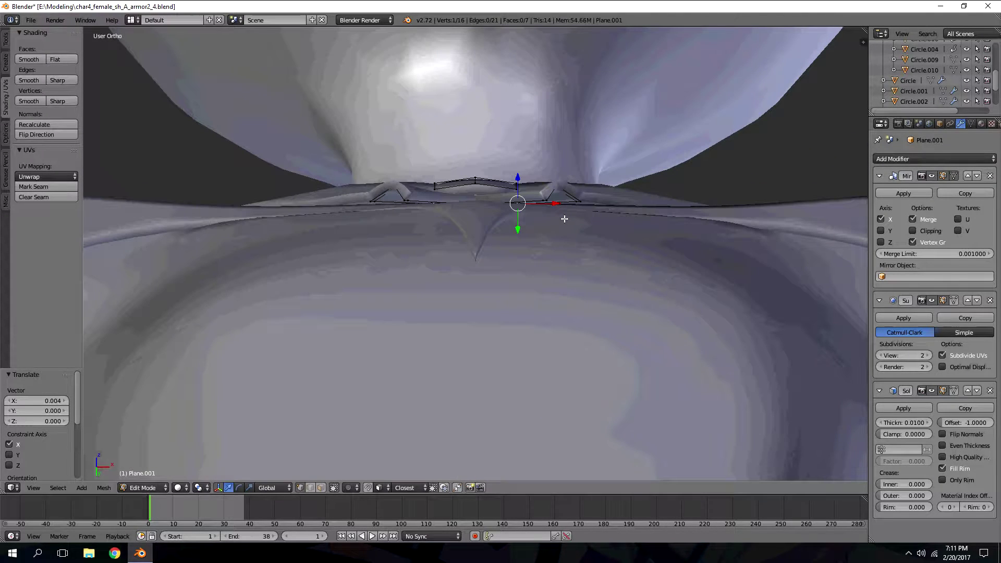
pyautogui.moveTo(557, 194); pyautogui.dragTo(555, 417, button='middle')
pyautogui.press('z')
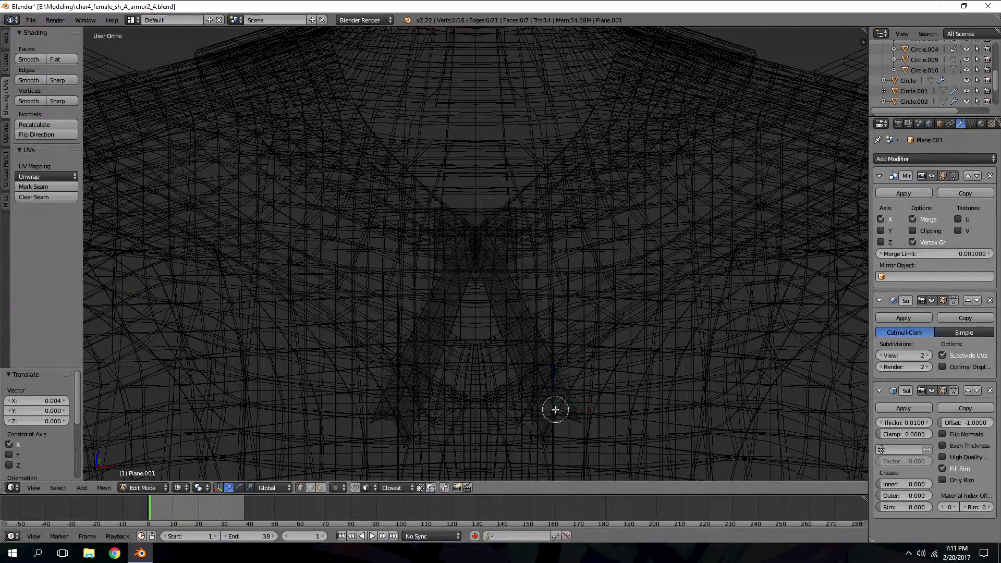
pyautogui.press('z')
pyautogui.moveTo(593, 410); pyautogui.dragTo(596, 409)
# - Move the outer corner vertex of the ribbon tail by X 0.007, Y -0.001, Z -0.004, and return to Object Mode with nothing selected
pyautogui.rightClick(585, 423)
pyautogui.press('g')
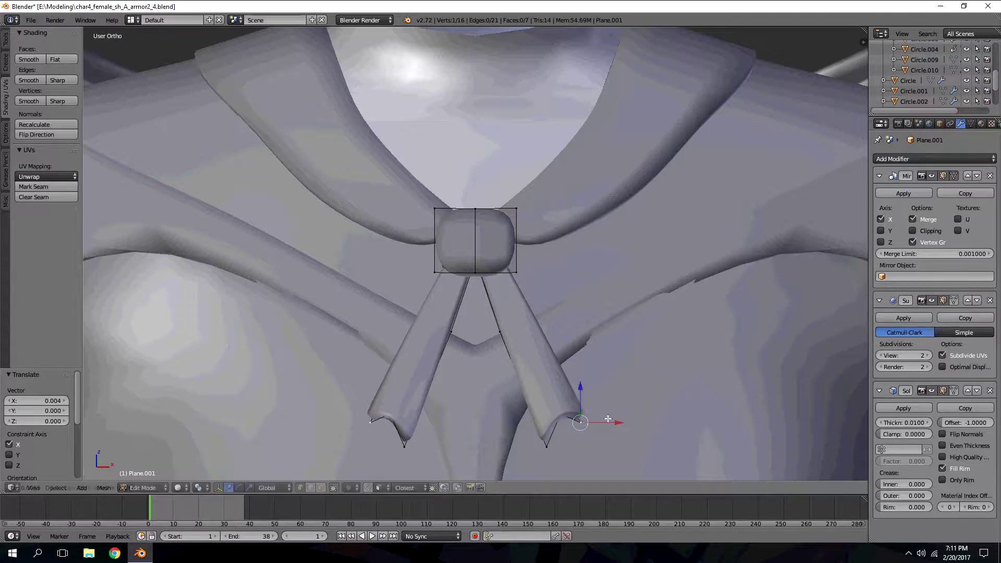
pyautogui.click(614, 422)
pyautogui.moveTo(614, 422); pyautogui.dragTo(594, 162, button='middle')
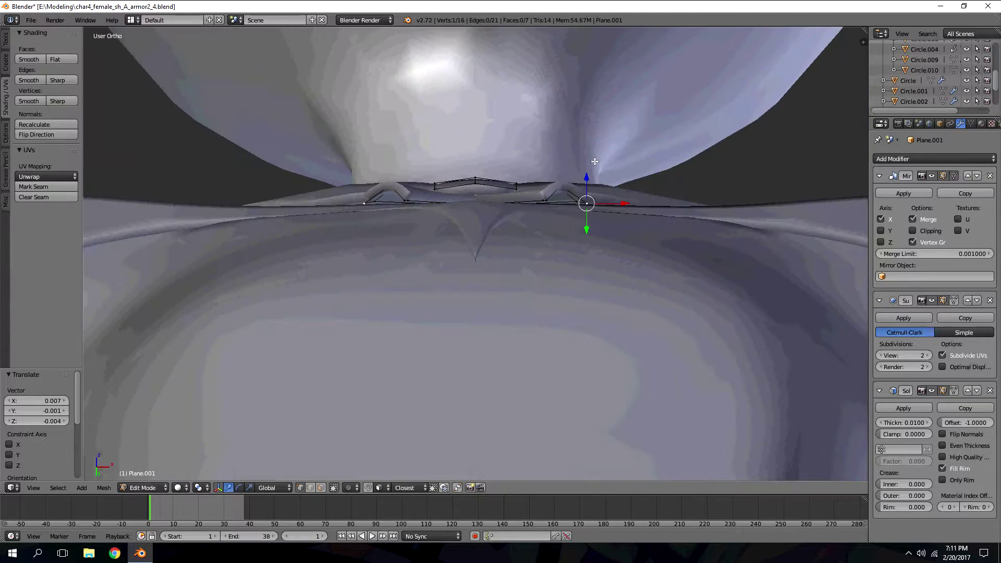
pyautogui.press('KP_1')
pyautogui.scroll(-4, 577, 218)
pyautogui.press('Tab')
pyautogui.press('a')
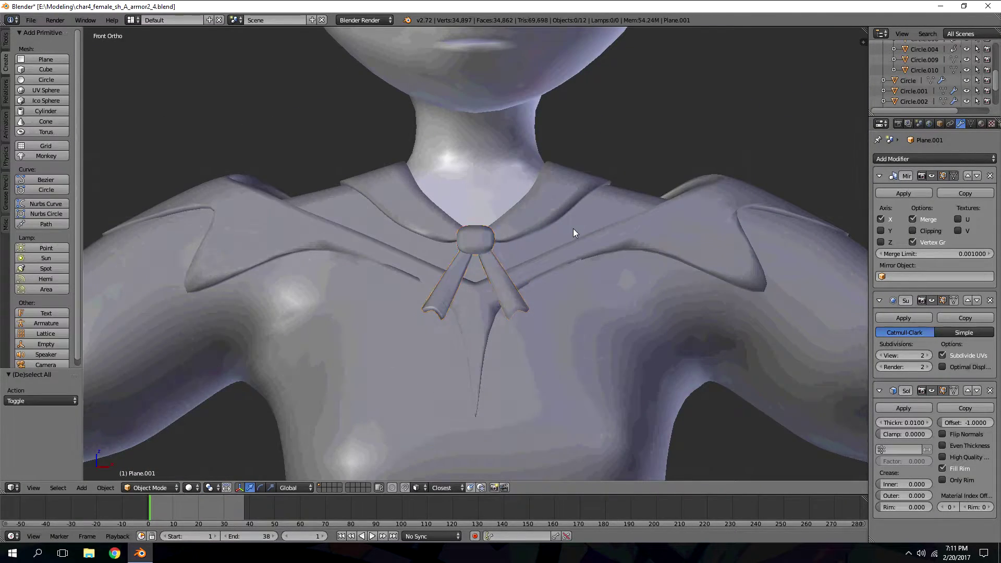
# - Inspect how the ribbon tie, collar and shoulder cape fit together on the chest from several angles
pyautogui.scroll(-5, 573, 232)
pyautogui.scroll(-2, 573, 230)
pyautogui.scroll(6, 572, 81)
pyautogui.moveTo(572, 79); pyautogui.dragTo(512, 163, button='middle')
pyautogui.press('KP_1')
pyautogui.scroll(-3, 528, 213)
pyautogui.scroll(4, 528, 214)
pyautogui.scroll(2, 528, 214)
pyautogui.rightClick(480, 325)
pyautogui.moveTo(531, 191)
pyautogui.mouseDown(button='middle')
pyautogui.moveTo(536, 154)
pyautogui.moveTo(520, 258)
pyautogui.mouseUp(button='middle')
pyautogui.scroll(2, 520, 258)
pyautogui.press('Tab')
pyautogui.scroll(-4, 547, 306)
pyautogui.press('Tab')
pyautogui.press('a')
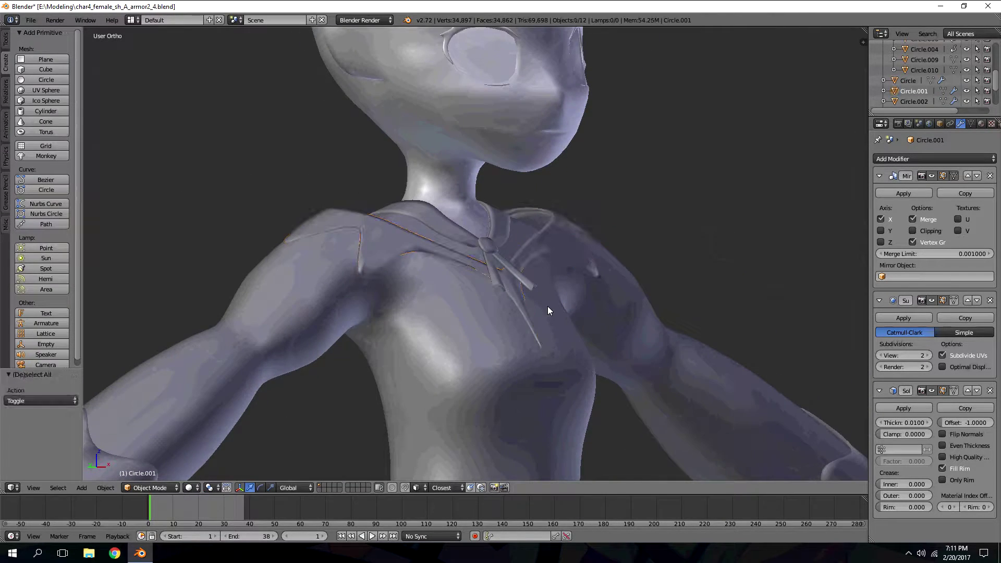
# - Review the whole character's outfit from the front and the side, from the head down to the skirt and legs
pyautogui.press('KP_1')
pyautogui.scroll(-2, 547, 305)
pyautogui.scroll(-3, 540, 284)
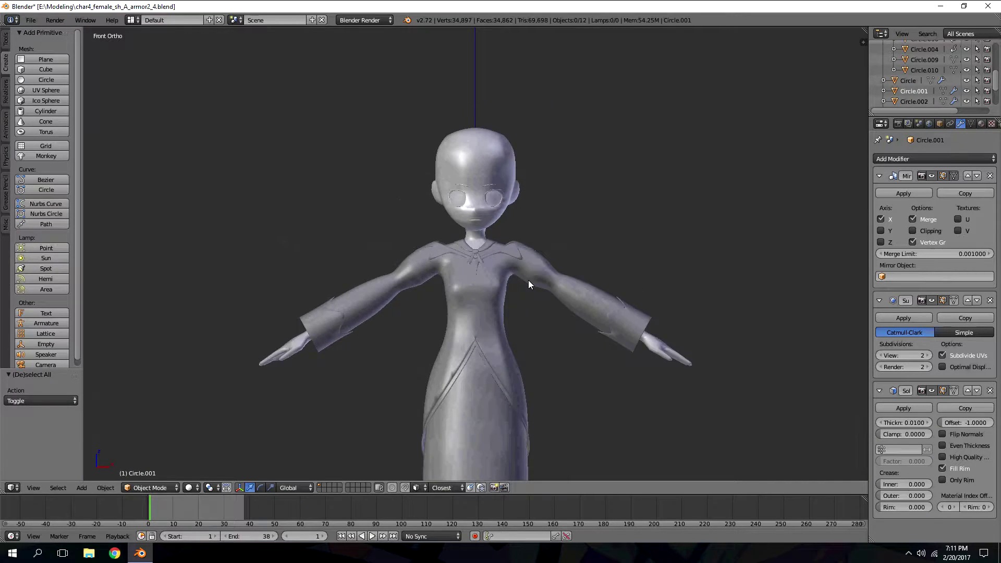
pyautogui.press('Home')
pyautogui.scroll(3, 530, 277)
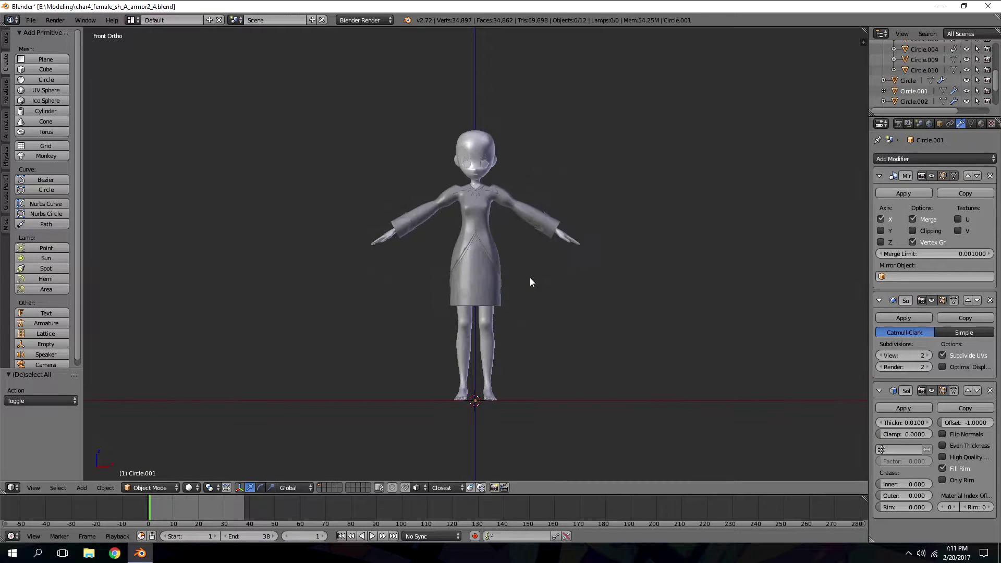
pyautogui.keyDown('shift'); pyautogui.scroll(10, 529, 277); pyautogui.keyUp('shift')
pyautogui.scroll(5, 529, 277)
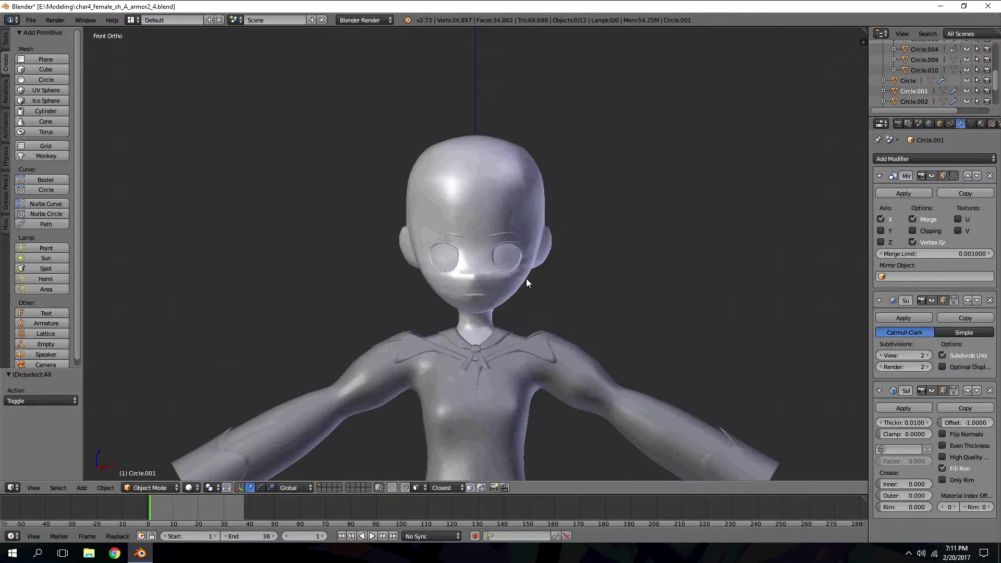
pyautogui.keyDown('shift'); pyautogui.scroll(-6, 505, 295); pyautogui.keyUp('shift')
pyautogui.press('KP_6')
pyautogui.press('KP_6')
pyautogui.press('KP_6')
pyautogui.press('KP_6')
pyautogui.press('KP_6')
pyautogui.press('KP_6')
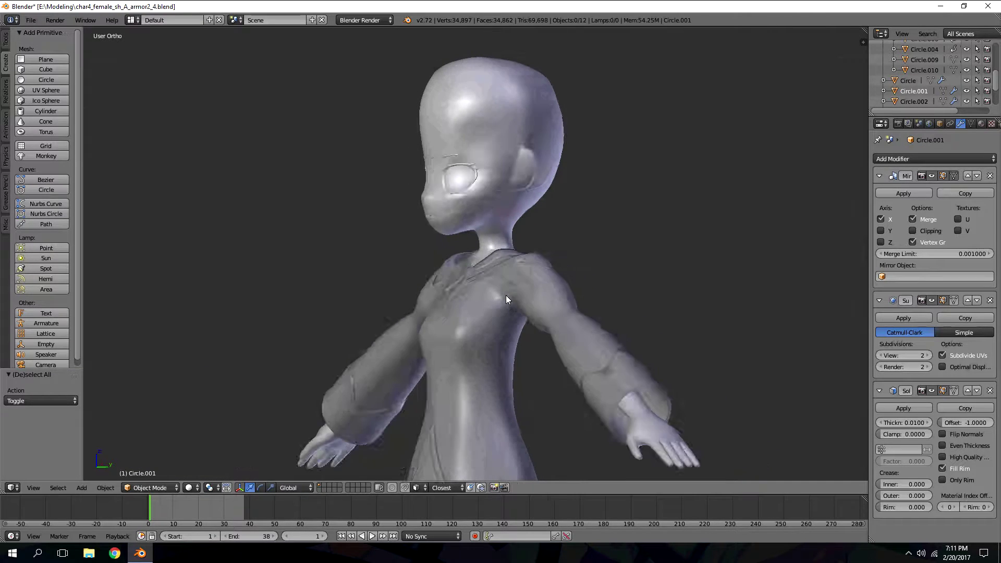
pyautogui.press('KP_4')
pyautogui.press('KP_4')
pyautogui.press('KP_4')
pyautogui.press('KP_4')
pyautogui.press('KP_4')
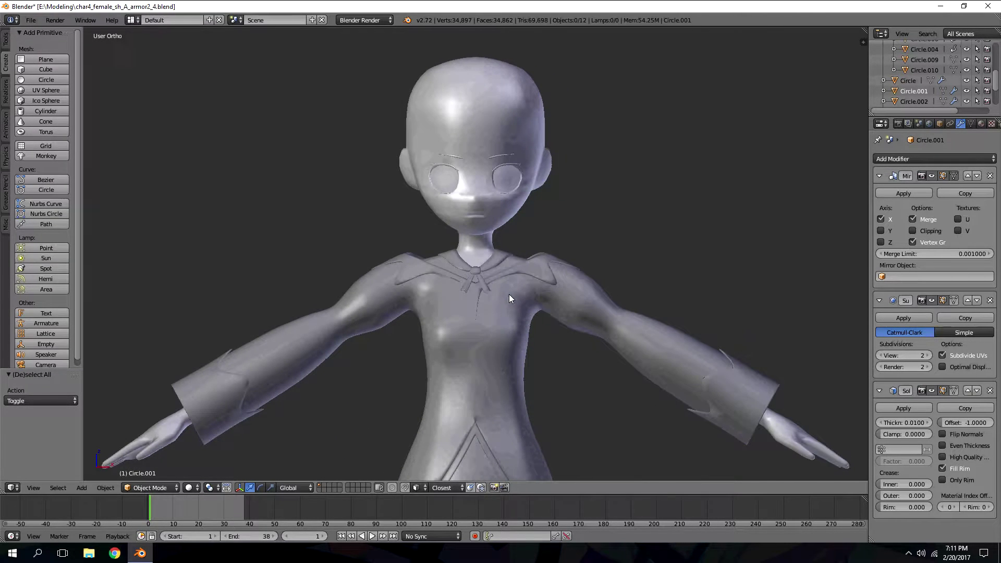
pyautogui.keyDown('shift'); pyautogui.scroll(-3, 310, 359); pyautogui.keyUp('shift')
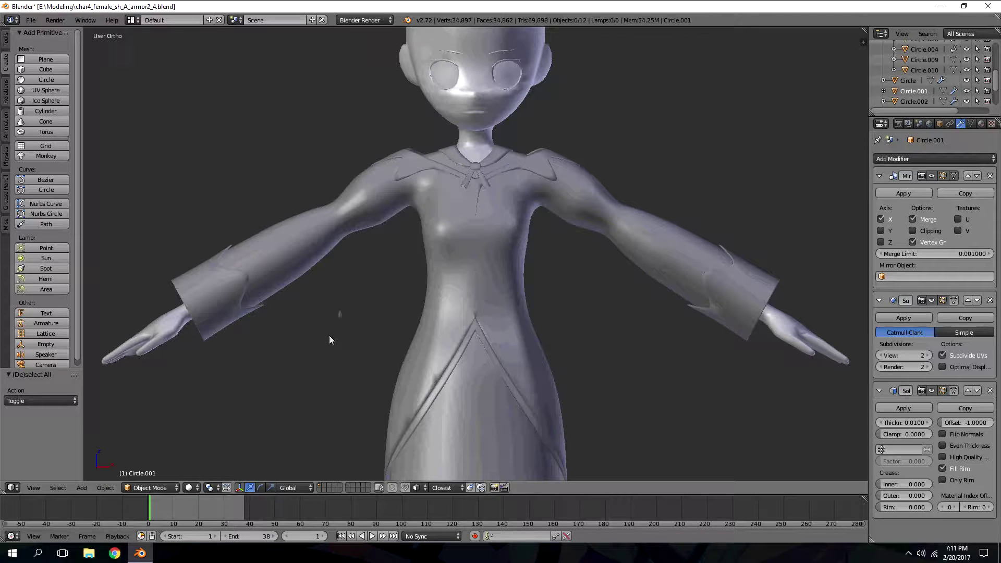
pyautogui.scroll(-4, 480, 269)
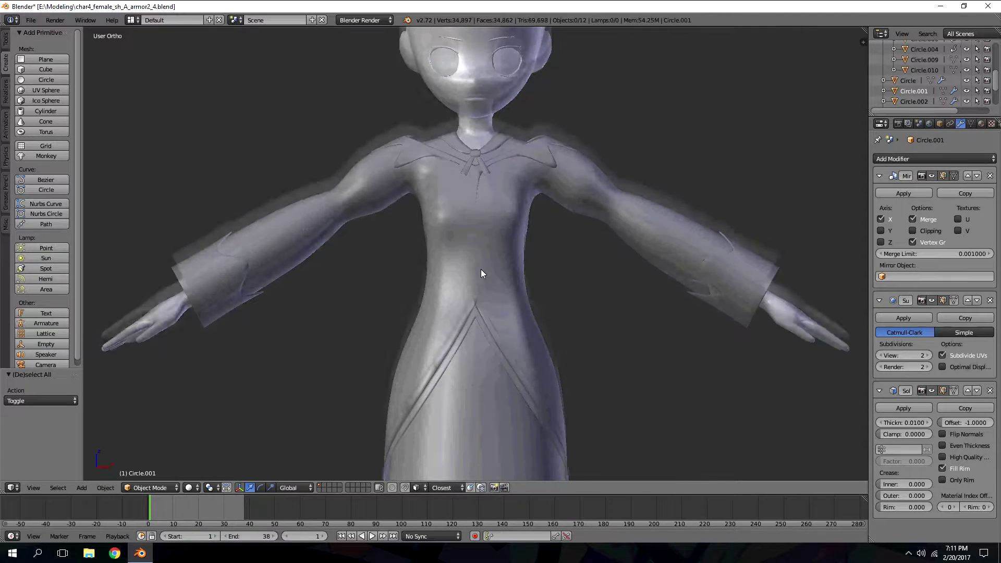
pyautogui.scroll(3, 460, 380)
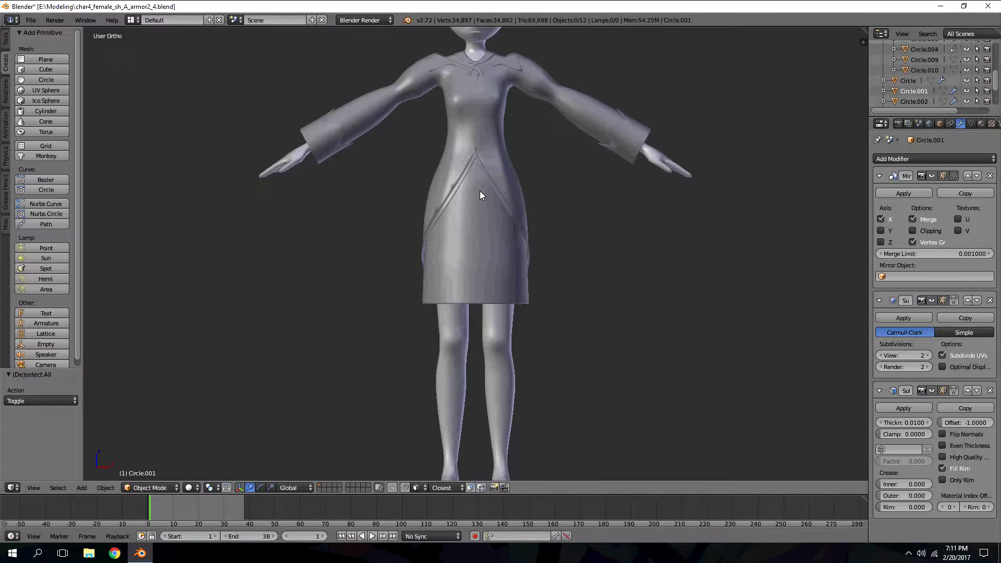
# - Select the skirt, enter Edit Mode and check its mesh around the sides and from the front
pyautogui.rightClick(458, 286)
pyautogui.press('Tab')
pyautogui.scroll(3, 503, 316)
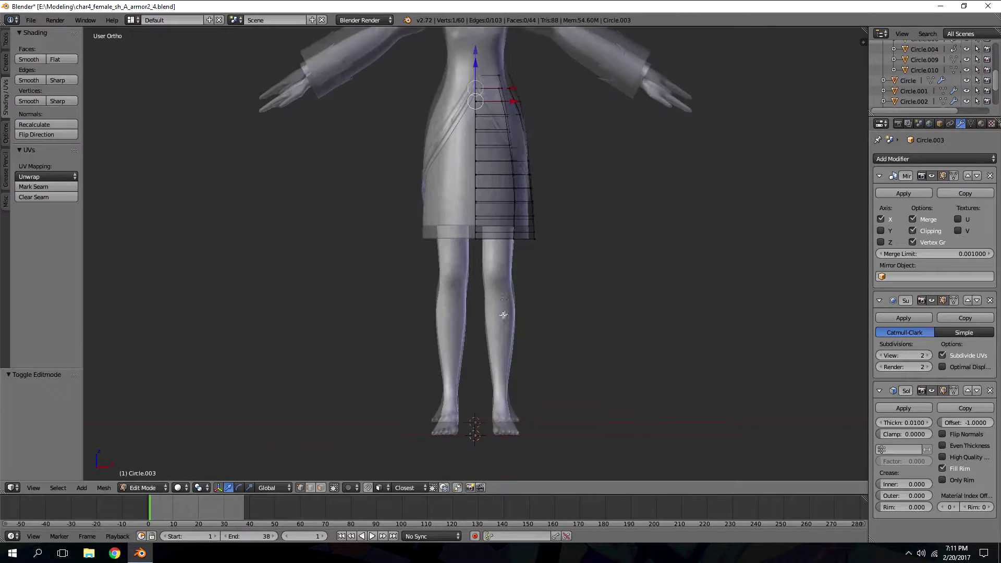
pyautogui.scroll(2, 503, 263)
pyautogui.scroll(-2, 503, 264)
pyautogui.moveTo(502, 264); pyautogui.dragTo(503, 214, button='middle')
pyautogui.press('KP_6')
pyautogui.press('KP_6')
pyautogui.press('KP_6')
pyautogui.press('KP_6')
pyautogui.press('KP_6')
pyautogui.press('KP_1')
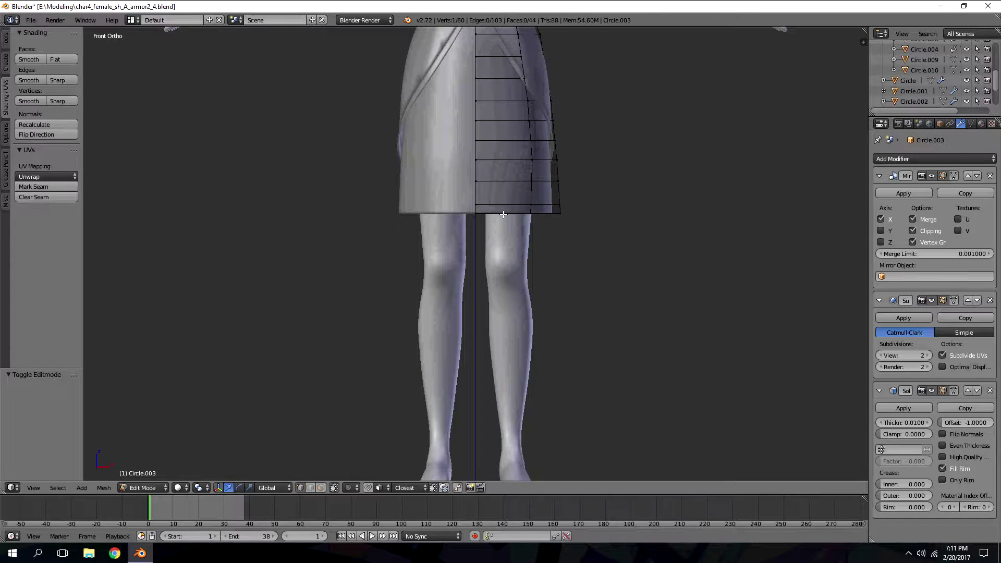
# - Try subdividing the entire skirt mesh with one cut, and undo it
pyautogui.press('a')
pyautogui.press('w')
pyautogui.click(508, 144)
pyautogui.scroll(-3, 508, 144)
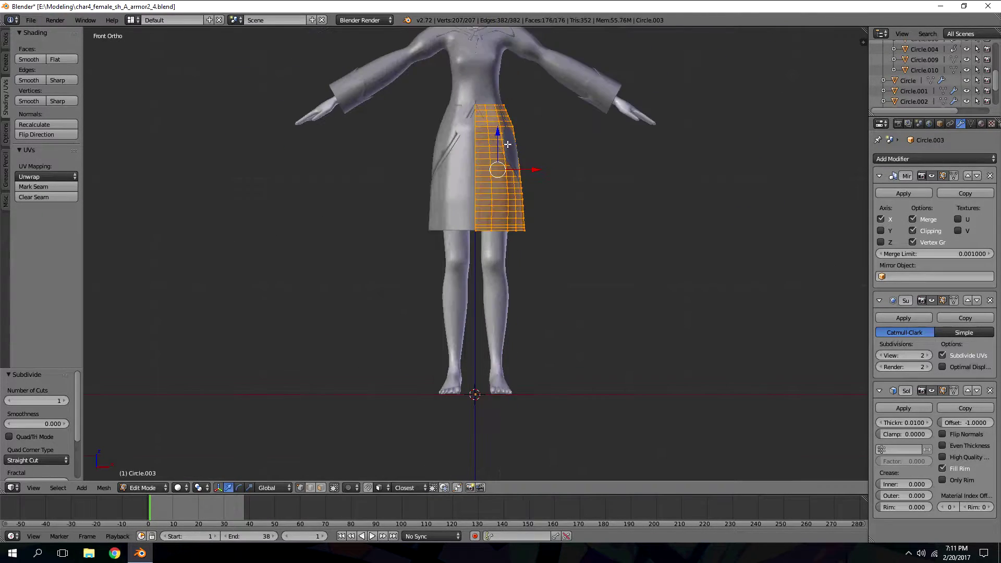
pyautogui.press('Tab')
pyautogui.hotkey('ctrl', 'z')
pyautogui.hotkey('ctrl', 'z')
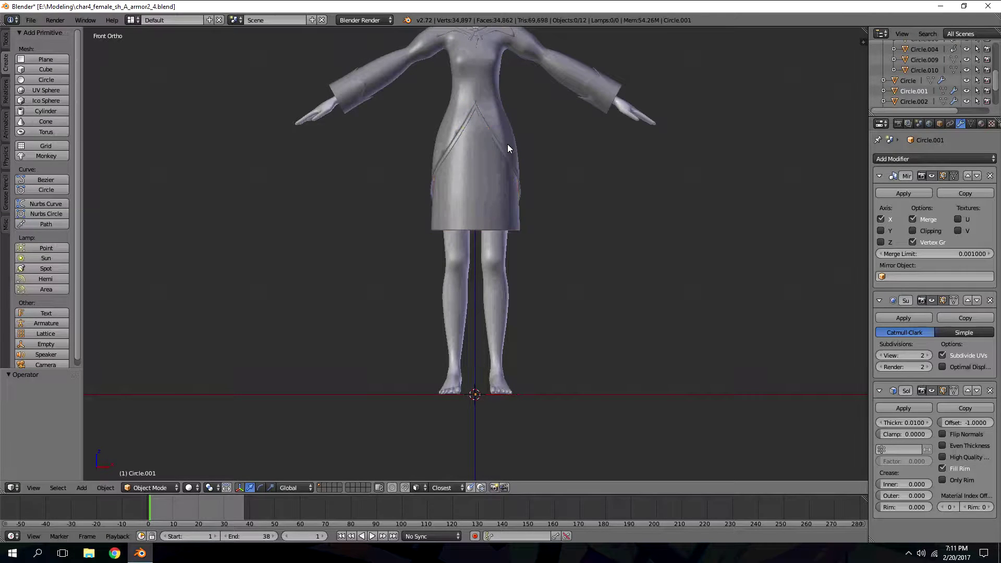
# - Reopen the skirt in Edit Mode, try adding a vertical loop cut down its front panel, and undo the cut
pyautogui.hotkey('ctrl', 'shift', 'z')
pyautogui.press('Tab')
pyautogui.scroll(3, 508, 143)
pyautogui.hotkey('ctrl', 'r')
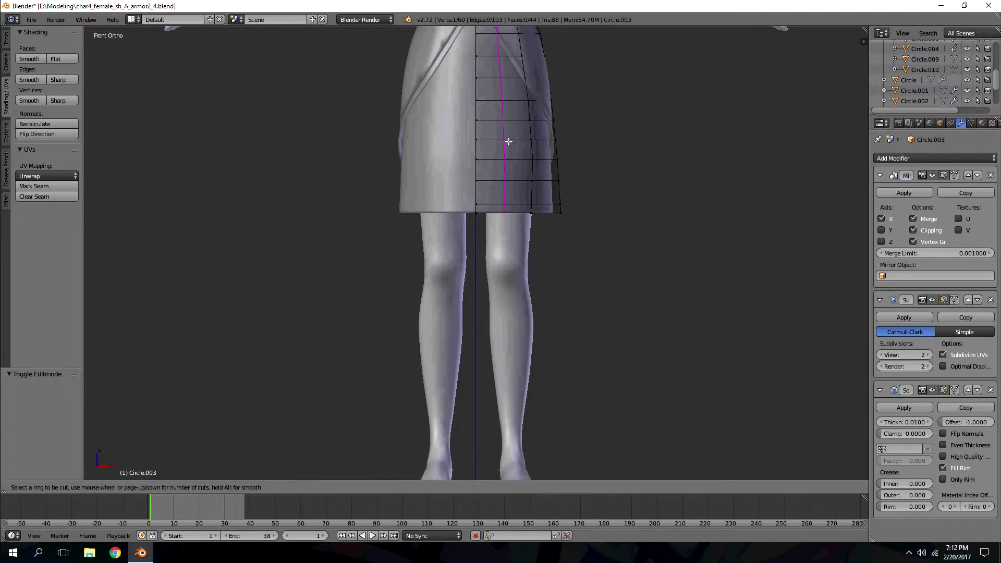
pyautogui.click(509, 142)
pyautogui.click(509, 141)
pyautogui.hotkey('ctrl', 'z')
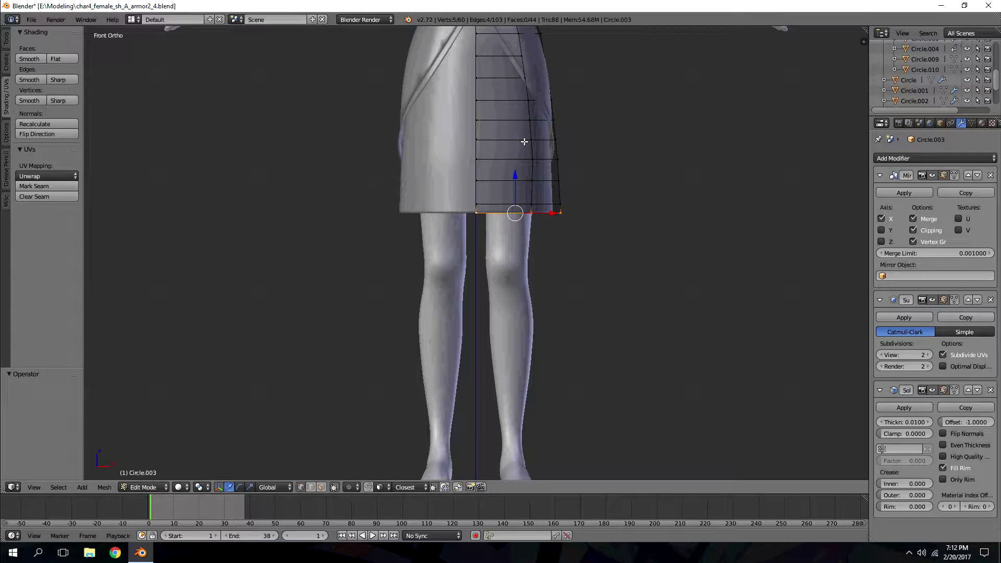
# - Select only the front edge of the skirt's hem, try extruding it downward, and undo the extrusion
pyautogui.rightClick(471, 221)
pyautogui.keyDown('shift'); pyautogui.rightClick(537, 205); pyautogui.keyUp('shift')
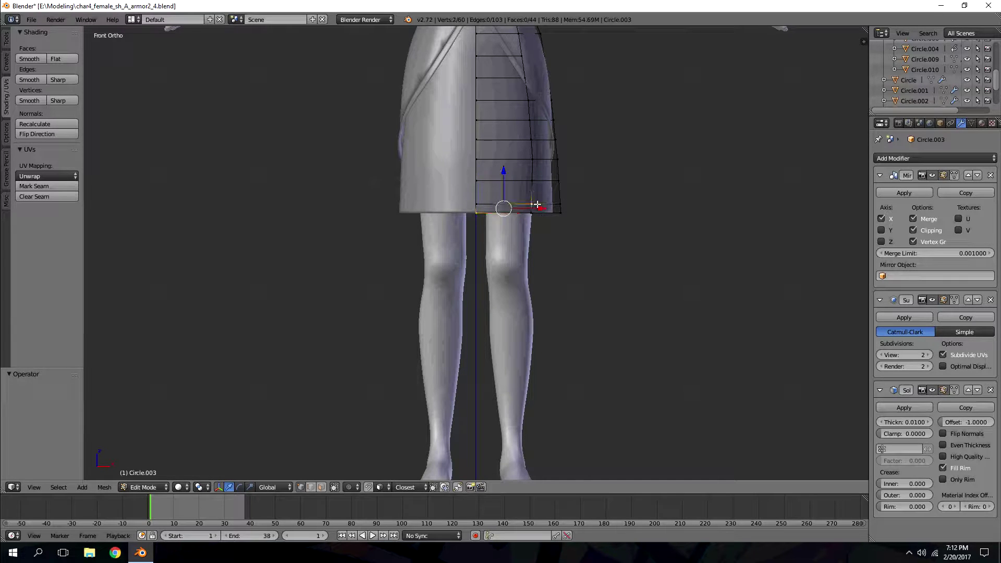
pyautogui.hotkey('ctrl', 'z')
pyautogui.keyDown('shift'); pyautogui.rightClick(536, 216); pyautogui.keyUp('shift')
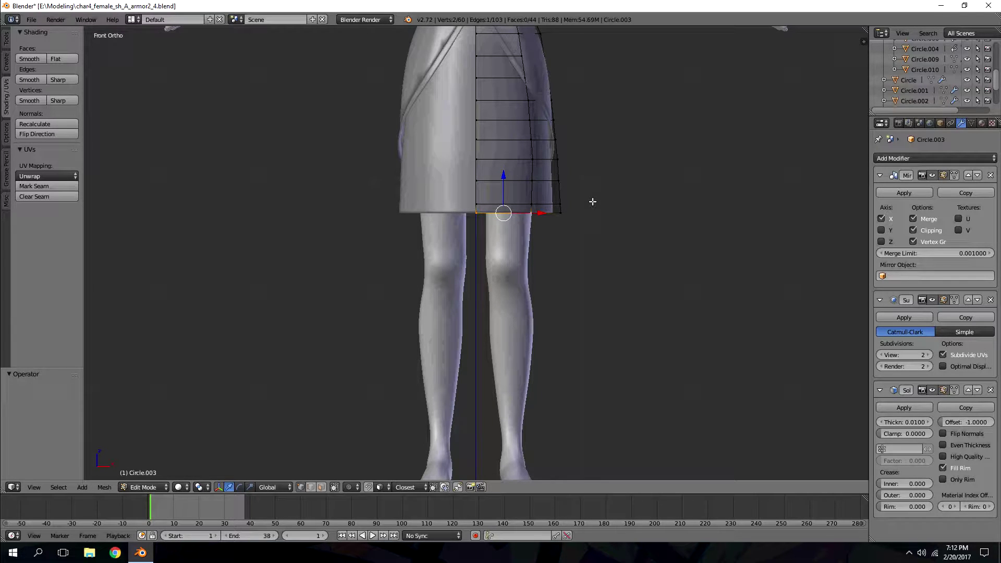
pyautogui.press('e')
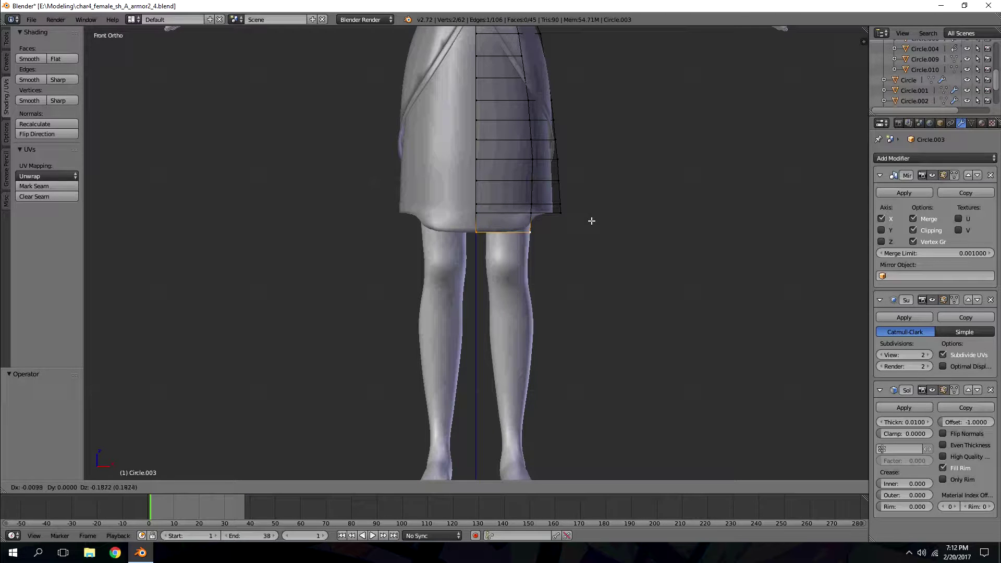
pyautogui.press('Escape')
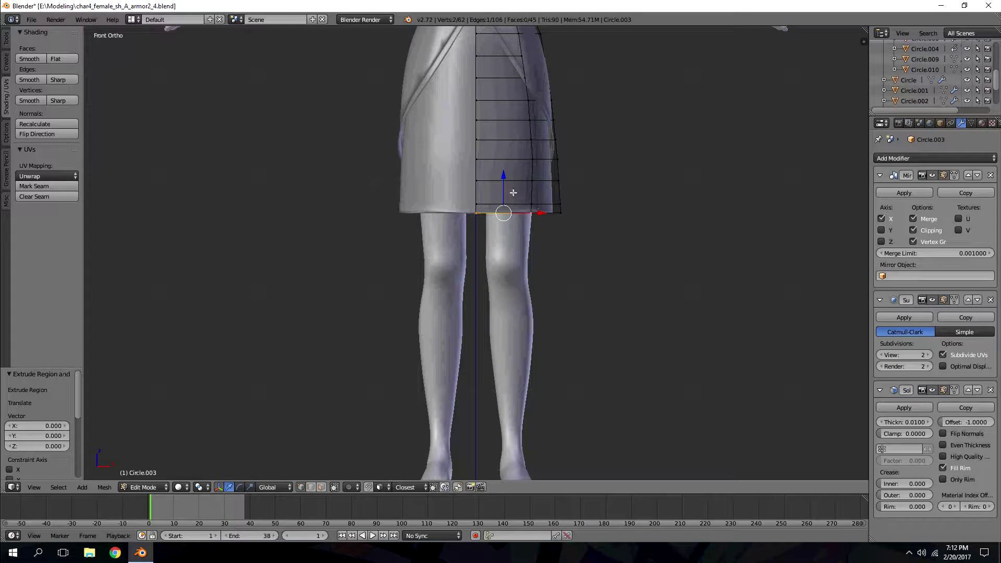
pyautogui.hotkey('ctrl', 'z')
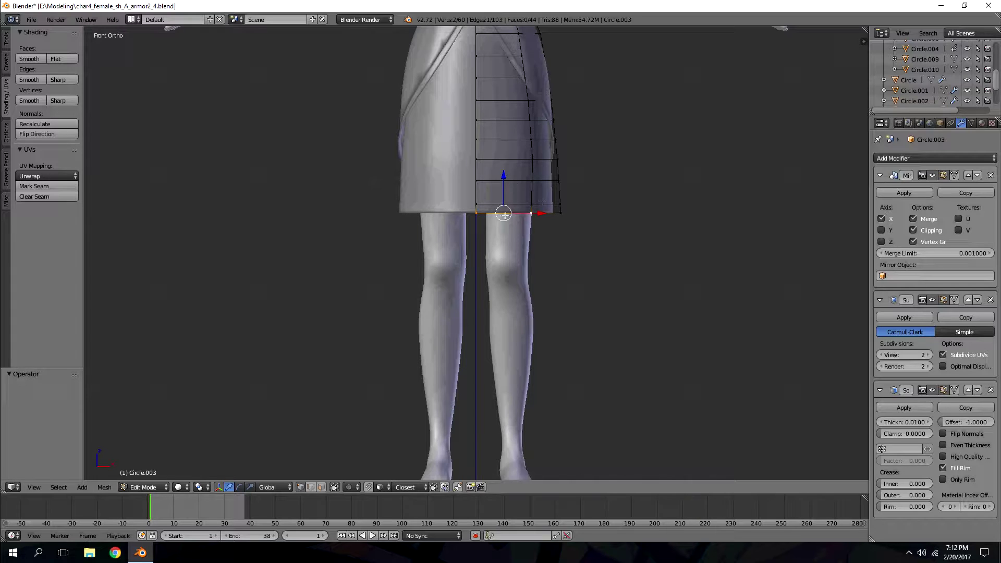
# - Select the skirt's whole hem edge loop and extrude it about 0.12 downward along Z
pyautogui.keyDown('alt'); pyautogui.rightClick(482, 212); pyautogui.keyUp('alt')
pyautogui.press('e')
pyautogui.press('z')
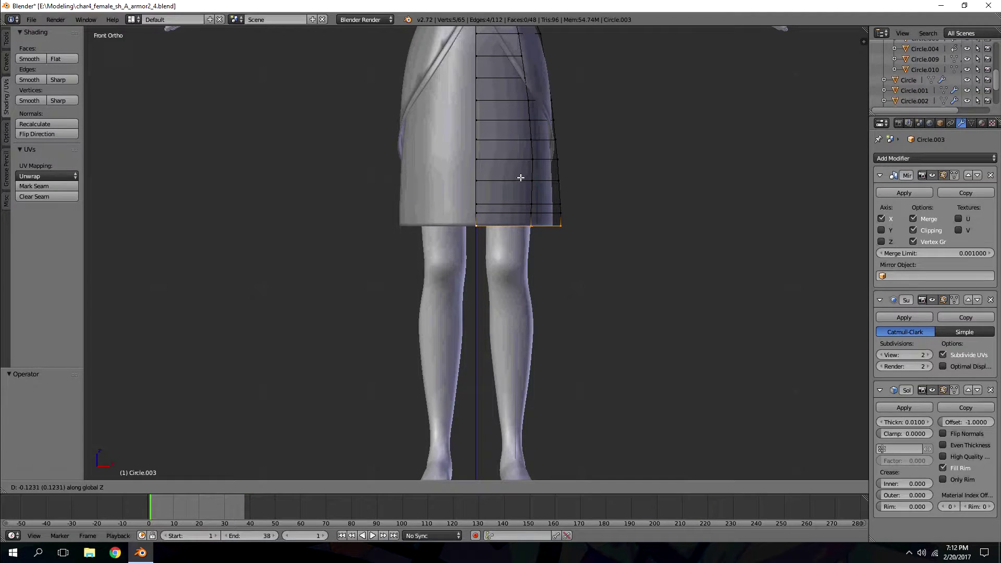
pyautogui.click(520, 177)
# - With mirror clipping off, shift the hem's front centre vertex 0.005 along X, then rip the front corner vertex and offset it 0.005 along X
pyautogui.scroll(4, 558, 198)
pyautogui.rightClick(476, 197)
pyautogui.moveTo(509, 198); pyautogui.dragTo(510, 198)
pyautogui.rightClick(597, 192)
pyautogui.press('v')
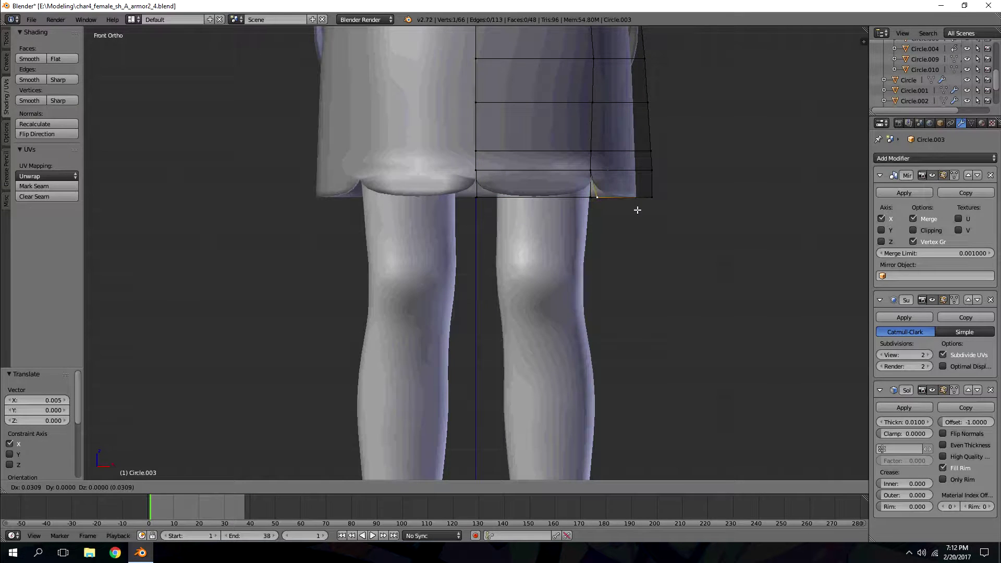
pyautogui.rightClick(627, 205)
pyautogui.moveTo(625, 202); pyautogui.dragTo(564, 195, button='middle')
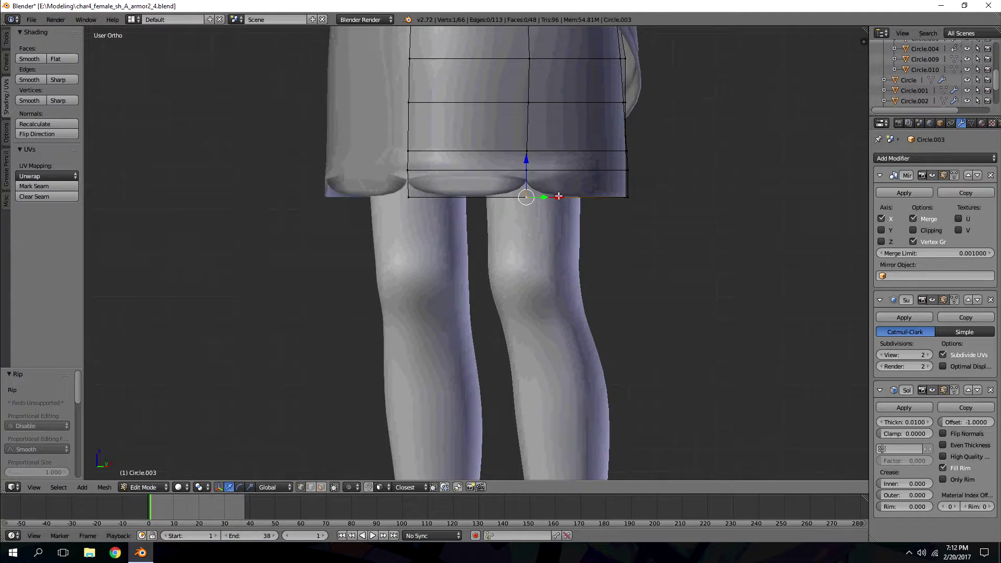
pyautogui.moveTo(558, 196); pyautogui.dragTo(559, 197)
# - Rip the hem vertex at the skirt's side and offset it 0.005 along Y to open a slit
pyautogui.moveTo(615, 199); pyautogui.dragTo(539, 199, button='middle')
pyautogui.rightClick(476, 195)
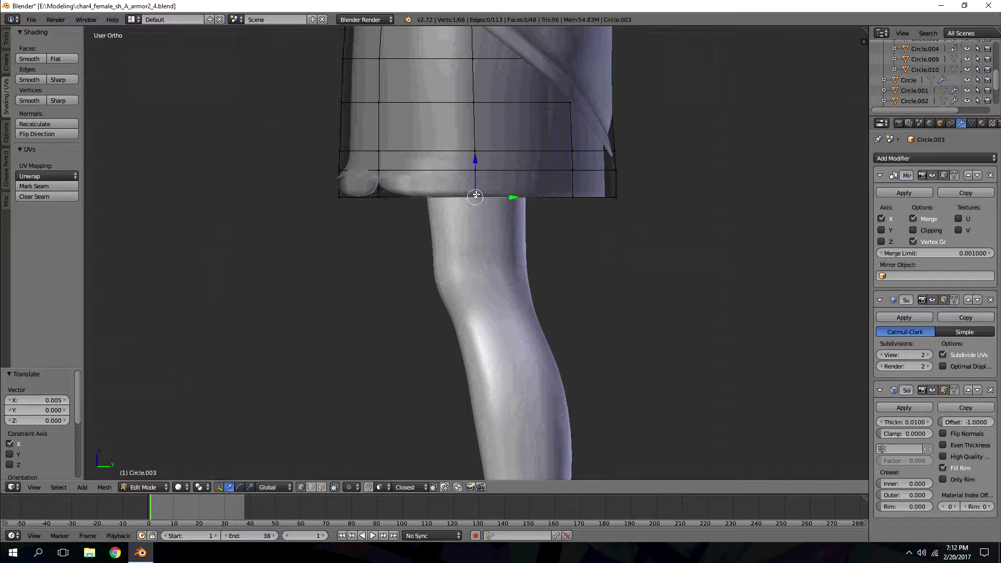
pyautogui.press('v')
pyautogui.rightClick(519, 184)
pyautogui.moveTo(515, 197); pyautogui.dragTo(516, 198)
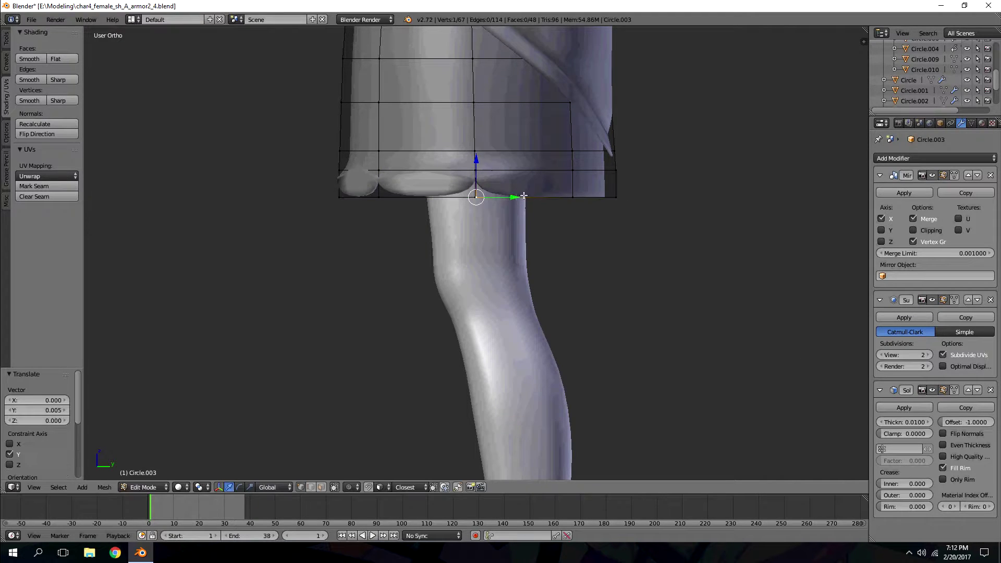
# - Rip the rear corner hem vertex and offset it 0.010 along Y, then shift the back centre hem vertex 0.005 along X
pyautogui.moveTo(514, 197); pyautogui.dragTo(466, 196, button='middle')
pyautogui.rightClick(461, 196)
pyautogui.press('v')
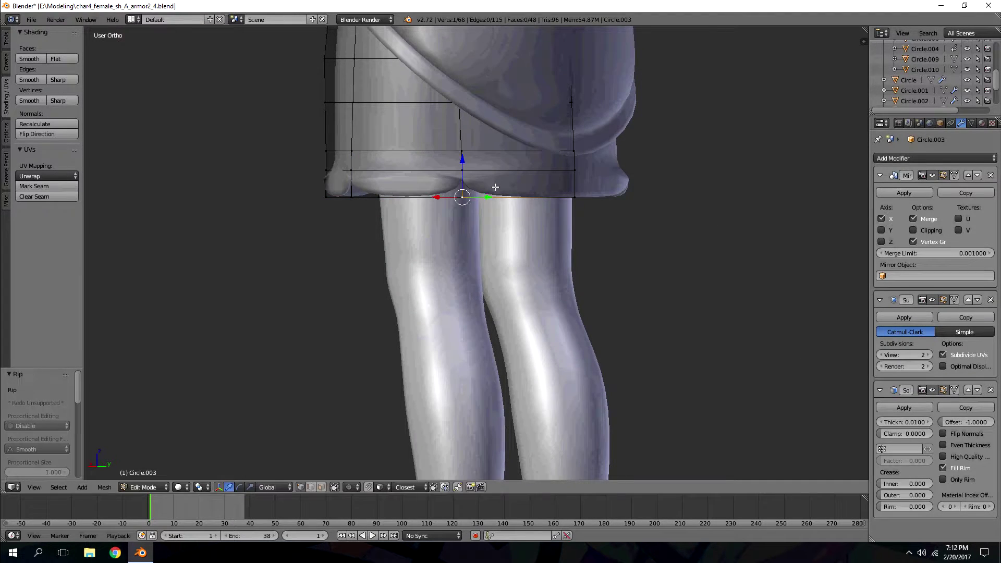
pyautogui.moveTo(487, 196); pyautogui.dragTo(488, 196)
pyautogui.moveTo(488, 196); pyautogui.dragTo(475, 214, button='middle')
pyautogui.moveTo(505, 270); pyautogui.dragTo(452, 281, button='middle')
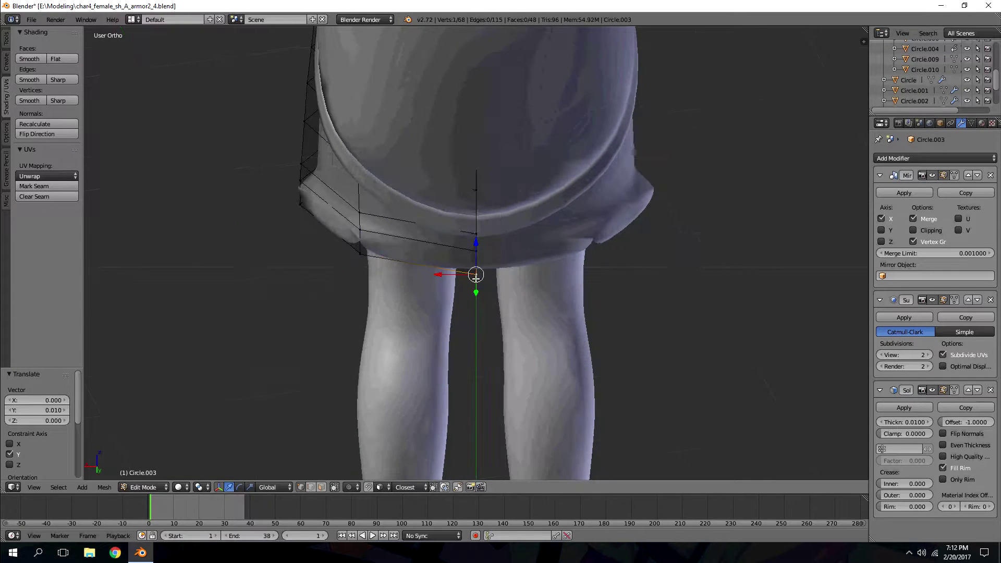
pyautogui.moveTo(441, 275); pyautogui.dragTo(442, 274)
# - Select the bottom edge of the front hem segment and scale it to 0.1 to taper it
pyautogui.moveTo(441, 275); pyautogui.dragTo(490, 148, button='middle')
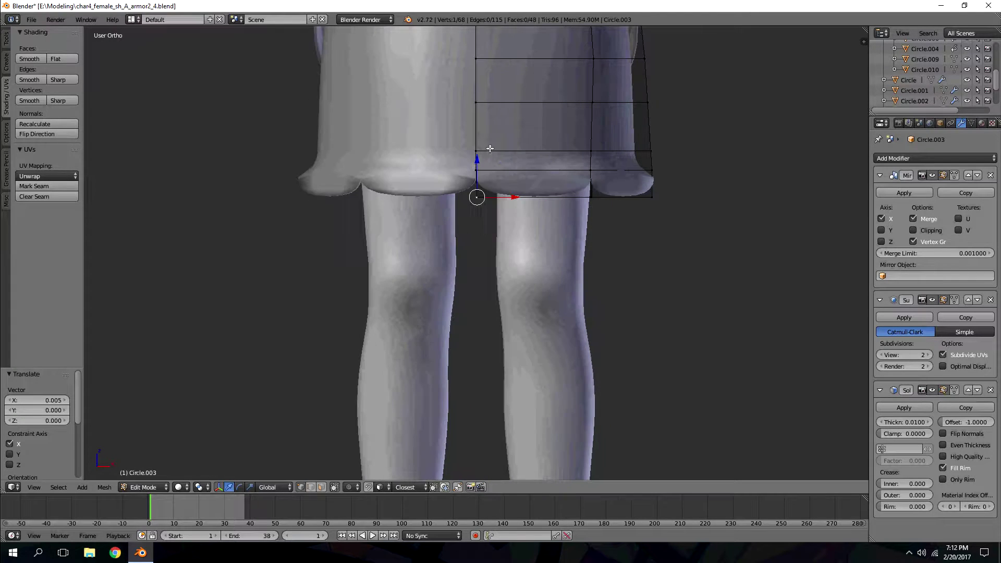
pyautogui.click(588, 197)
pyautogui.keyDown('shift'); pyautogui.click(480, 189); pyautogui.keyUp('shift')
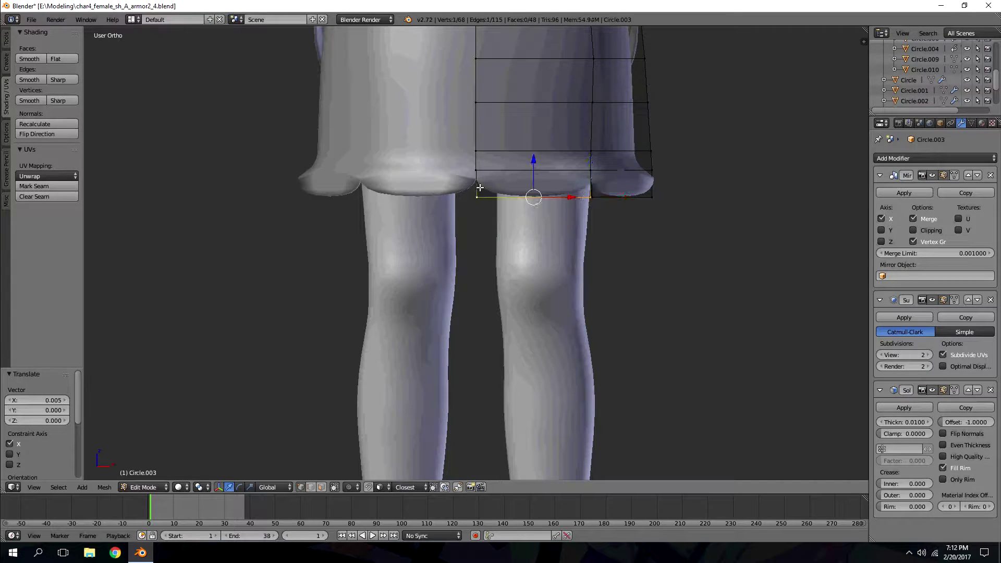
pyautogui.write('s.1')
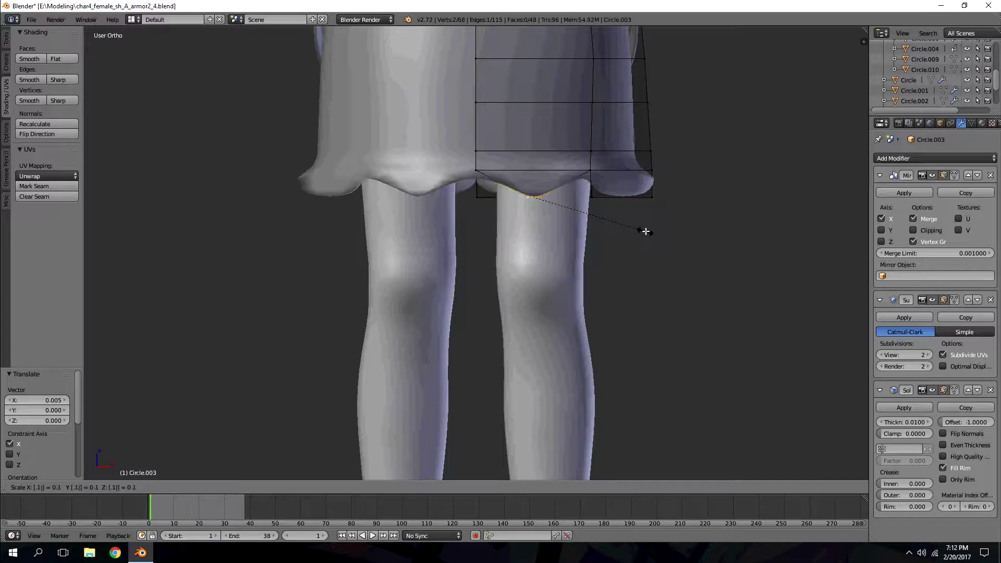
pyautogui.press('Return')
# - Scale the bottom edge of the front-side hem segment to 0.1
pyautogui.moveTo(617, 199); pyautogui.dragTo(582, 195, button='middle')
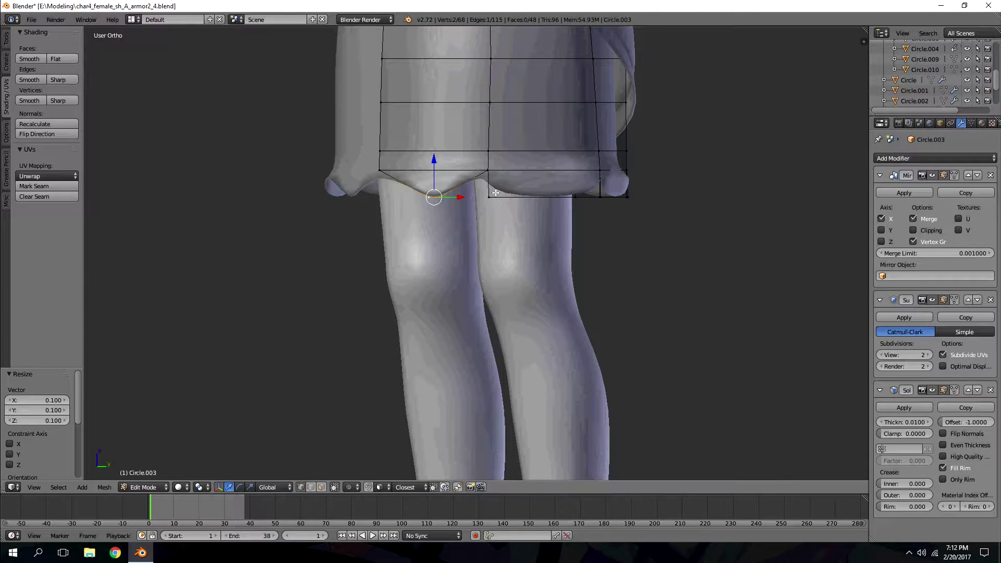
pyautogui.keyDown('shift'); pyautogui.rightClick(594, 195); pyautogui.keyUp('shift')
pyautogui.write('s.1')
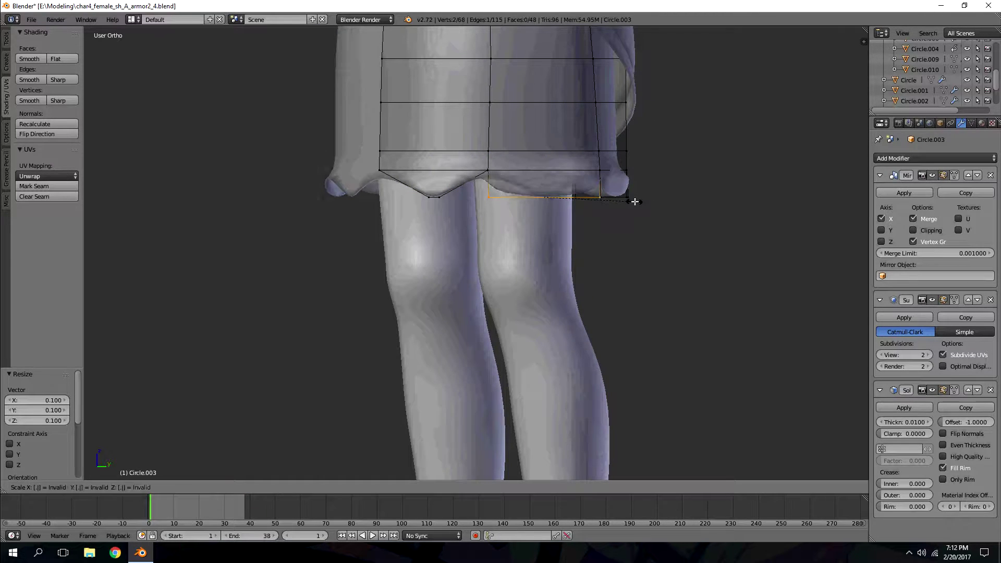
pyautogui.press('Return')
# - Taper the rear-side hem segment by scaling its bottom edge to 0.1
pyautogui.press('KP_6')
pyautogui.press('KP_6')
pyautogui.rightClick(476, 200)
pyautogui.keyDown('shift'); pyautogui.rightClick(570, 197); pyautogui.keyUp('shift')
pyautogui.write('s')
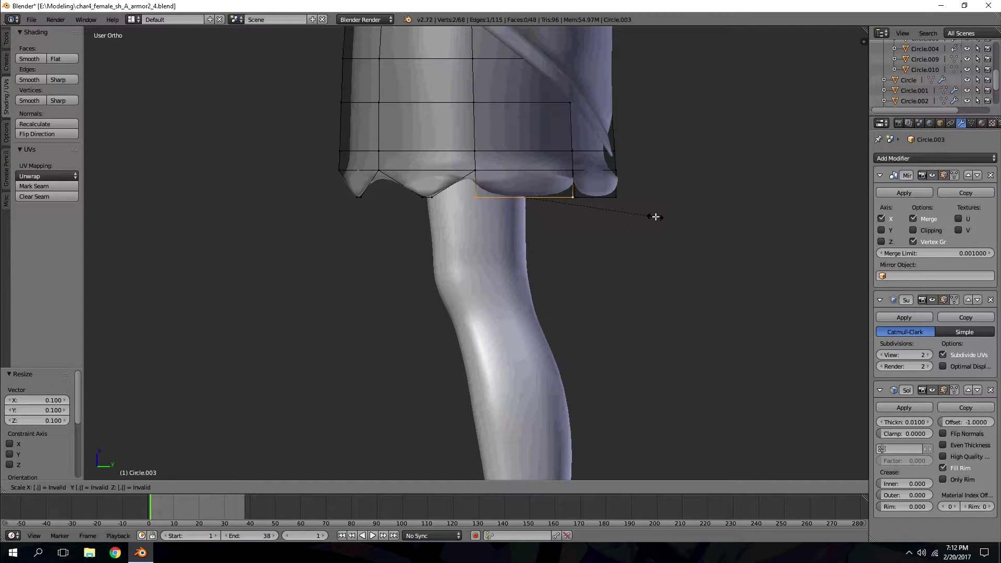
pyautogui.write('.1')
pyautogui.press('Return')
# - Select both bottom vertices of the back hem segment and scale that edge to 0.1
pyautogui.press('KP_6')
pyautogui.press('KP_6')
pyautogui.rightClick(475, 197)
pyautogui.keyDown('shift'); pyautogui.rightClick(571, 200); pyautogui.keyUp('shift')
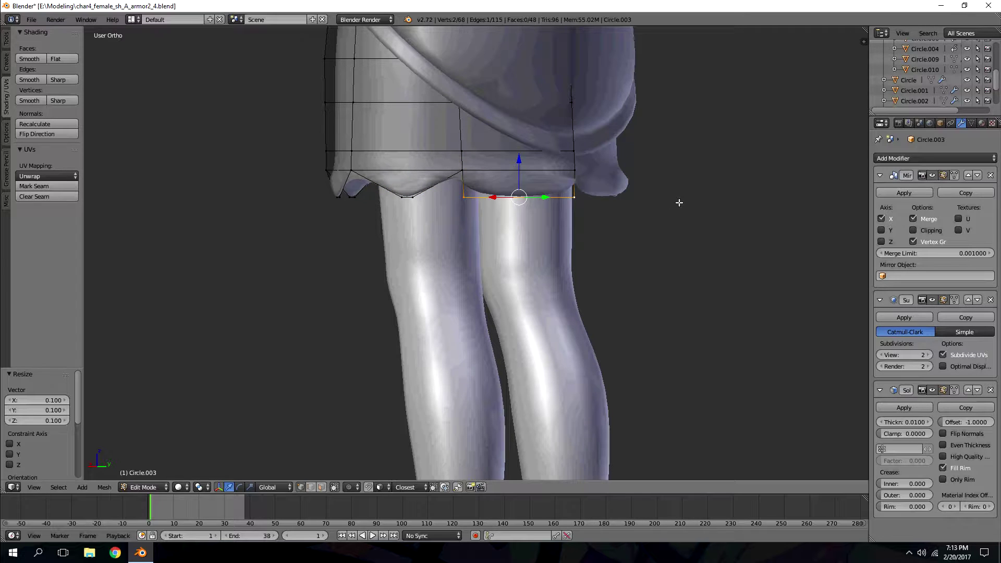
pyautogui.write('s.1')
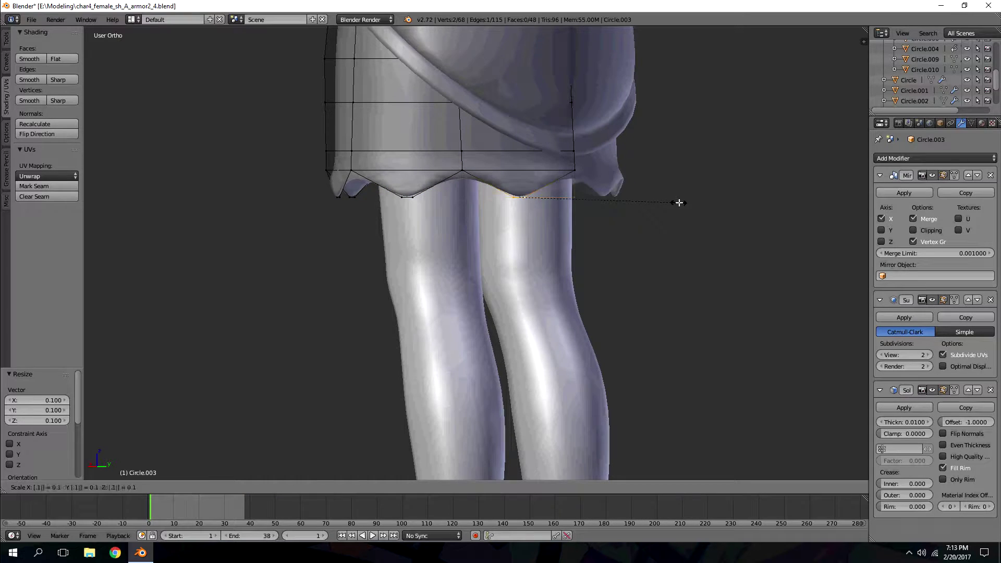
pyautogui.press('Return')
# - Leave Edit Mode, deselect everything, and examine the scalloped hem from the back and the front
pyautogui.keyDown('alt'); pyautogui.moveTo(670, 203); pyautogui.dragTo(662, 168, button='middle'); pyautogui.keyUp('alt')
pyautogui.press('Tab')
pyautogui.press('a')
pyautogui.scroll(-4, 675, 120)
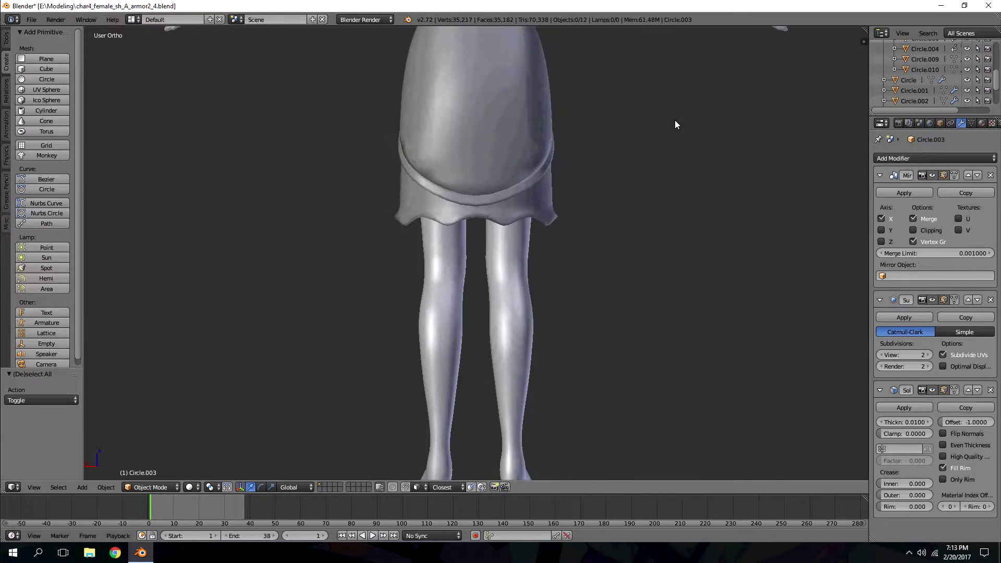
pyautogui.press('KP_1')
pyautogui.scroll(4, 502, 198)
pyautogui.moveTo(501, 199); pyautogui.dragTo(516, 195, button='middle')
pyautogui.press('KP_1')
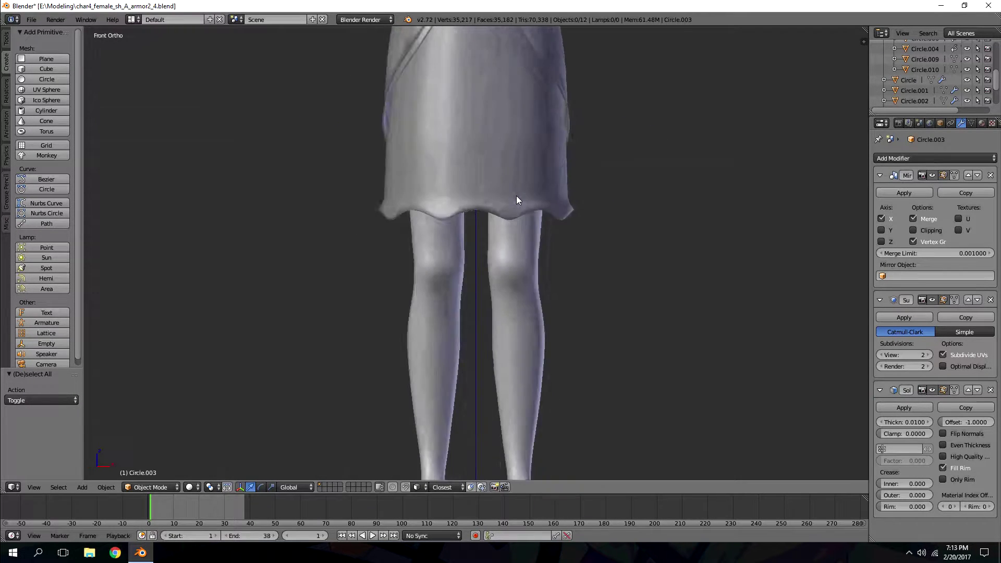
pyautogui.scroll(-4, 523, 193)
pyautogui.scroll(4, 552, 211)
pyautogui.keyDown('shift'); pyautogui.scroll(3, 552, 211); pyautogui.keyUp('shift')
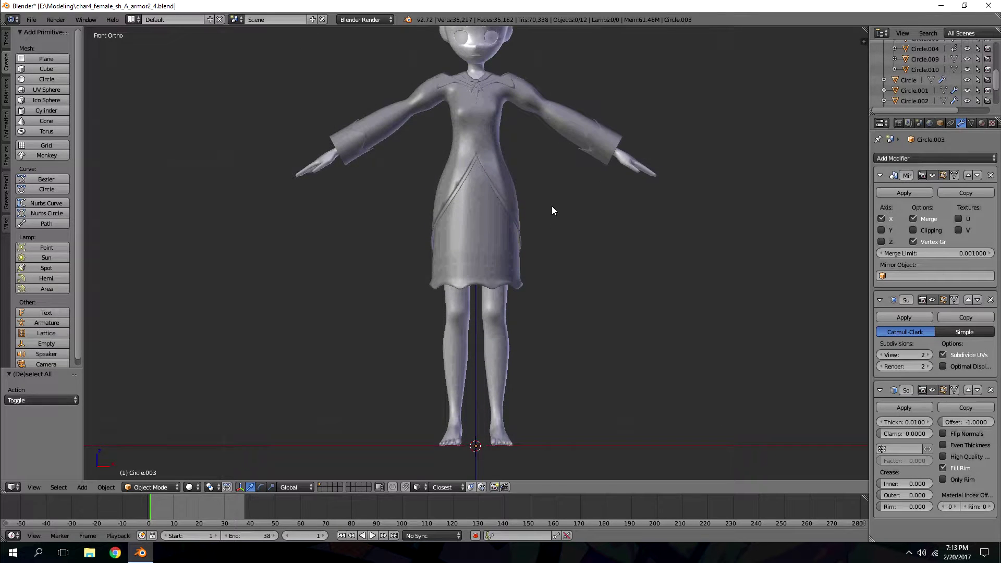
# - Try adding a loop cut across the front hem point in Edit Mode, undo it, and return to Object Mode with nothing selected
pyautogui.press('Tab')
pyautogui.scroll(4, 502, 307)
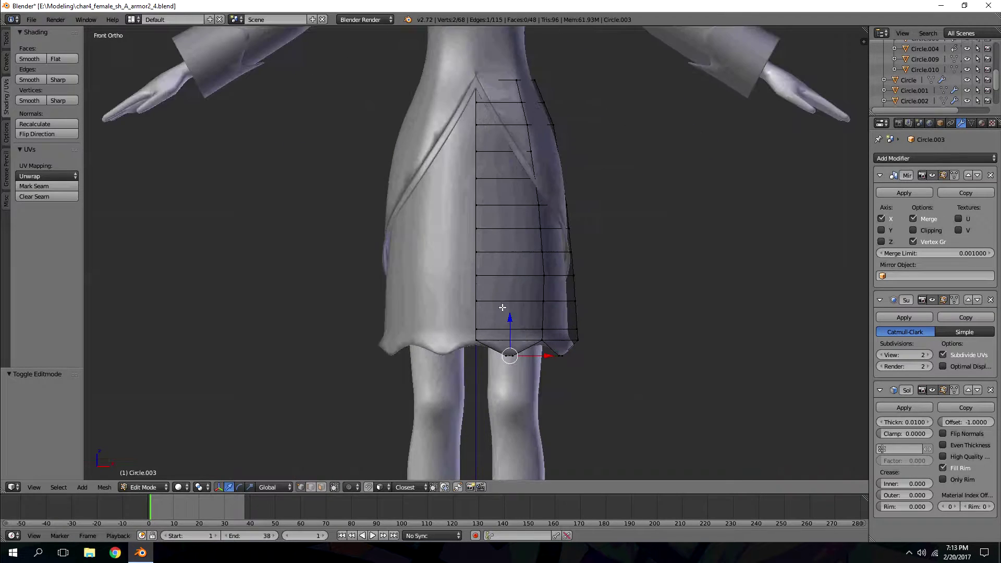
pyautogui.scroll(4, 516, 323)
pyautogui.hotkey('ctrl', 'r')
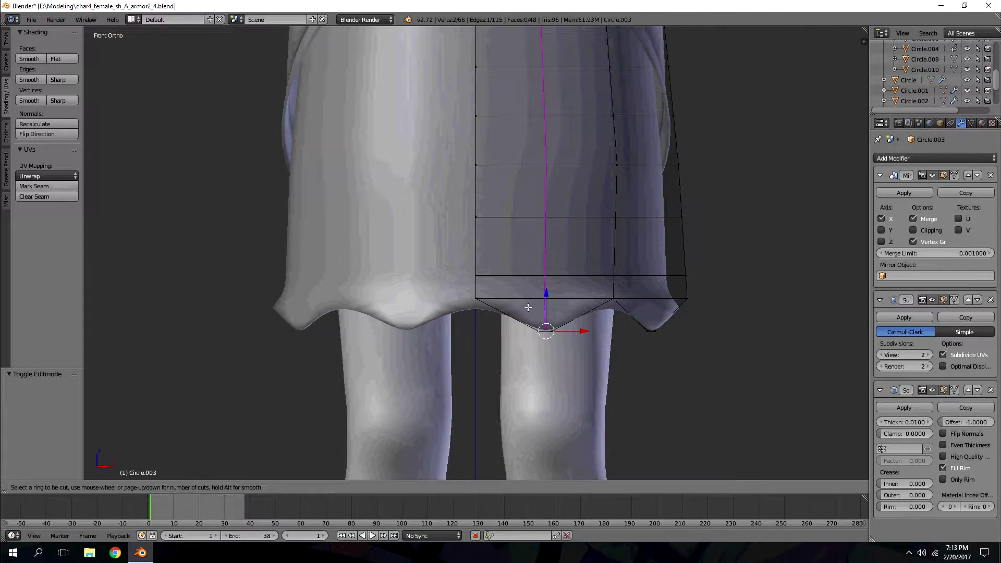
pyautogui.click(556, 317)
pyautogui.click(565, 335)
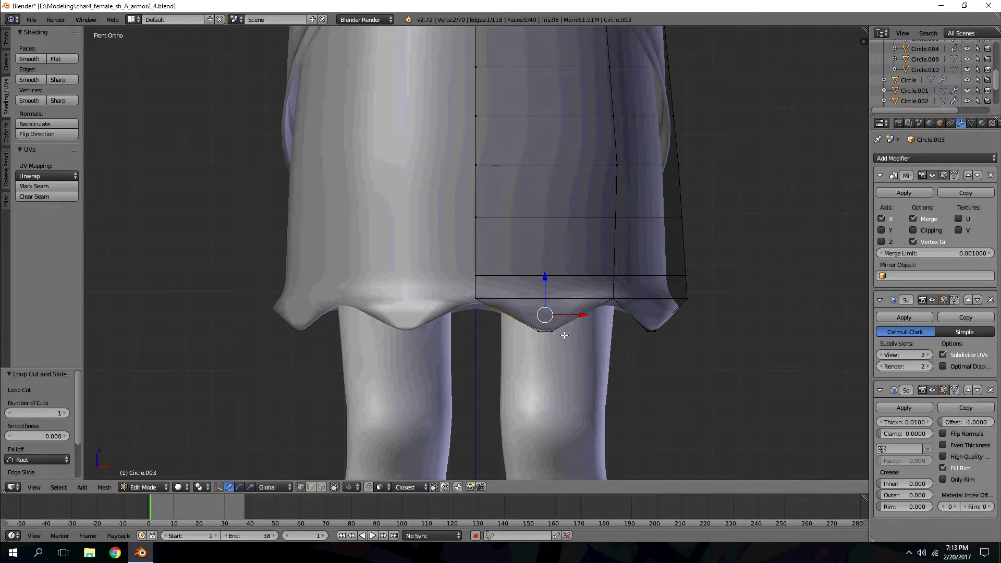
pyautogui.hotkey('ctrl', 'z')
pyautogui.scroll(-5, 558, 325)
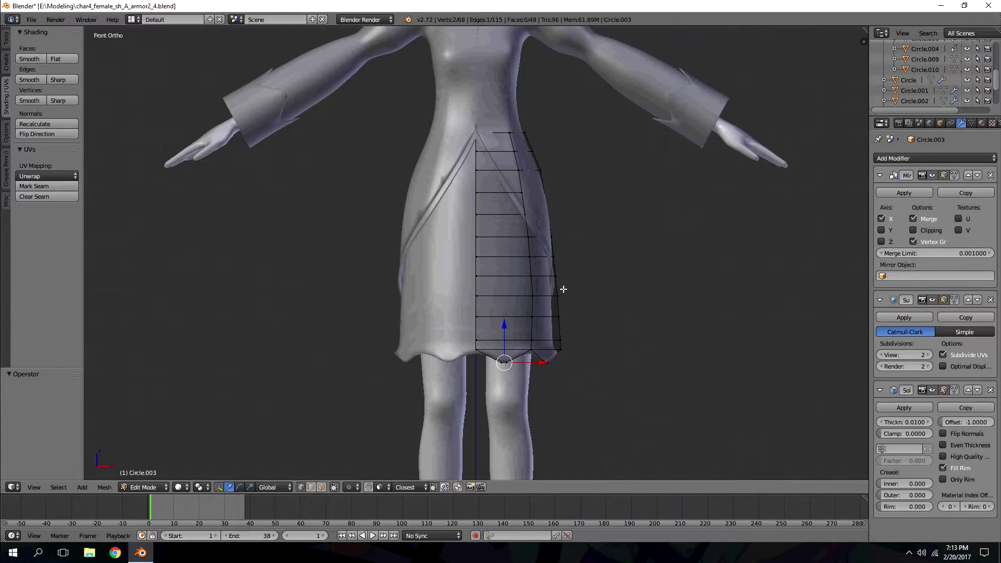
pyautogui.press('Tab')
pyautogui.press('a')
pyautogui.scroll(-4, 508, 267)
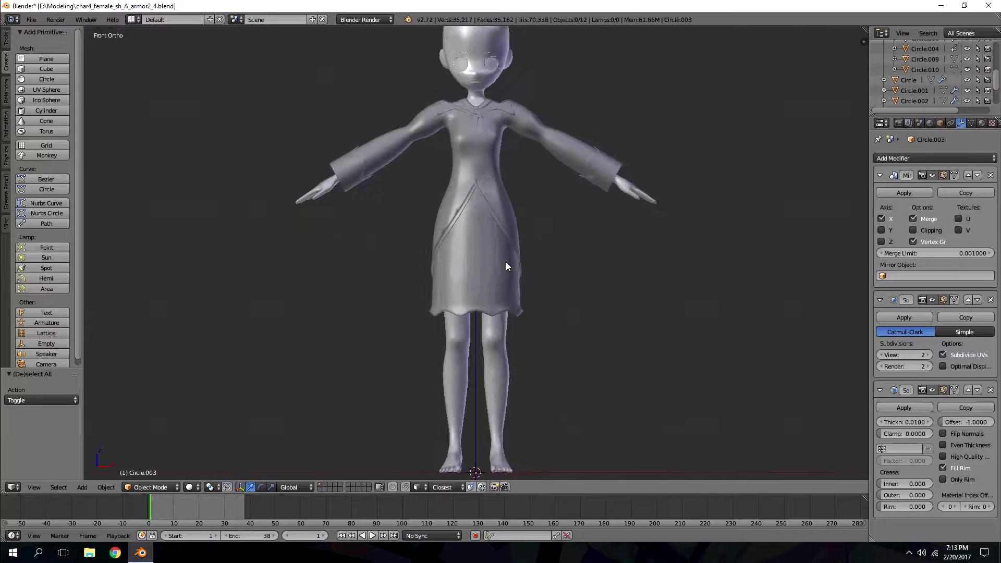
# - Try adding a single vertical loop cut down the middle of the skirt's front panel
pyautogui.rightClick(490, 301)
pyautogui.press('Tab')
pyautogui.hotkey('ctrl', 'r')
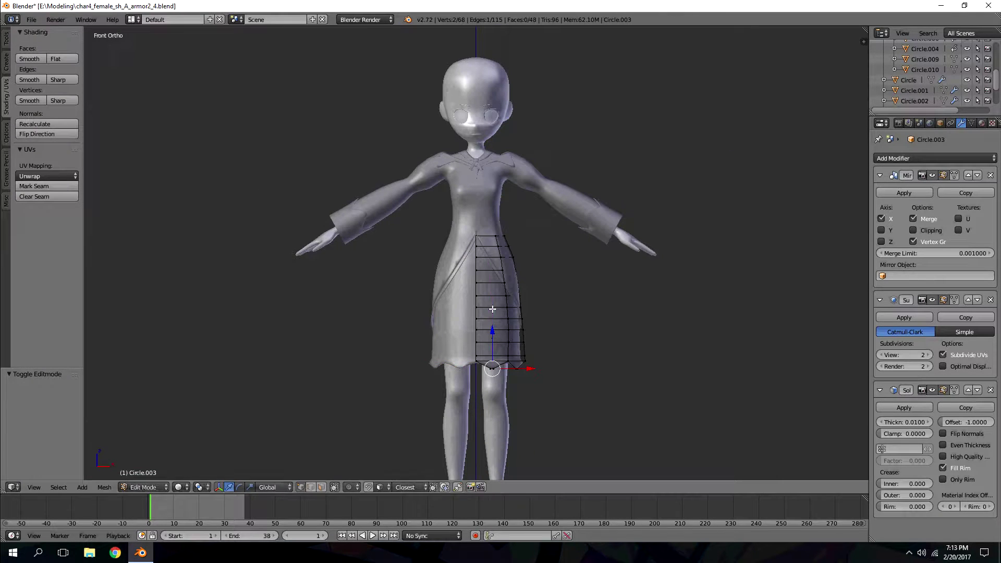
pyautogui.click(490, 291)
pyautogui.click(490, 291)
pyautogui.press('Tab')
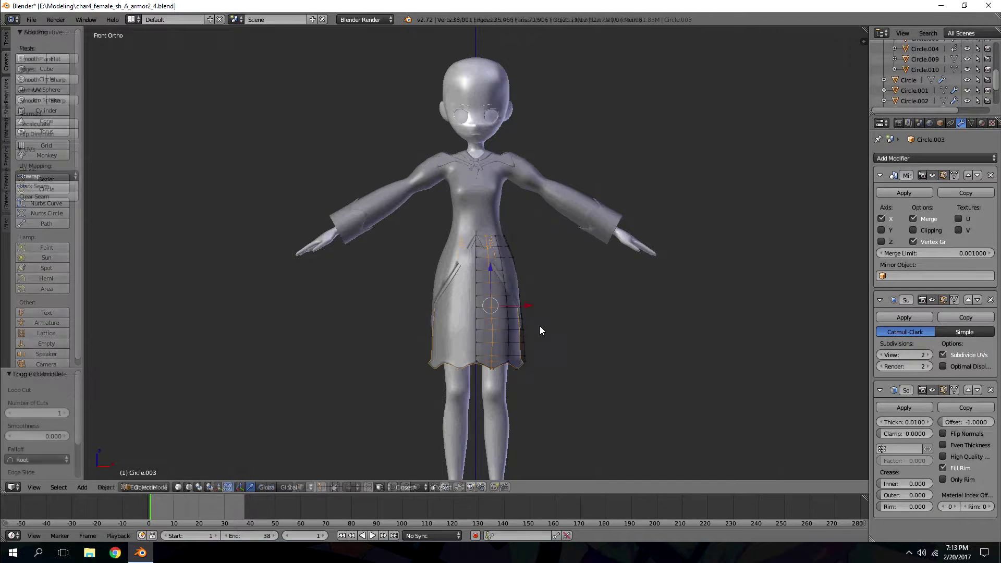
# - Examine the skirt's surface and hem with the added loop cut from the side and the front
pyautogui.scroll(4, 534, 344)
pyautogui.keyDown('shift'); pyautogui.moveTo(533, 349); pyautogui.dragTo(500, 327, button='middle'); pyautogui.keyUp('shift')
pyautogui.press('KP_6')
pyautogui.press('KP_4')
pyautogui.press('KP_4')
pyautogui.press('KP_4')
pyautogui.press('KP_4')
pyautogui.press('KP_4')
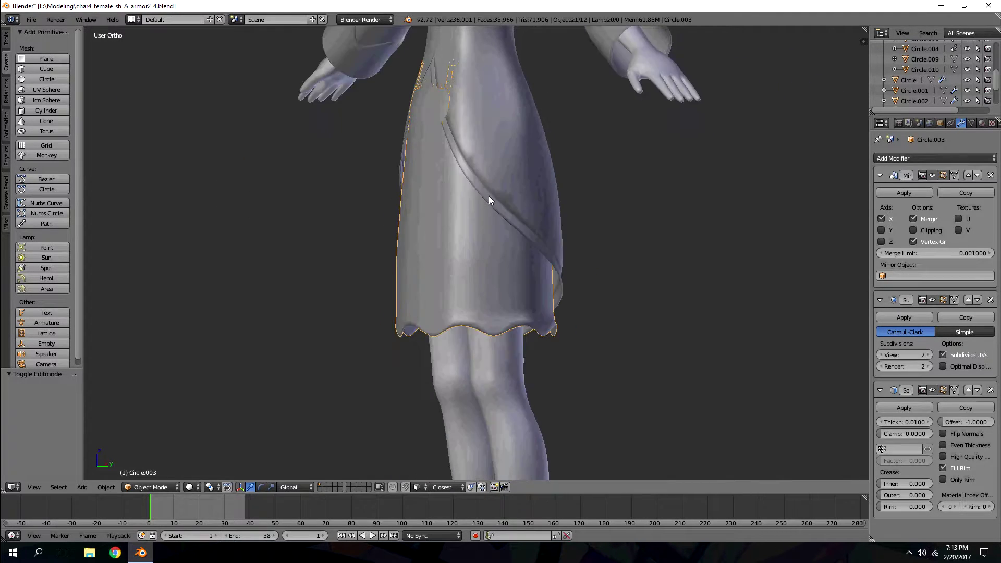
pyautogui.press('KP_1')
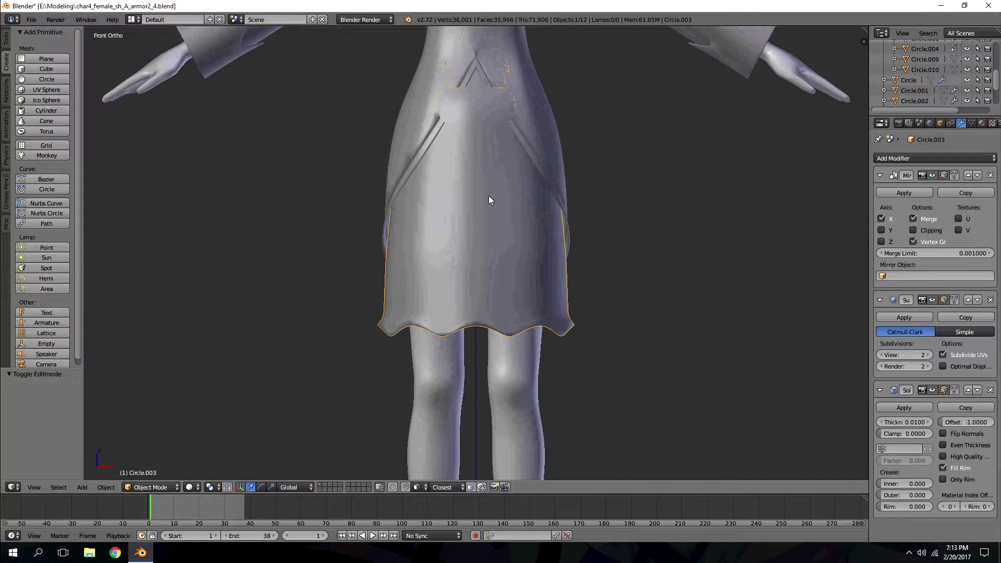
# - Undo the skirt's vertical loop cut and return to Object Mode with everything deselected
pyautogui.press('Tab')
pyautogui.scroll(-3, 494, 206)
pyautogui.press('Tab')
pyautogui.rightClick(483, 150)
pyautogui.press('Tab')
pyautogui.press('Tab')
pyautogui.press('a')
# - Examine the whole dressed character from all sides, ending in the front view
pyautogui.keyDown('shift'); pyautogui.scroll(1, 514, 161); pyautogui.keyUp('shift')
pyautogui.keyDown('shift'); pyautogui.scroll(5, 513, 161); pyautogui.keyUp('shift')
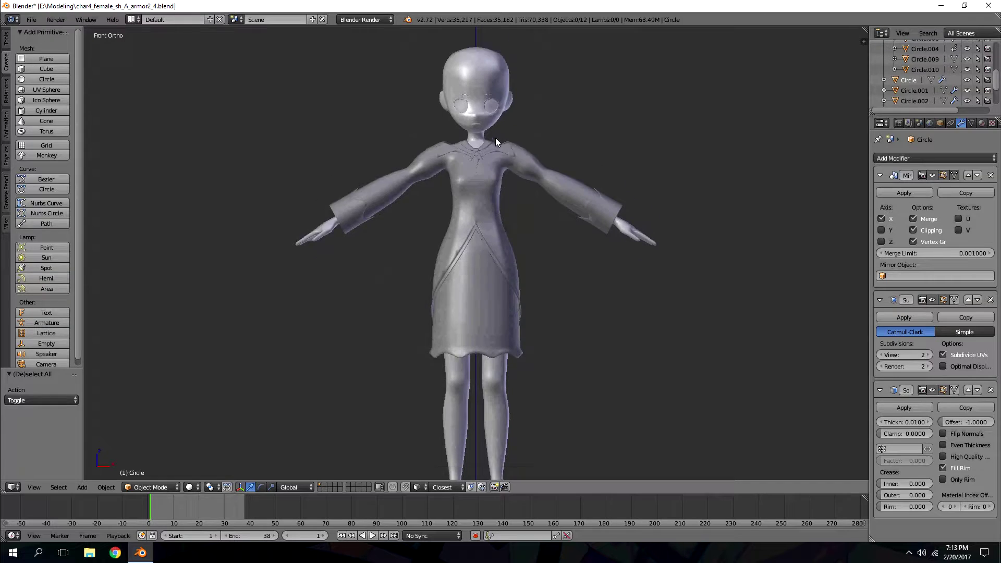
pyautogui.keyDown('shift'); pyautogui.scroll(-4, 495, 137); pyautogui.keyUp('shift')
pyautogui.keyDown('shift'); pyautogui.scroll(4, 495, 138); pyautogui.keyUp('shift')
pyautogui.keyDown('shift'); pyautogui.scroll(2, 493, 143); pyautogui.keyUp('shift')
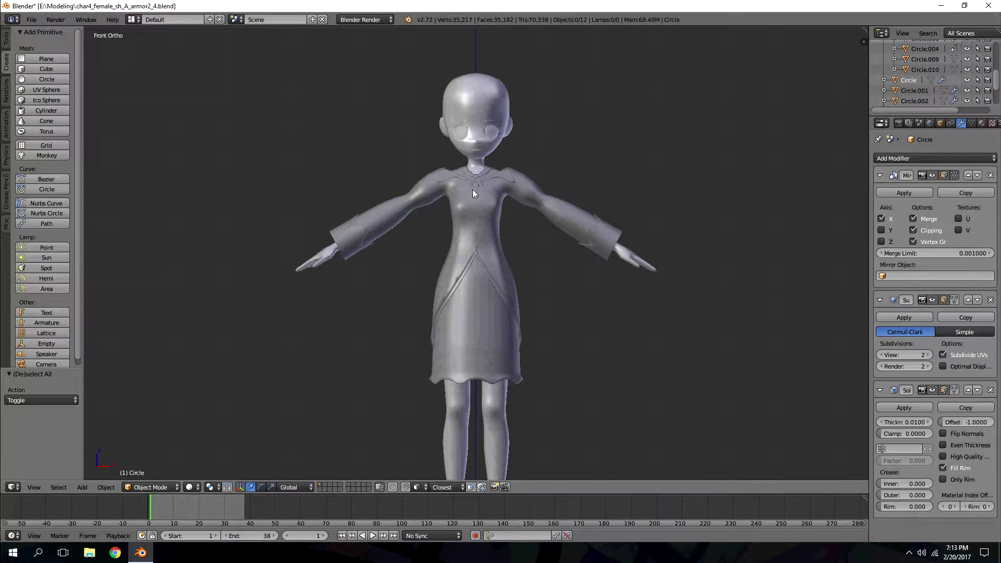
pyautogui.press('KP_6')
pyautogui.press('KP_6')
pyautogui.press('KP_6')
pyautogui.press('KP_6')
pyautogui.press('KP_6')
pyautogui.press('KP_6')
pyautogui.press('KP_6')
pyautogui.press('KP_6')
pyautogui.press('KP_6')
pyautogui.press('KP_6')
pyautogui.press('KP_6')
pyautogui.press('KP_6')
pyautogui.press('KP_6')
pyautogui.press('KP_6')
pyautogui.press('KP_6')
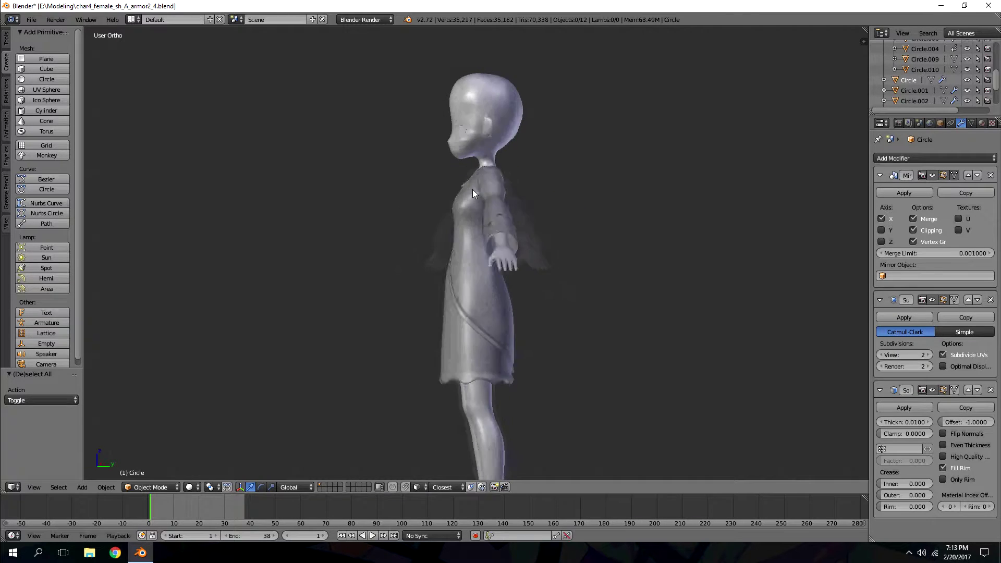
pyautogui.press('KP_6')
pyautogui.press('KP_6')
pyautogui.press('KP_6')
pyautogui.press('KP_6')
pyautogui.press('KP_6')
pyautogui.press('KP_6')
pyautogui.press('KP_6')
pyautogui.press('KP_6')
pyautogui.press('KP_6')
pyautogui.press('KP_6')
pyautogui.press('KP_6')
pyautogui.press('KP_6')
pyautogui.press('KP_6')
pyautogui.press('KP_6')
pyautogui.press('KP_6')
pyautogui.press('KP_6')
pyautogui.press('KP_6')
pyautogui.press('KP_6')
pyautogui.press('KP_6')
pyautogui.press('KP_6')
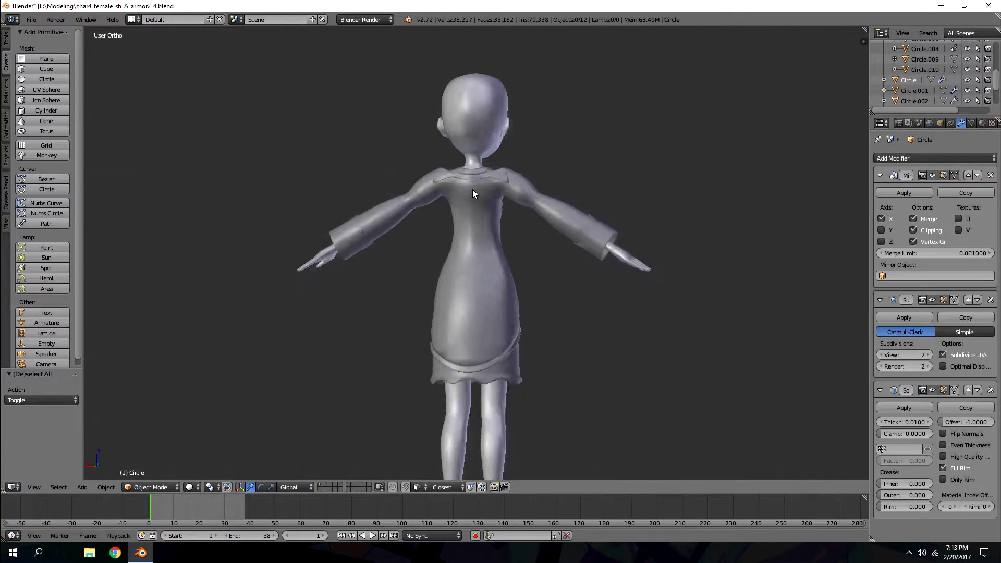
pyautogui.press('KP_1')
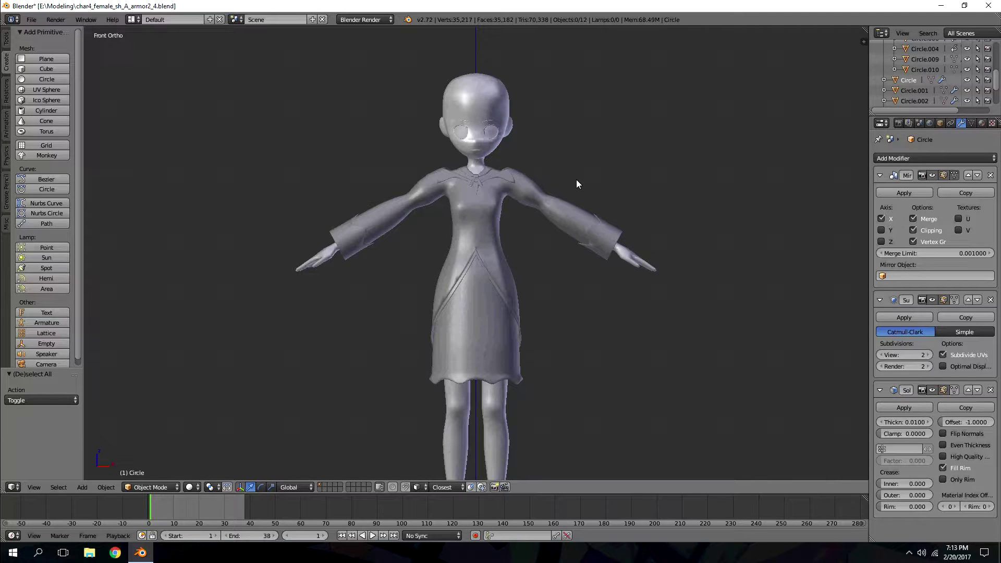
# - Examine the sleeve cuff, collar and ribbon tie close up from the front and at an angle
pyautogui.press('ctrl+KP_8')
pyautogui.press('ctrl+KP_6')
pyautogui.press('ctrl+KP_6')
pyautogui.press('ctrl+KP_6')
pyautogui.press('ctrl+KP_6')
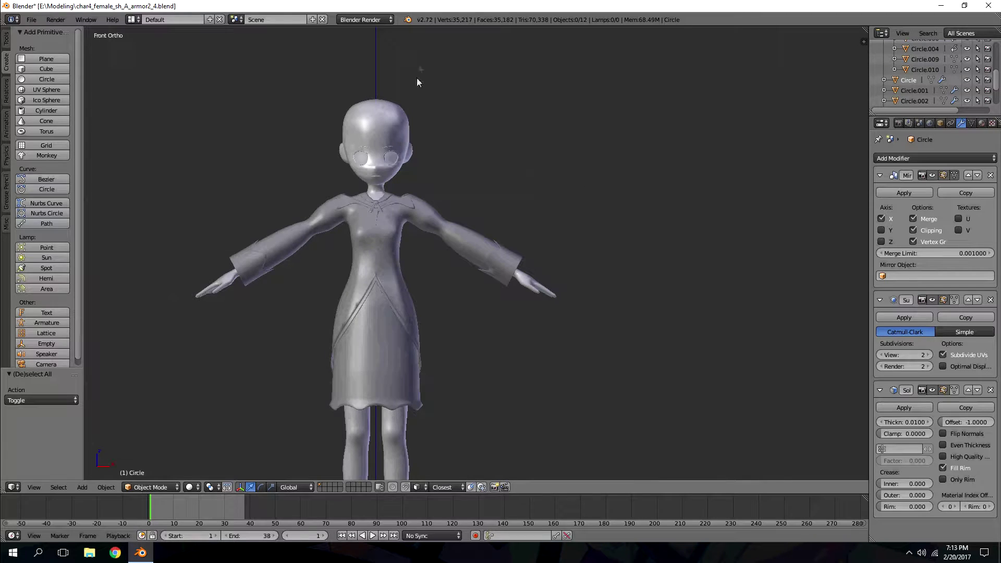
pyautogui.scroll(6, 398, 64)
pyautogui.keyDown('ctrl'); pyautogui.scroll(-4, 419, 39); pyautogui.keyUp('ctrl')
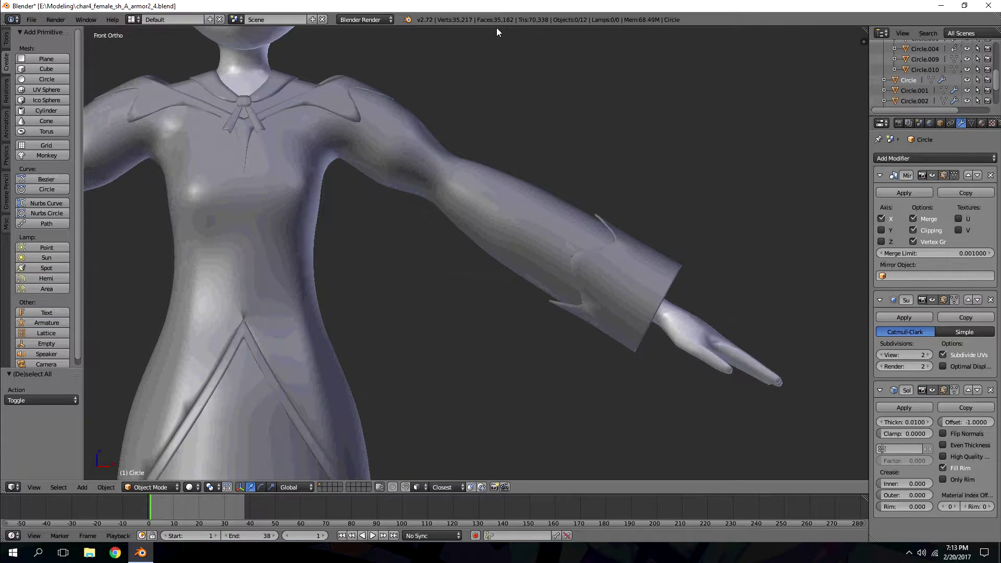
pyautogui.keyDown('shift'); pyautogui.scroll(4, 471, 96); pyautogui.keyUp('shift')
pyautogui.keyDown('ctrl'); pyautogui.scroll(-2, 477, 86); pyautogui.keyUp('ctrl')
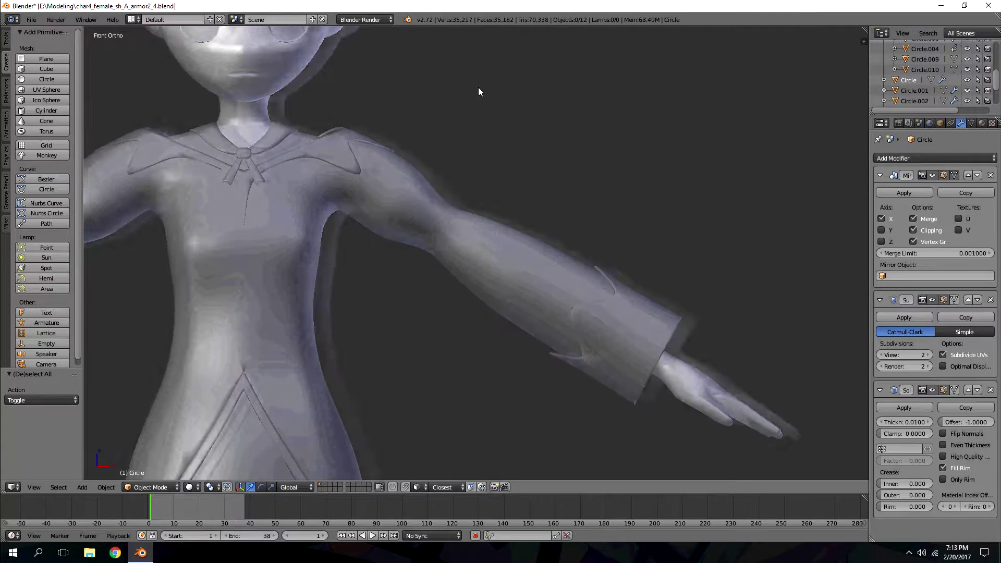
pyautogui.moveTo(558, 218); pyautogui.dragTo(539, 177, button='middle')
pyautogui.press('KP_1')
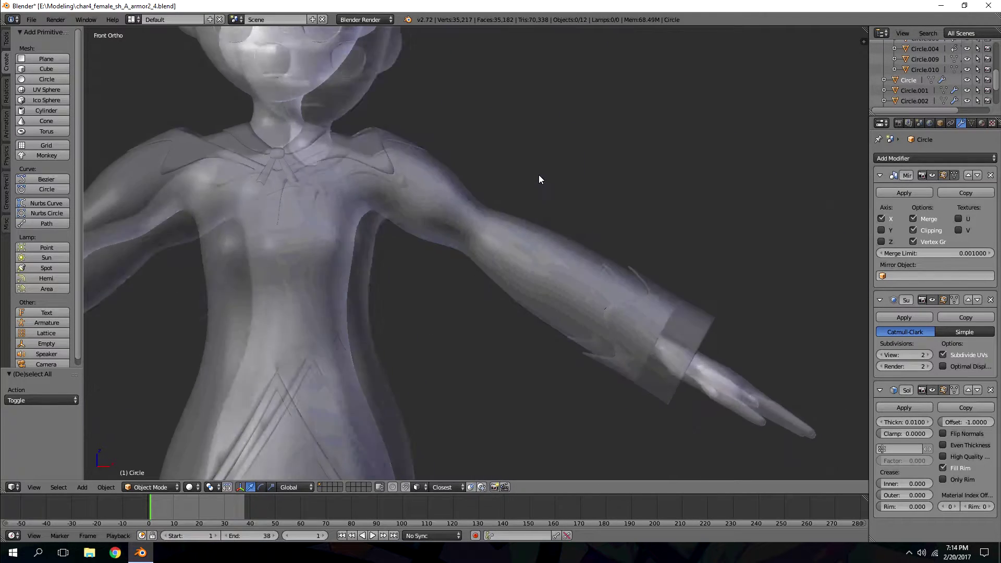
# - Try to widen the sleeve's two pinched elbow loops by scaling them to about 1.227
pyautogui.scroll(2, 539, 174)
pyautogui.scroll(4, 552, 217)
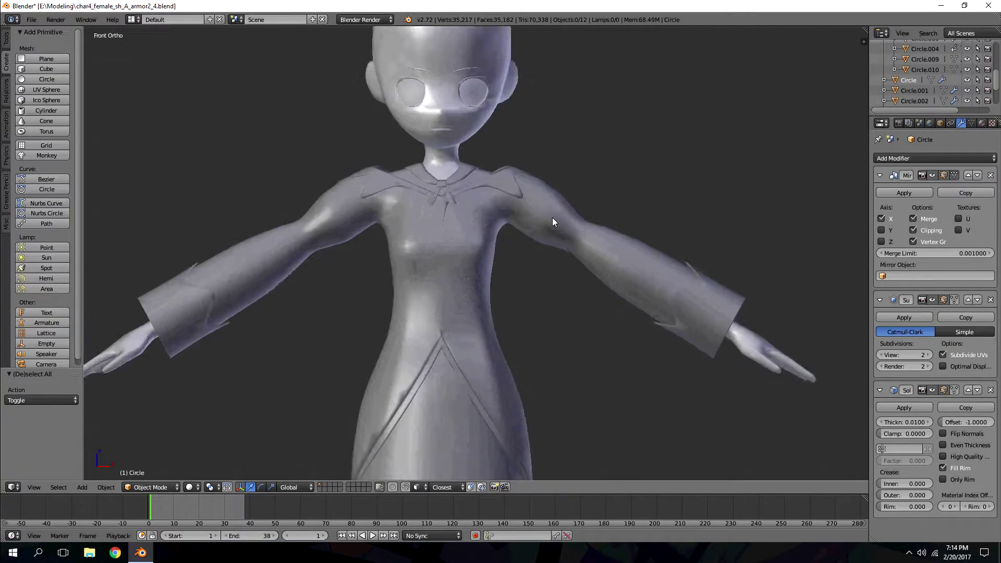
pyautogui.press('Tab')
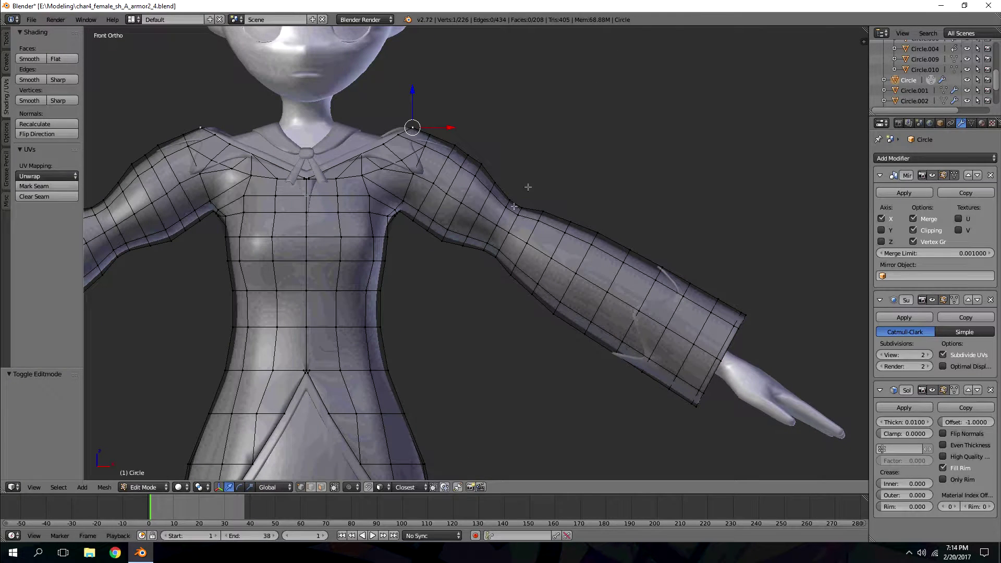
pyautogui.keyDown('alt'); pyautogui.rightClick(507, 214); pyautogui.keyUp('alt')
pyautogui.keyDown('alt'); pyautogui.keyDown('shift'); pyautogui.rightClick(511, 229); pyautogui.keyUp('shift'); pyautogui.keyUp('alt')
pyautogui.press('s')
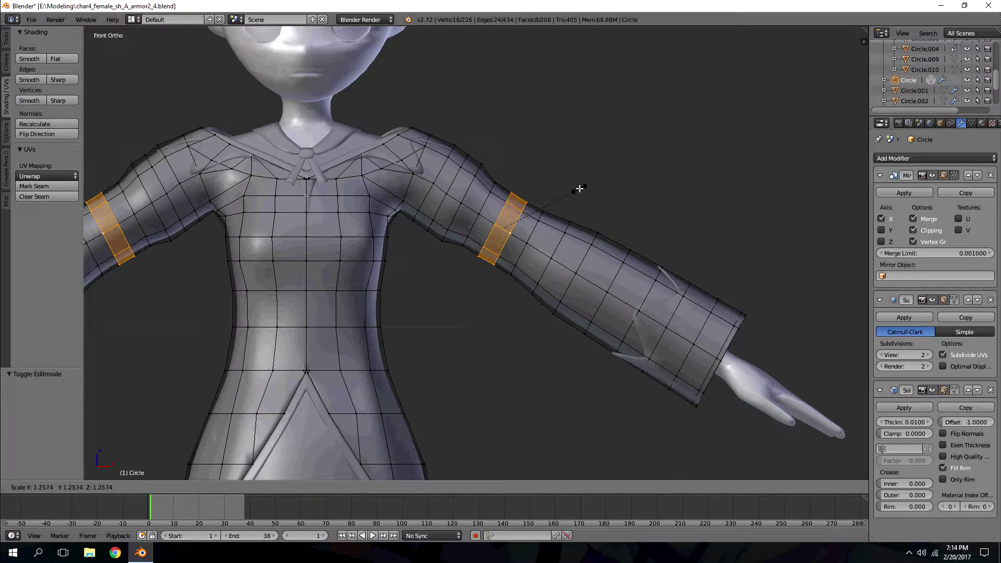
pyautogui.click(577, 187)
pyautogui.keyDown('alt'); pyautogui.rightClick(485, 200); pyautogui.keyUp('alt')
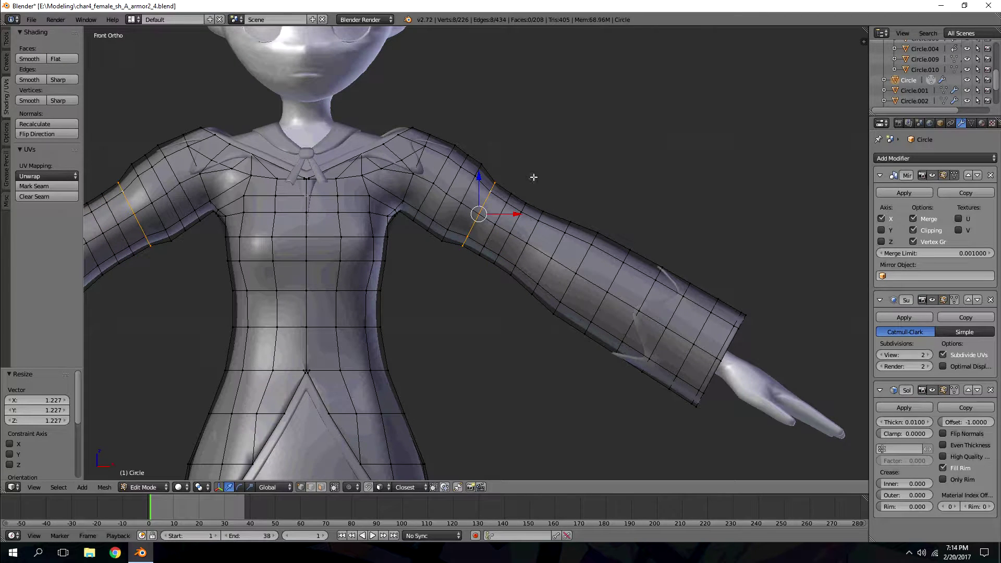
# - Review the dress from the back and front and undo the widening of the sleeve's elbow loops
pyautogui.press('Tab')
pyautogui.moveTo(580, 63); pyautogui.dragTo(539, 87, button='middle')
pyautogui.press('ctrl+KP_1')
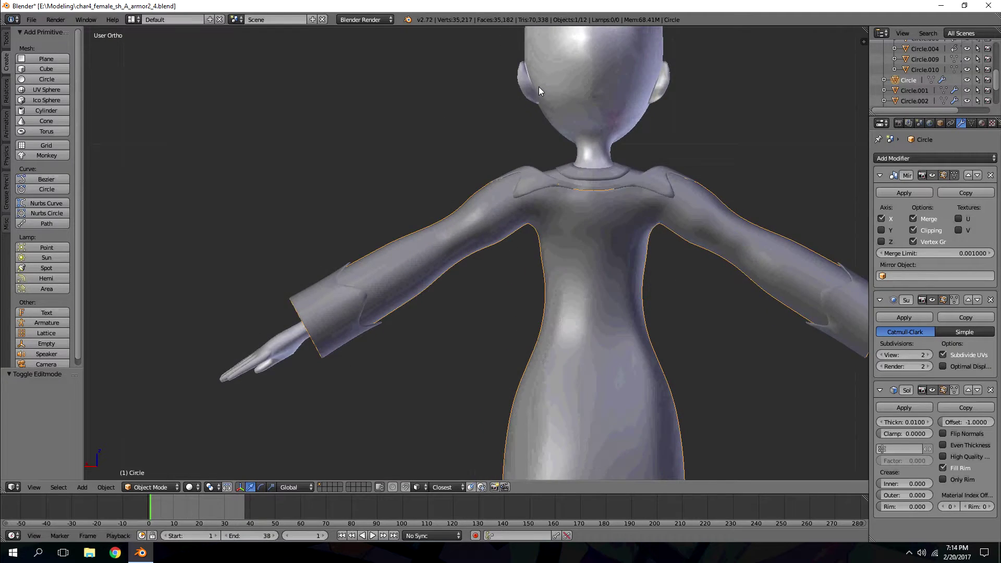
pyautogui.press('KP_1')
pyautogui.scroll(-4, 539, 86)
pyautogui.press('Tab')
pyautogui.press('Tab')
pyautogui.press('a')
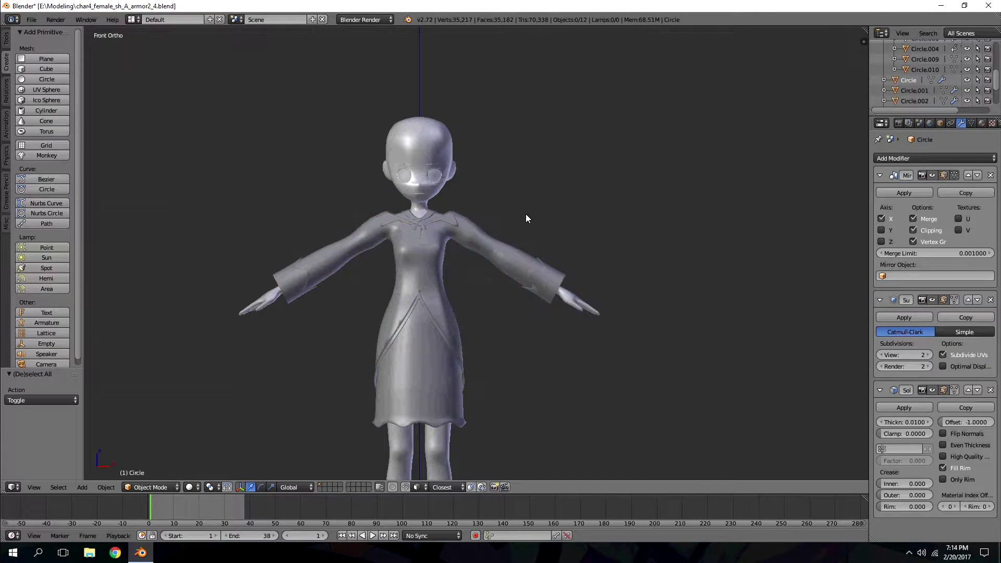
pyautogui.keyDown('shift'); pyautogui.scroll(-7, 526, 214); pyautogui.keyUp('shift')
pyautogui.hotkey('ctrl', 'z')
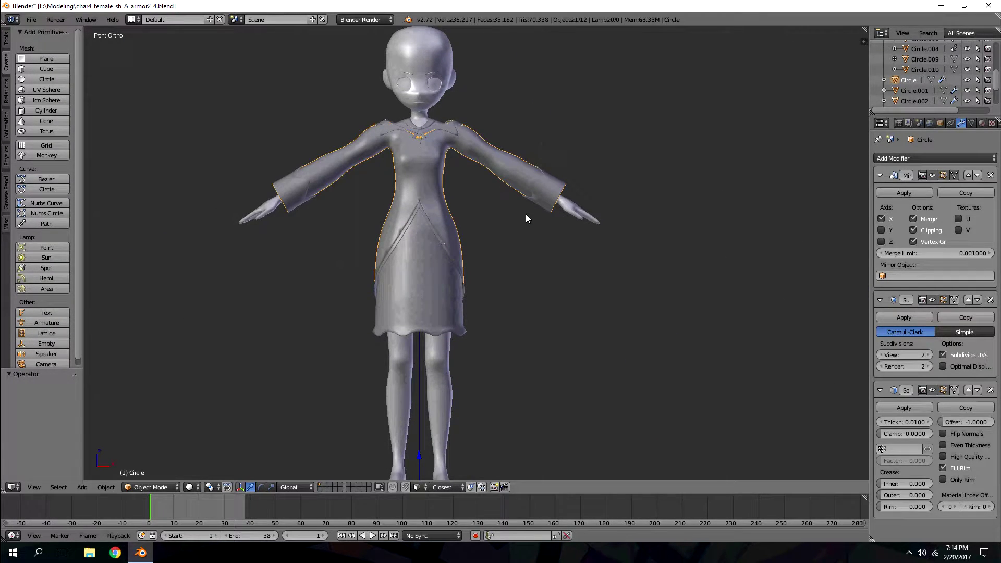
pyautogui.press('Tab')
pyautogui.press('Tab')
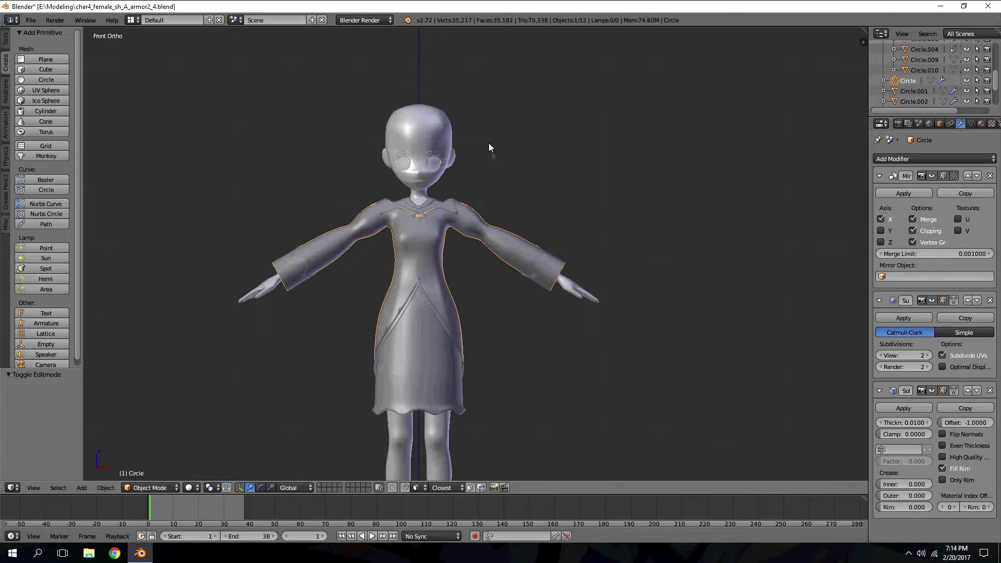
# - Scale the sleeve's two pinched elbow loops to about 1.265 and slightly enlarge an adjacent upper-arm loop
pyautogui.scroll(10, 532, 114)
pyautogui.press('Tab')
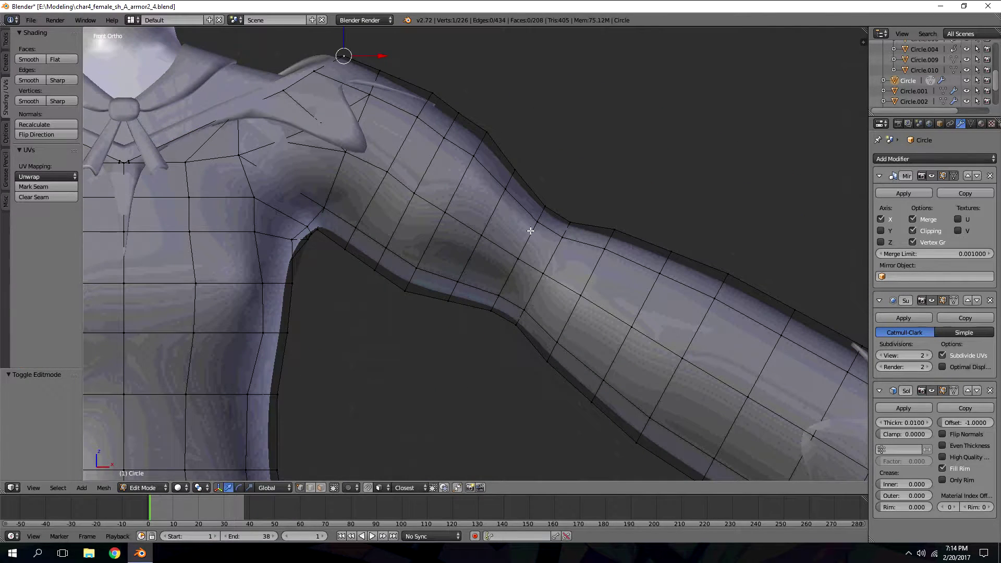
pyautogui.keyDown('alt'); pyautogui.rightClick(569, 214); pyautogui.keyUp('alt')
pyautogui.press('s')
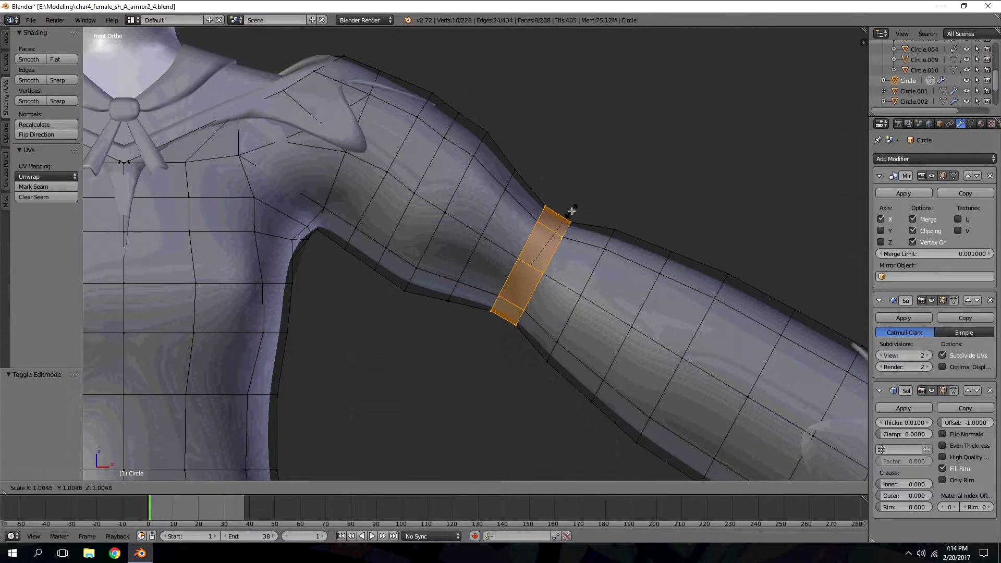
pyautogui.click(586, 204)
pyautogui.keyDown('alt'); pyautogui.rightClick(490, 208); pyautogui.keyUp('alt')
pyautogui.press('s')
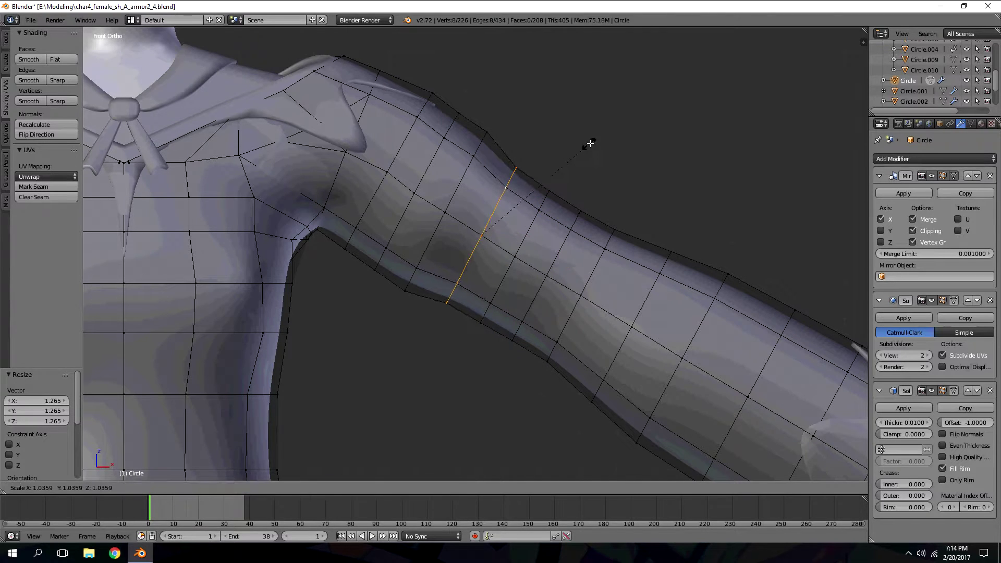
pyautogui.click(598, 139)
# - Rescale the individual edge loops around the elbow and upper forearm to even out the sleeve's silhouette
pyautogui.keyDown('alt'); pyautogui.rightClick(538, 214); pyautogui.keyUp('alt')
pyautogui.press('s')
pyautogui.click(611, 180)
pyautogui.keyDown('alt'); pyautogui.rightClick(571, 245); pyautogui.keyUp('alt')
pyautogui.press('s')
pyautogui.click(618, 209)
pyautogui.keyDown('alt'); pyautogui.rightClick(600, 258); pyautogui.keyUp('alt')
pyautogui.press('s')
pyautogui.click(658, 215)
pyautogui.keyDown('alt'); pyautogui.rightClick(518, 230); pyautogui.keyUp('alt')
pyautogui.press('s')
pyautogui.click(609, 177)
pyautogui.press('Tab')
pyautogui.scroll(-8, 623, 144)
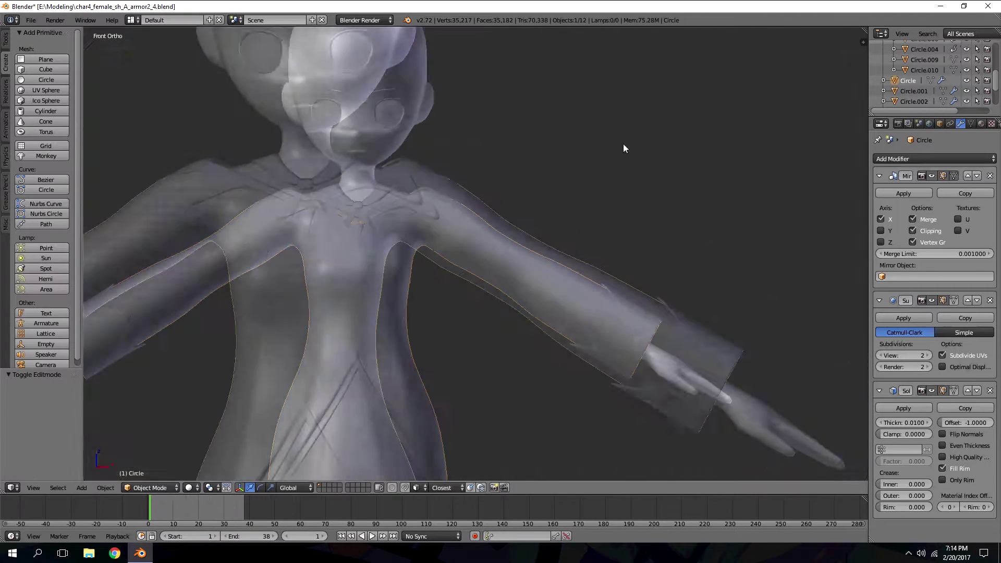
# - Try smoothing the vertices of the sleeve's elbow region, then undo the smoothing and clear the selection
pyautogui.scroll(4, 540, 198)
pyautogui.press('Tab')
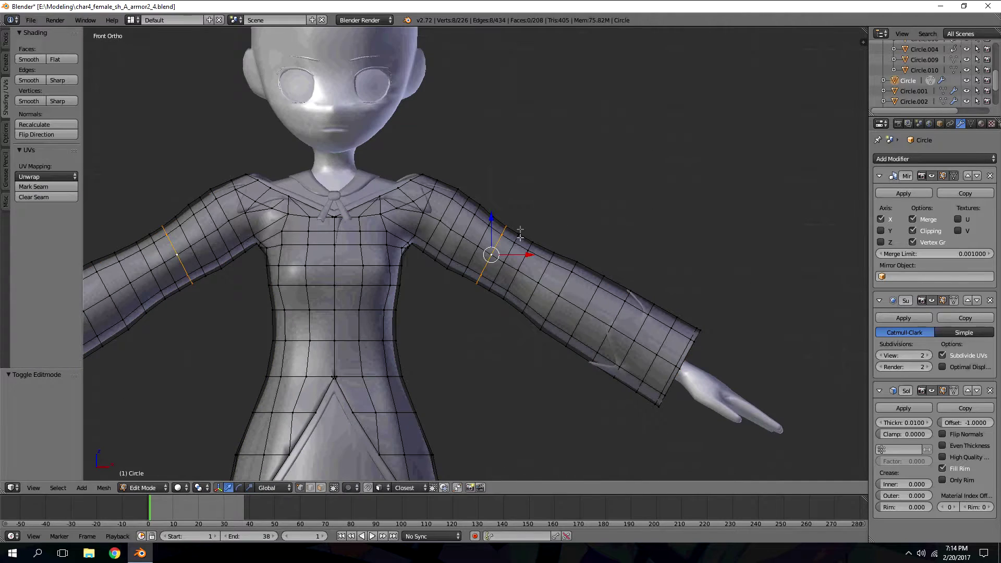
pyautogui.keyDown('alt'); pyautogui.rightClick(502, 265); pyautogui.keyUp('alt')
pyautogui.press('ctrl+KP_Add')
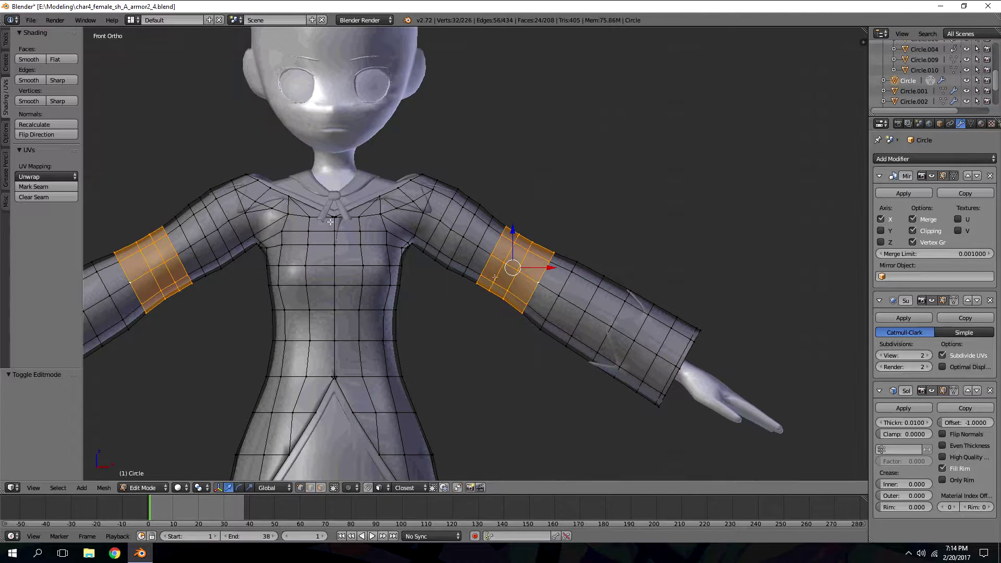
pyautogui.click(6, 39)
pyautogui.click(40, 152)
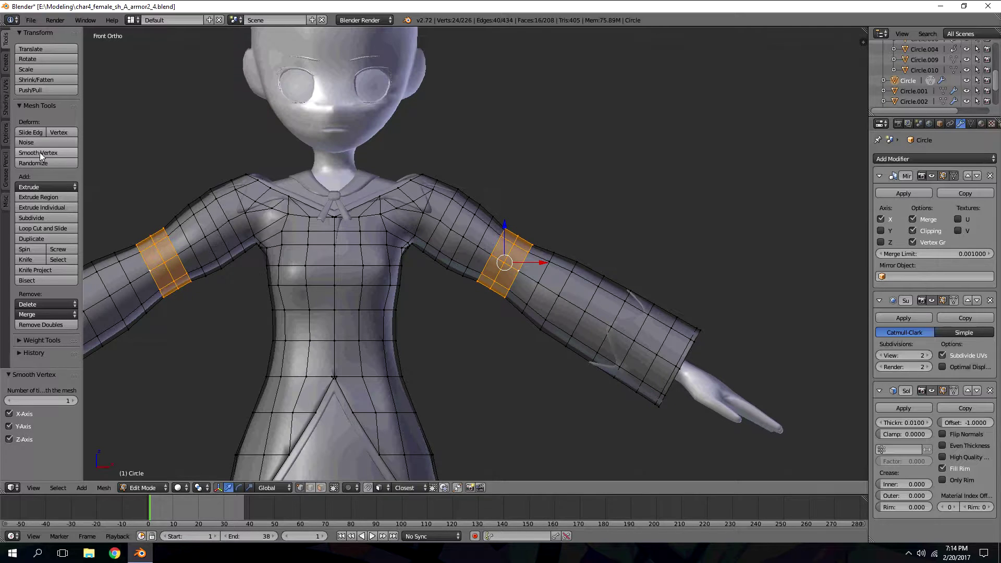
pyautogui.hotkey('ctrl', 'z')
pyautogui.press('a')
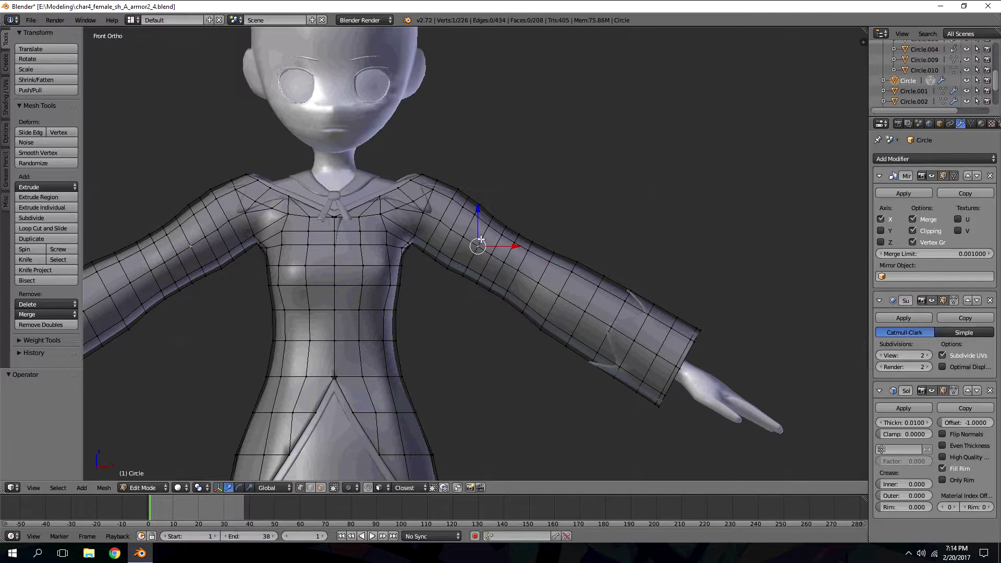
# - Examine the reshaped sleeves in Object Mode from the front, the side and a low angle
pyautogui.press('Tab')
pyautogui.scroll(-4, 530, 189)
pyautogui.scroll(5, 521, 184)
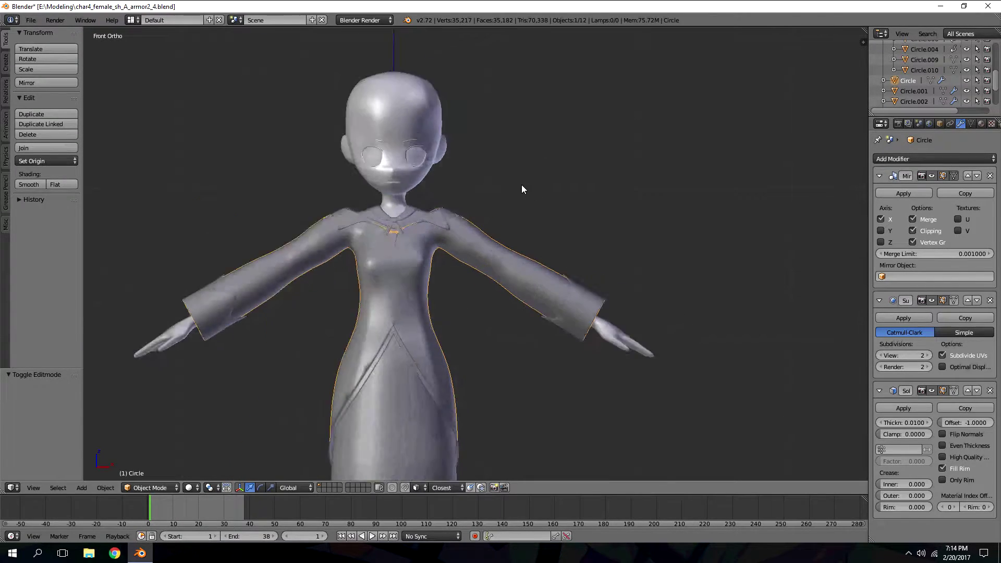
pyautogui.scroll(-1, 521, 182)
pyautogui.press('KP_3')
pyautogui.press('KP_2')
pyautogui.press('KP_2')
pyautogui.press('KP_4')
pyautogui.press('KP_4')
pyautogui.press('KP_4')
pyautogui.press('KP_4')
pyautogui.press('KP_4')
pyautogui.press('KP_4')
pyautogui.press('KP_4')
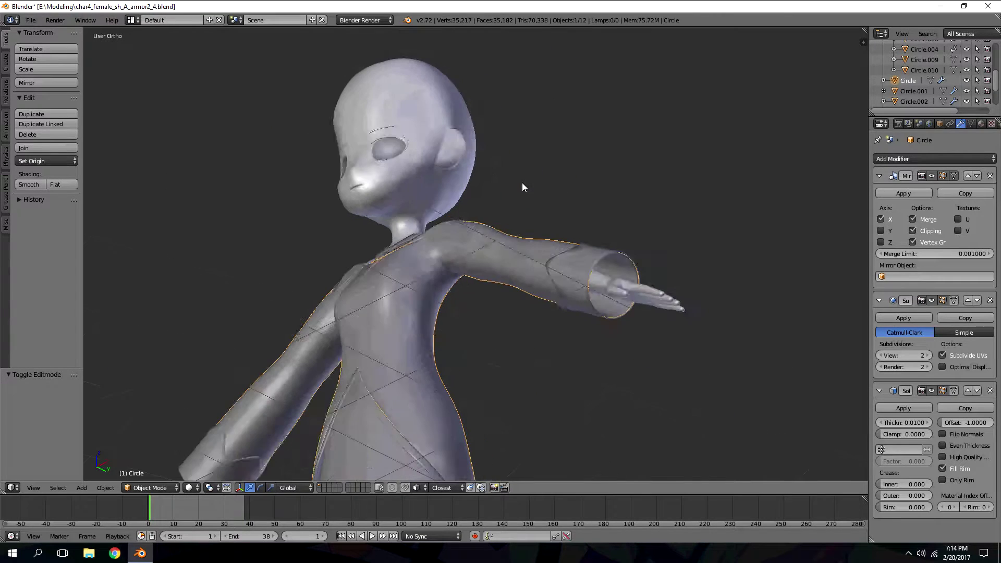
pyautogui.press('KP_6')
pyautogui.press('KP_6')
pyautogui.press('KP_6')
pyautogui.press('KP_6')
pyautogui.press('KP_6')
pyautogui.press('KP_6')
pyautogui.press('KP_6')
pyautogui.press('KP_6')
# - Narrow two of the sleeve's elbow loops along the Y axis, scaling them to about 0.939 and 0.946
pyautogui.moveTo(522, 183); pyautogui.dragTo(530, 242, button='middle')
pyautogui.scroll(3, 527, 270)
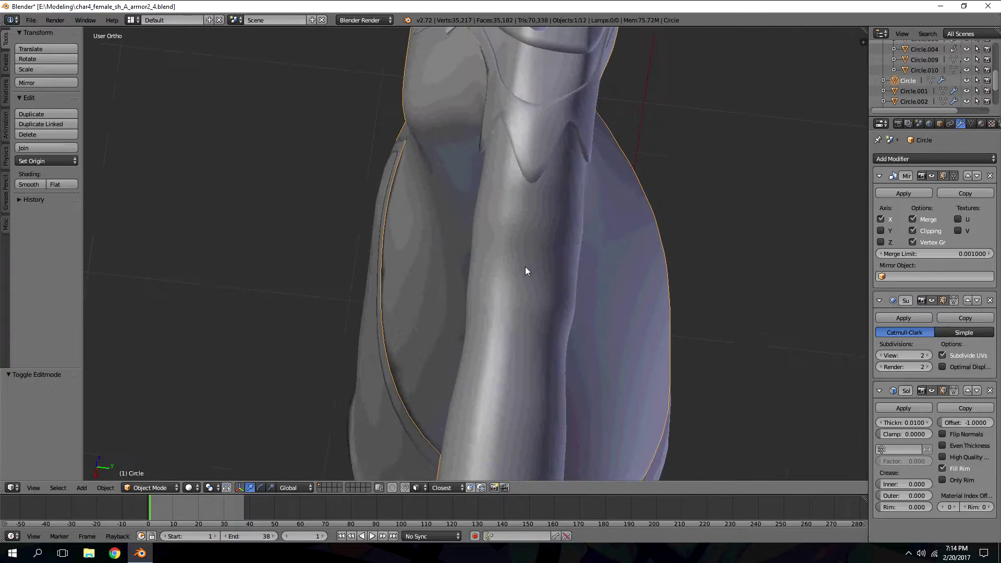
pyautogui.press('Tab')
pyautogui.keyDown('alt'); pyautogui.click(539, 258); pyautogui.keyUp('alt')
pyautogui.press('s')
pyautogui.press('y')
pyautogui.click(607, 225)
pyautogui.keyDown('alt'); pyautogui.rightClick(493, 286); pyautogui.keyUp('alt')
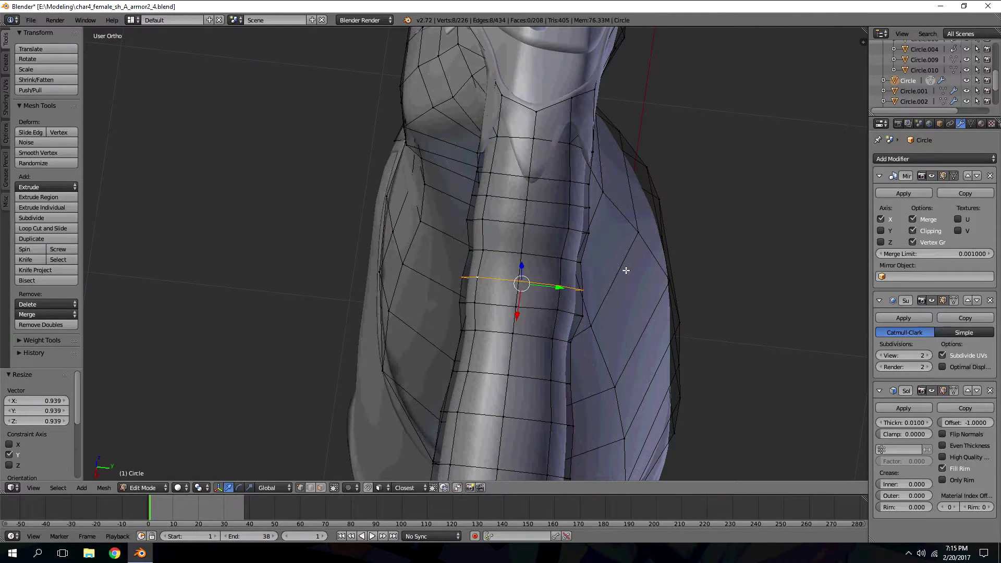
pyautogui.press('s')
pyautogui.press('y')
pyautogui.click(619, 269)
# - Narrow two more edge loops near the sleeve's elbow along the Y axis, the second to about 0.91
pyautogui.keyDown('alt'); pyautogui.rightClick(521, 308); pyautogui.keyUp('alt')
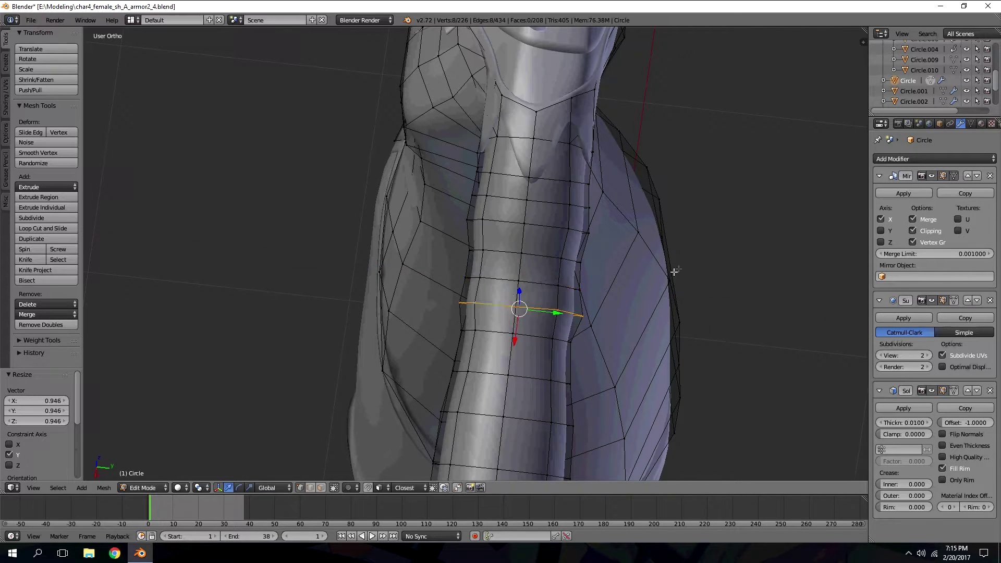
pyautogui.press('s')
pyautogui.press('y')
pyautogui.click(659, 267)
pyautogui.keyDown('alt'); pyautogui.rightClick(503, 234); pyautogui.keyUp('alt')
pyautogui.press('s')
pyautogui.press('y')
pyautogui.click(647, 224)
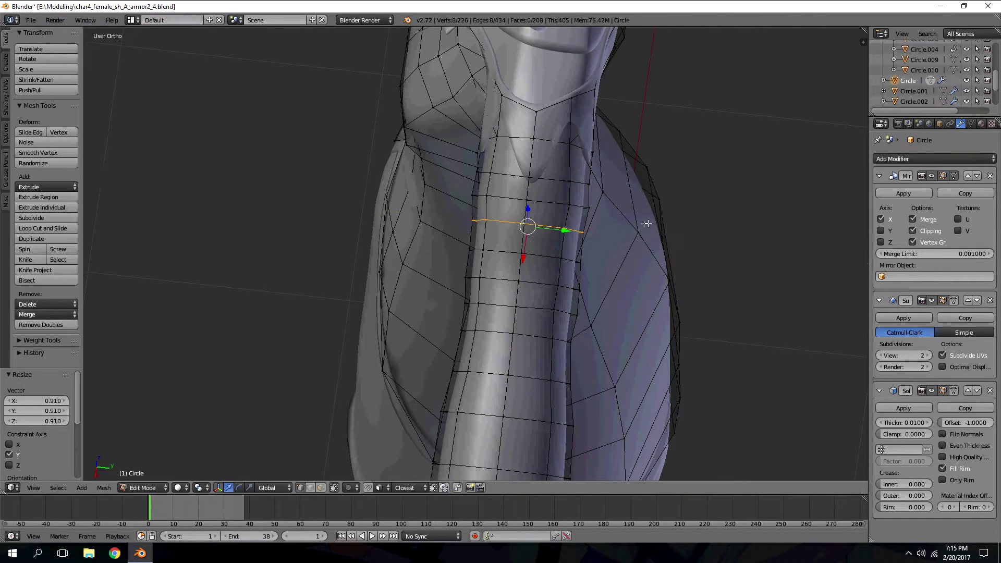
# - Narrow the two middle elbow loops slightly further along the Y axis and return to Object Mode in front view
pyautogui.keyDown('alt'); pyautogui.rightClick(632, 256); pyautogui.keyUp('alt')
pyautogui.press('s')
pyautogui.press('y')
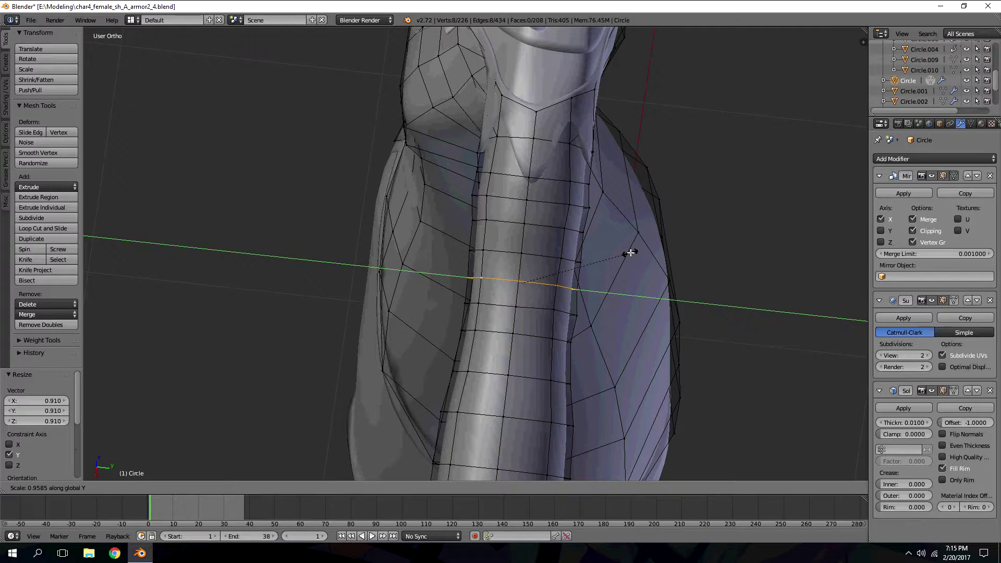
pyautogui.click(629, 254)
pyautogui.keyDown('alt'); pyautogui.rightClick(502, 250); pyautogui.keyUp('alt')
pyautogui.press('s')
pyautogui.press('y')
pyautogui.click(641, 243)
pyautogui.press('Tab')
pyautogui.press('KP_1')
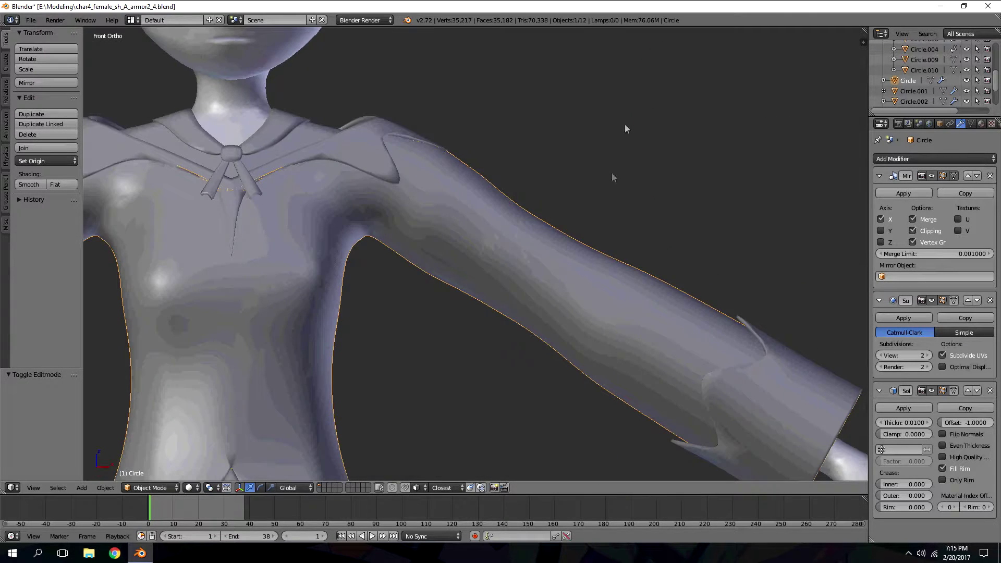
# - Deselect everything, frame the whole character from the front and save over the existing char4_female_sh_A_armor2_4.blend
pyautogui.scroll(-5, 611, 173)
pyautogui.press('Tab')
pyautogui.press('Tab')
pyautogui.press('a')
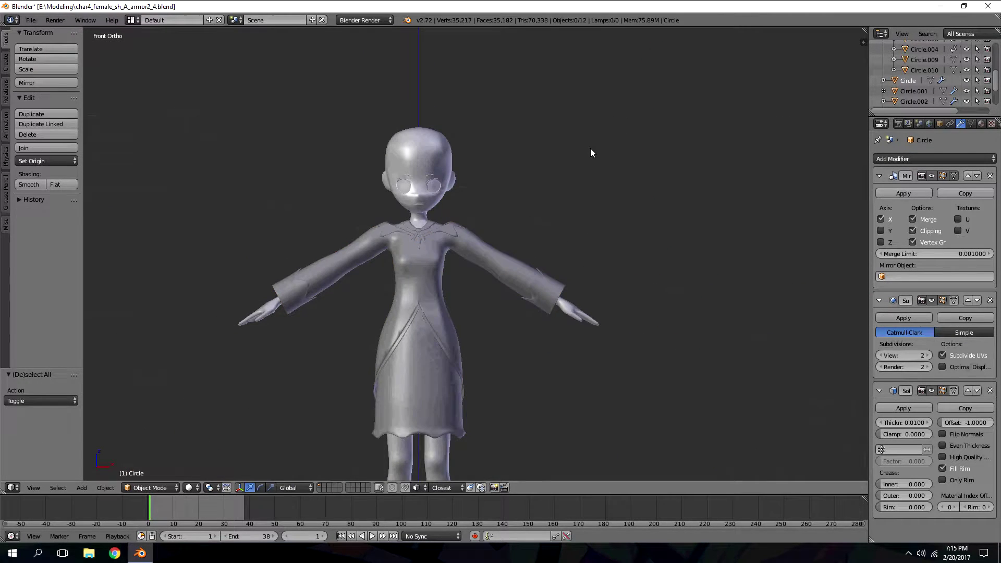
pyautogui.press('ctrl+KP_4')
pyautogui.scroll(-1, 590, 148)
pyautogui.keyDown('shift'); pyautogui.scroll(-4, 590, 148); pyautogui.keyUp('shift')
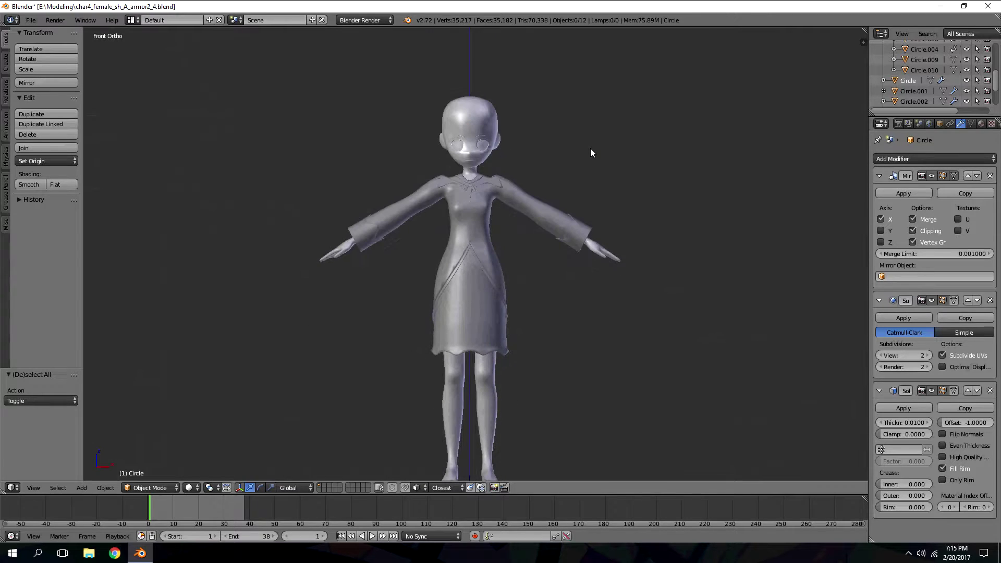
pyautogui.hotkey('shift', 'x')
pyautogui.press('Home')
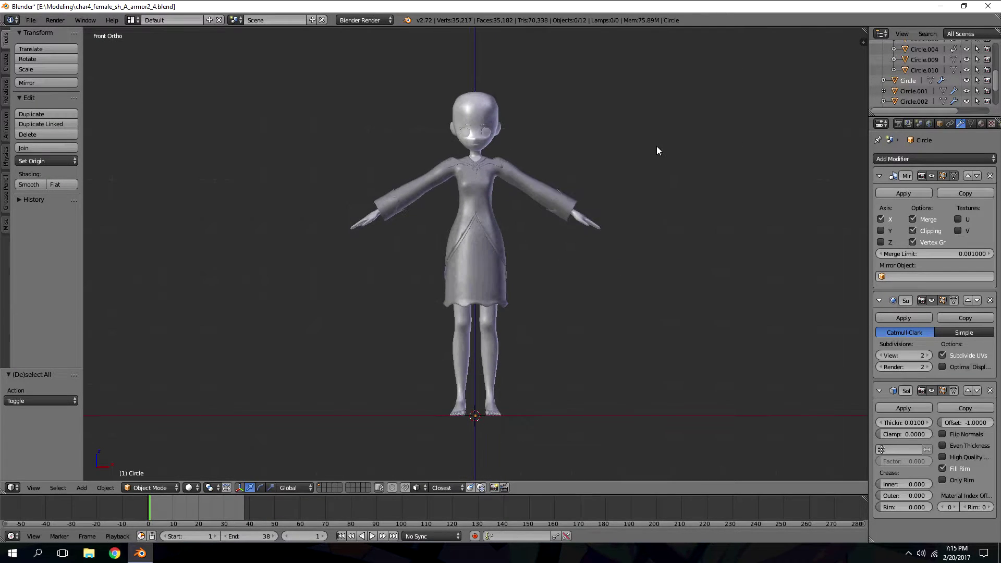
pyautogui.hotkey('ctrl', 's')
pyautogui.click(245, 84)
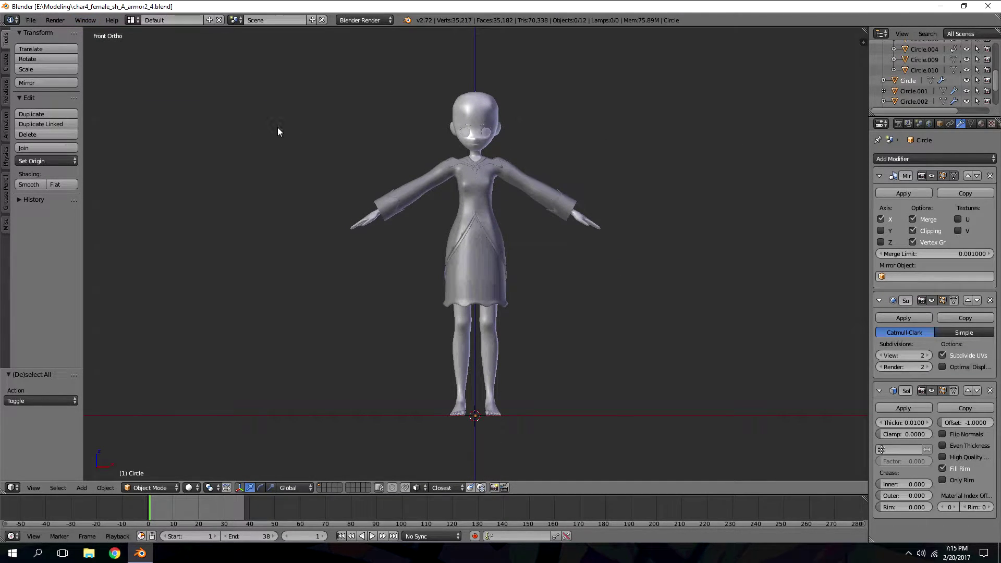